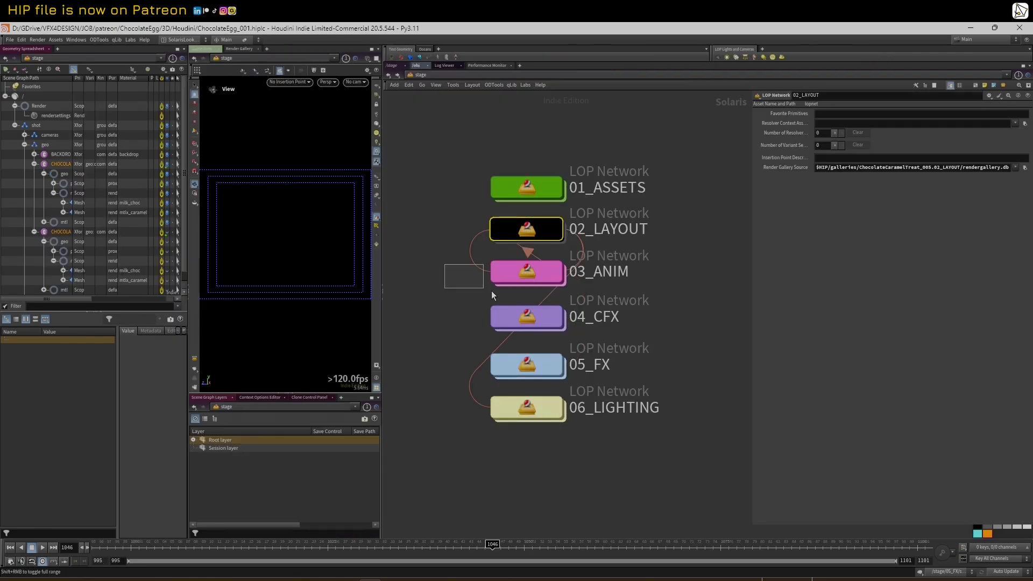
Step: Return the timeline to frame 995 and open the 06_LIGHTING network
left_click_drag(492, 291, 493, 291)
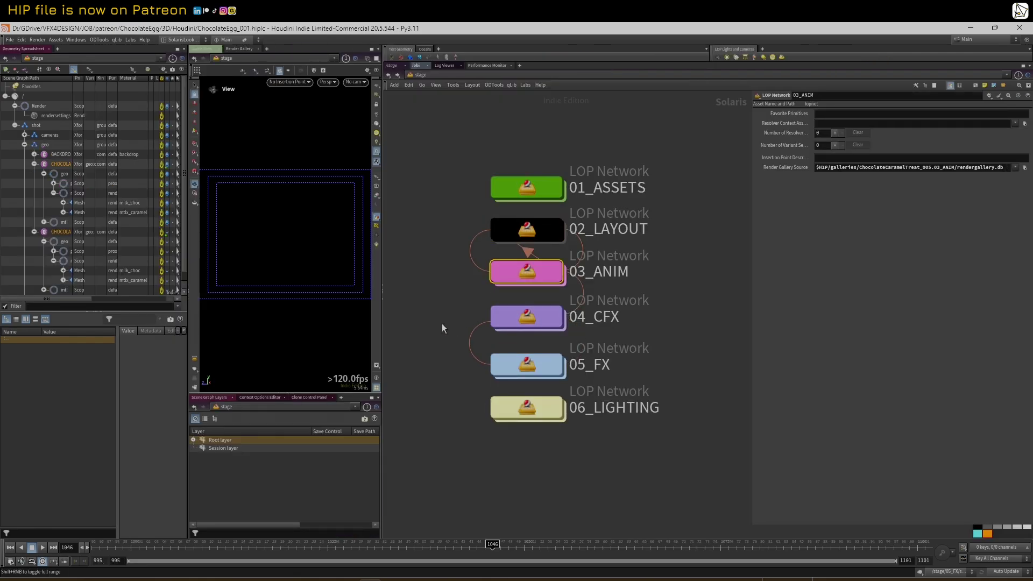
left_click_drag(423, 319, 552, 337)
left_click_drag(434, 386, 596, 467)
left_click_drag(372, 546, 95, 546)
double_click(532, 407)
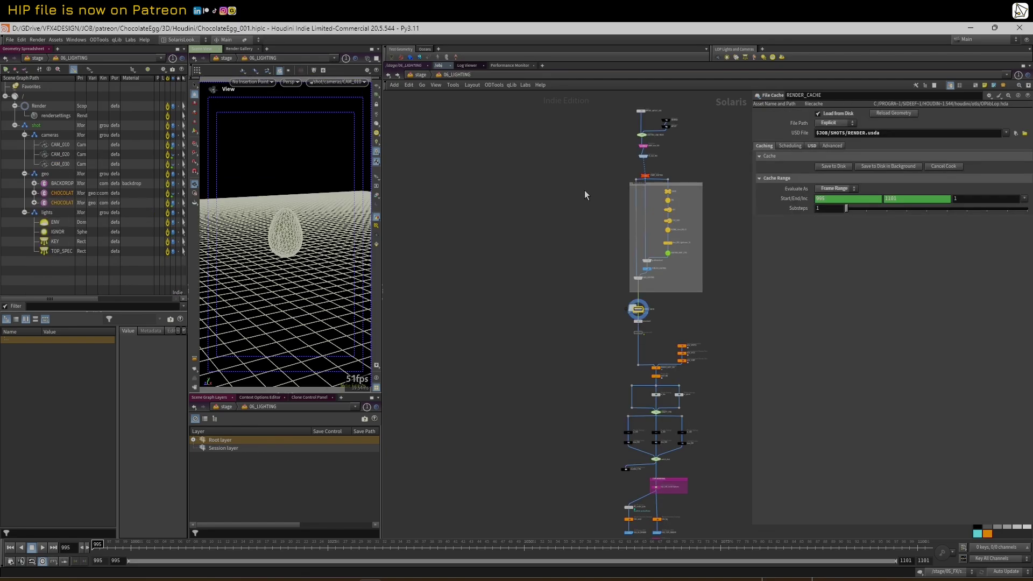
Step: Display the IMPORT_LAYOUT_LIVE fetch node and widen the scene view
middle_click_drag(598, 177, 489, 217)
scroll(490, 217, "down", 1)
scroll(541, 170, "up", 8)
scroll(500, 137, "up", 4)
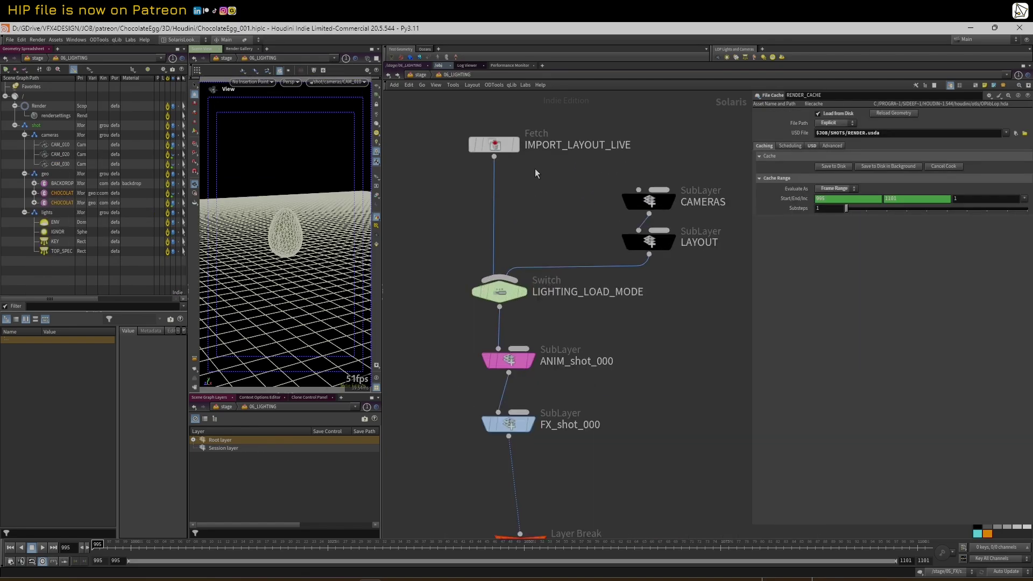
left_click(487, 139)
scroll(539, 203, "down", 2)
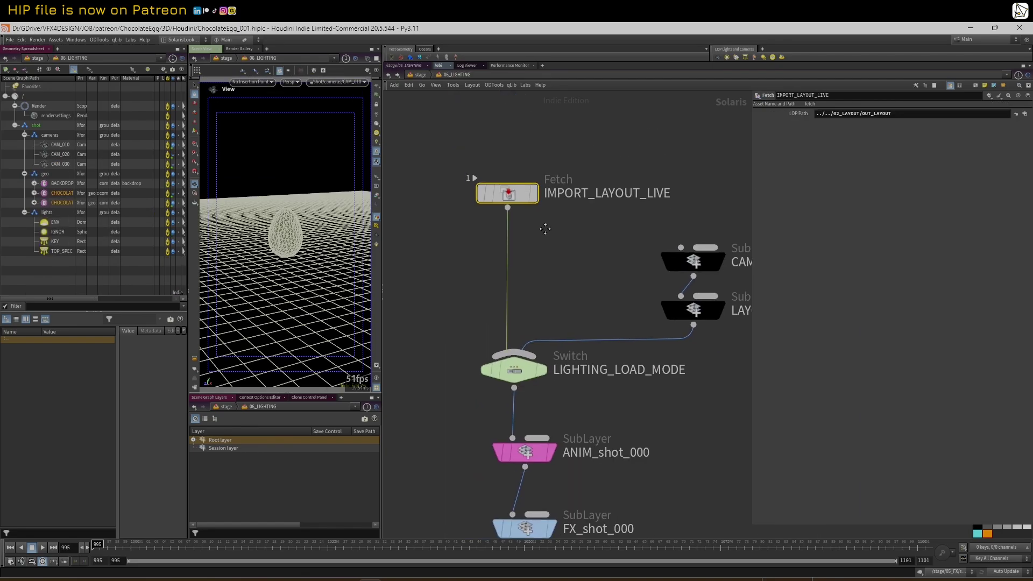
left_click(538, 203)
left_click_drag(382, 159, 474, 159)
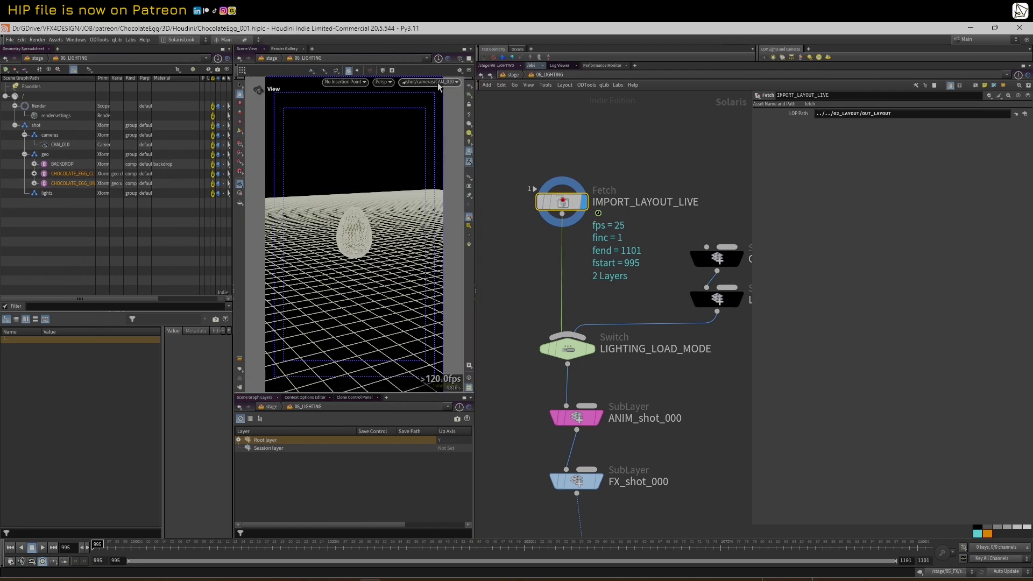
Step: Narrow the parameter pane and inspect the parameters of the ANIM_shot_000 and FX_shot_000 sublayers
scroll(583, 166, "down", 3)
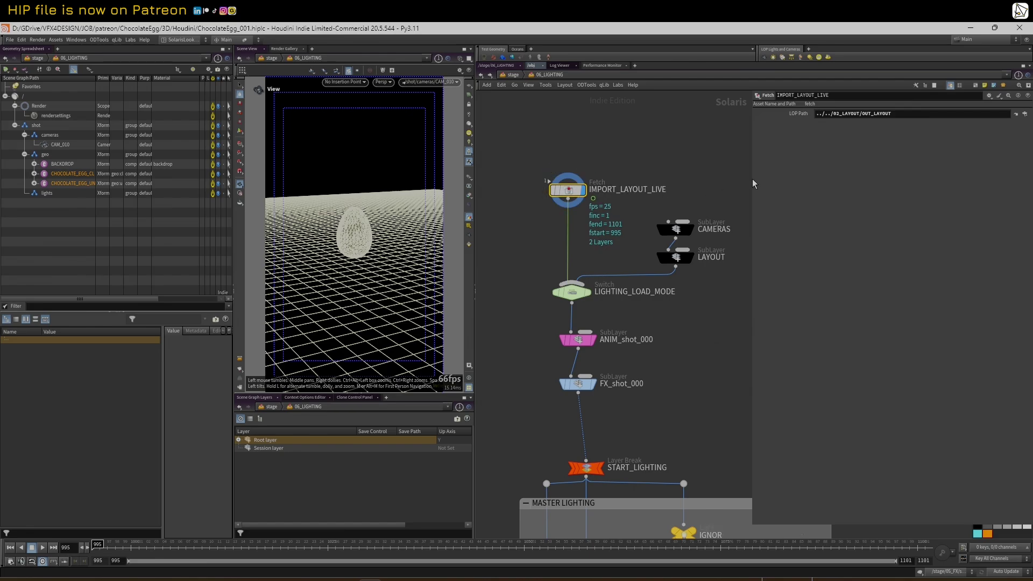
left_click_drag(752, 179, 776, 178)
left_click(578, 339)
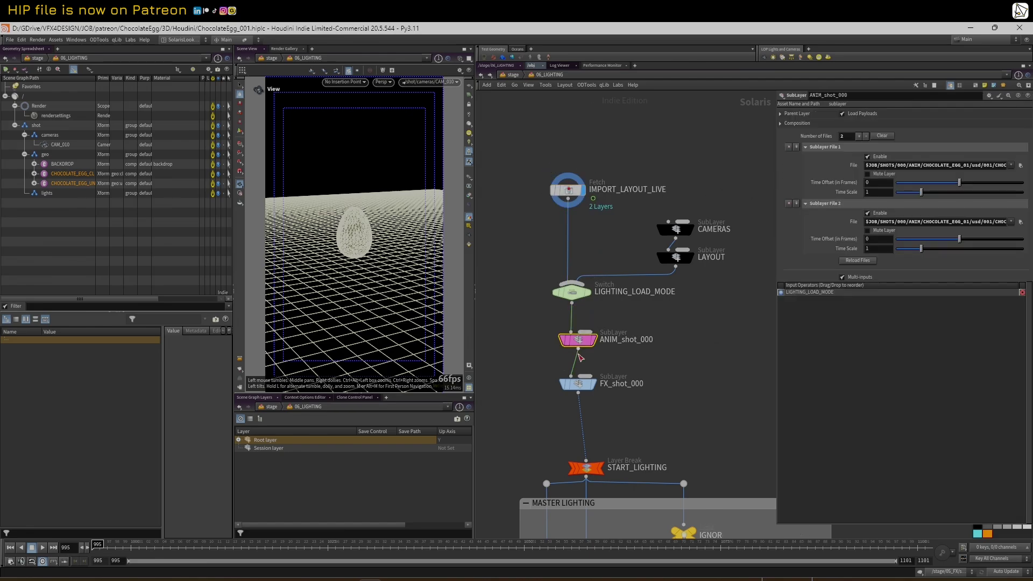
left_click(584, 387)
left_click_drag(586, 391, 595, 391)
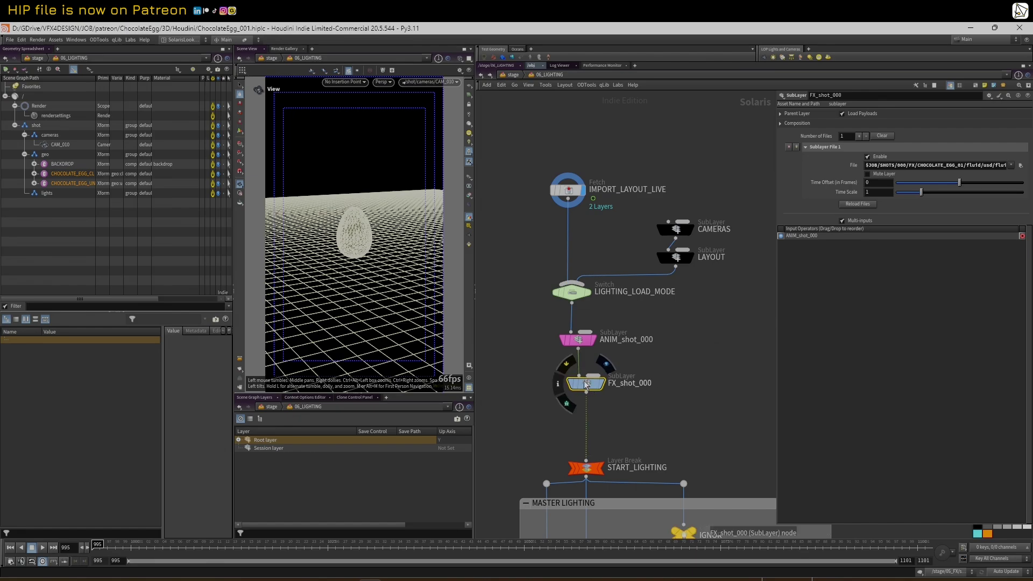
middle_click_drag(597, 236, 602, 222)
scroll(601, 222, "down", 2)
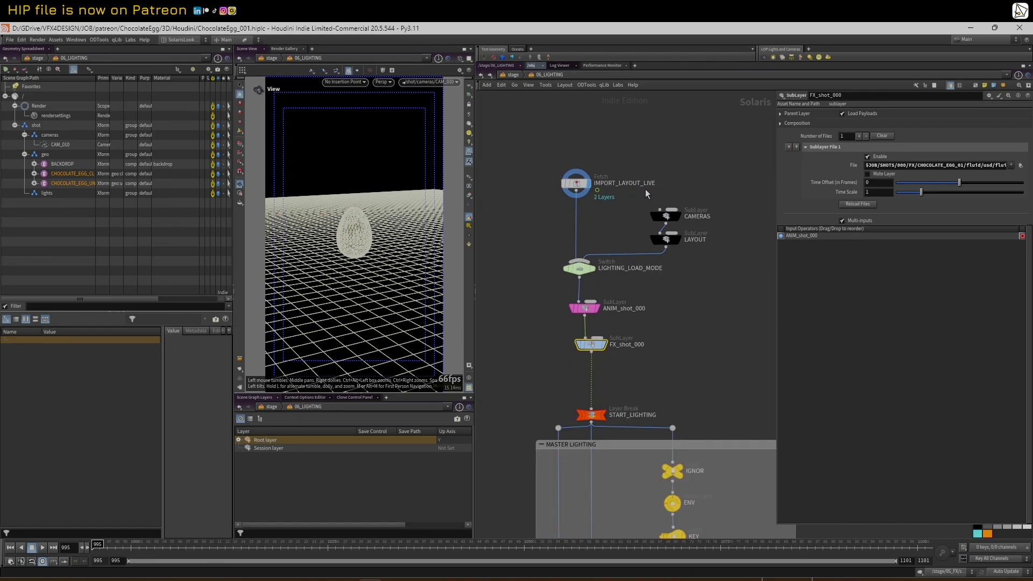
Step: Examine the LOP path of IMPORT_LAYOUT_LIVE, then the file paths of the animation and FX sublayers
left_click(580, 187)
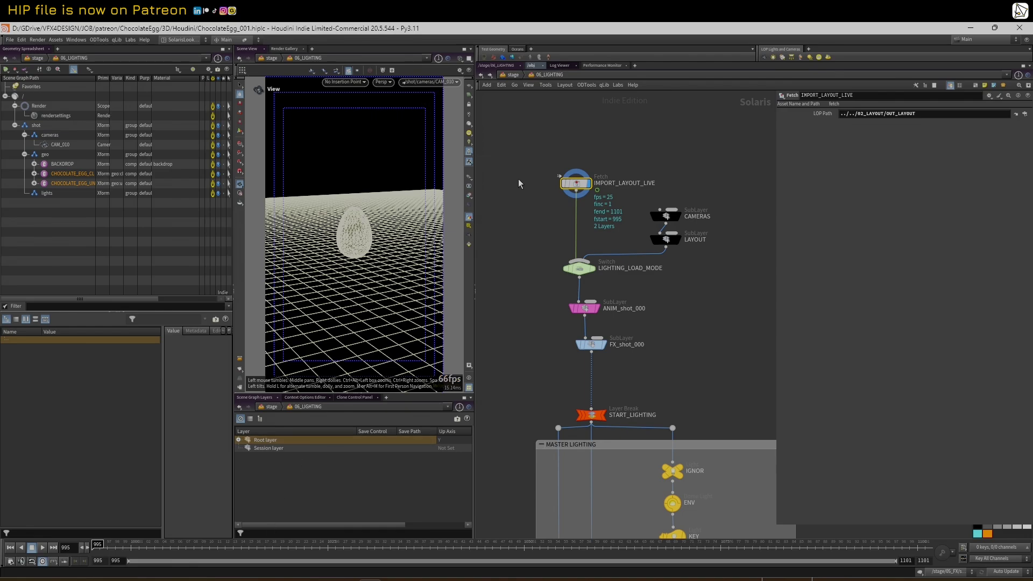
left_click(526, 76)
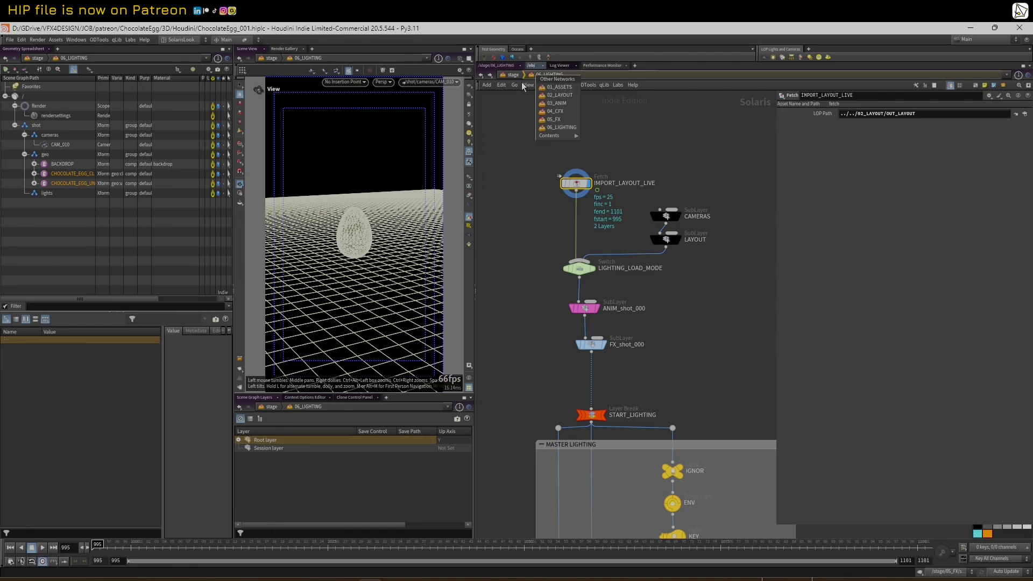
left_click(509, 166)
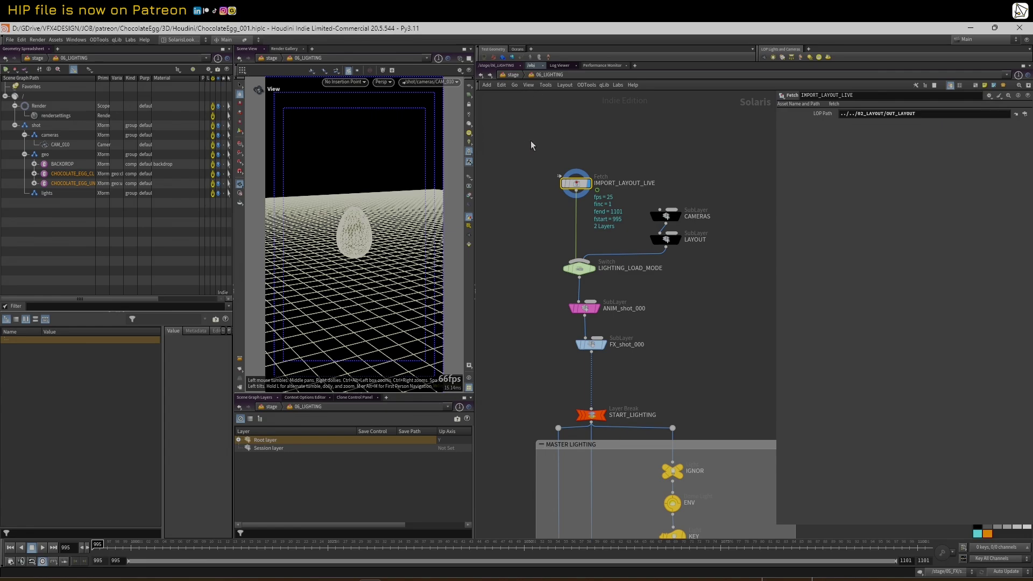
mouse_move(579, 314)
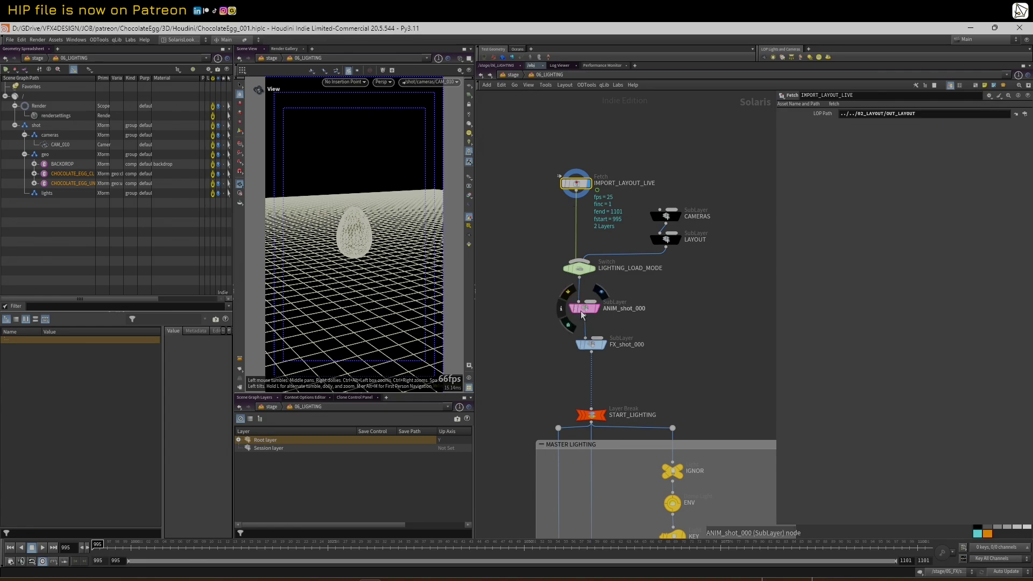
mouse_move(591, 344)
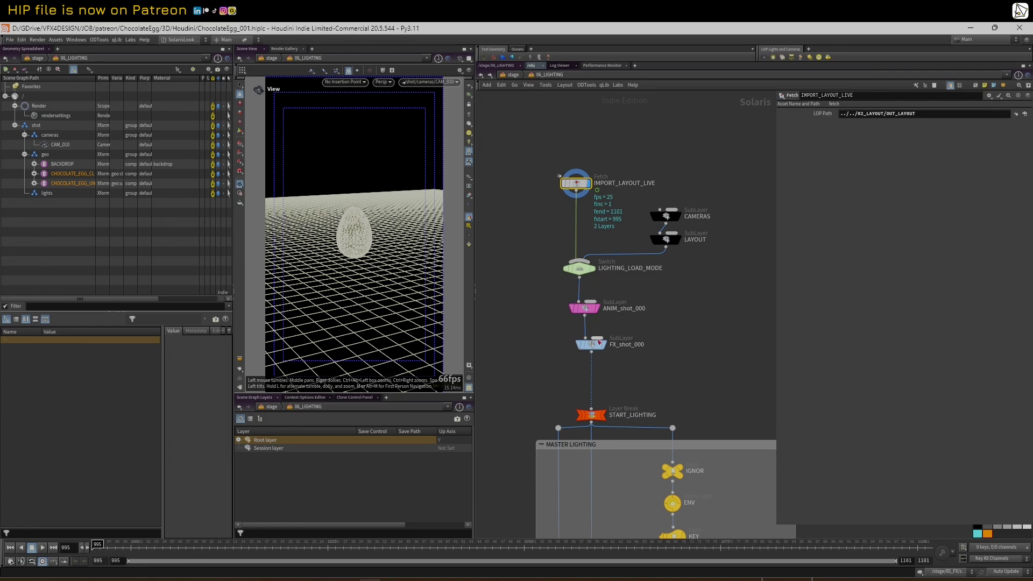
scroll(568, 347, "down", 2)
scroll(563, 326, "up", 4)
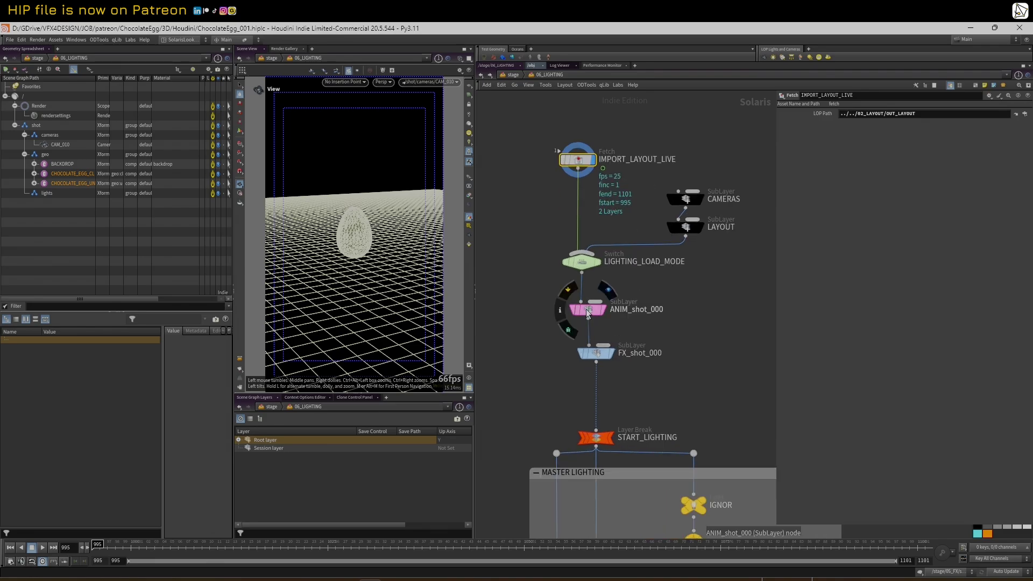
left_click(583, 314)
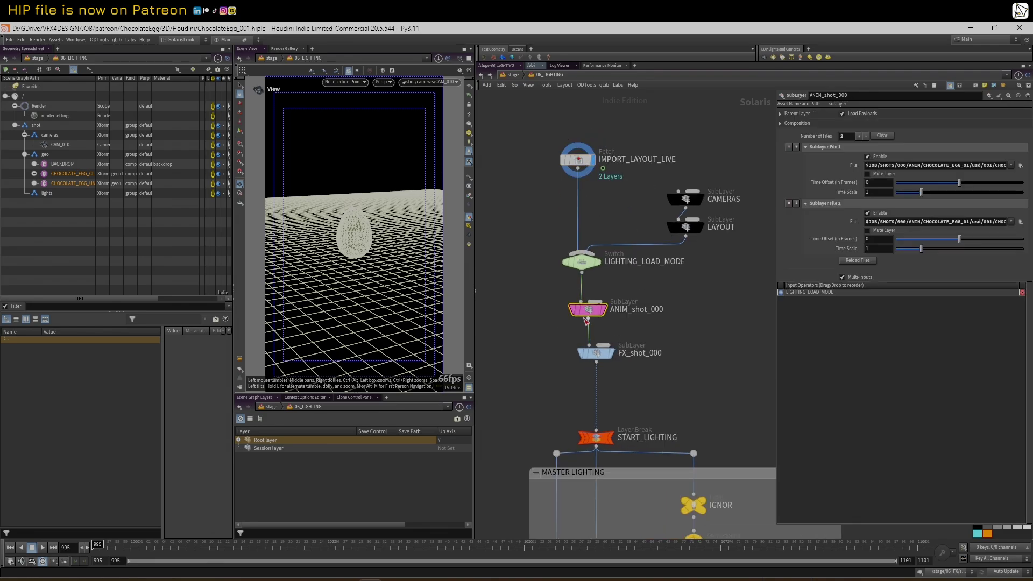
left_click(591, 356)
Step: Display the LIGHTING_LOAD_MODE switch and scrub the timeline to frame 1081
mouse_move(597, 266)
left_click(587, 162)
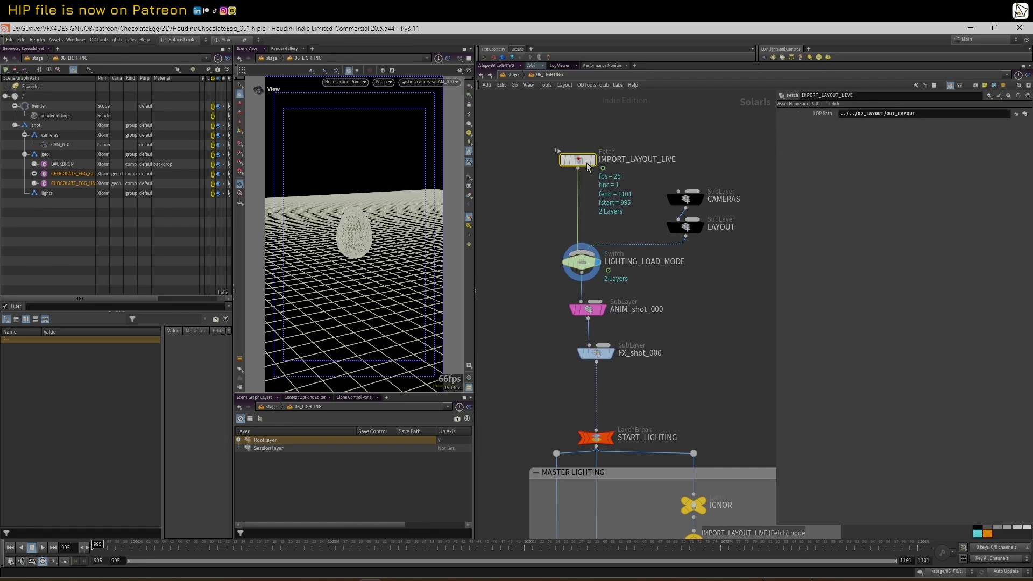
mouse_move(594, 165)
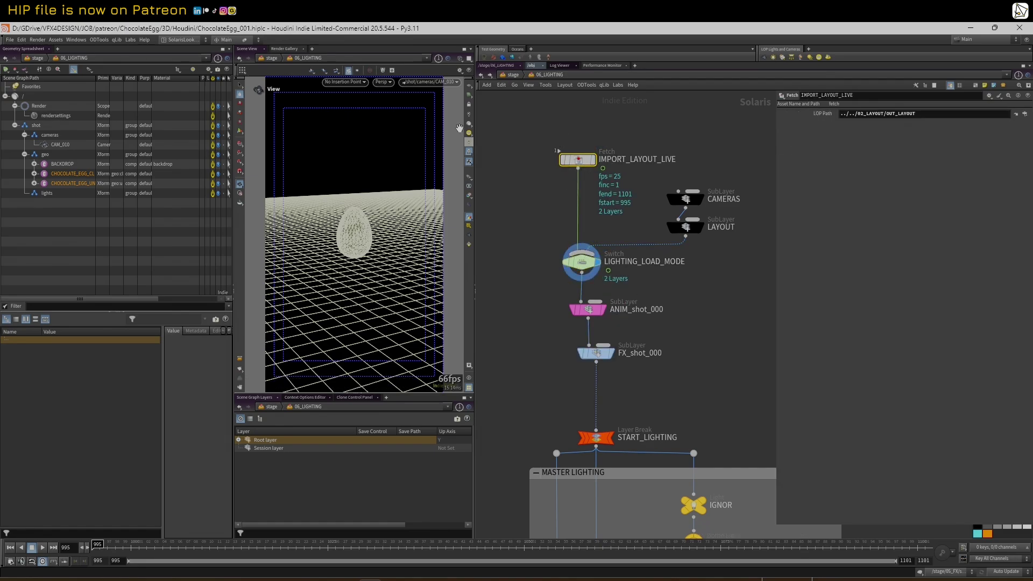
left_click_drag(154, 548, 768, 495)
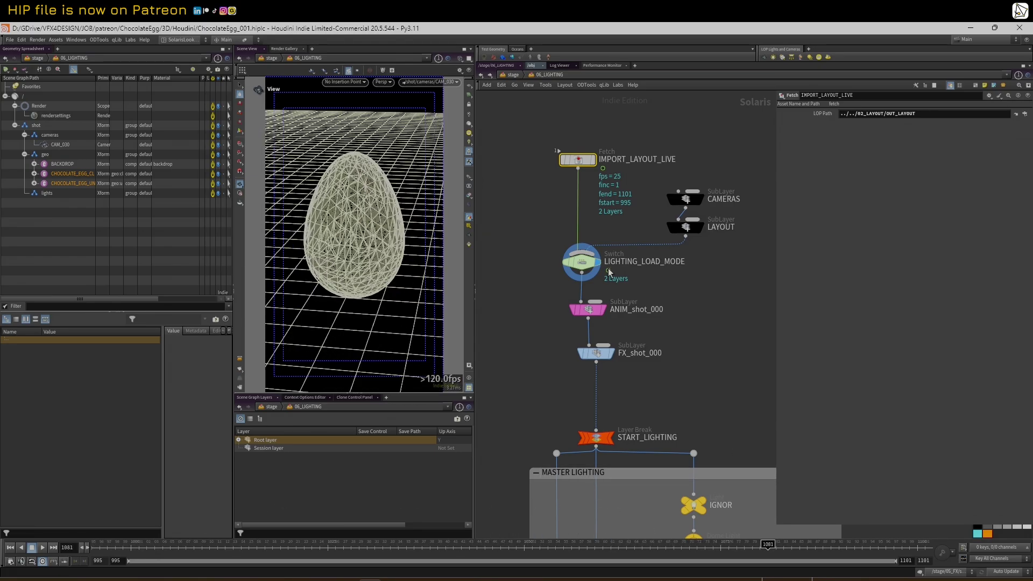
Step: Set the LIGHTING_LOAD_MODE switch's Select Input to 1 and scrub the timeline to frame 1074
left_click(584, 264)
left_click(887, 124)
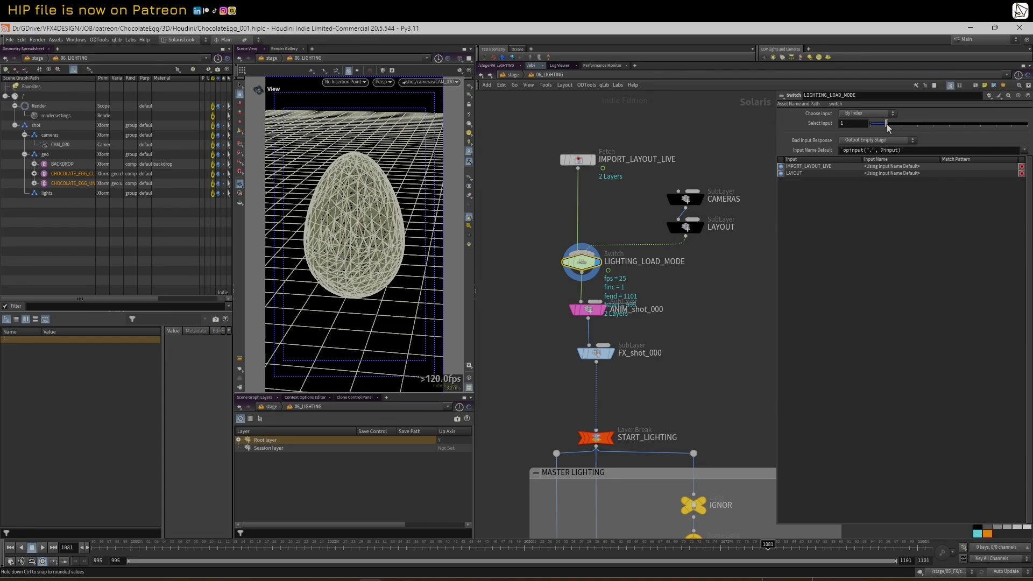
left_click_drag(184, 550, 716, 464)
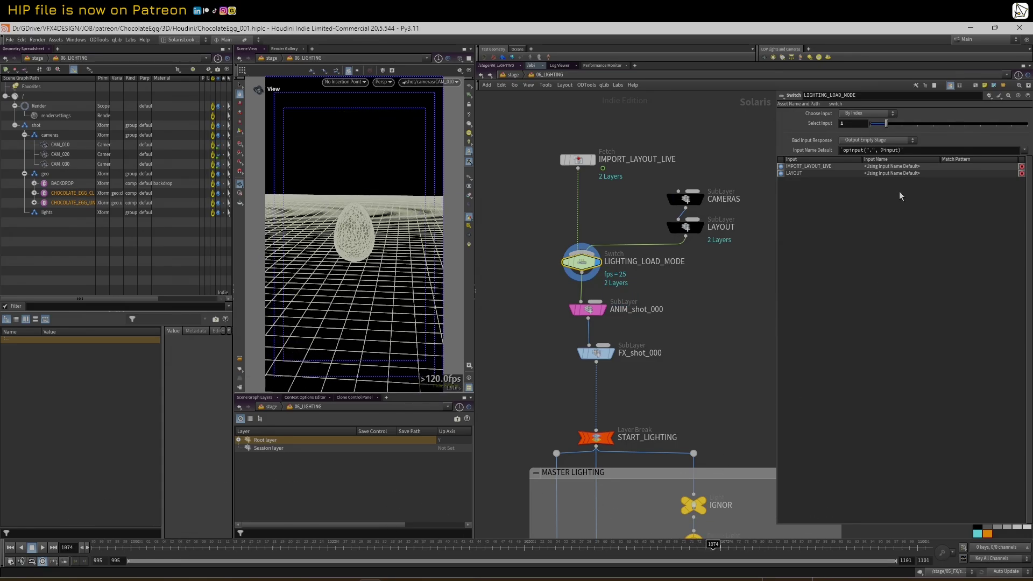
Step: Set the LIGHTING_LOAD_MODE switch's Select Input back to 0
left_click_drag(886, 124, 863, 134)
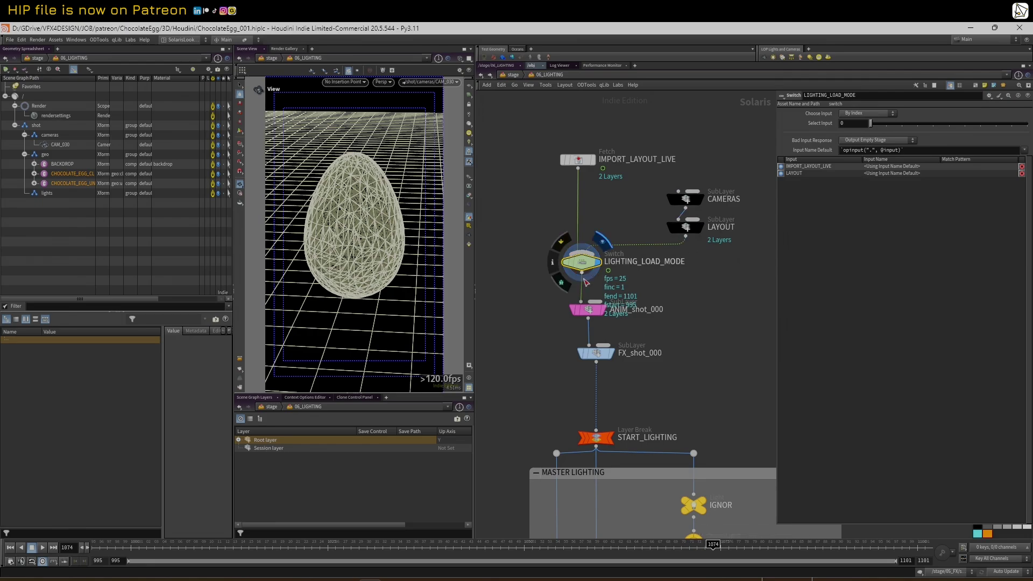
scroll(702, 334, "down", 2)
scroll(701, 332, "up", 2)
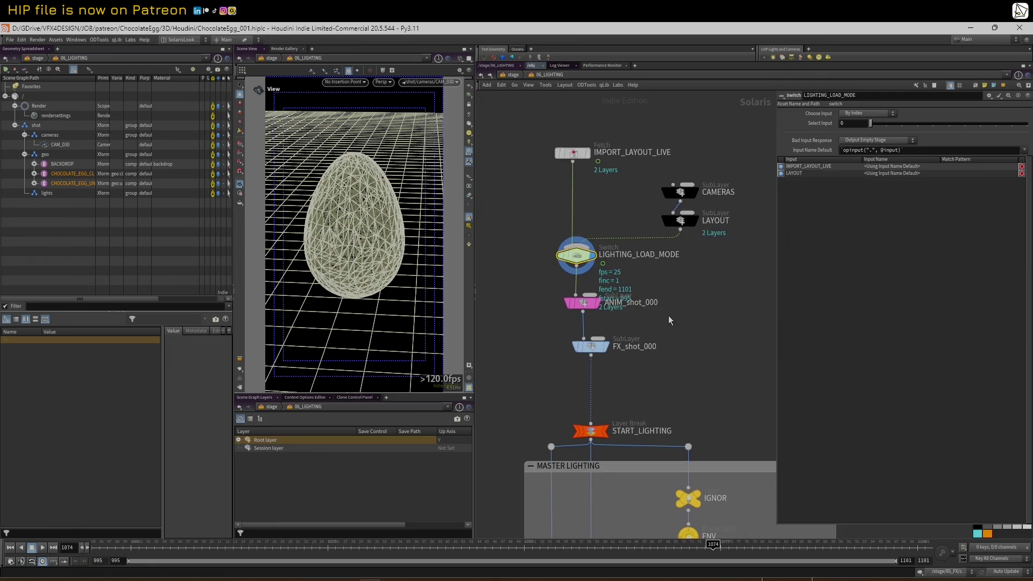
mouse_move(673, 343)
middle_mouse_down()
mouse_move(674, 271)
mouse_move(670, 346)
middle_mouse_up()
scroll(681, 371, "down", 3)
middle_click_drag(736, 438, 700, 418)
scroll(618, 304, "up", 5)
scroll(683, 294, "up", 2)
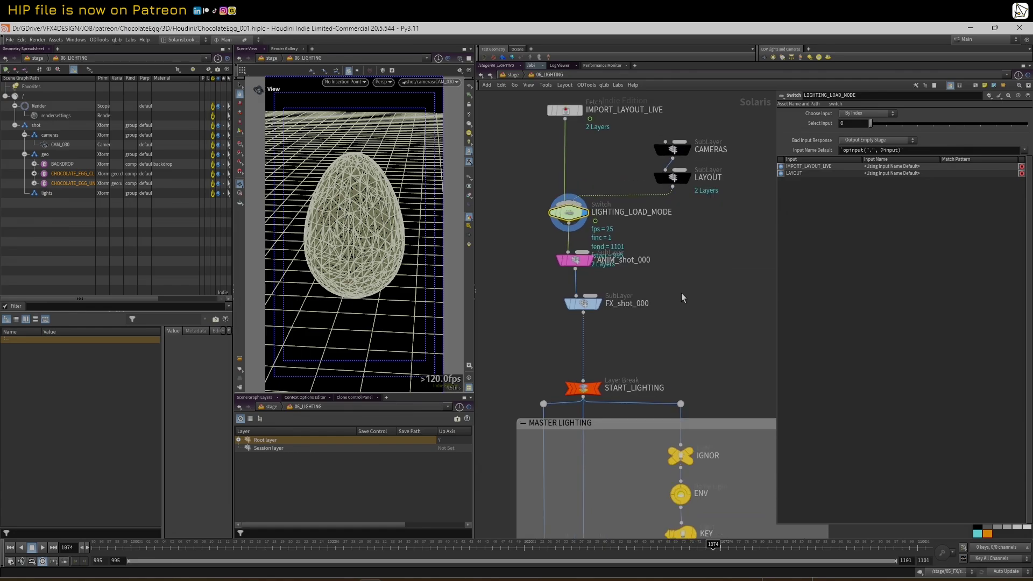
middle_click_drag(683, 294, 654, 275)
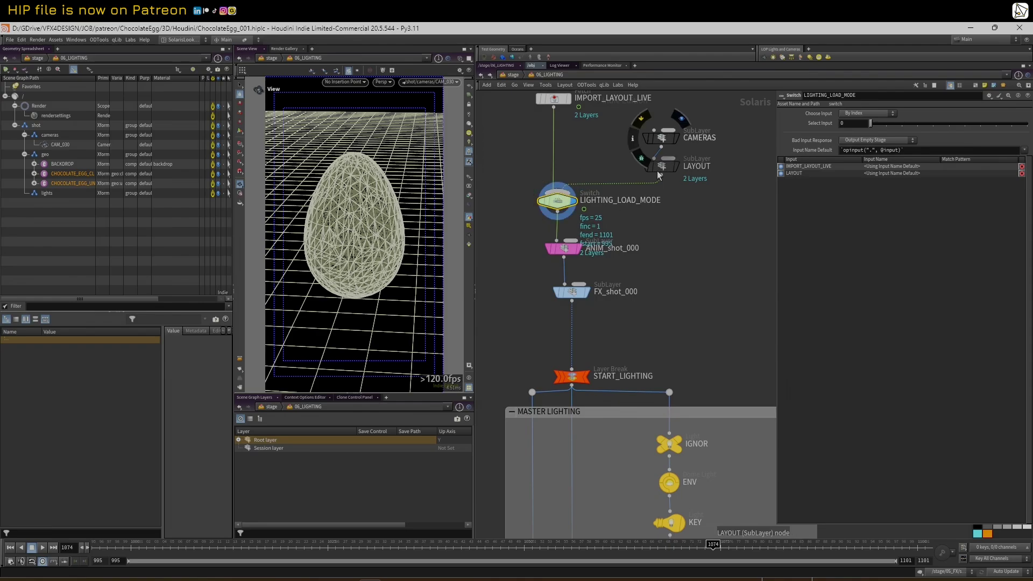
Step: Display the ANIM_shot_000 sublayer and then the FX_shot_000 sublayer in the scene view
left_click(564, 257)
left_click(581, 252)
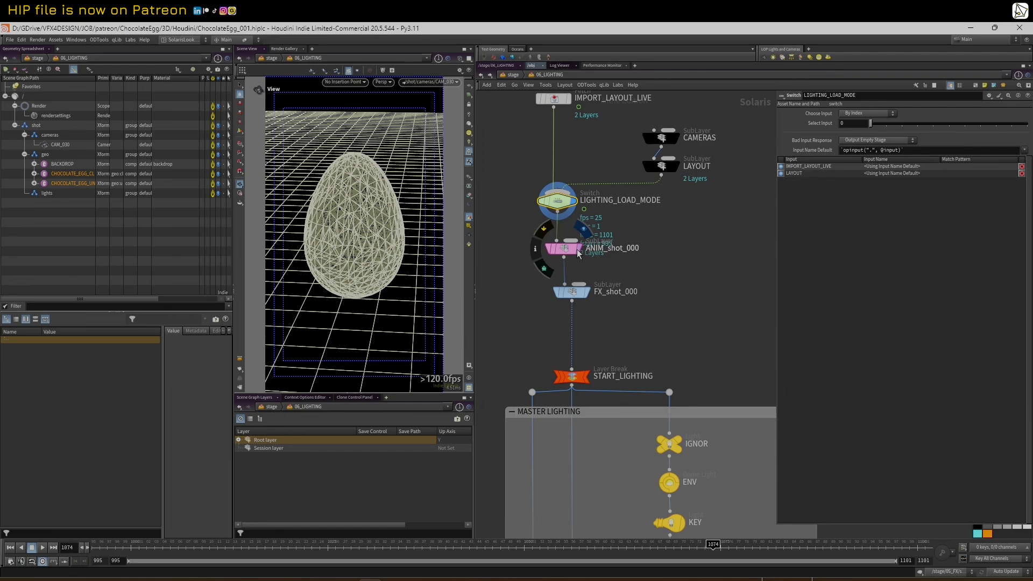
middle_click_drag(631, 230, 644, 227)
scroll(638, 227, "down", 2)
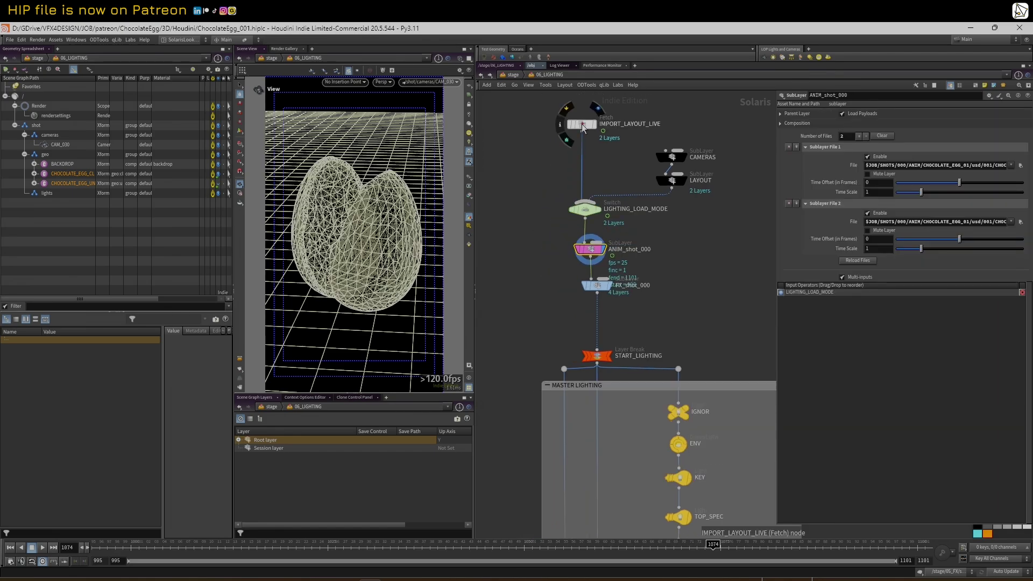
left_click(611, 290)
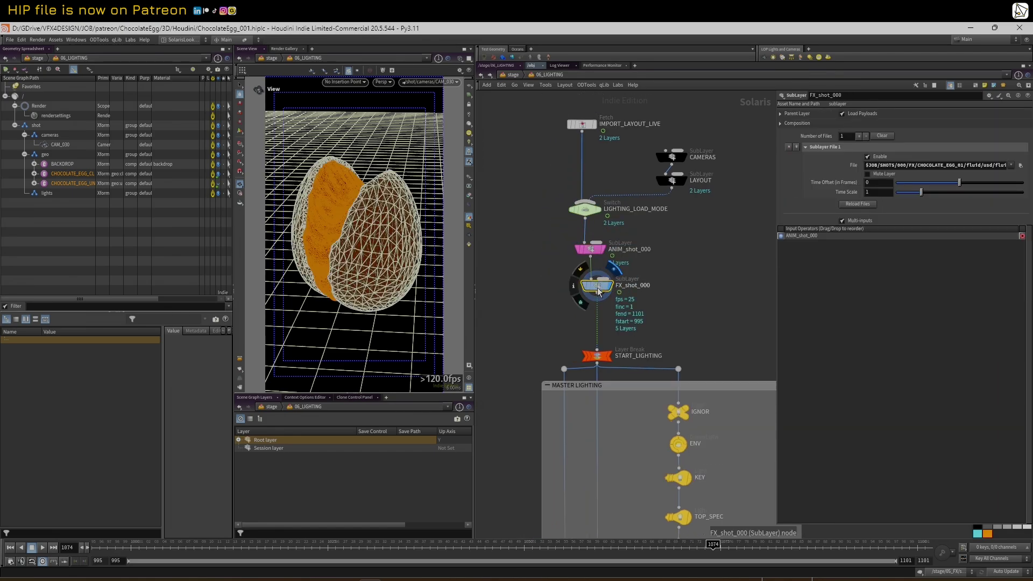
Step: Inspect the IGNOR light's base properties in the MASTER LIGHTING group and check the list of department networks
middle_click_drag(650, 346, 662, 178)
scroll(633, 298, "down", 1)
left_click(581, 307)
scroll(636, 238, "down", 1)
left_click(637, 238)
scroll(669, 250, "up", 3)
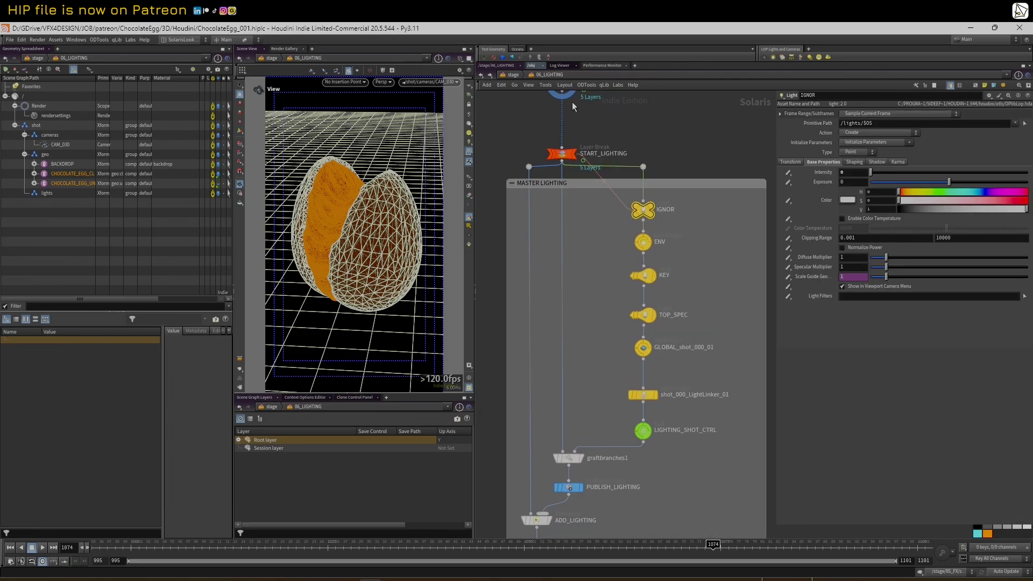
left_click(548, 75)
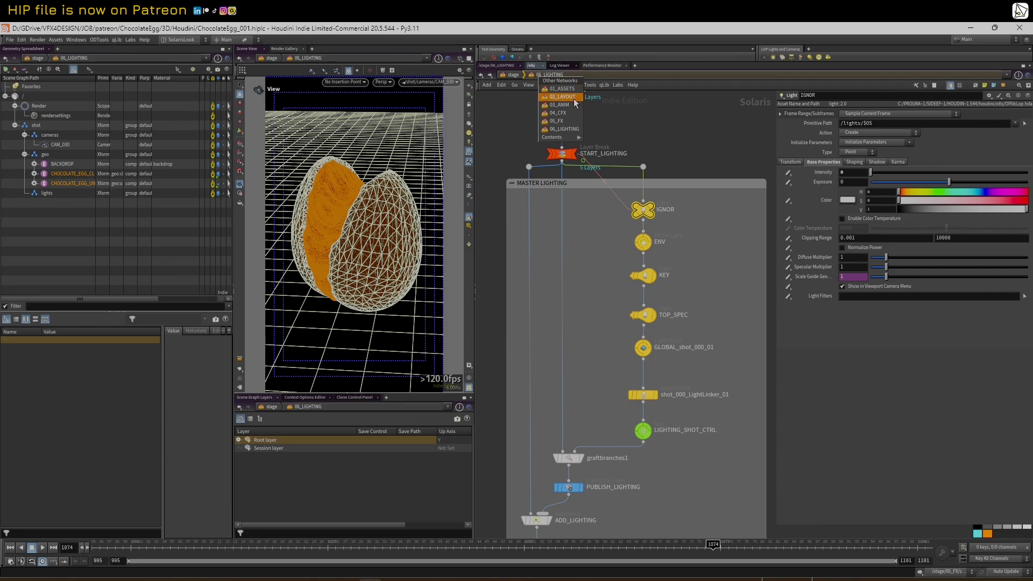
left_click(600, 291)
scroll(590, 291, "down", 2)
scroll(592, 293, "up", 2)
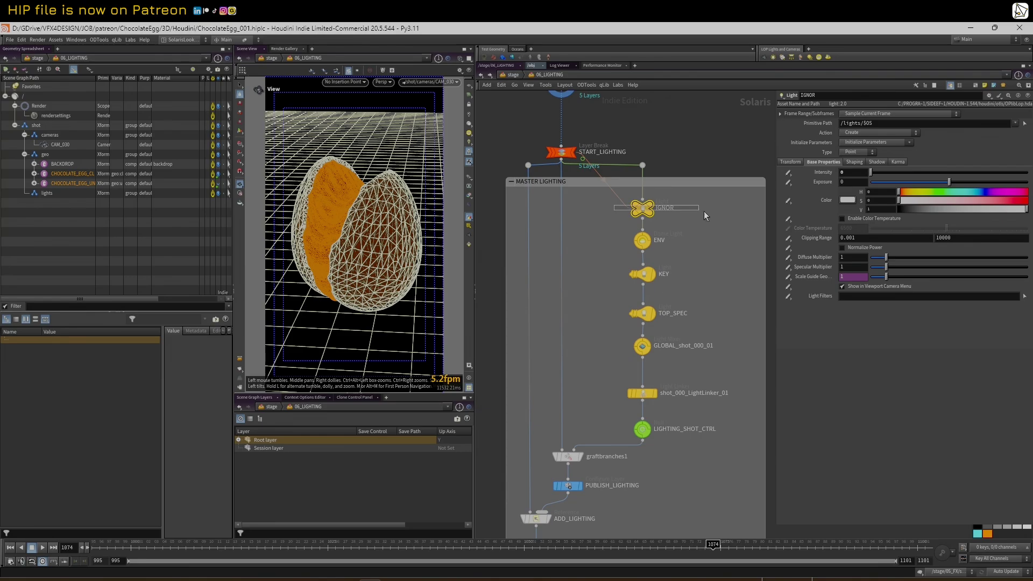
Step: Examine the MASTER LIGHTING lights and the light attributes in the GLOBAL_shot_000_01 light mixer, enlarging the parameter pane
left_click(643, 274)
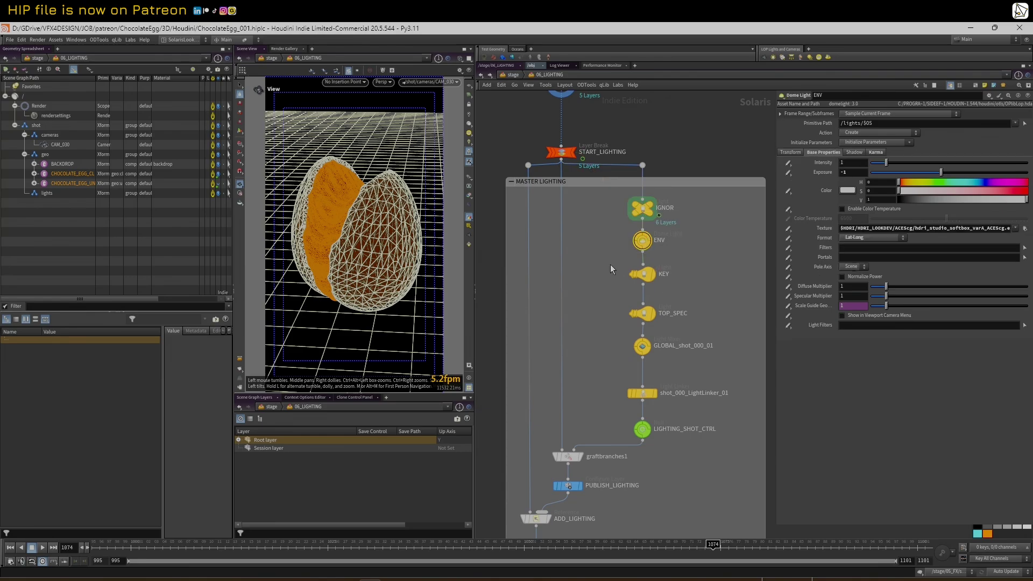
left_click_drag(664, 321, 632, 353)
mouse_move(774, 251)
left_mouse_down()
mouse_move(724, 251)
mouse_move(764, 252)
left_mouse_up()
mouse_move(637, 345)
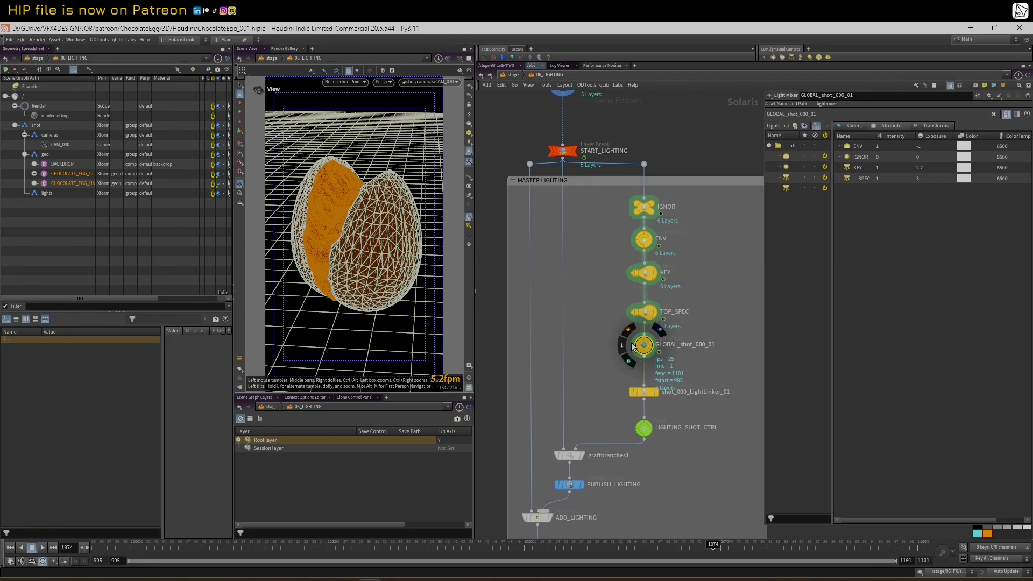
scroll(643, 323, "down", 3)
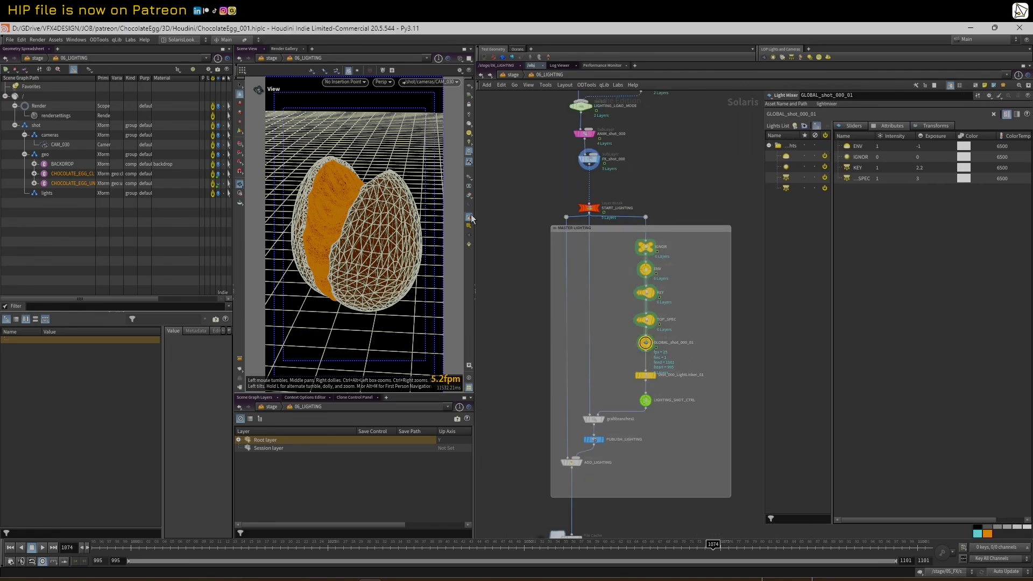
middle_click_drag(679, 287, 662, 267)
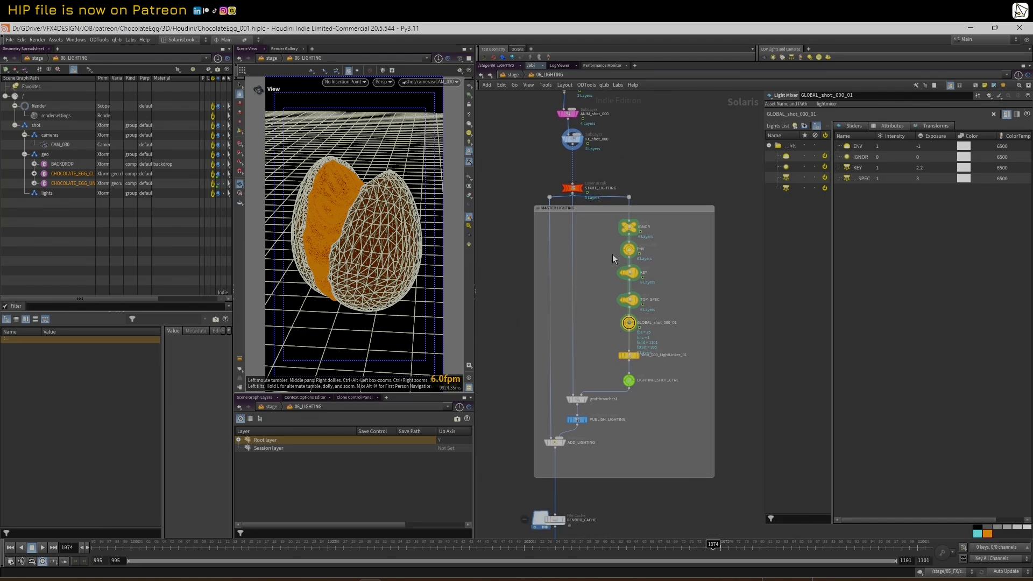
Step: Inspect the production, shot, department, path and version parameters of the LIGHTING_SHOT_CTRL null in the MASTER LIGHTING group
left_click(630, 382)
middle_click_drag(661, 420, 665, 419)
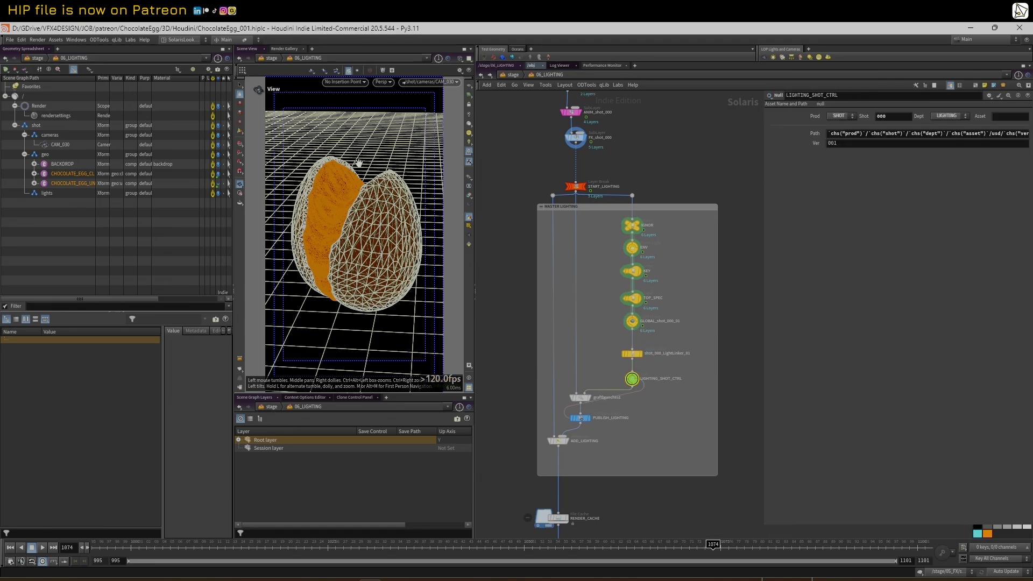
middle_click_drag(660, 422, 669, 410)
scroll(646, 371, "up", 1)
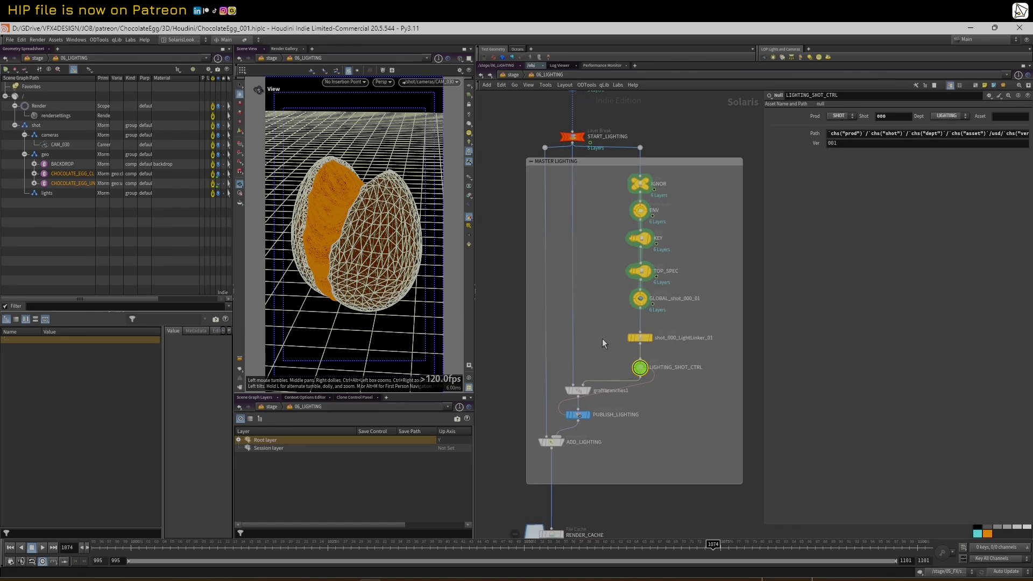
scroll(593, 322, "down", 1)
Step: Display the graftbranches1 result below LIGHTING_SHOT_CTRL and START_LIGHTING in the scene view
mouse_move(589, 386)
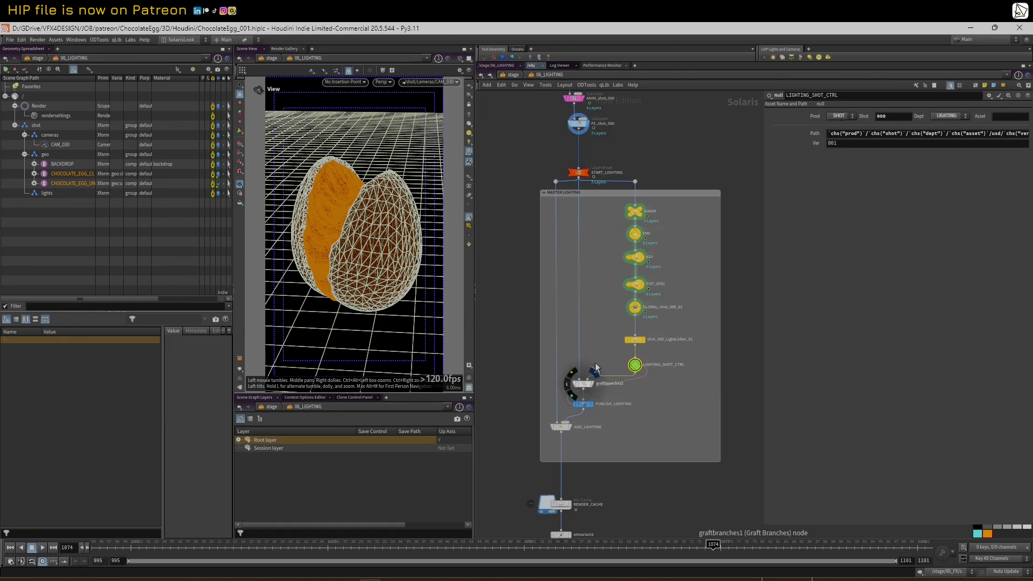
left_click(586, 172)
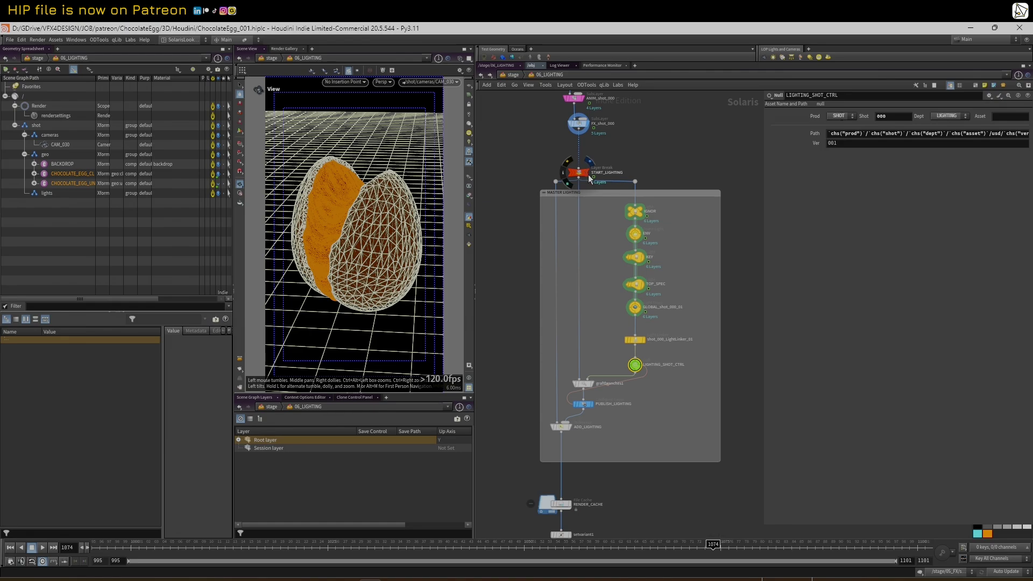
left_click(592, 385)
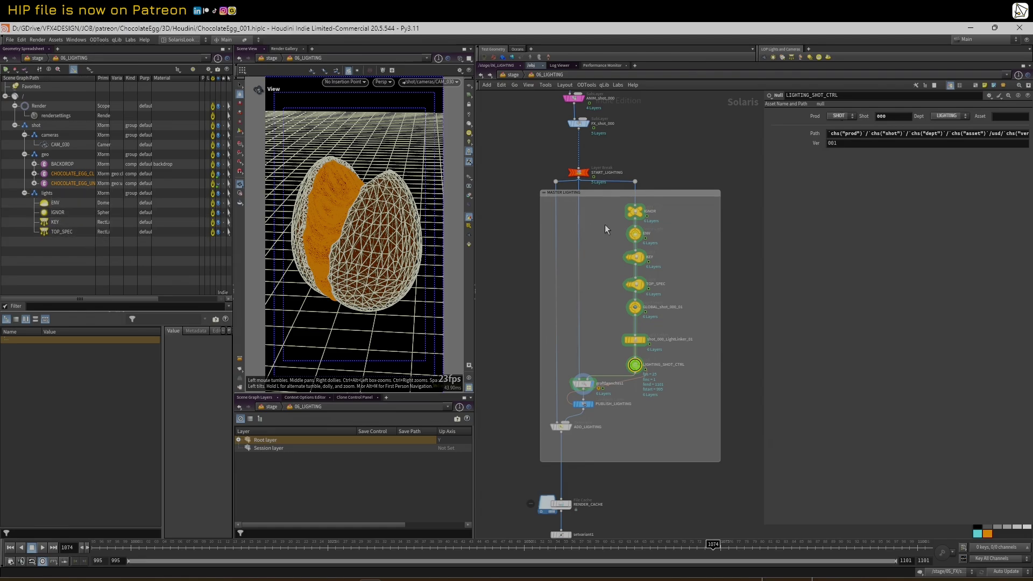
scroll(635, 418, "up", 2)
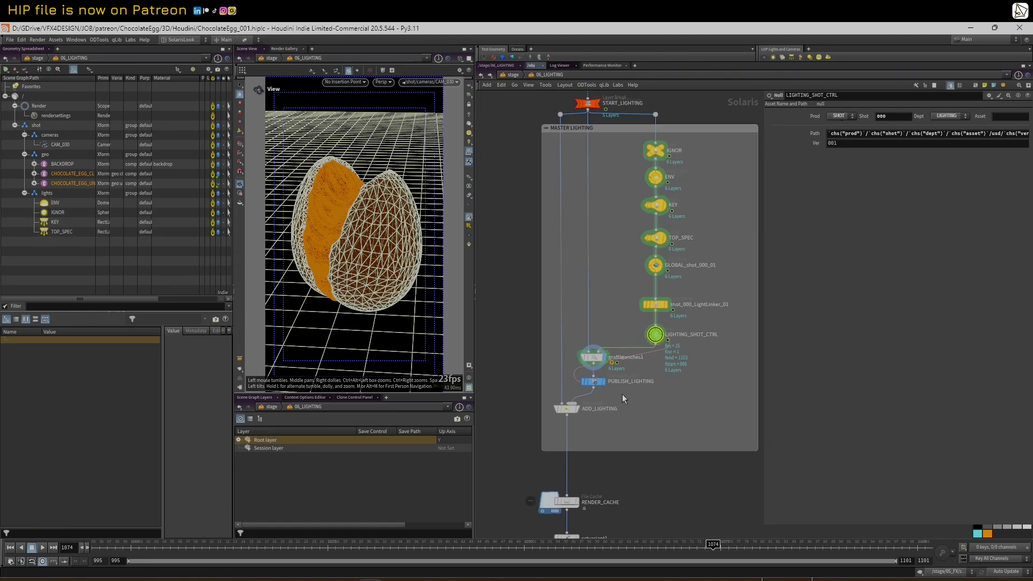
Step: Display the PUBLISH_LIGHTING configure layer and examine its save path, default primitive and place in the lighting network
left_click(596, 386)
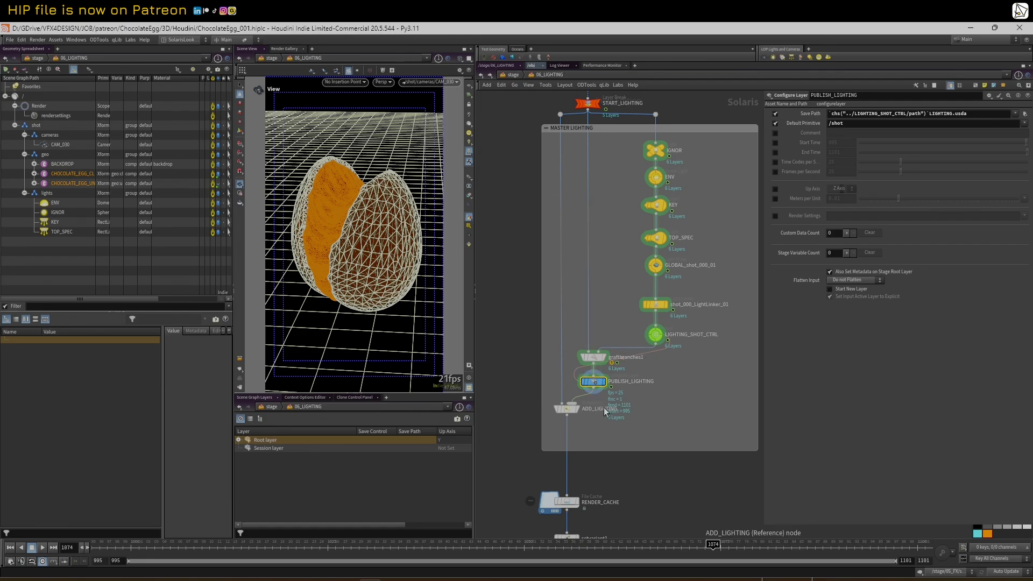
scroll(617, 254, "down", 2)
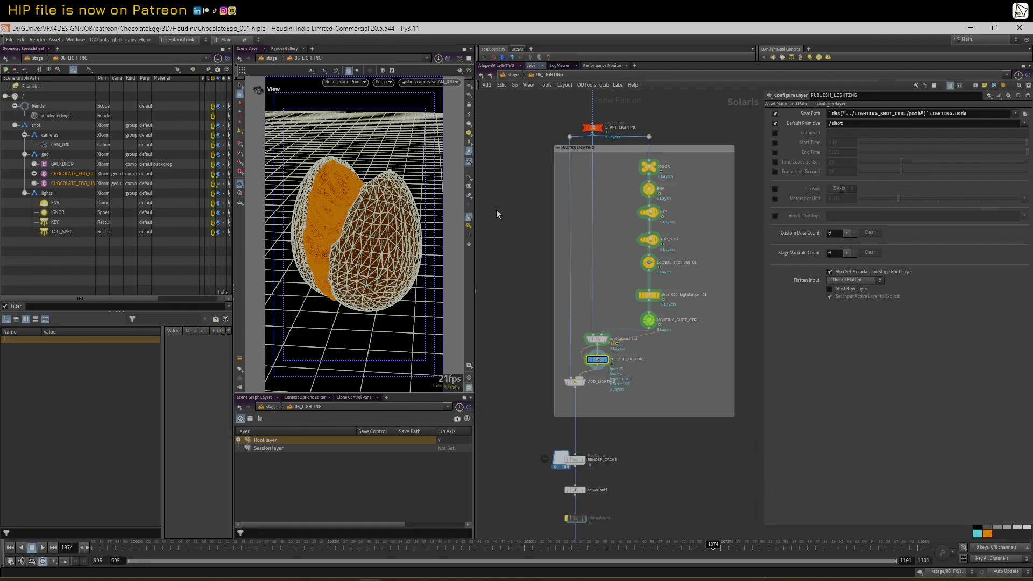
scroll(535, 212, "down", 2)
scroll(560, 236, "up", 2)
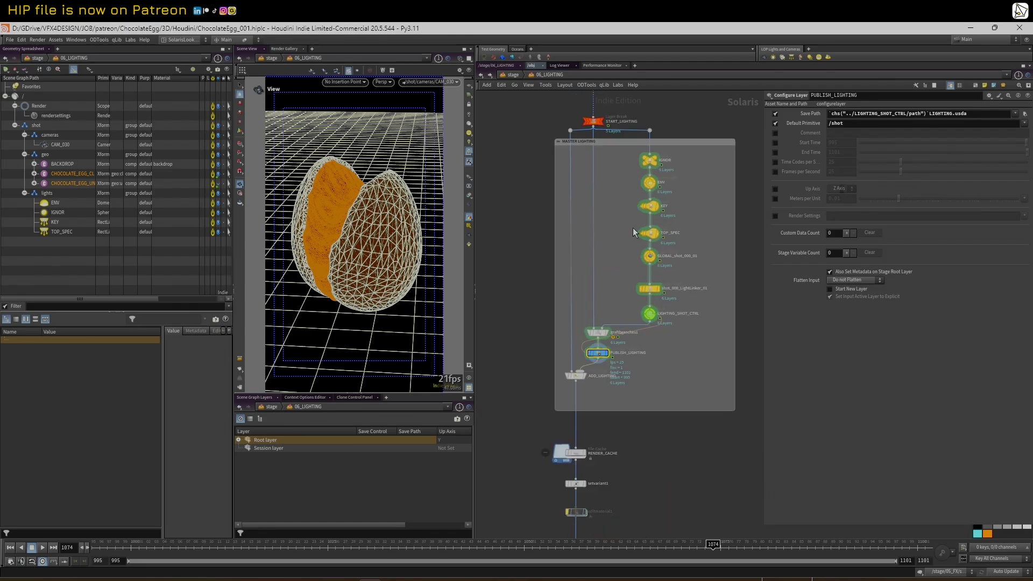
middle_click_drag(634, 229, 589, 229)
middle_click_drag(608, 387, 627, 381)
scroll(618, 376, "up", 2)
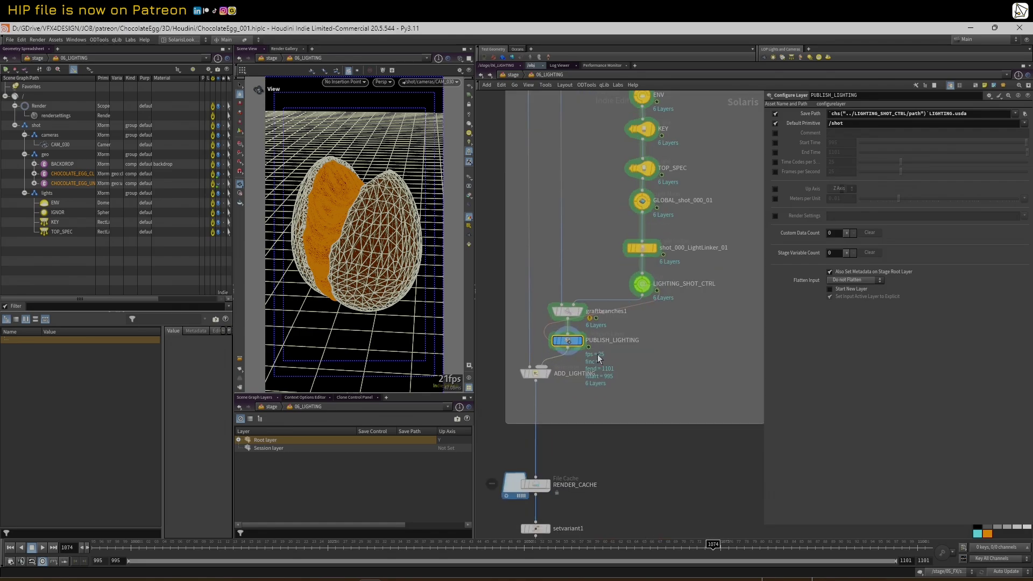
scroll(599, 356, "down", 2)
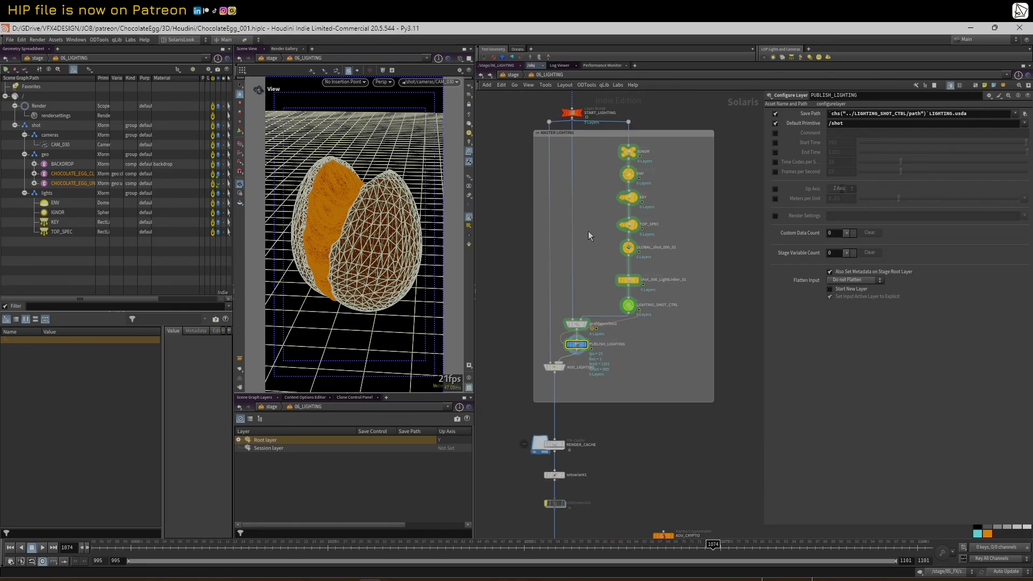
Step: Display the ADD_LIGHTING reference and then the RENDER_CACHE file cache, inspecting the parameters of each
left_click(560, 370)
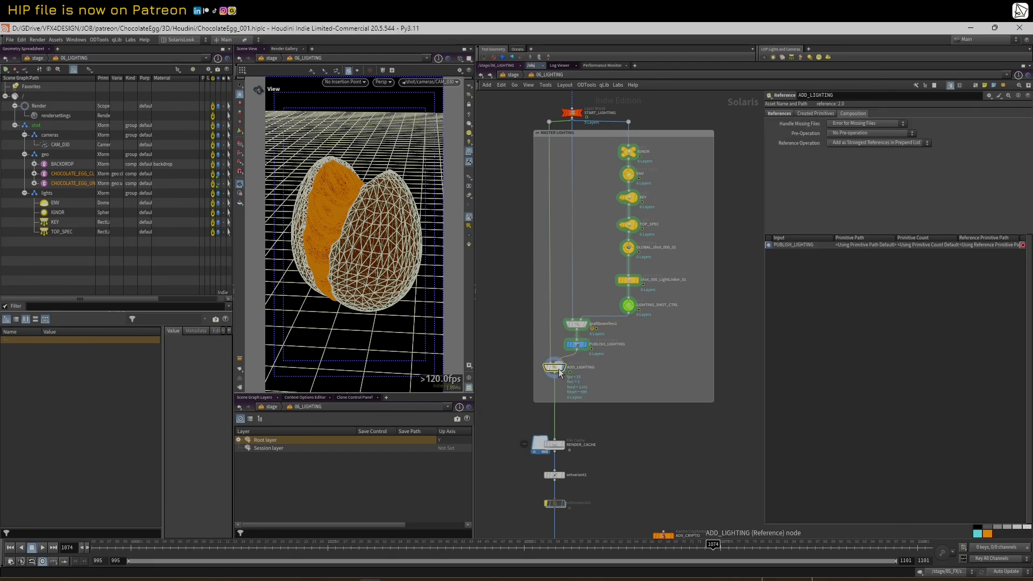
scroll(562, 426, "up", 4)
left_click(555, 424)
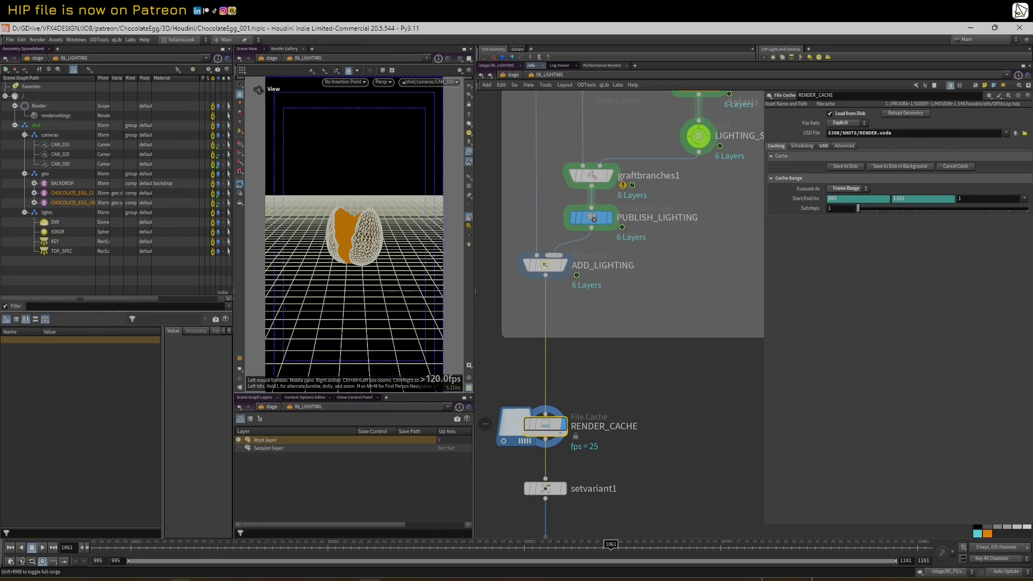
Step: Open RENDER.usda from the ChocolateEgg project's SHOTS folder in the text editor, examine its sublayers and references, and return to Houdini
key("super+e")
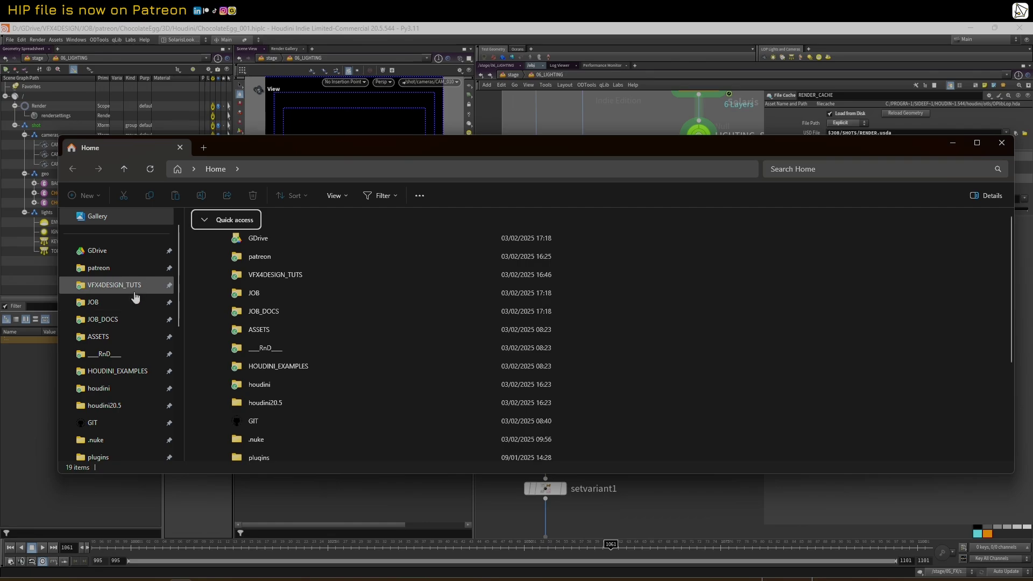
left_click(112, 303)
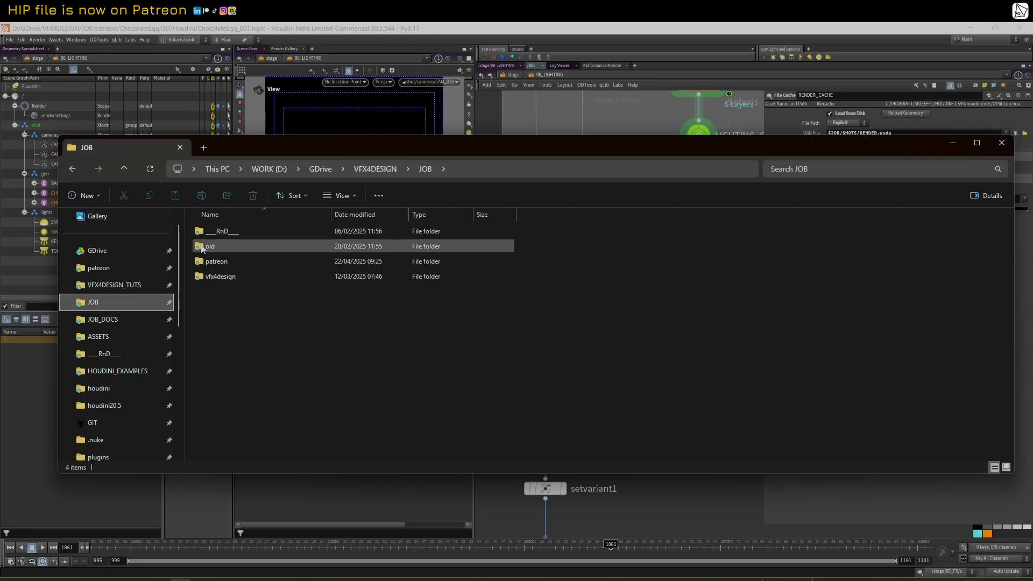
double_click(216, 262)
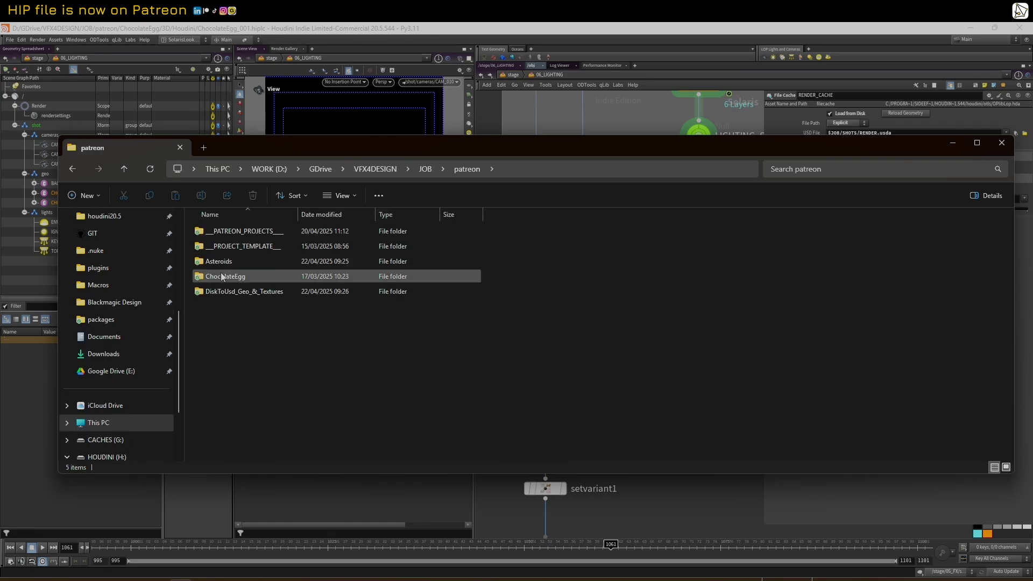
double_click(222, 277)
double_click(217, 311)
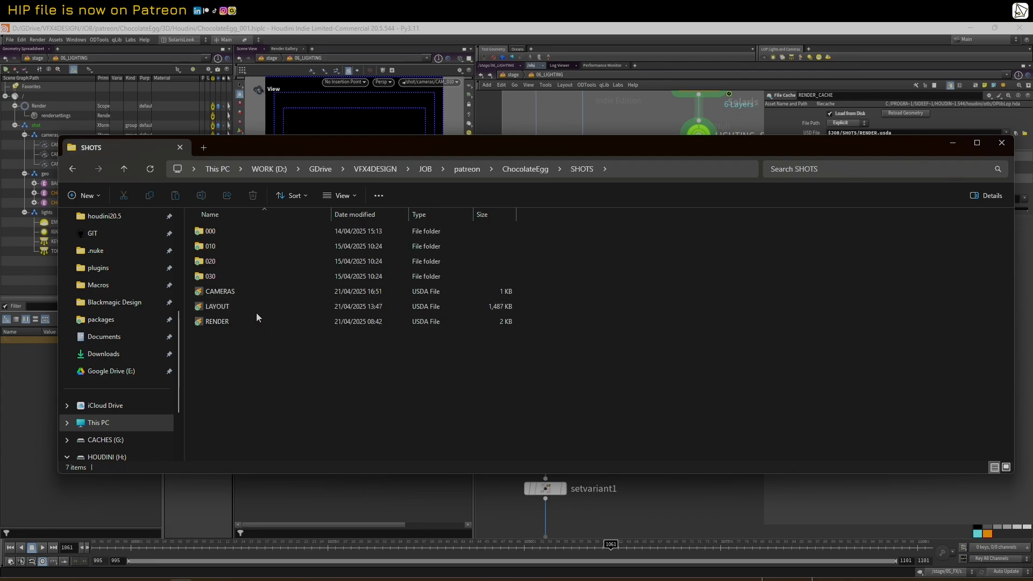
double_click(217, 322)
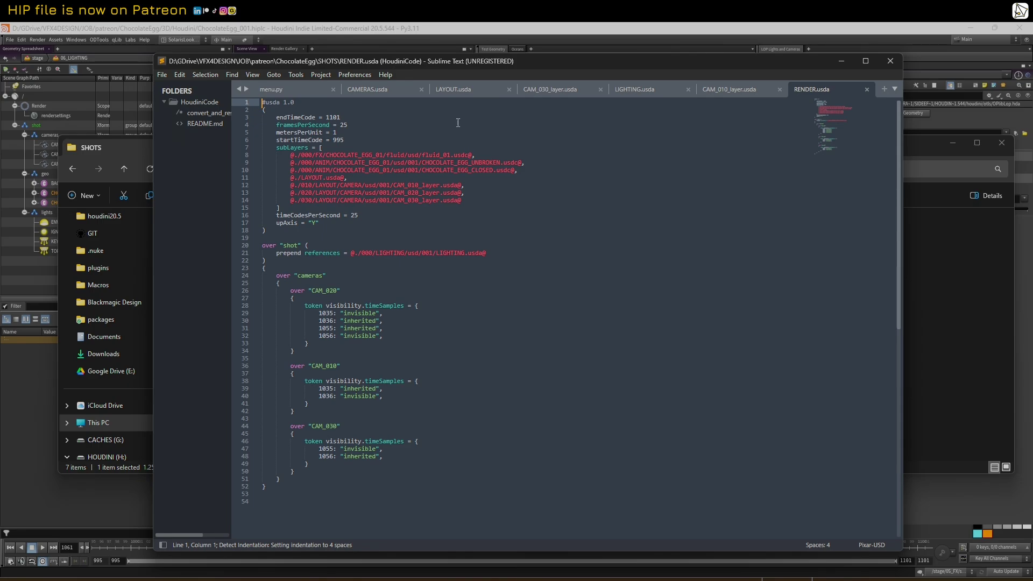
left_click(371, 30)
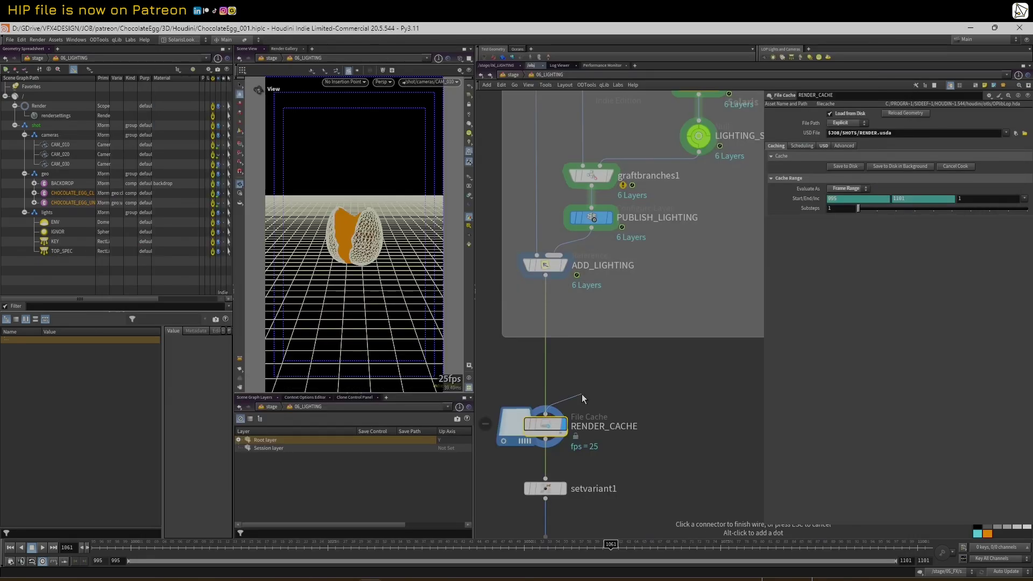
Step: Look through the shot camera CAM_020 in the scene view and go to frame 1036
scroll(582, 394, "down", 8)
scroll(706, 519, "up", 4)
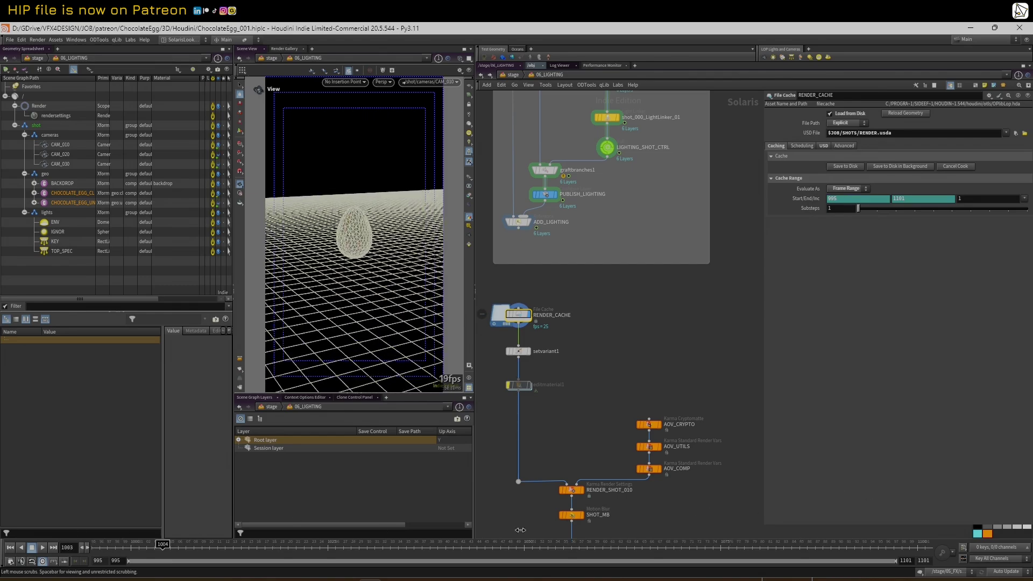
left_click(421, 84)
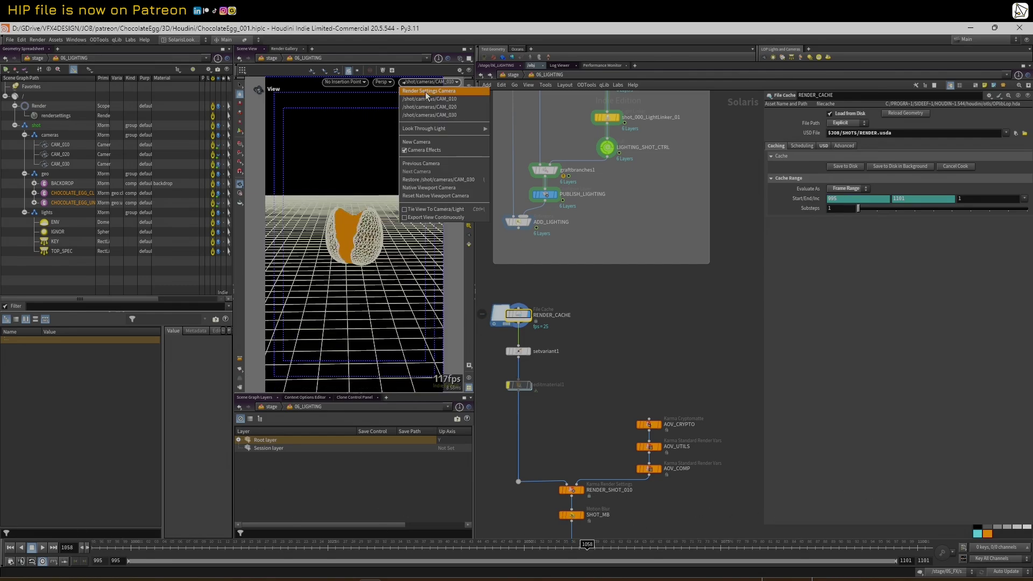
left_click(431, 106)
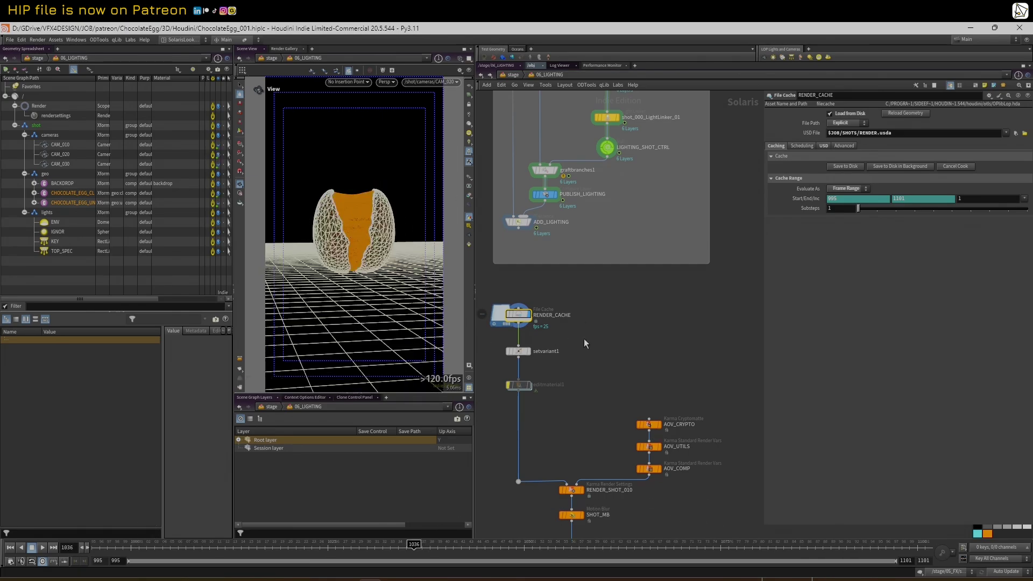
Step: Examine the AOV_CRYPTO, AOV_UTILS and AOV_COMP nodes below the render cache, including AOV_COMP's component level outputs
scroll(606, 347, "down", 4)
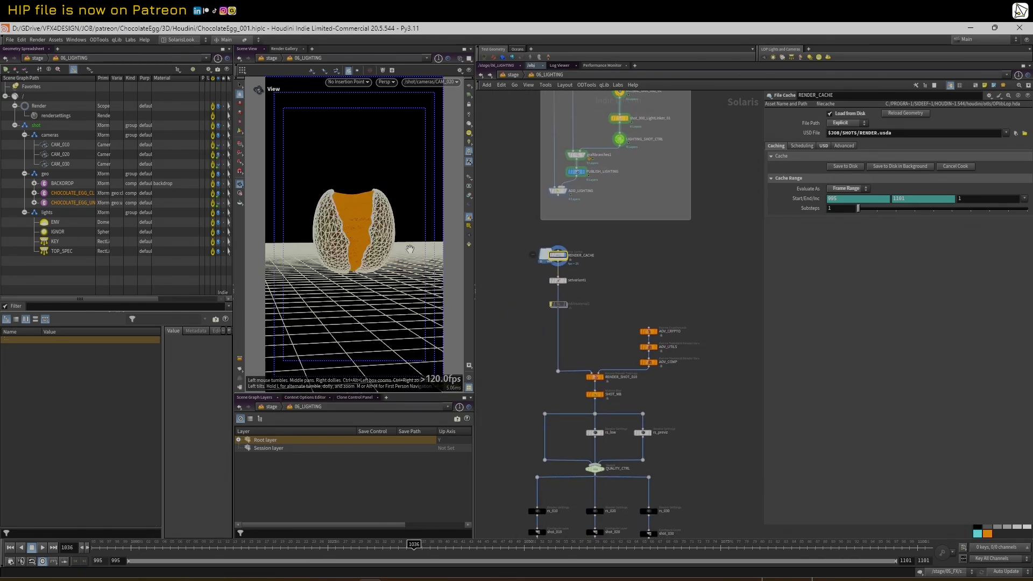
middle_click_drag(616, 333, 611, 256)
scroll(612, 257, "up", 1)
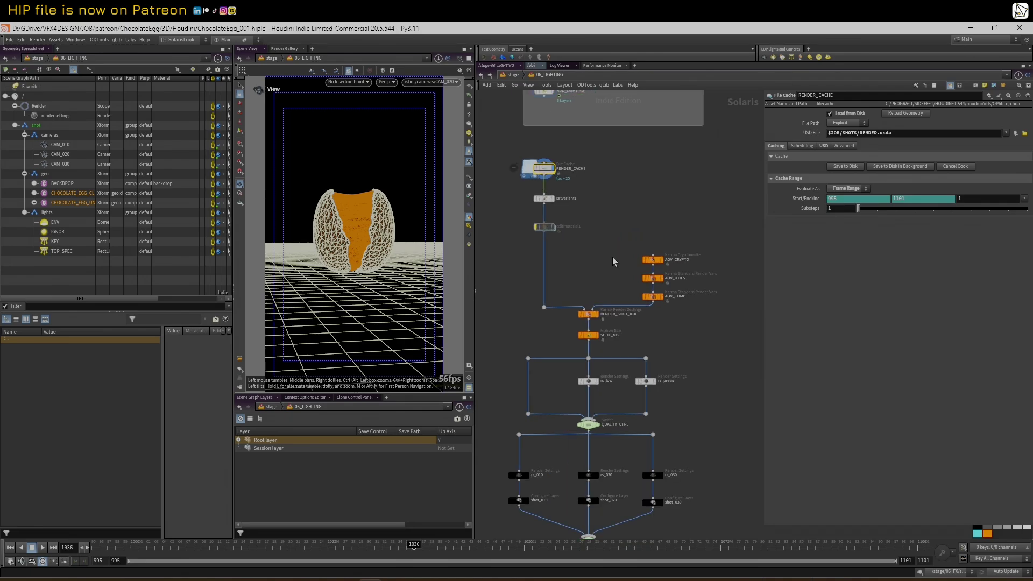
left_click_drag(634, 241, 687, 338)
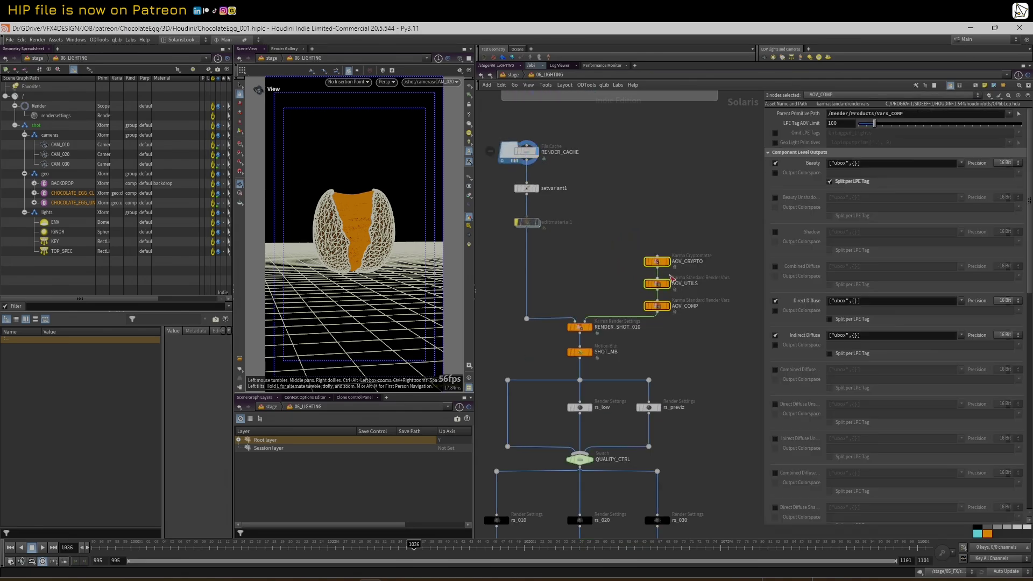
left_click(664, 227)
scroll(664, 228, "up", 3)
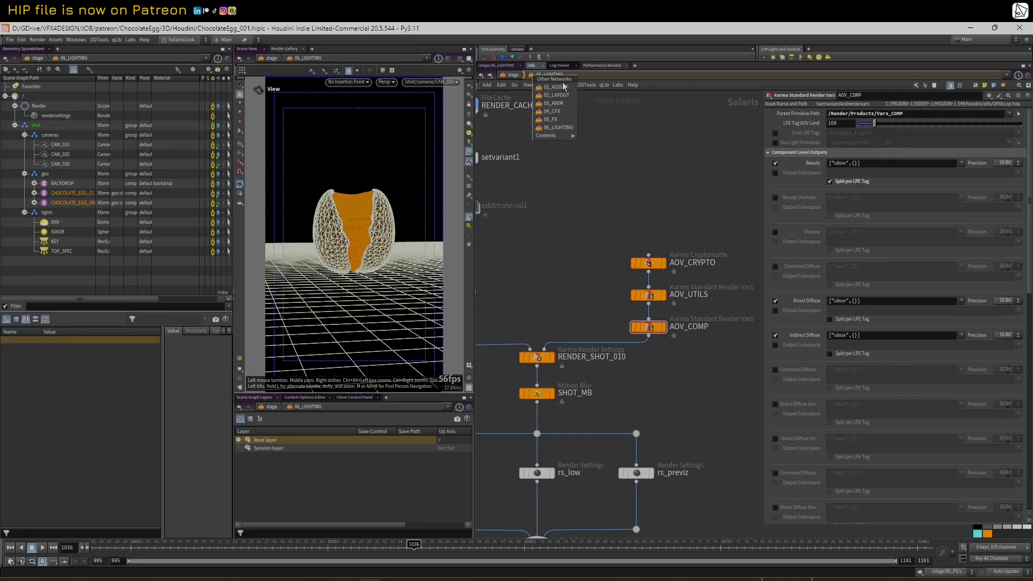
left_click(650, 294)
Step: Inspect the Karma render settings of RENDER_SHOT_010, then display the SHOT_MB motion blur node and check its parameters
left_click(538, 357)
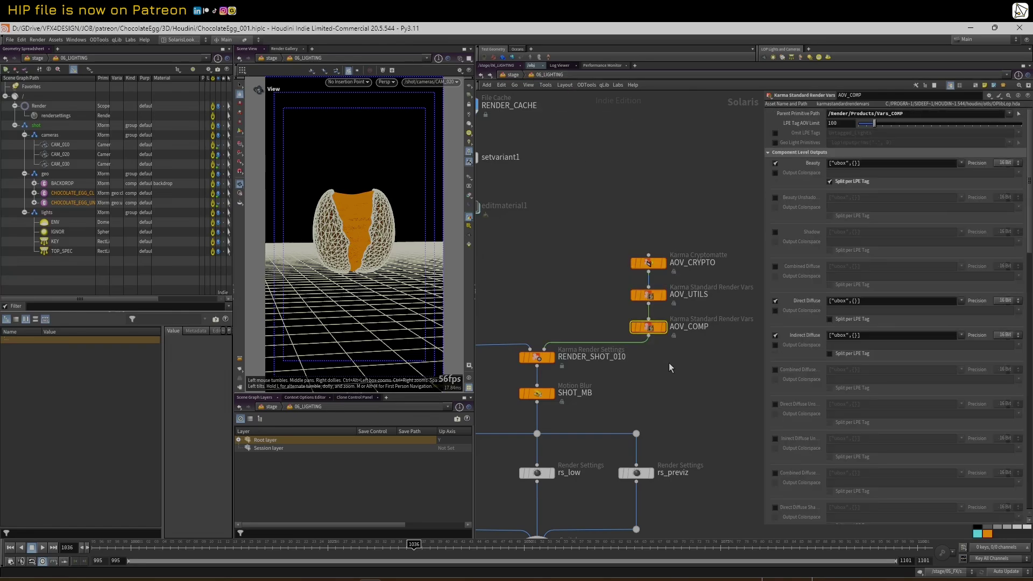
scroll(574, 287, "down", 2)
scroll(575, 287, "up", 2)
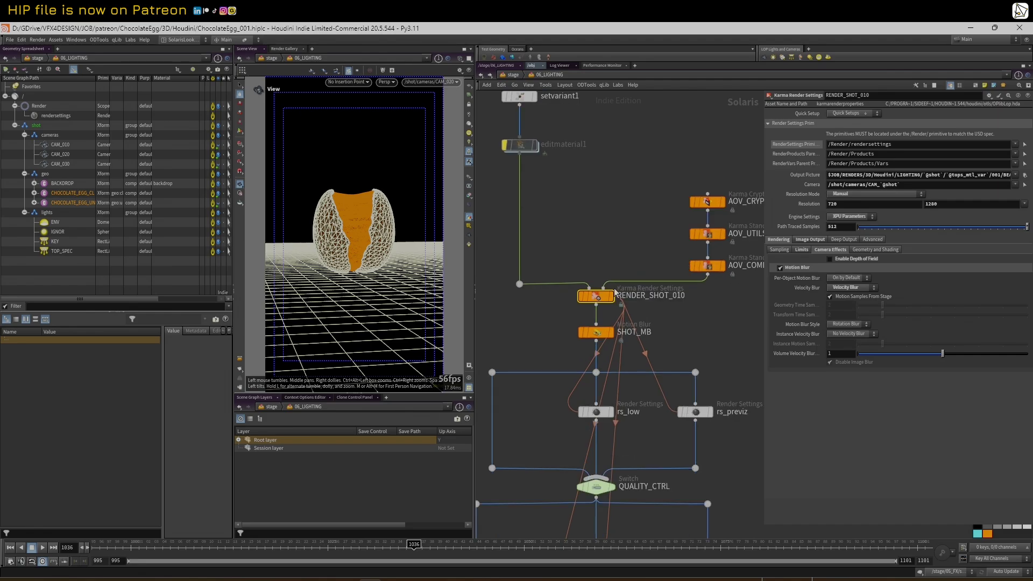
left_click(595, 332)
scroll(597, 331, "down", 2)
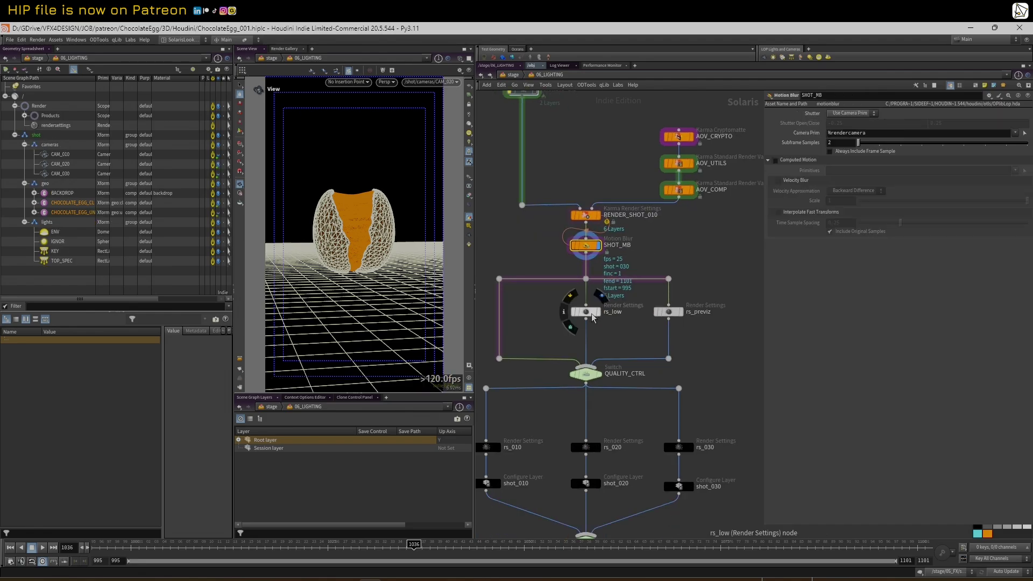
Step: Inspect the QUALITY_CTRL switch inputs and compare the render settings of the rs_low and rs_previz nodes
left_click(586, 373)
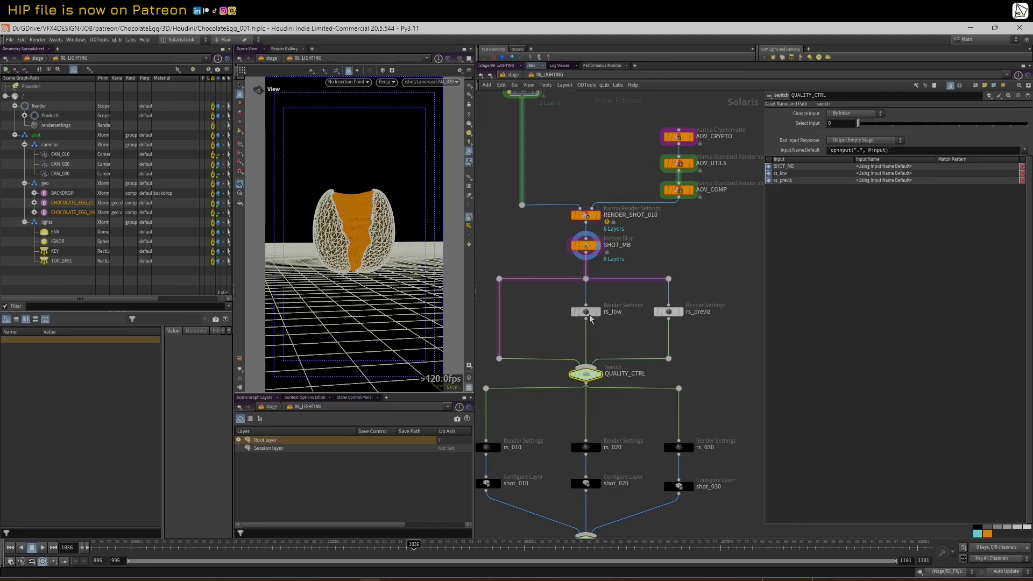
left_click(589, 314)
left_click(670, 312)
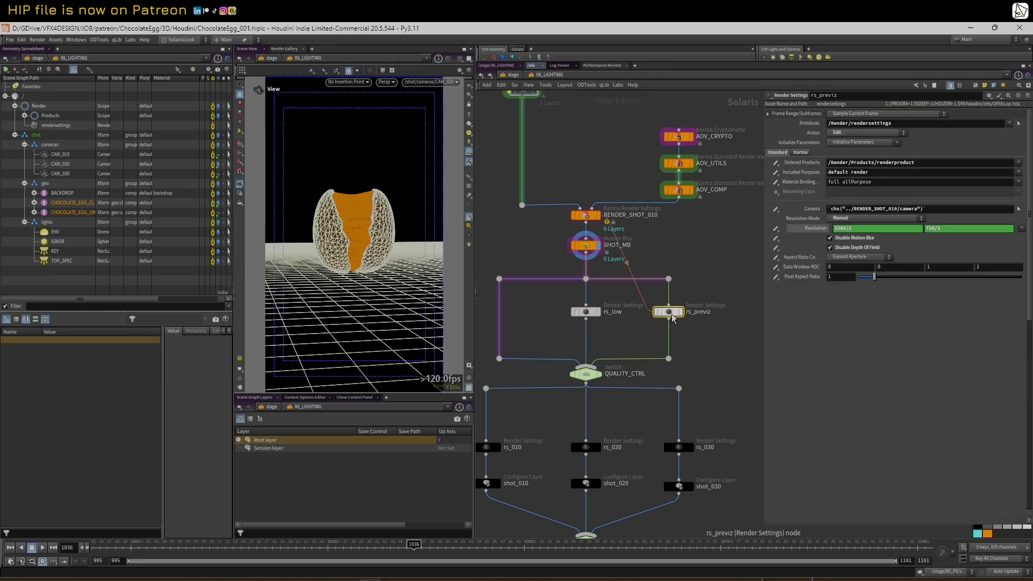
left_click(587, 312)
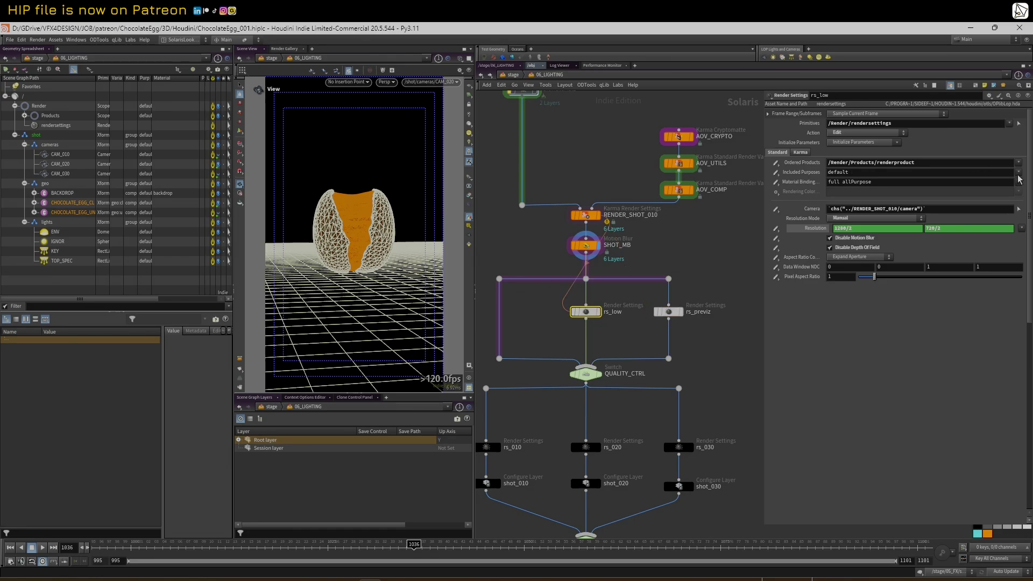
Step: Revert the Included Purposes parameter of the rs_previz render settings to its default
left_click(669, 312)
right_click(816, 173)
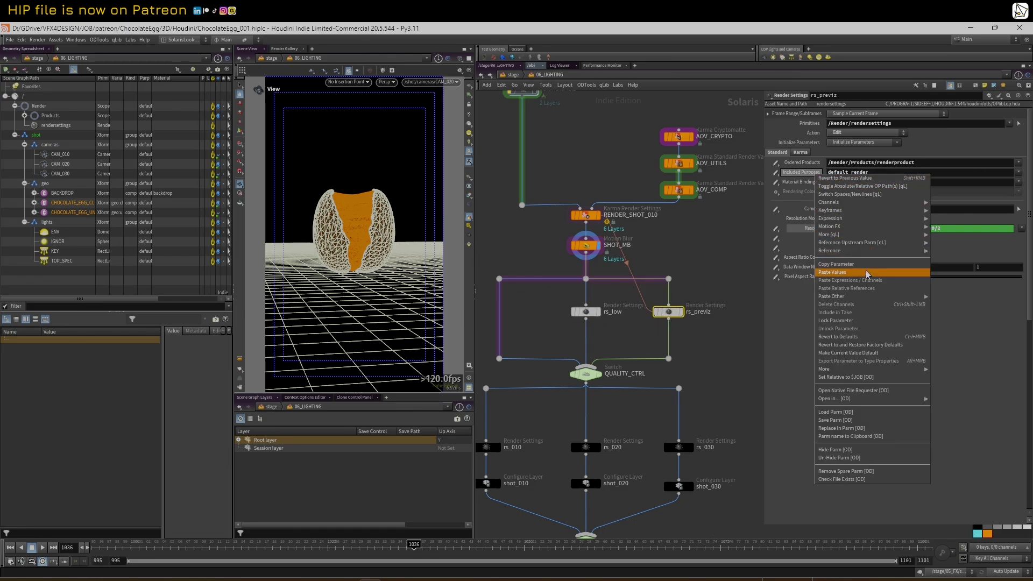
left_click(863, 337)
Step: Check the node information of the rs_previz and rs_low render settings
middle_click_drag(716, 410, 728, 362)
middle_click(680, 264)
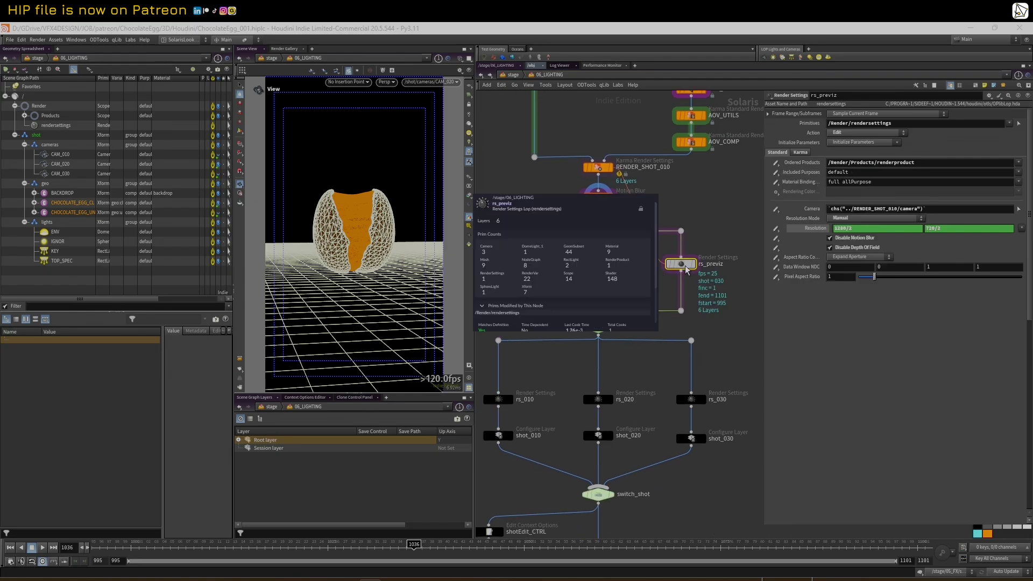
scroll(630, 289, "up", 1)
middle_click(593, 262)
scroll(590, 349, "down", 1)
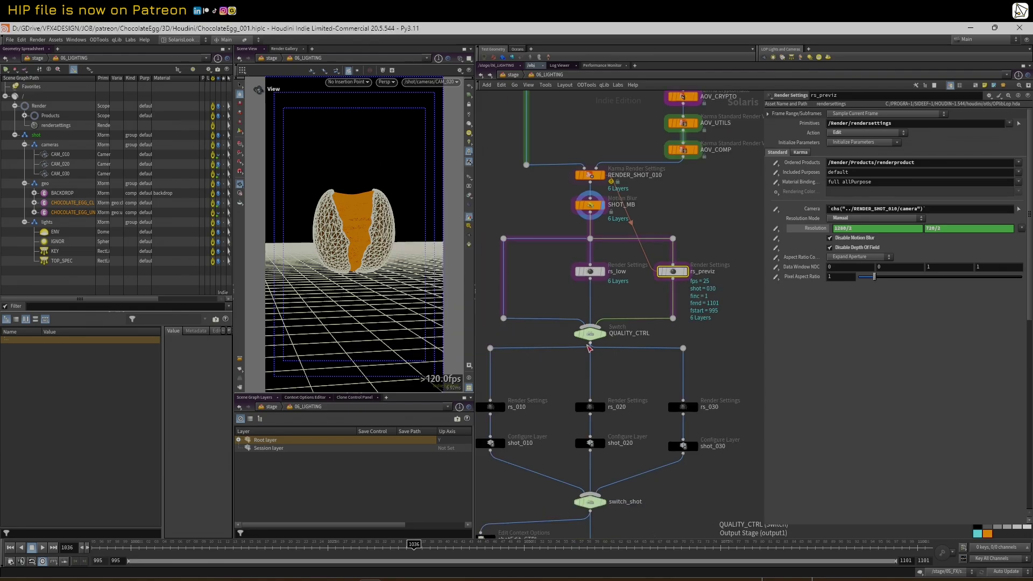
Step: Inspect the QUALITY_CTRL switch, then check the rs_010 render settings and the shot_010 layer configuration in the shot branches
left_click(590, 333)
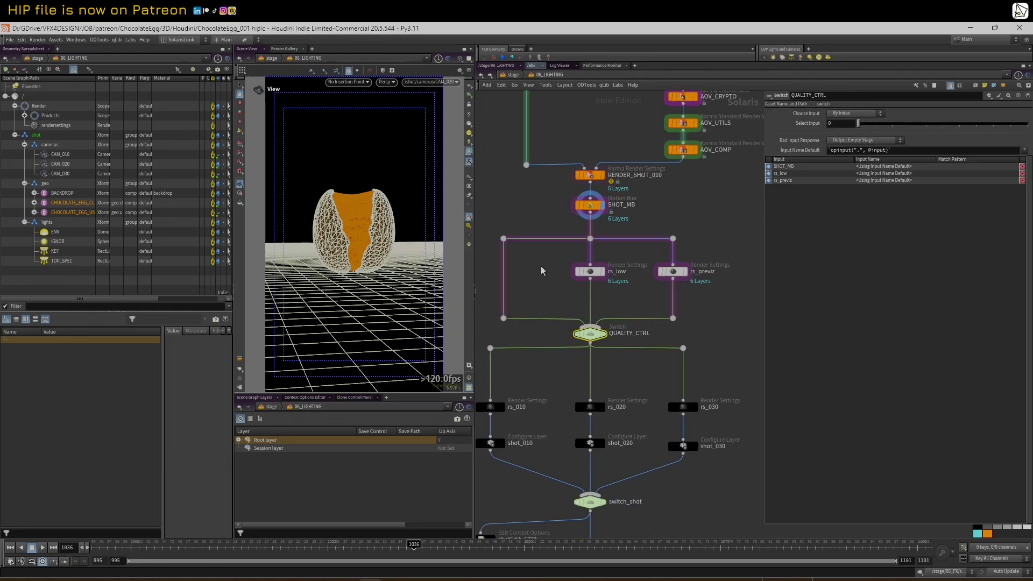
middle_click_drag(648, 401, 660, 318)
scroll(635, 323, "down", 1)
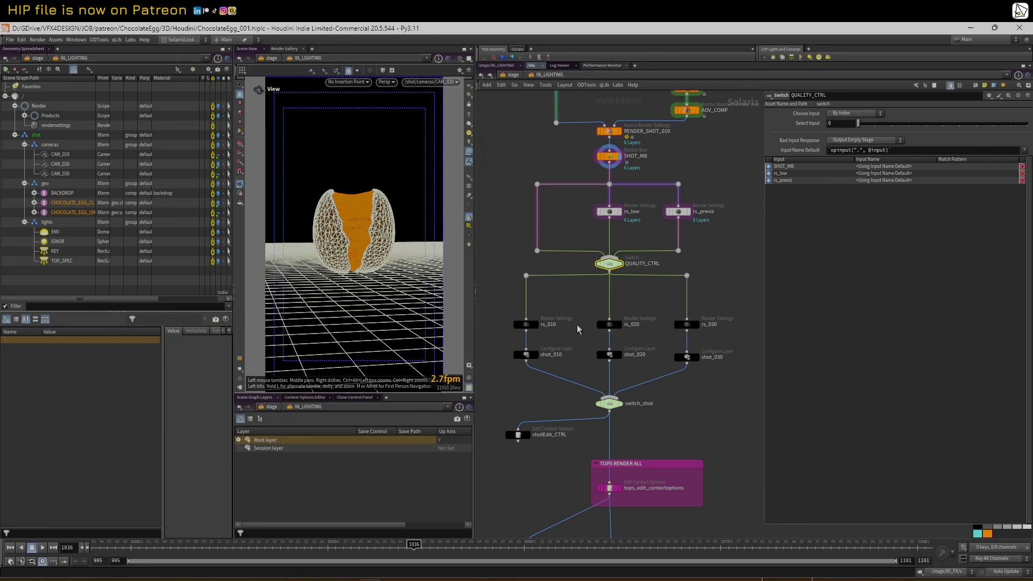
left_click_drag(507, 312, 731, 416)
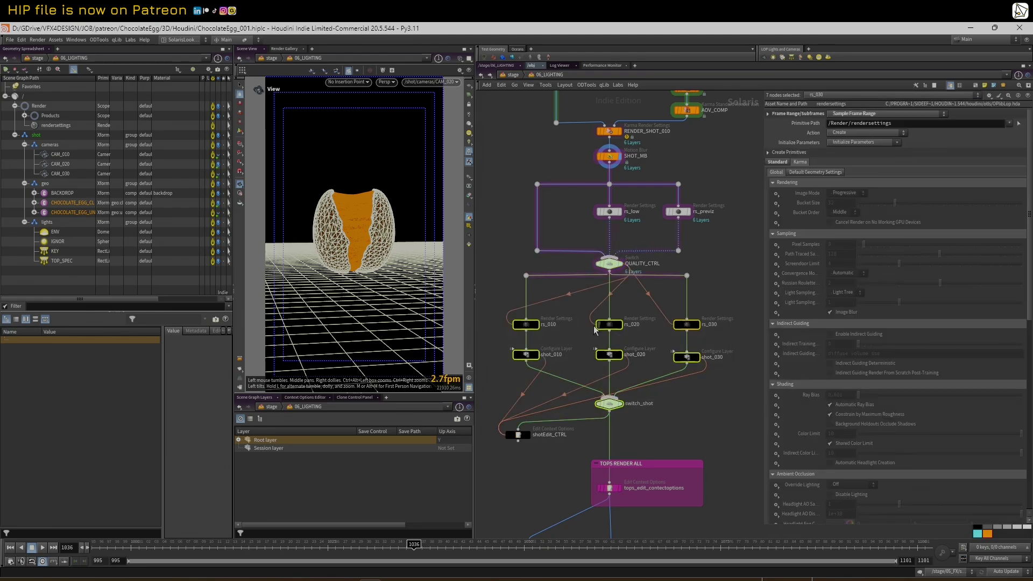
left_click(574, 310)
left_click(529, 325)
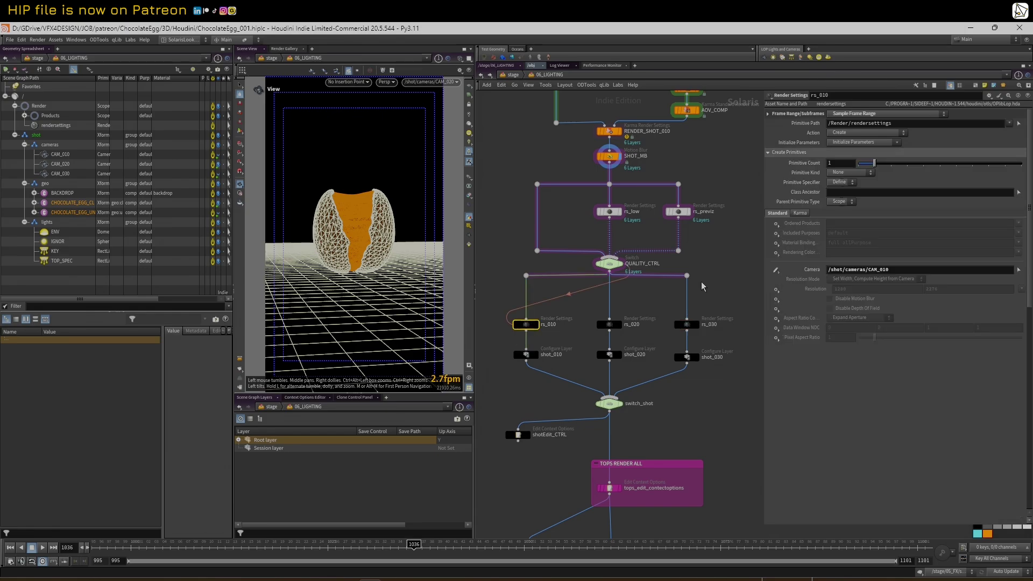
left_click(527, 355)
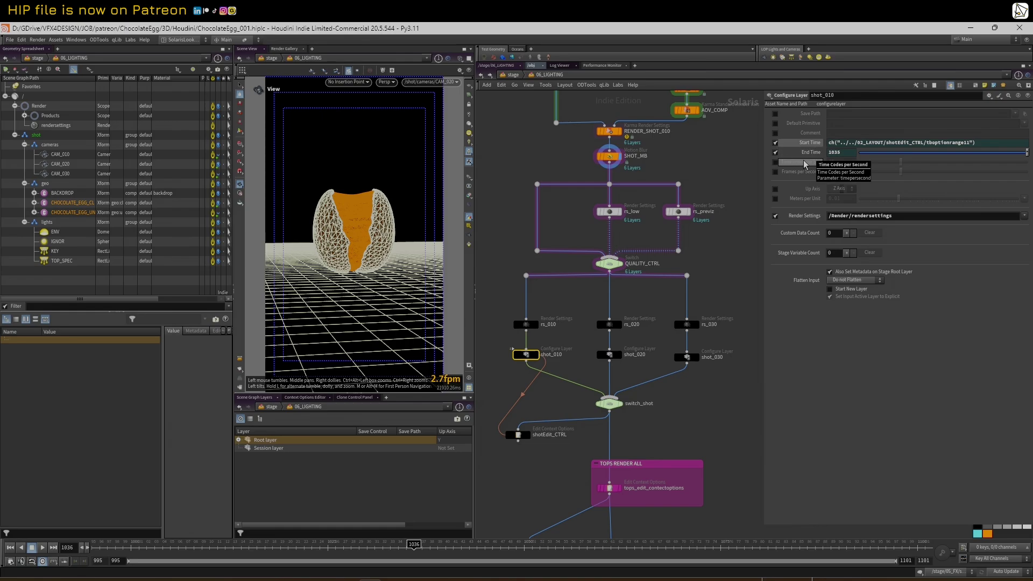
middle_click_drag(717, 406, 720, 396)
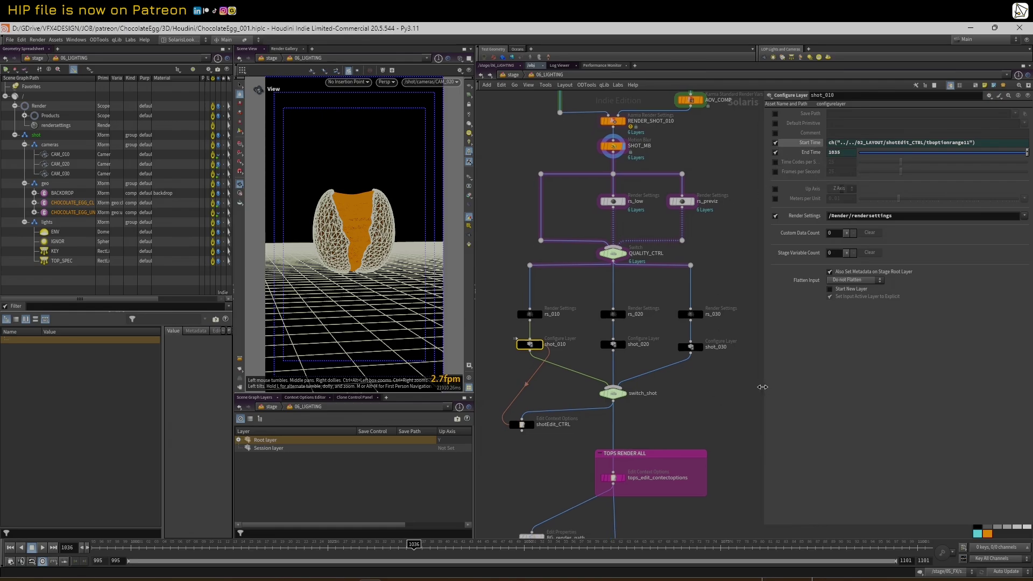
Step: Inspect the switch_shot node, then display shotEdit_CTRL and examine its time-based option sets and frame ranges
left_click_drag(761, 386, 771, 386)
left_click(613, 393)
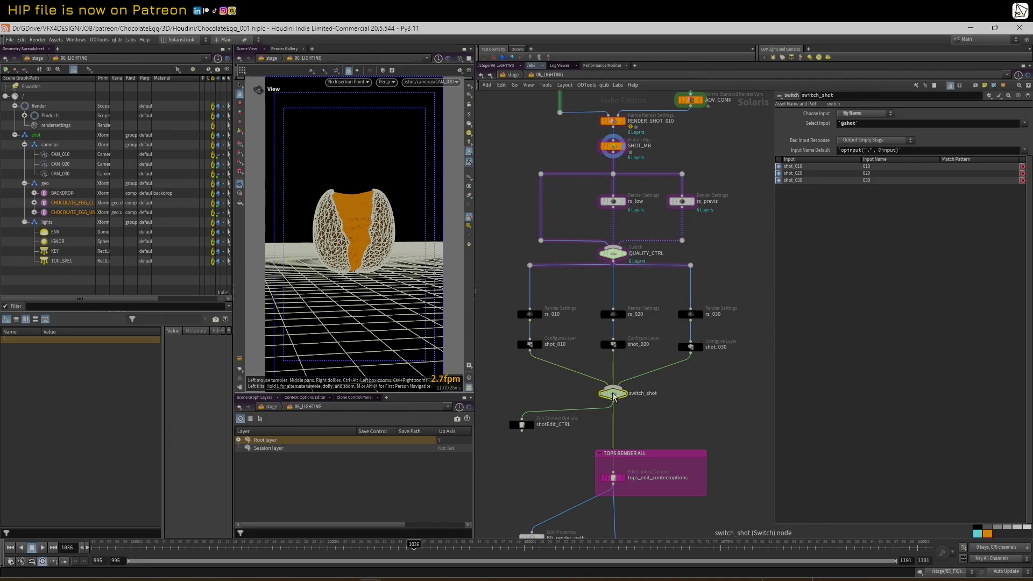
left_click(521, 424)
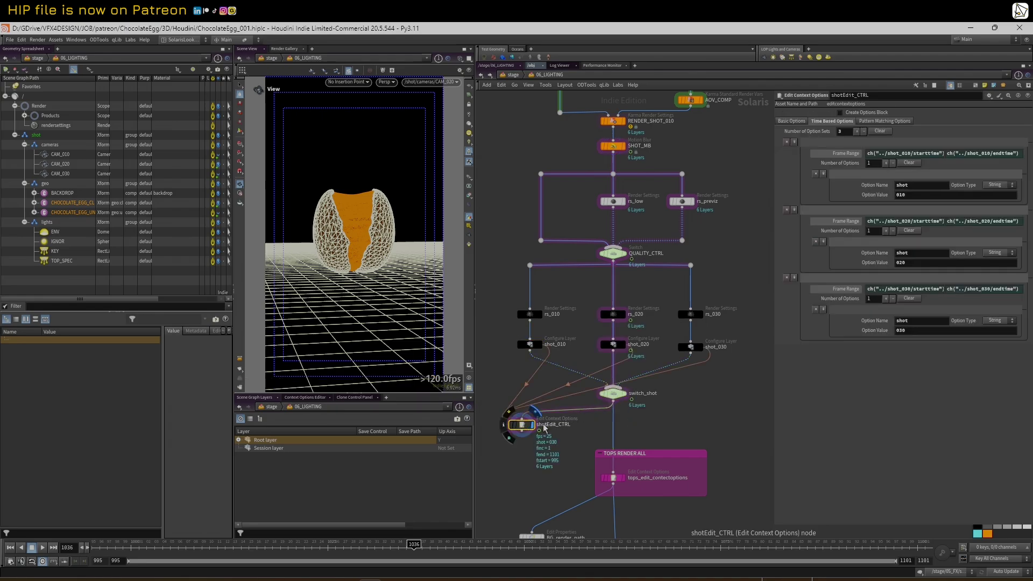
left_click_drag(522, 425, 523, 421)
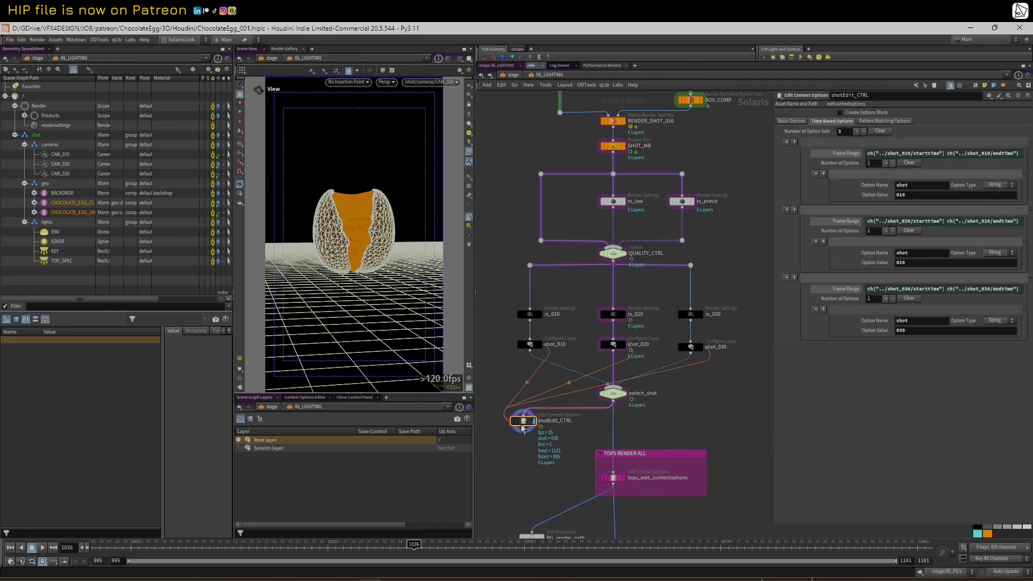
left_click_drag(774, 160, 621, 160)
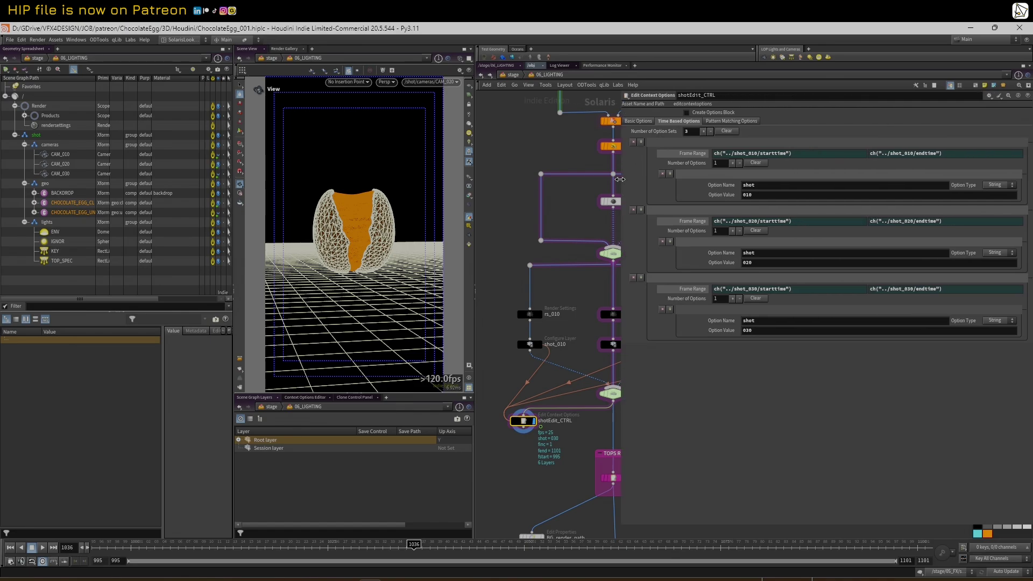
left_click(691, 155)
left_click(690, 154)
Step: Trace the start time reference of shot_010 to the shotEdit_CTRL node in the 02_LAYOUT network and examine its frame ranges
left_click(531, 345)
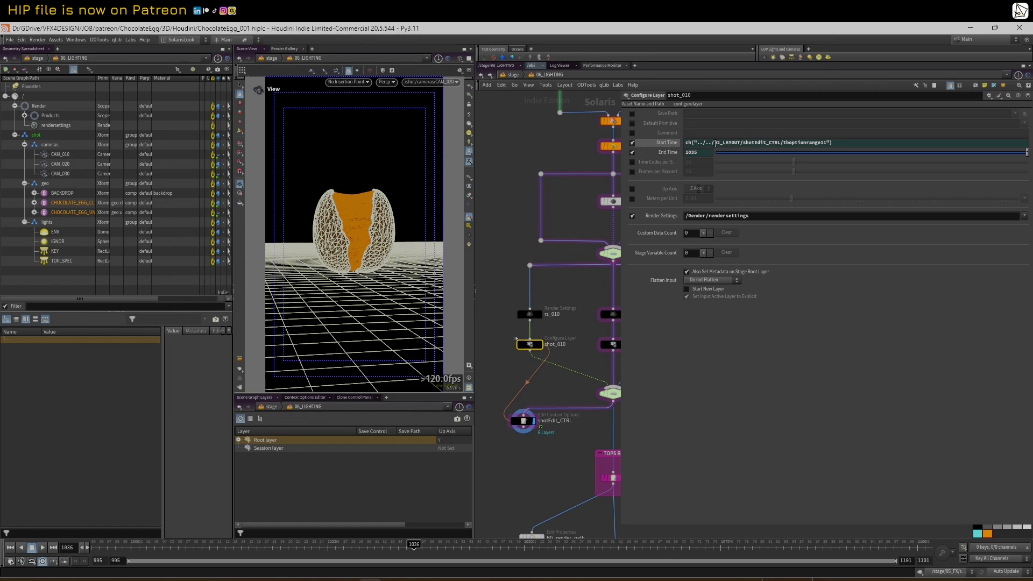
left_click(562, 77)
left_click(584, 95)
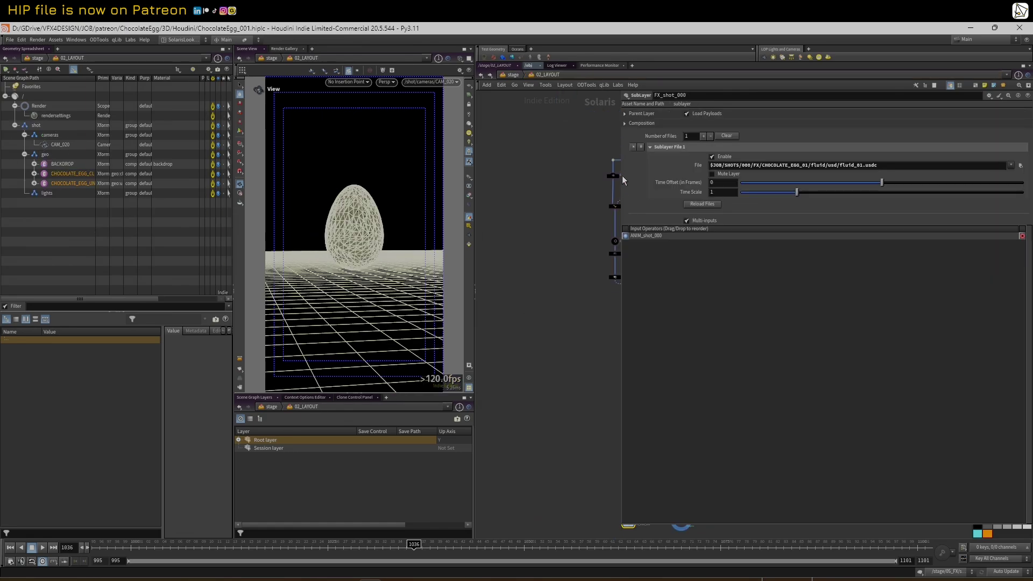
left_click_drag(618, 172, 735, 169)
middle_click_drag(689, 332, 611, 338)
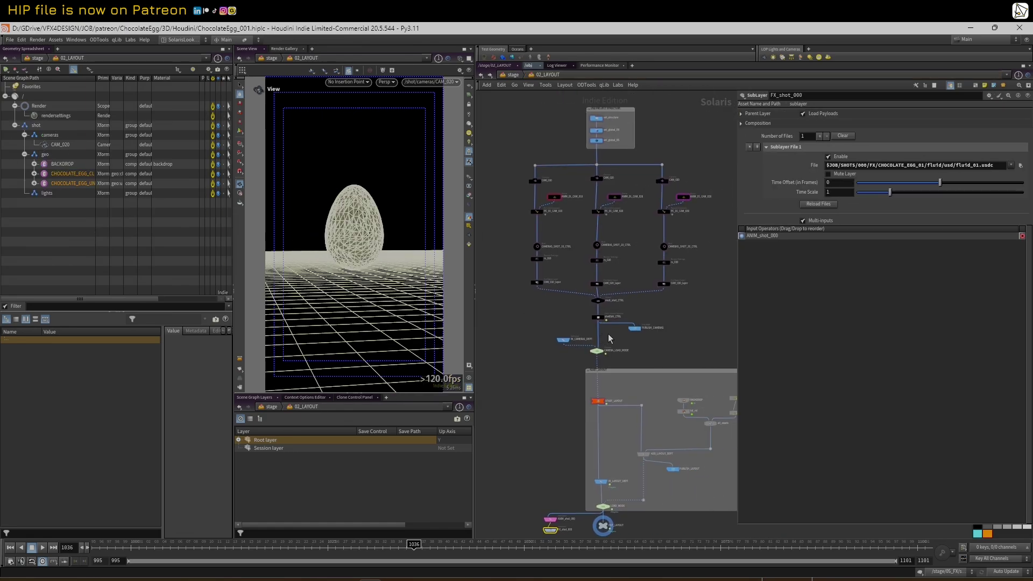
scroll(608, 331, "up", 3)
left_click(595, 312)
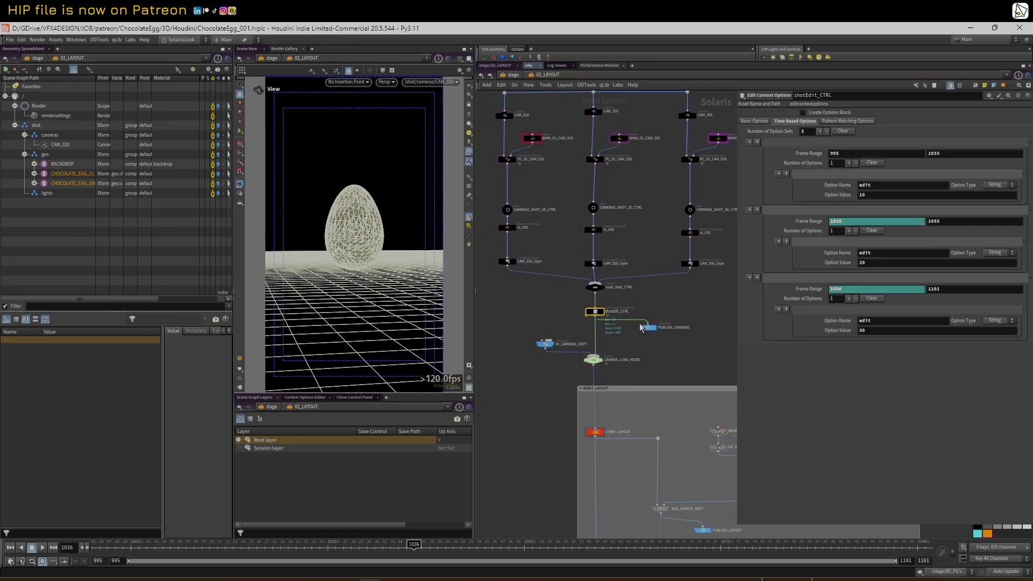
Step: Return to the 06_LIGHTING network, select shotEdit_CTRL and scrub the timeline through the shot ranges
left_click(482, 77)
middle_click_drag(548, 450, 573, 407)
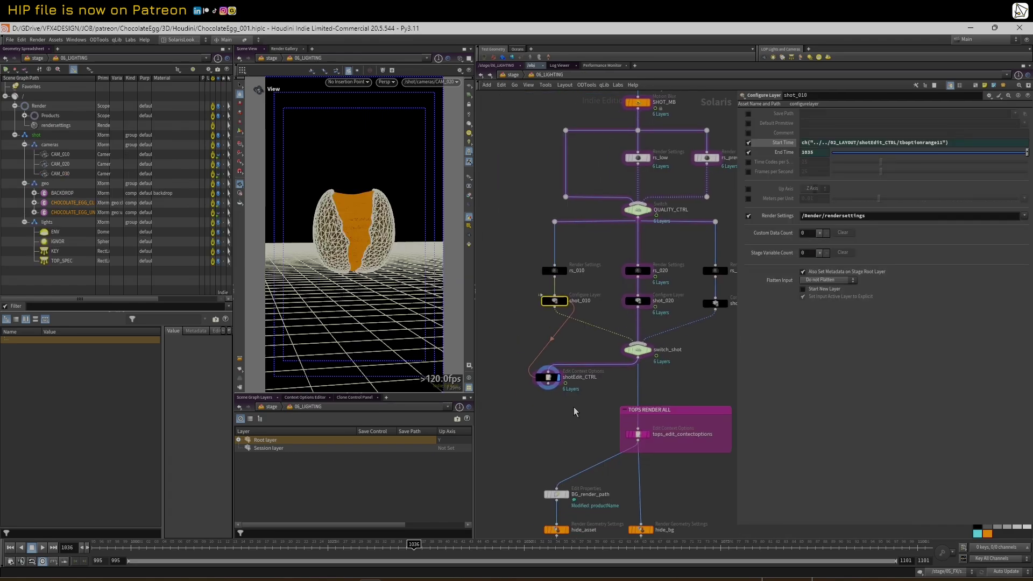
left_click(550, 383)
left_click_drag(180, 545, 861, 539)
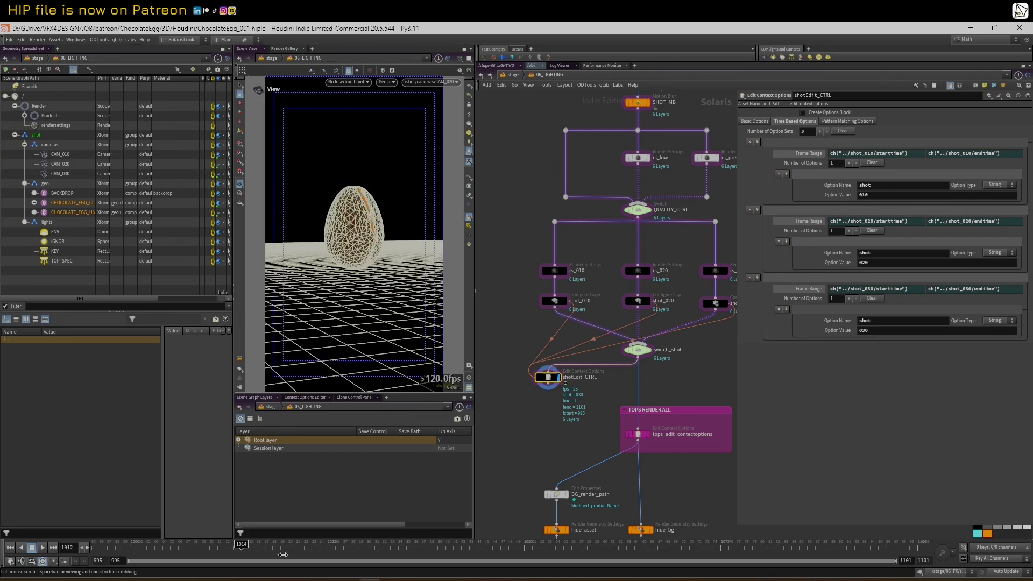
Step: Look through the Render Settings Camera in the viewport and scrub the timeline to frame 1057
left_click(433, 84)
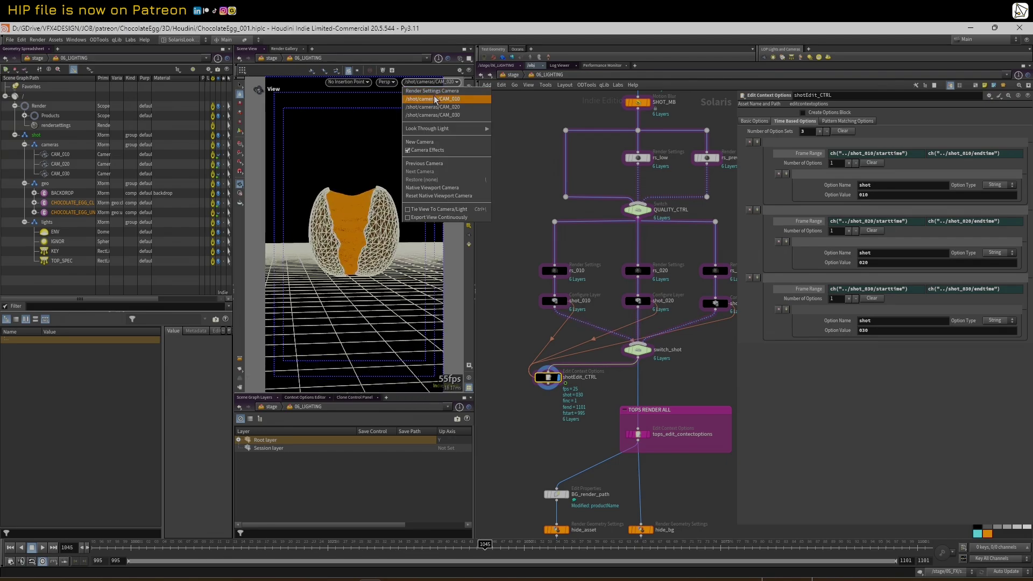
left_click(436, 92)
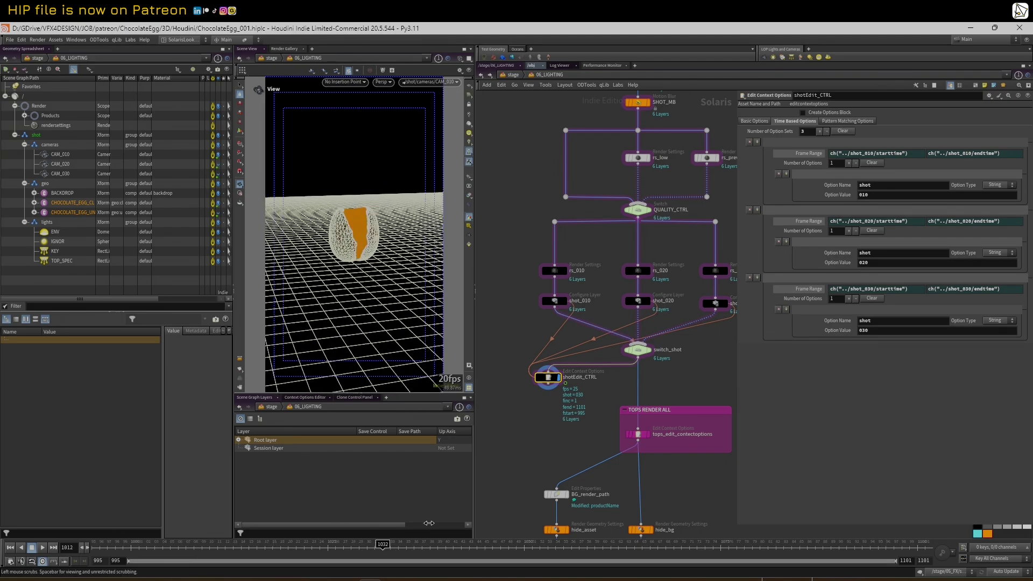
left_click_drag(583, 520, 583, 514)
Step: Inspect the shot option of the tops_edit_contextoptions node in the TOPS RENDER ALL box
scroll(673, 403, "down", 2)
middle_click_drag(678, 397, 664, 305)
left_click_drag(736, 294, 770, 295)
scroll(659, 420, "up", 2)
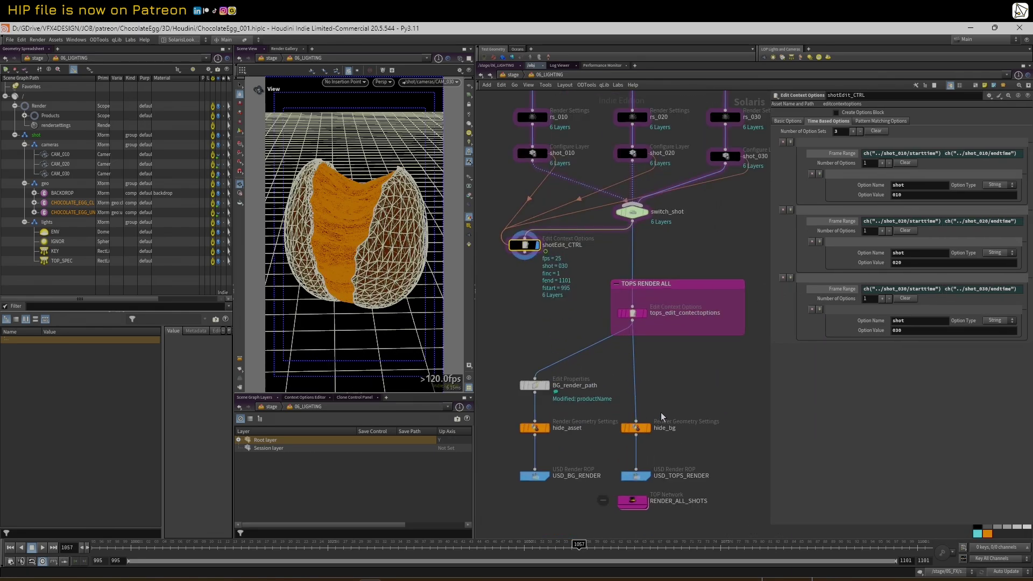
left_click(639, 324)
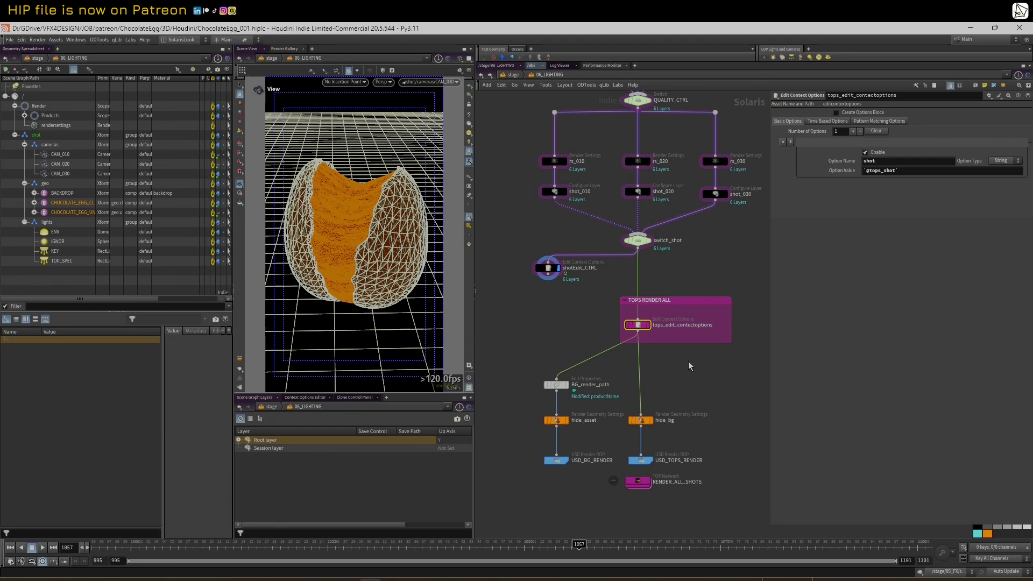
middle_click_drag(687, 366, 664, 371)
Step: Display the switch_shot node and set the Shot context option to 010
left_click(619, 248)
left_click(629, 232)
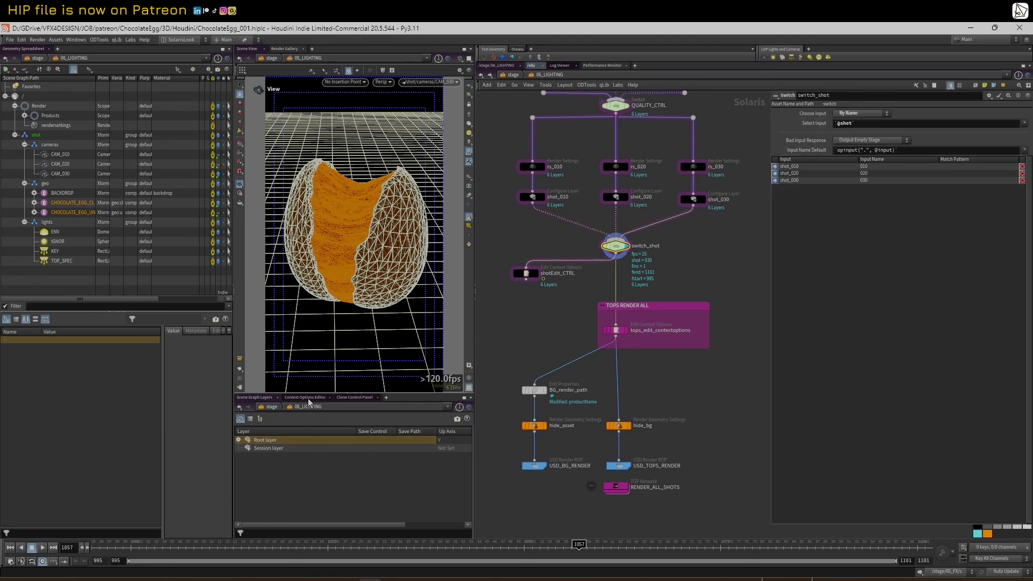
left_click(347, 398)
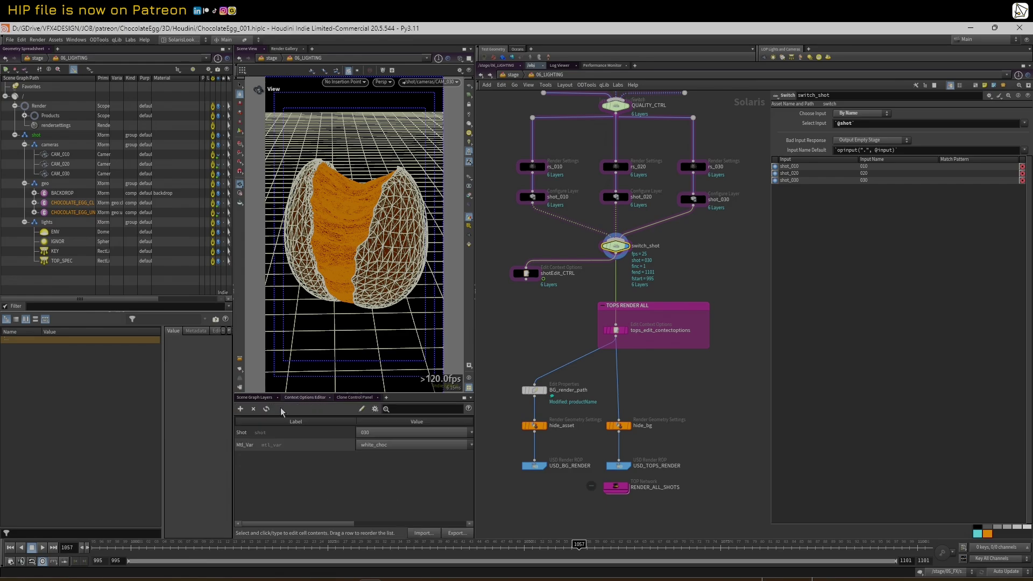
left_click(403, 432)
left_click(377, 442)
left_click(375, 434)
left_click(370, 460)
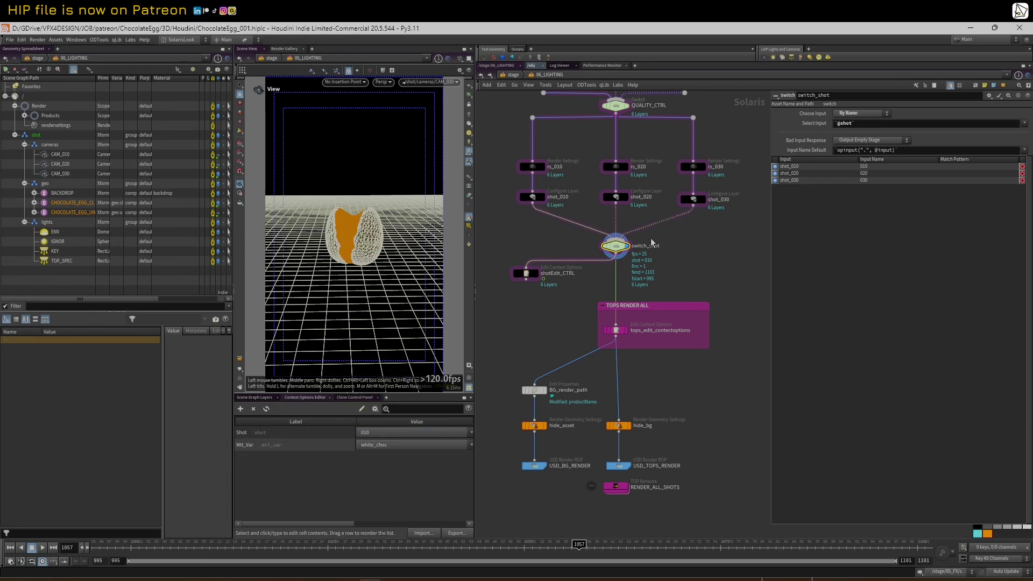
Step: Recheck tops_edit_contextoptions, then examine the wedge_shot and wedge_mtl_var attributes and values inside the RENDER_ALL_SHOTS network
left_click(619, 331)
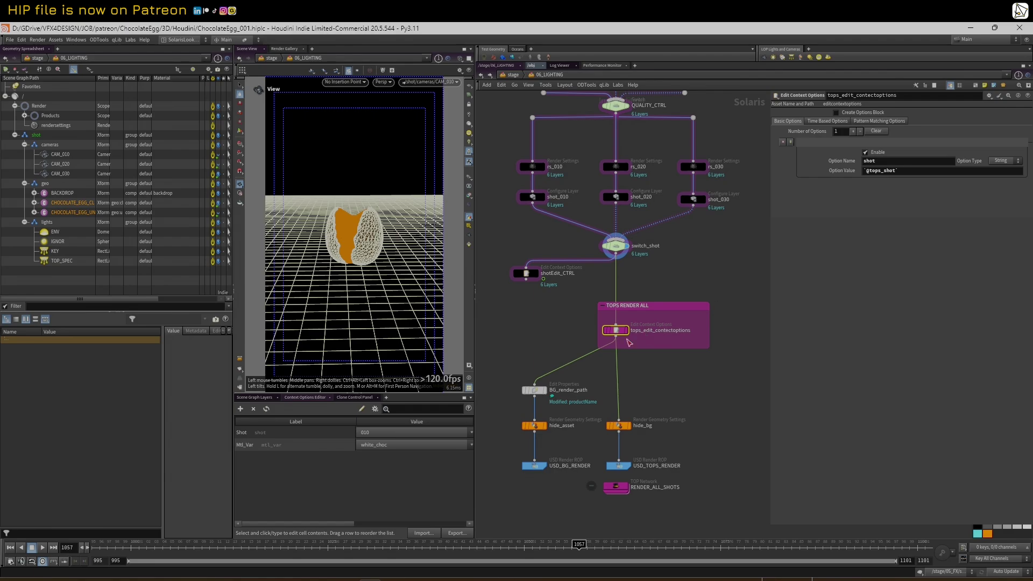
double_click(619, 490)
left_click(550, 279)
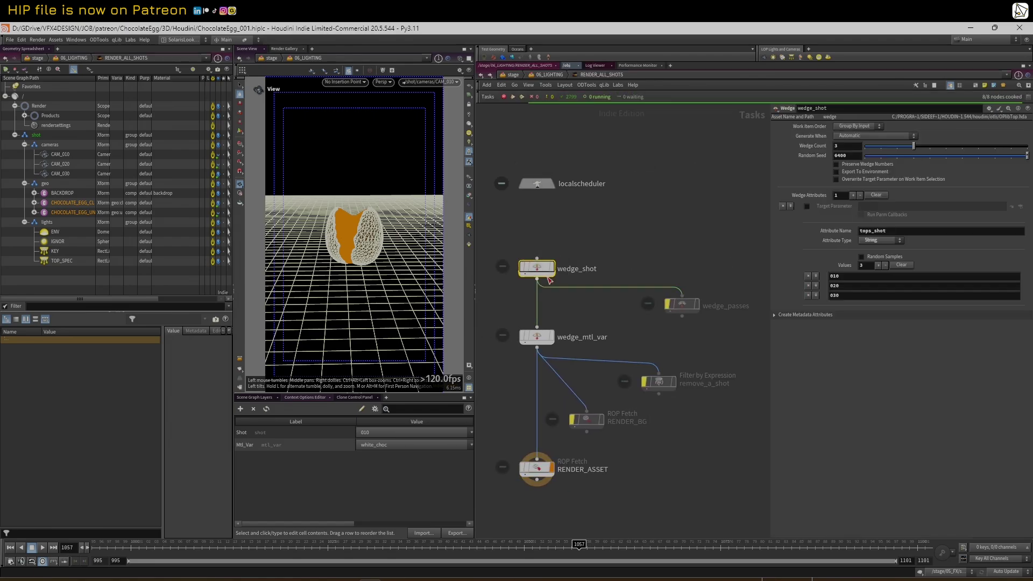
middle_click_drag(609, 240, 636, 221)
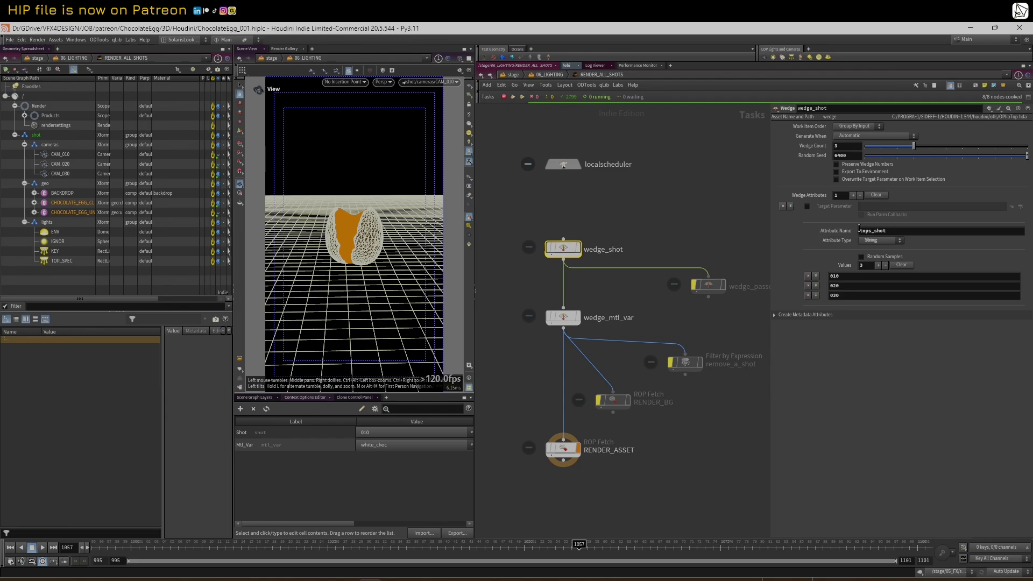
left_click(563, 317)
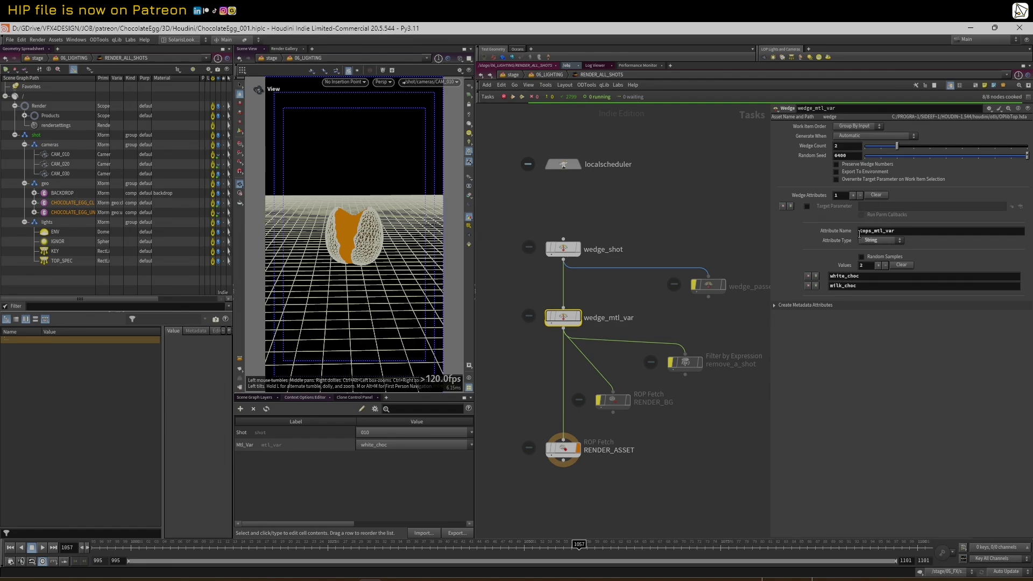
left_click_drag(567, 448, 566, 450)
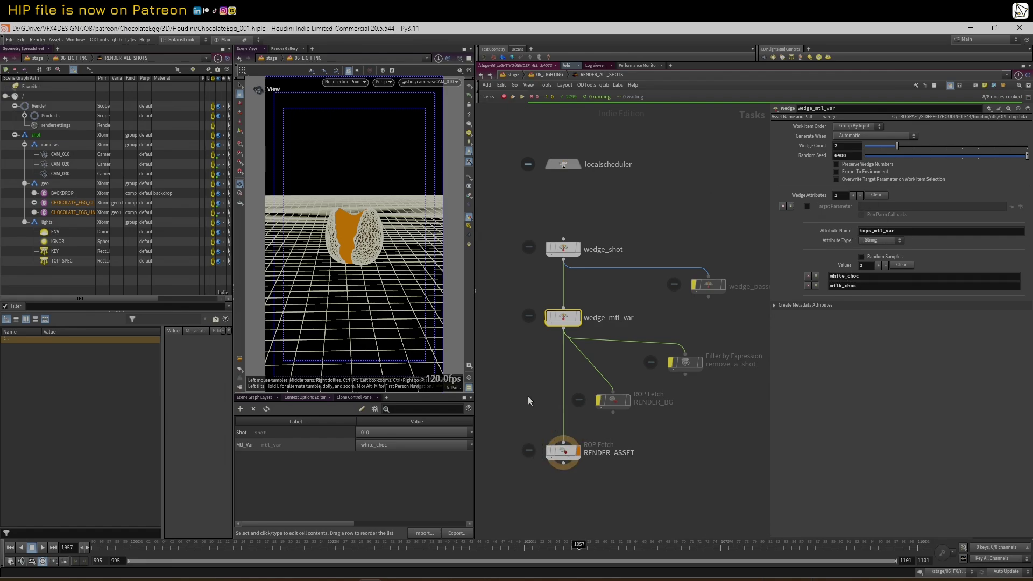
Step: Go back up to 06_LIGHTING and generate the static work items of the RENDER_ALL_SHOTS network
key("u")
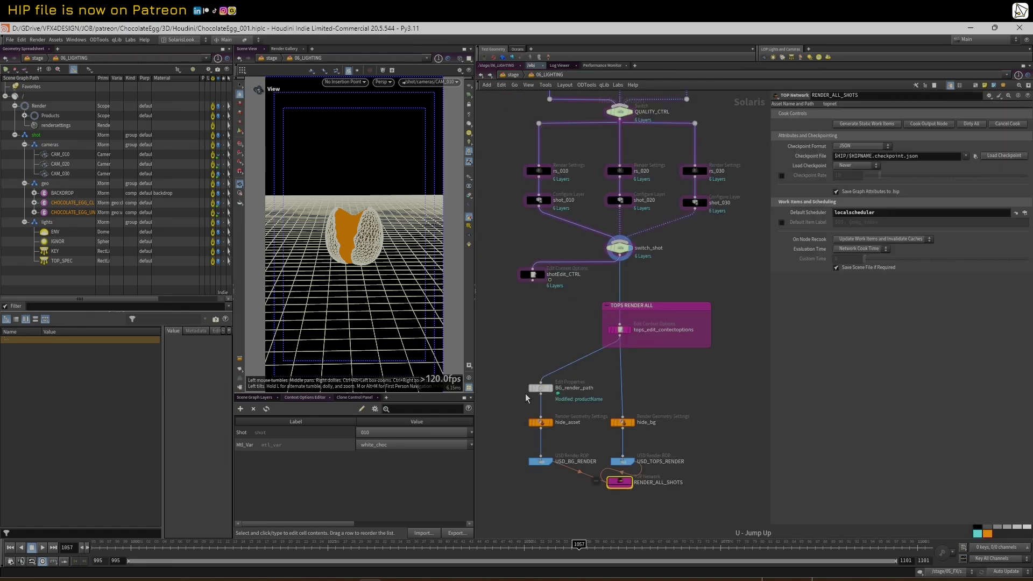
right_click(621, 483)
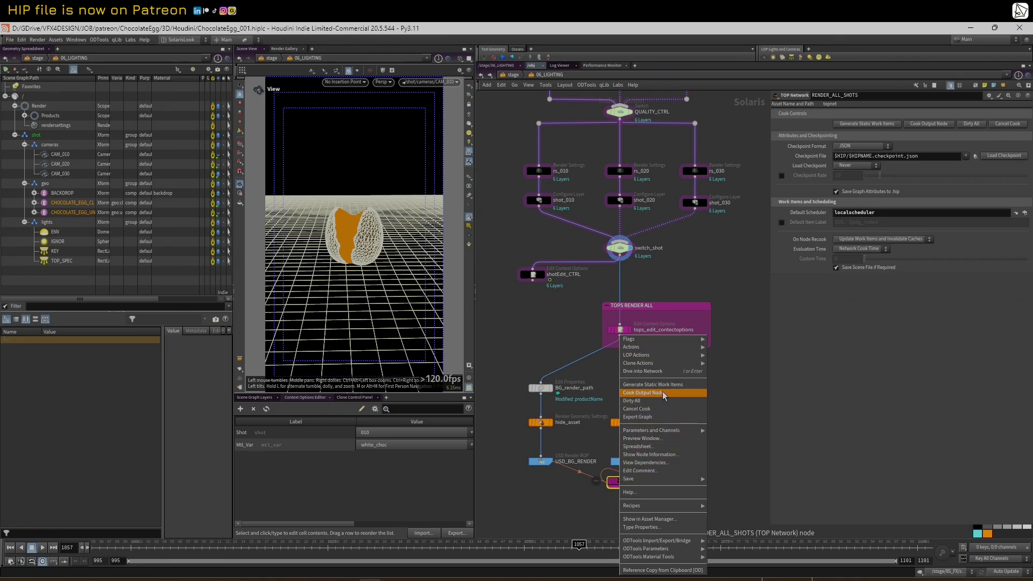
left_click(648, 385)
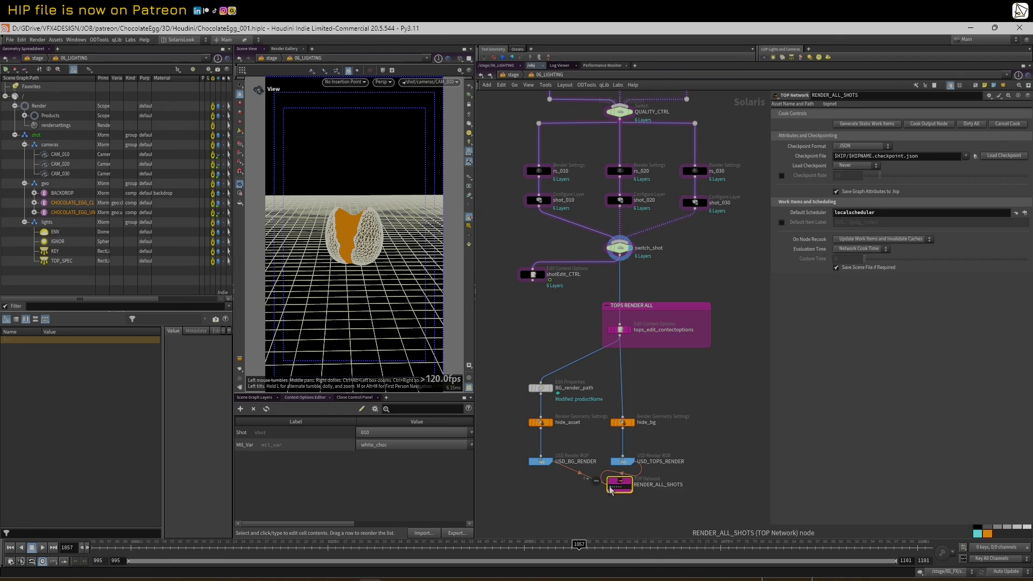
Step: Display the hide_bg node to preview the render work items and look through the shot's render camera again
mouse_move(635, 435)
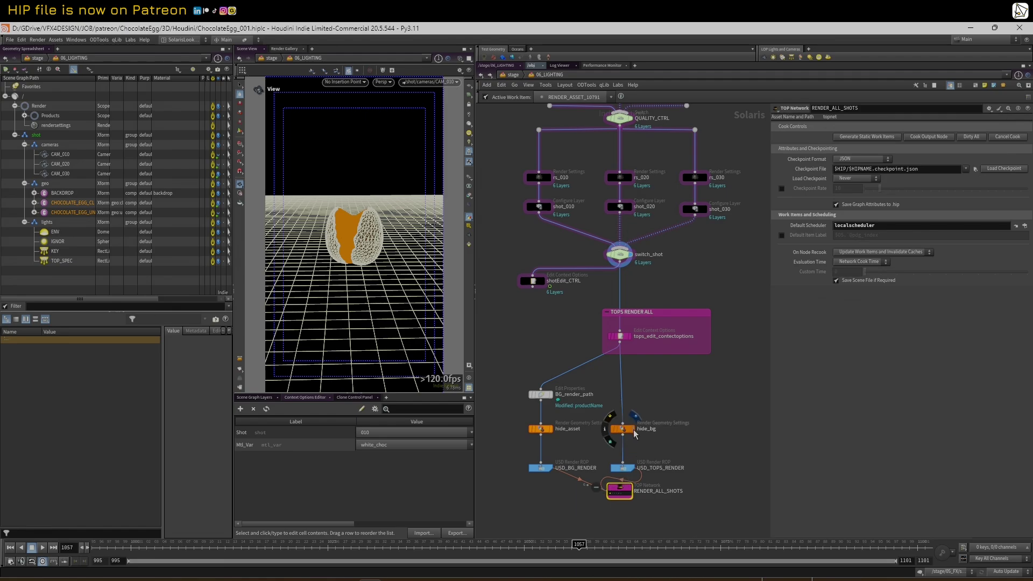
left_click(635, 416)
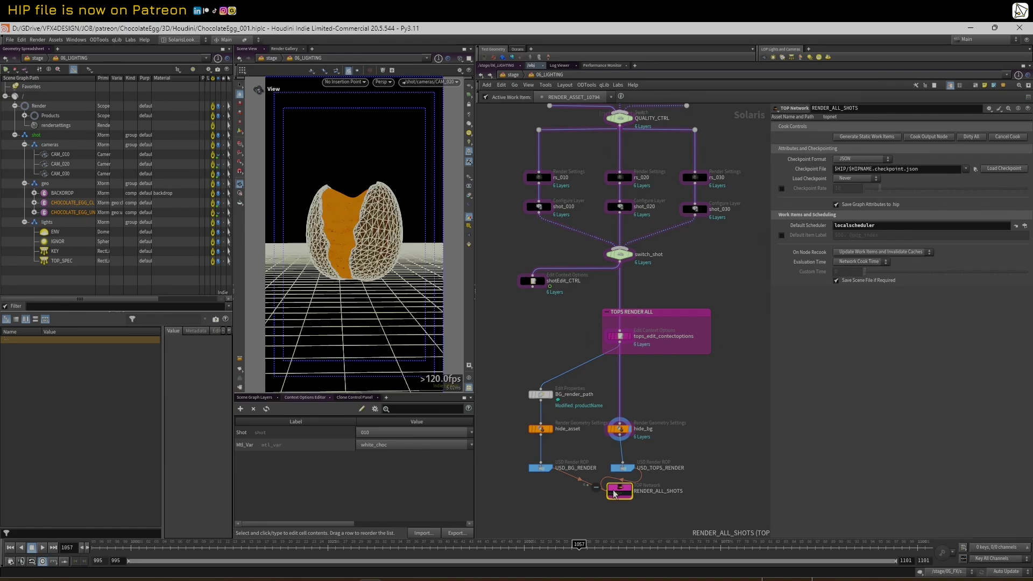
scroll(364, 204, "up", 2)
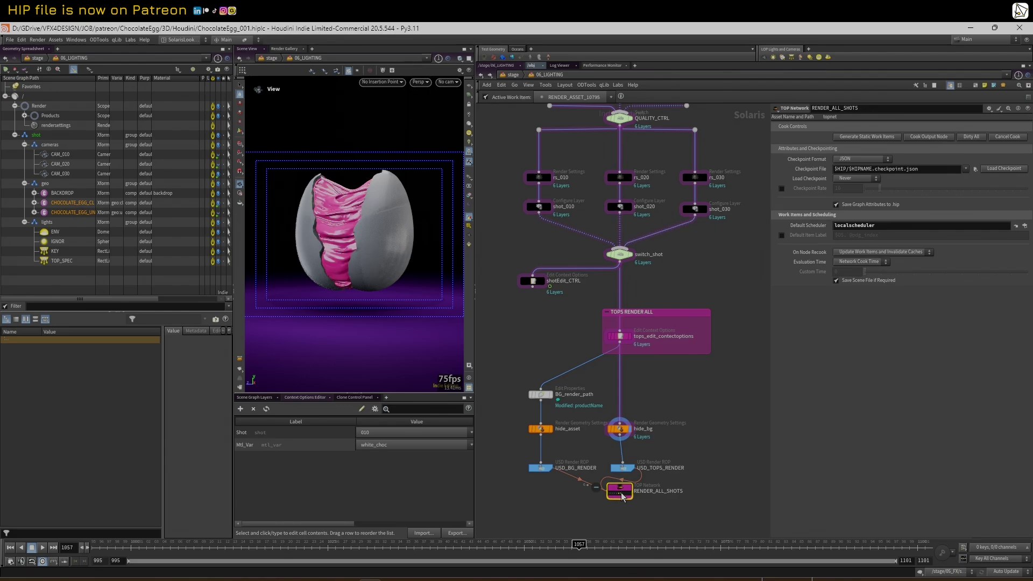
left_click(449, 81)
left_click(451, 133)
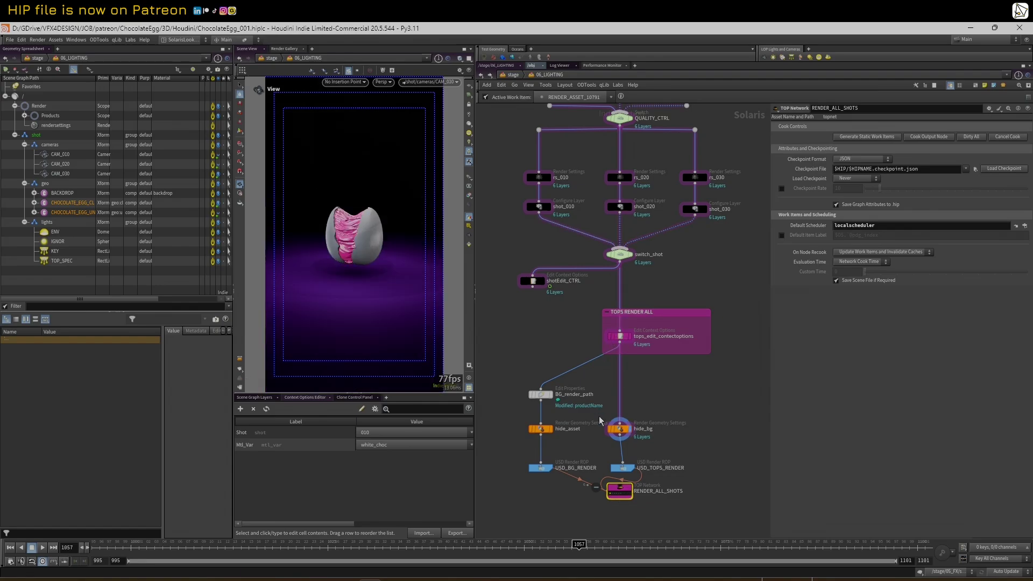
Step: Check the /shot/geo/BACKDROP render visibility settings on hide_bg and align the node above USD_TOPS_RENDER
left_click(621, 431)
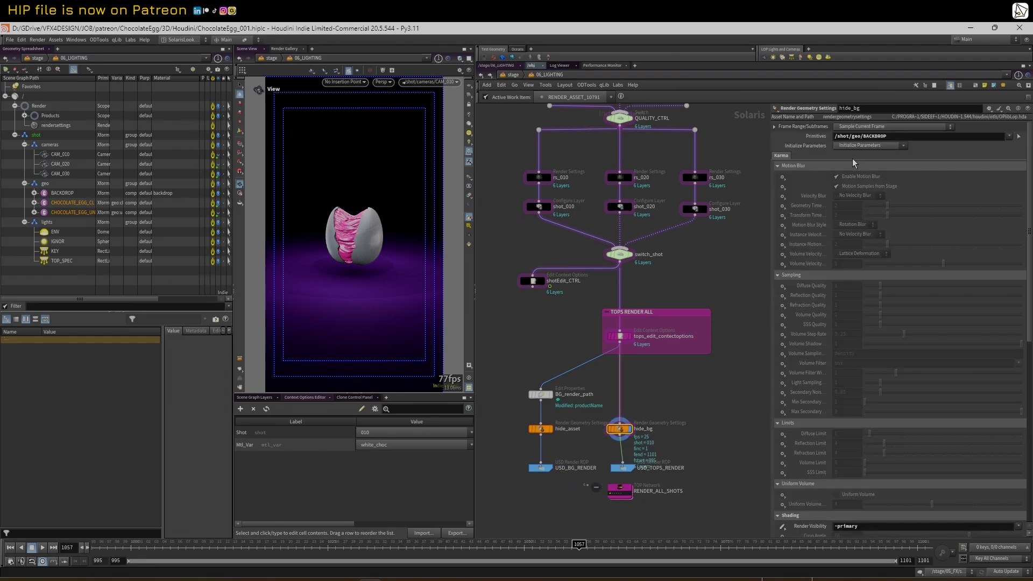
left_click_drag(619, 435, 622, 435)
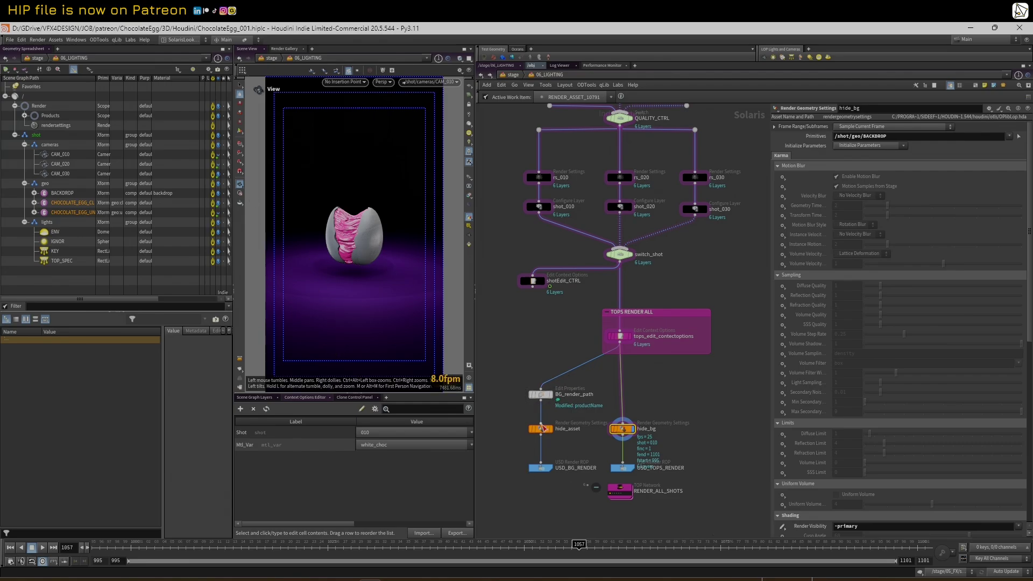
left_click_drag(624, 430, 625, 431)
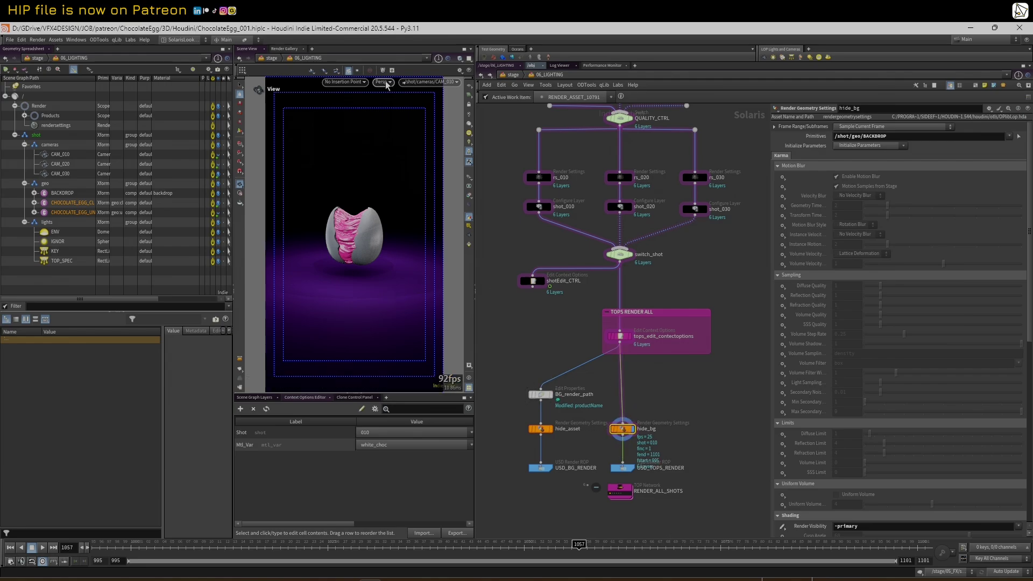
Step: Enter the RENDER_ALL_SHOTS network and examine the wedge_passes values and the remove_a_shot filter expressions
double_click(617, 492)
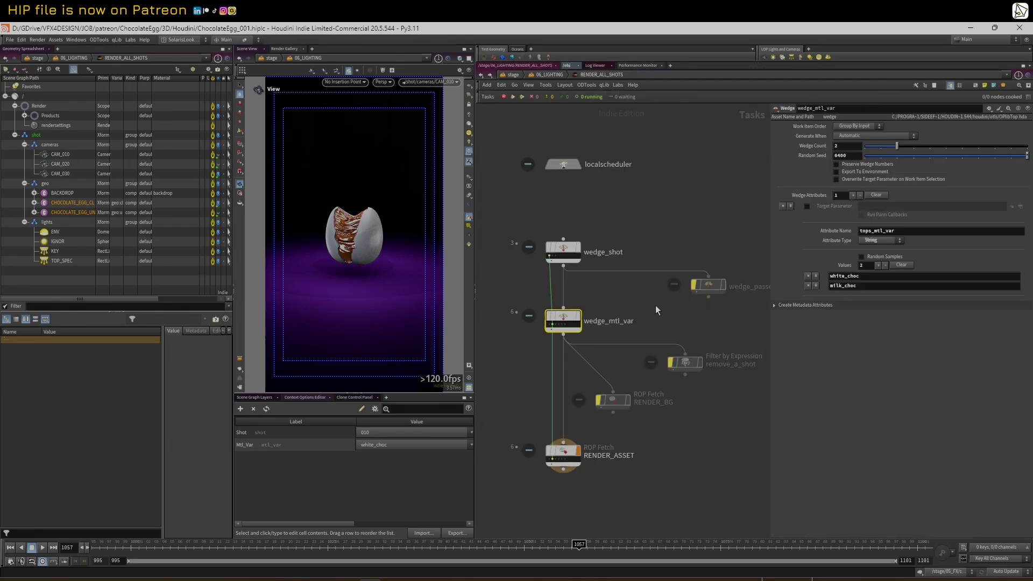
middle_click_drag(693, 326, 678, 327)
scroll(697, 295, "down", 1)
left_click(697, 289)
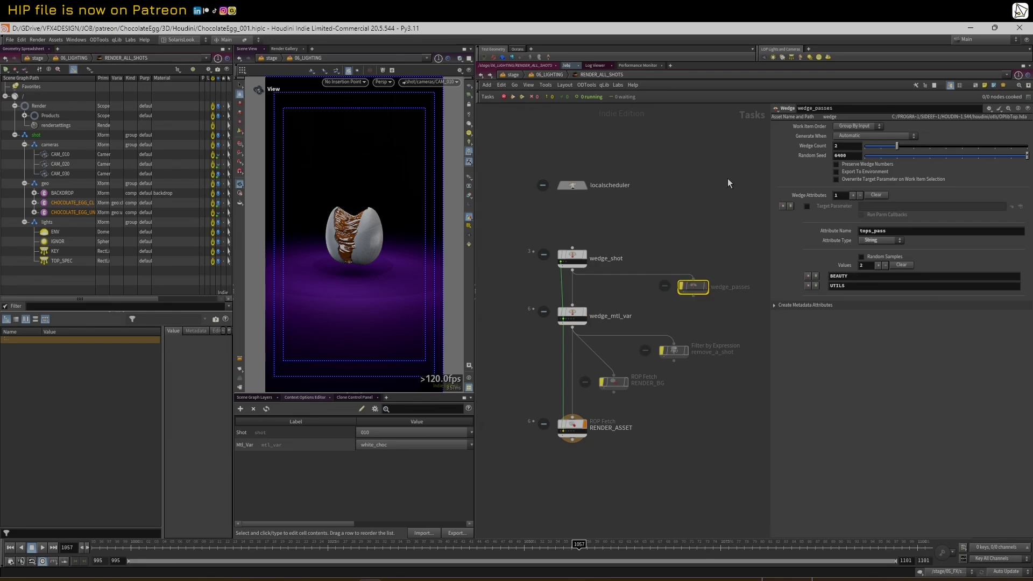
left_click(674, 352)
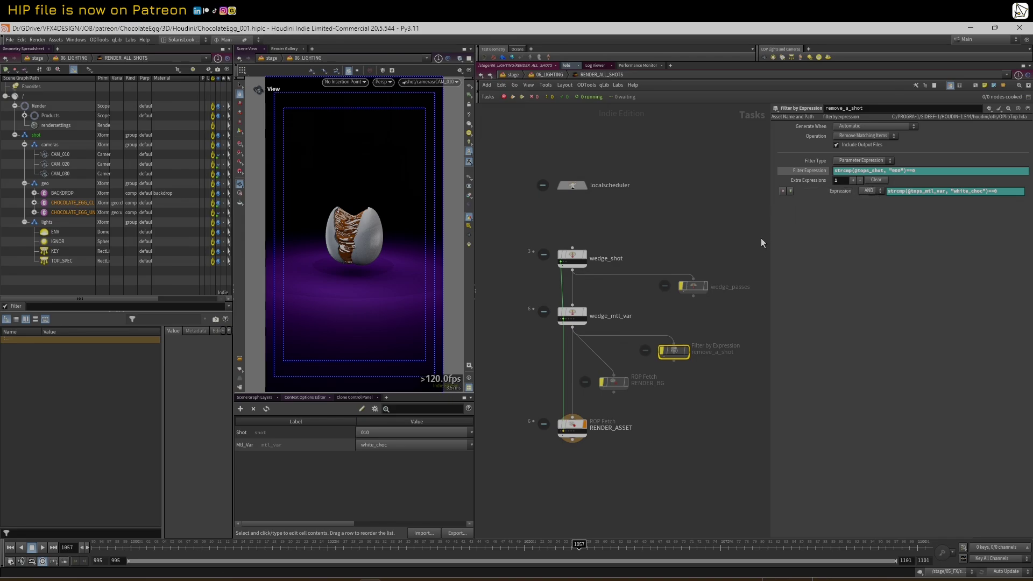
Step: Go back up to 06_LIGHTING and preview another work item of RENDER_ALL_SHOTS in the viewport
key("u")
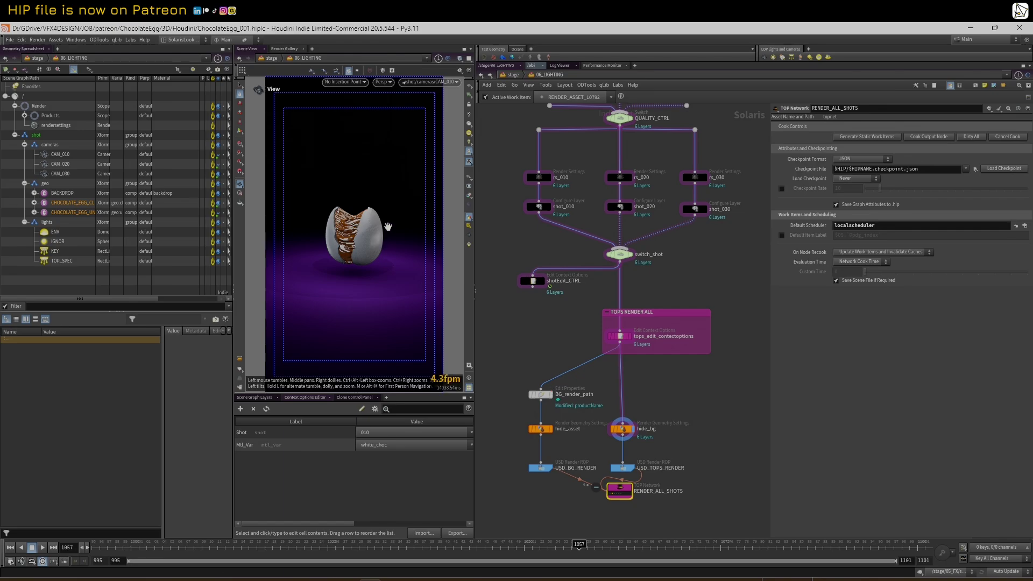
scroll(619, 494, "up", 2)
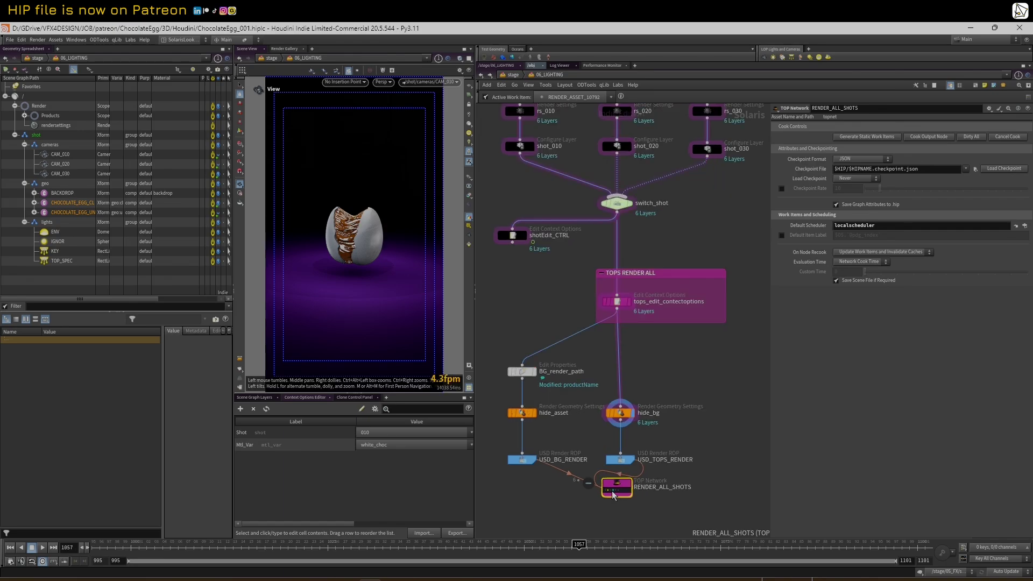
right_click(612, 491)
left_click(635, 495)
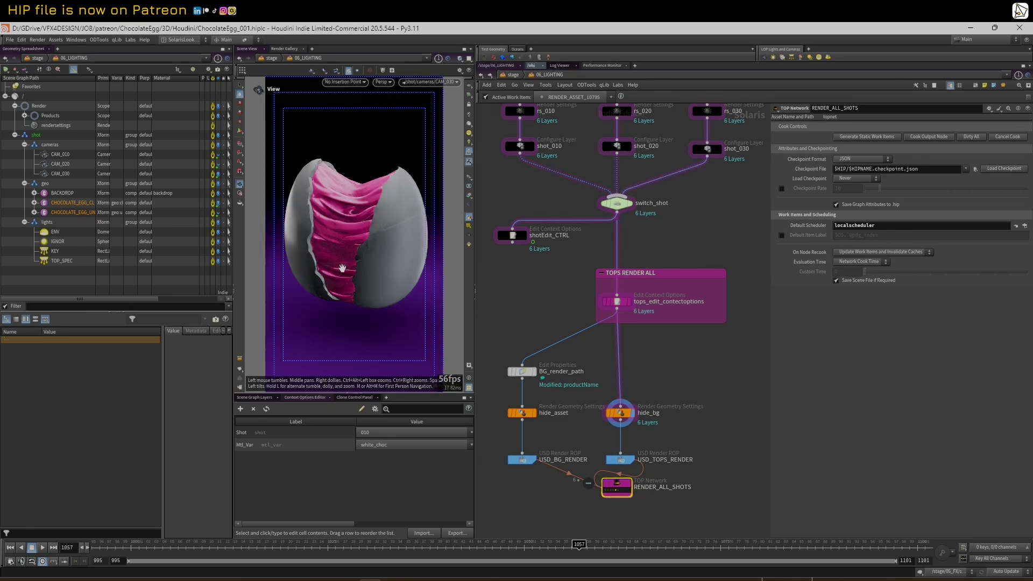
scroll(653, 244, "down", 2)
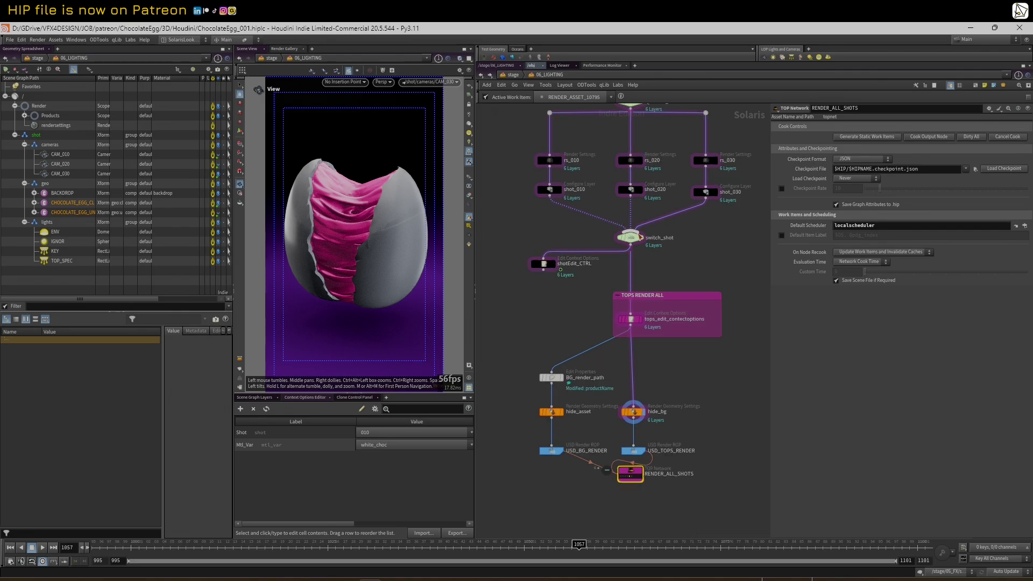
Step: Browse the project folder in File Explorer to RENDERS/3D/Houdini/LIGHTING/010/milk_choc/001 to view the rendered BEAUTY frames, and return to Houdini
mouse_move(633, 419)
left_click(181, 580)
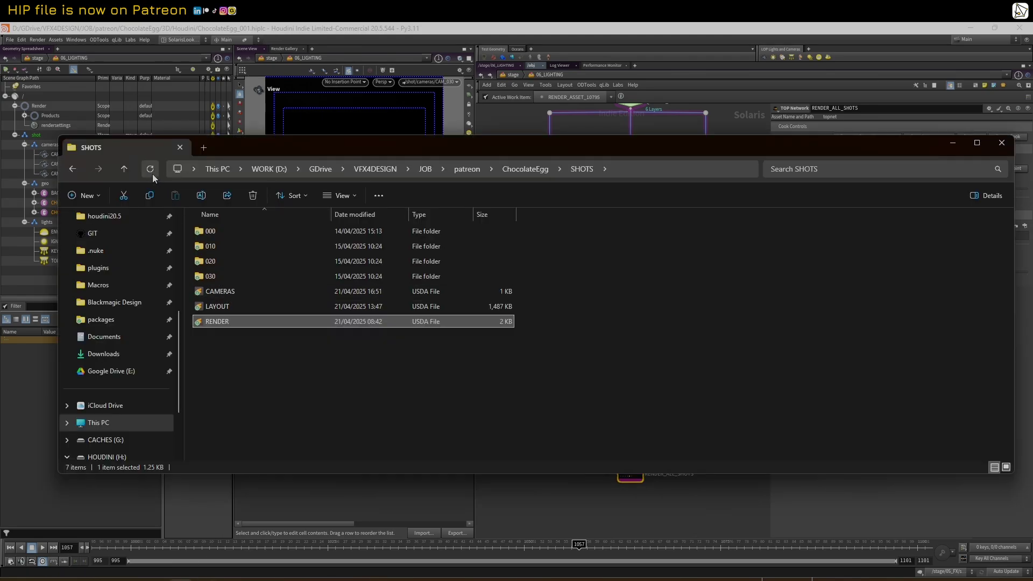
left_click(124, 169)
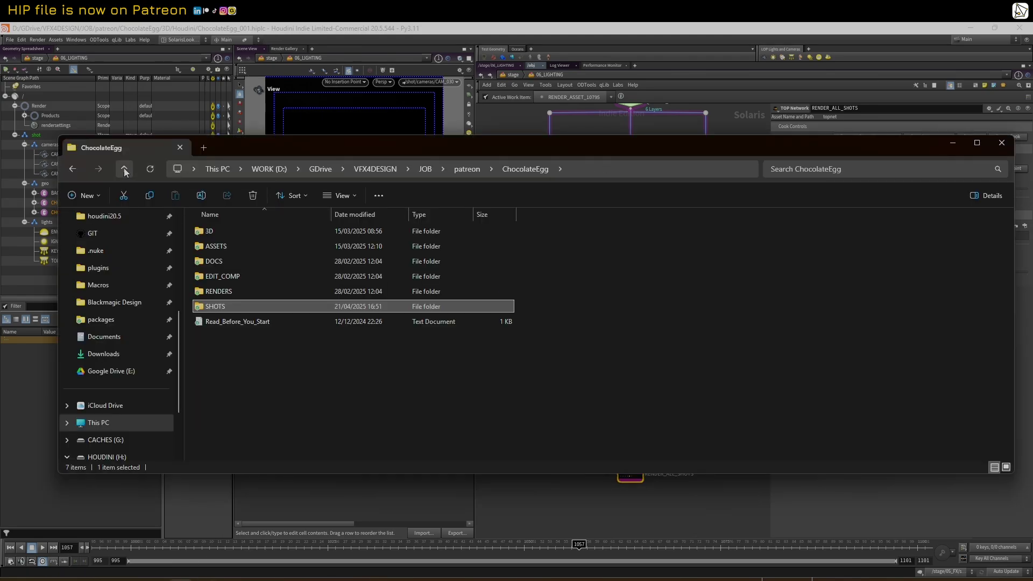
double_click(213, 292)
left_click(206, 235)
double_click(205, 232)
double_click(205, 233)
double_click(204, 234)
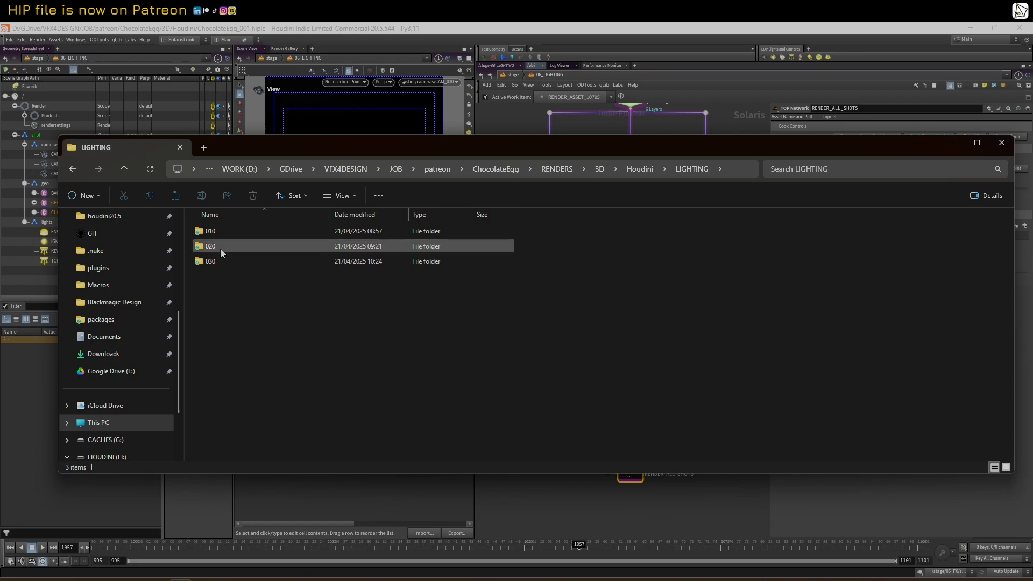
left_click(207, 235)
double_click(207, 234)
double_click(229, 232)
double_click(228, 231)
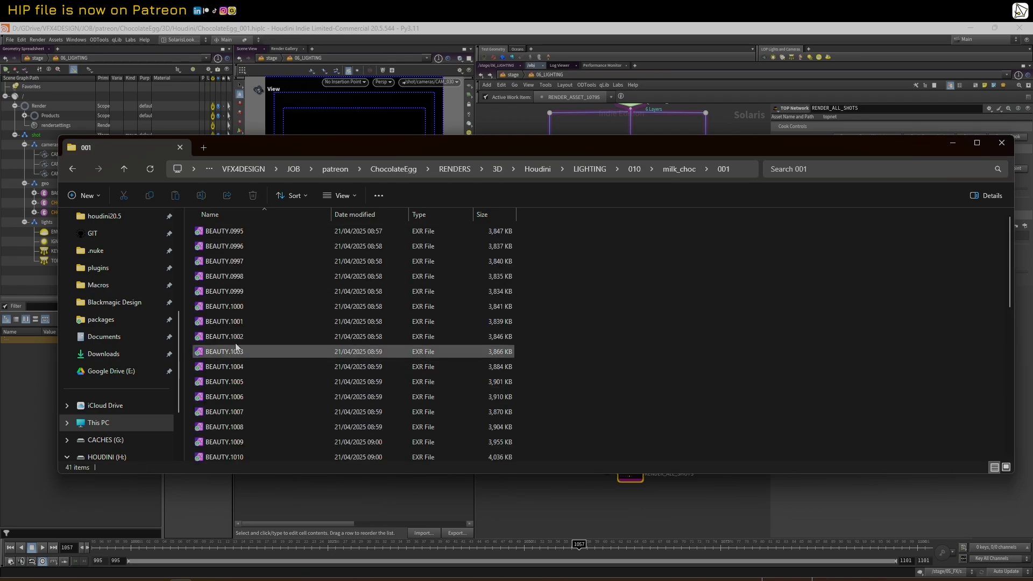
left_click(303, 36)
Step: Compare how tops_edit_contextoptions, switch_shot and shotEdit_CTRL use the shot context option
scroll(683, 387, "up", 2)
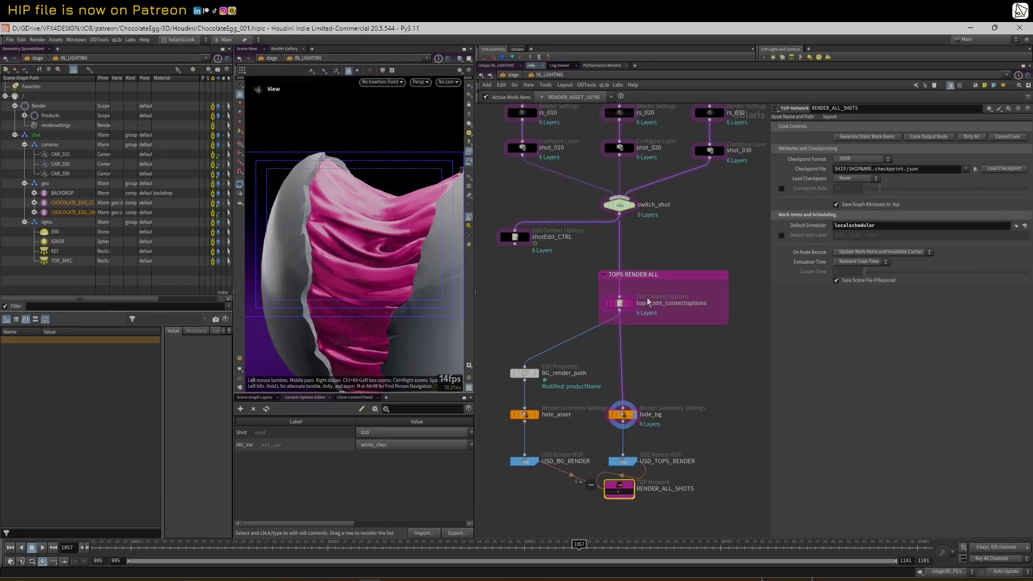
scroll(647, 298, "down", 2)
middle_click_drag(654, 236, 660, 262)
left_click(624, 322)
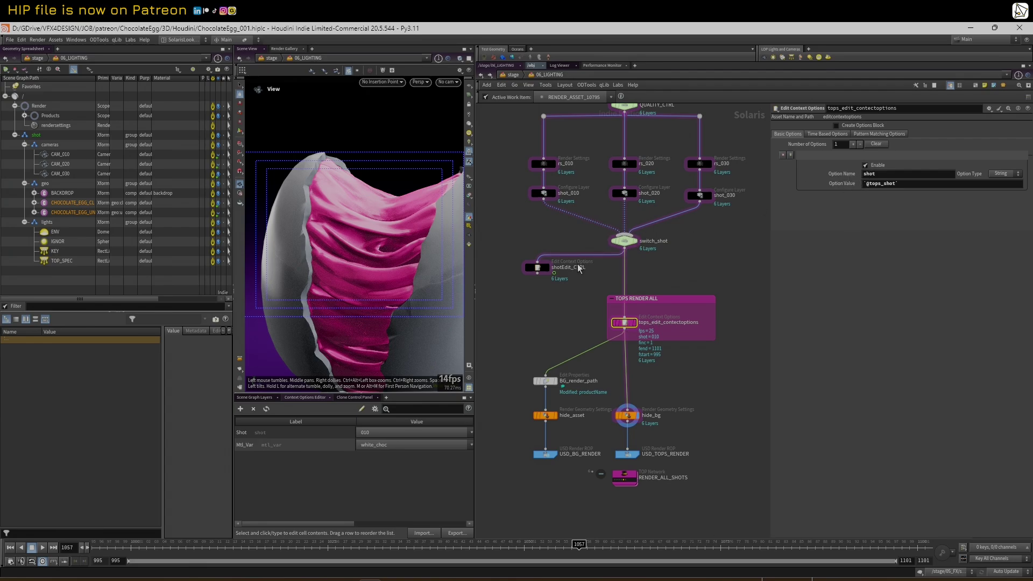
left_click(624, 242)
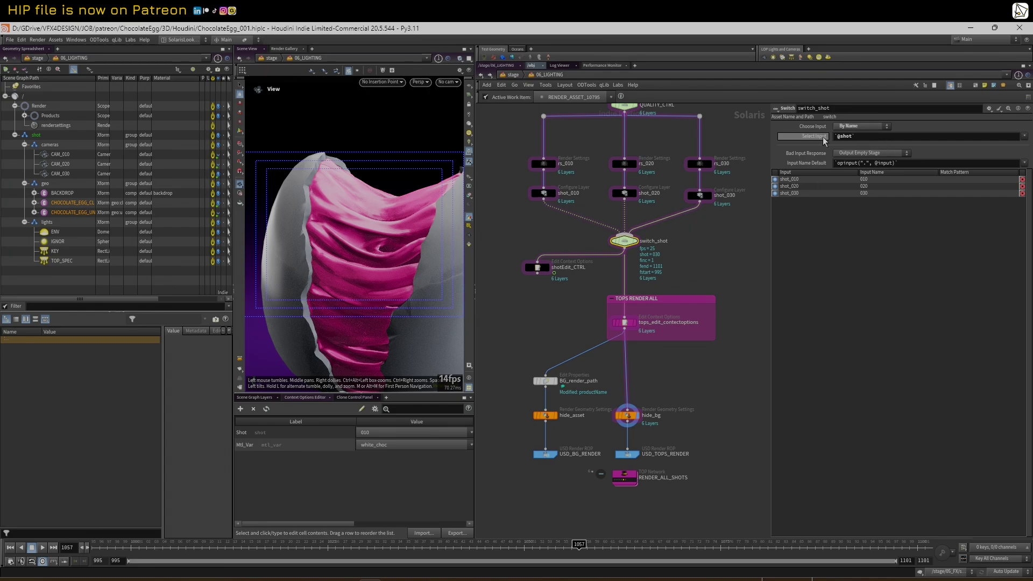
left_click(540, 269)
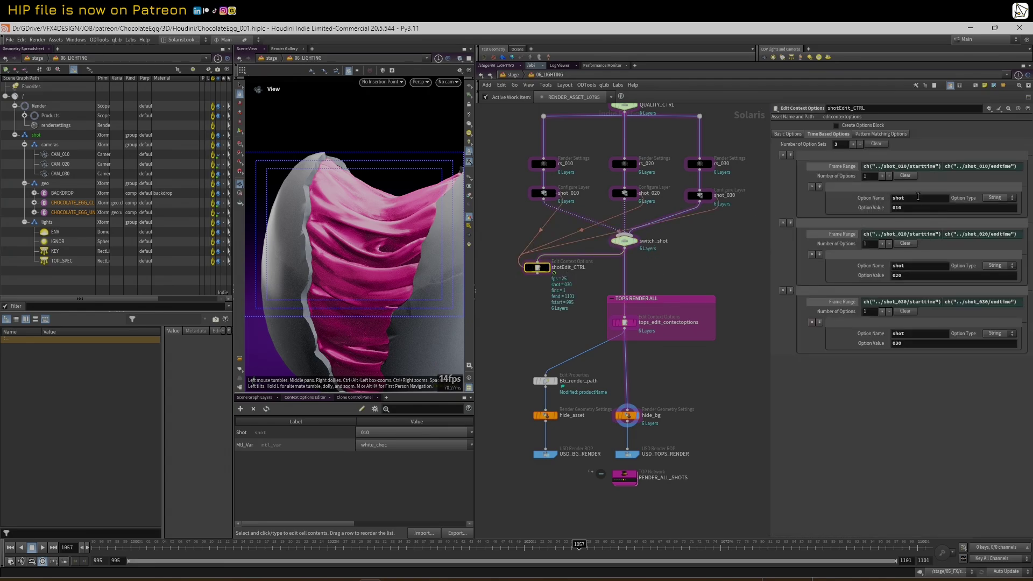
Step: Display the shotEdit_CTRL node, go to frame 995 and look through camera CAM_010
left_click(549, 268)
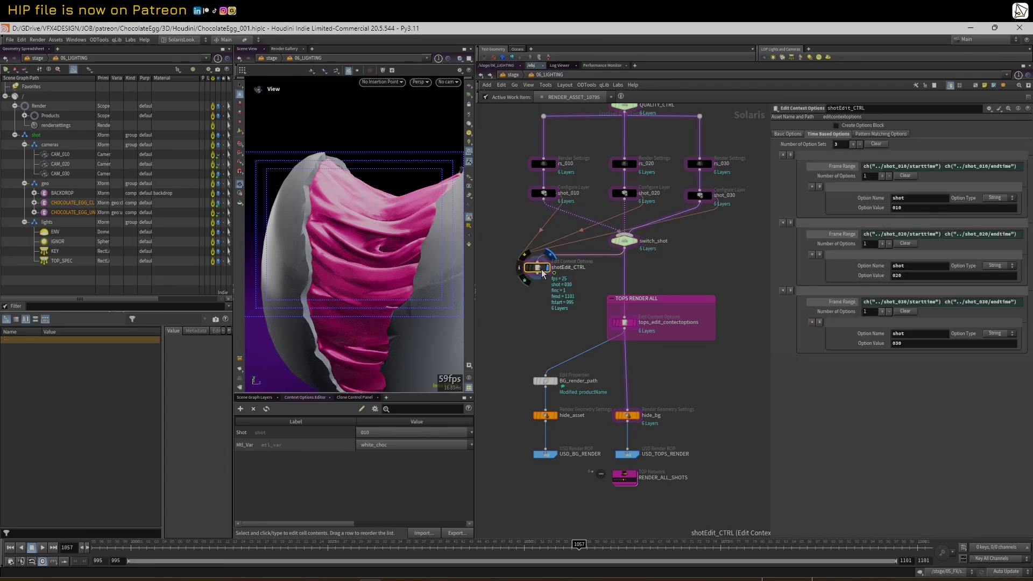
left_click_drag(230, 544, 162, 359)
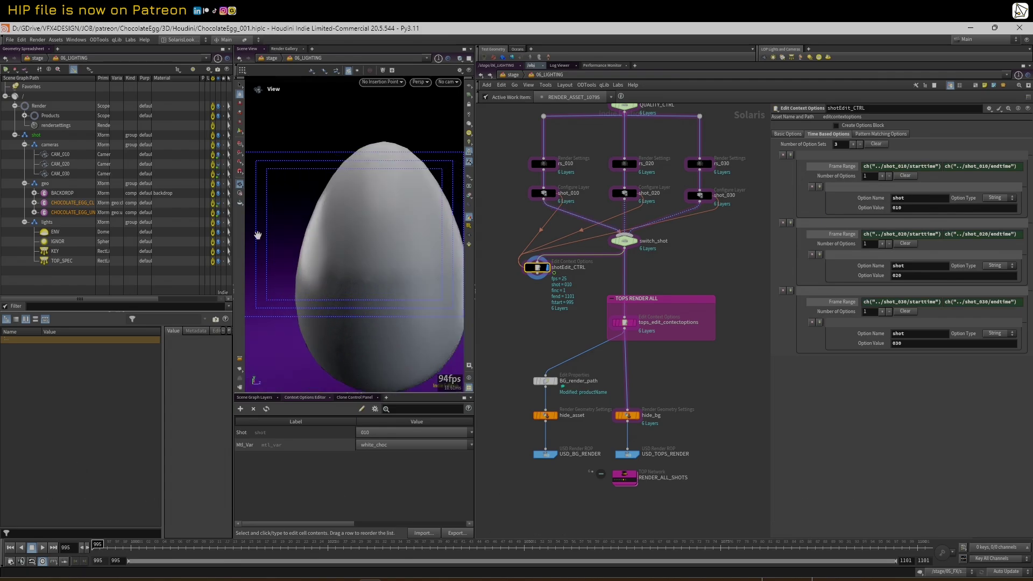
left_click(446, 83)
left_click(466, 99)
mouse_move(539, 277)
left_mouse_down()
mouse_move(545, 327)
mouse_move(527, 282)
left_mouse_up()
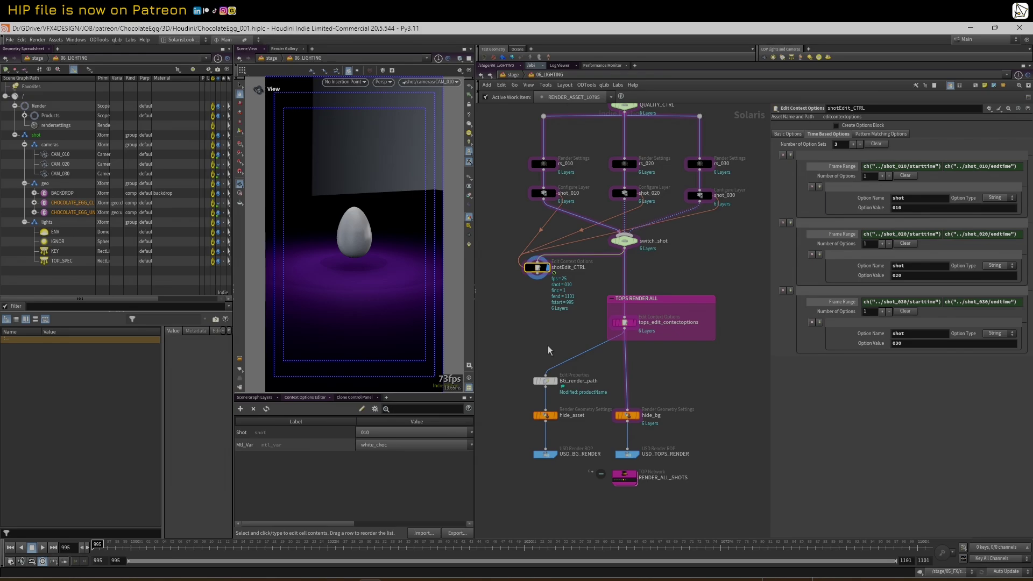
Step: Inspect the hide_bg render geometry settings and the SHOT_MB motion blur settings
left_click(627, 415)
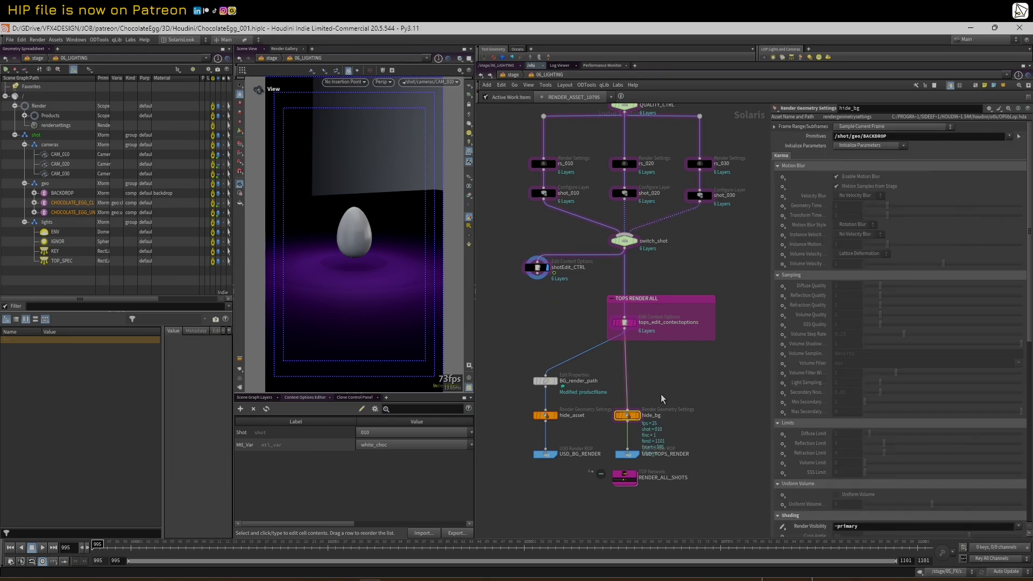
middle_click_drag(618, 191, 599, 312)
left_click(605, 120)
middle_click_drag(715, 159, 713, 204)
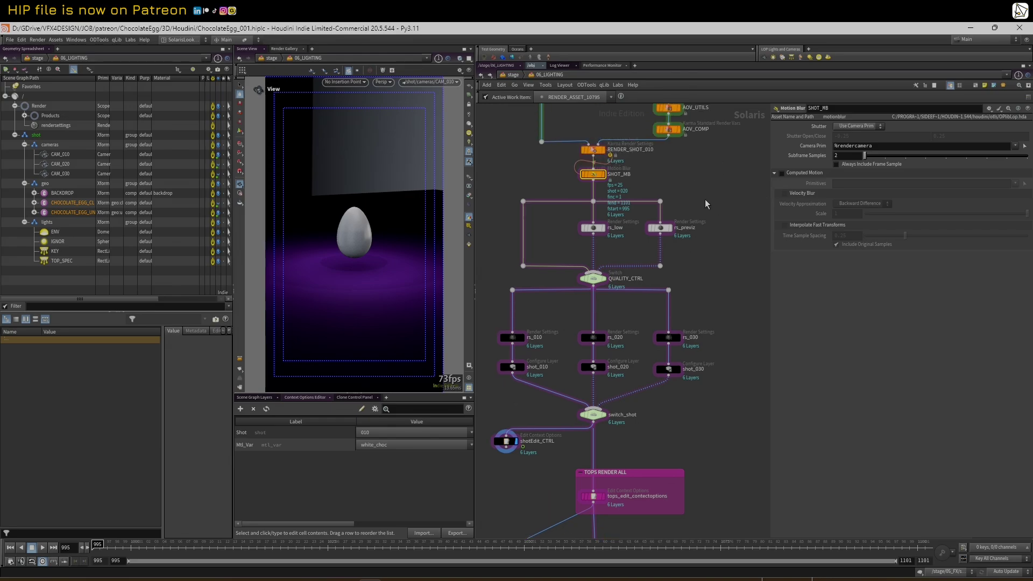
Step: Widen the RENDER_SHOT_010 parameters and show the evaluated Output Picture path instead of its expression
left_click(593, 150)
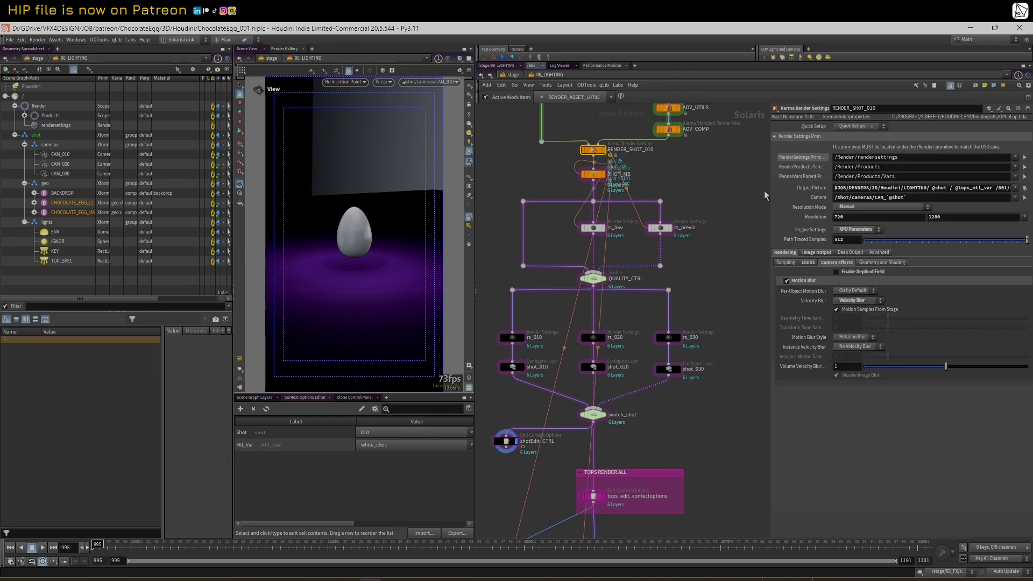
left_click_drag(766, 192, 486, 212)
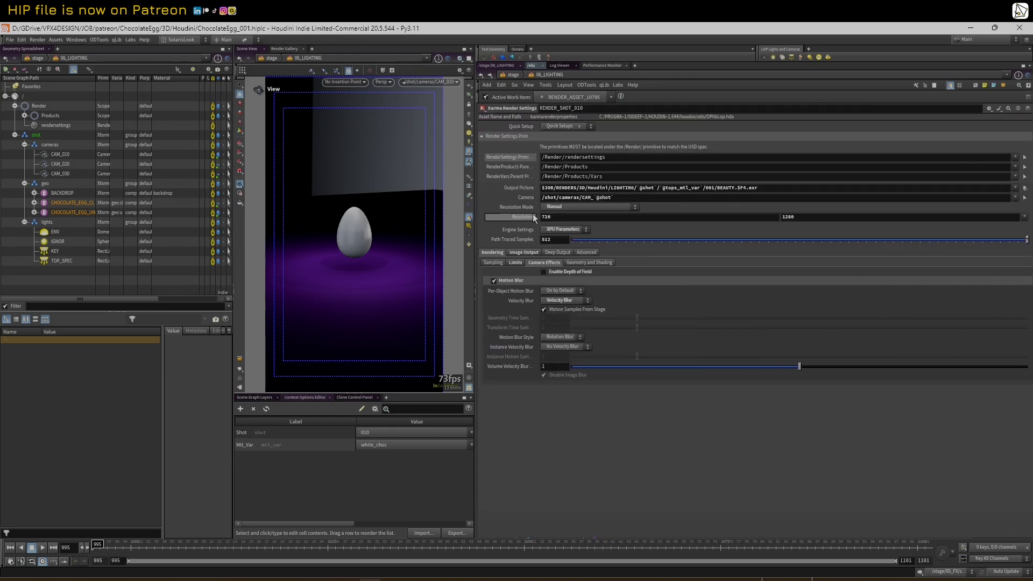
left_click_drag(636, 188, 701, 188)
left_click(507, 191)
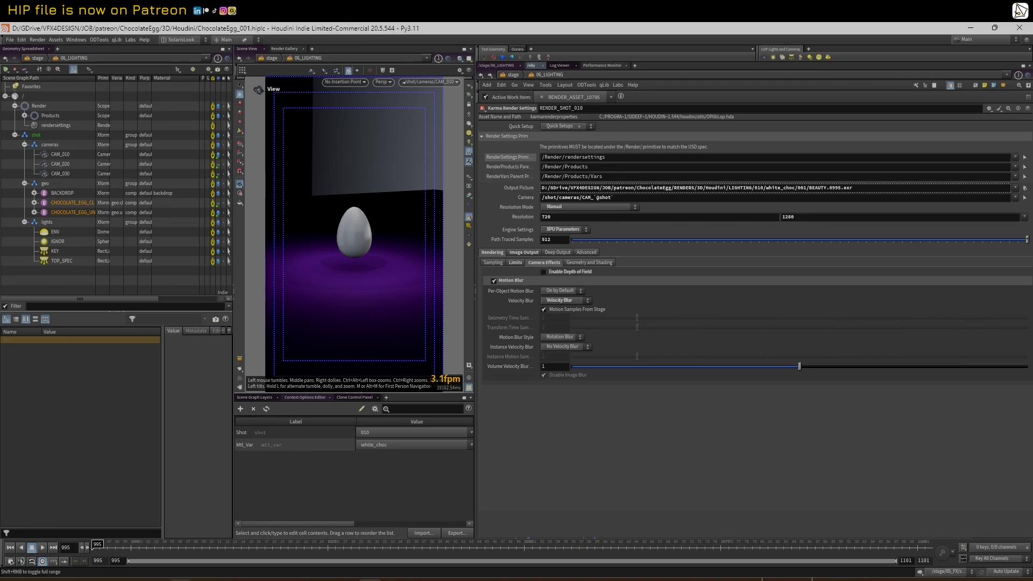
Step: Compare the output path with the render folders in File Explorer, going up from milk_choc/001 to 010, and return to Houdini
left_click(181, 580)
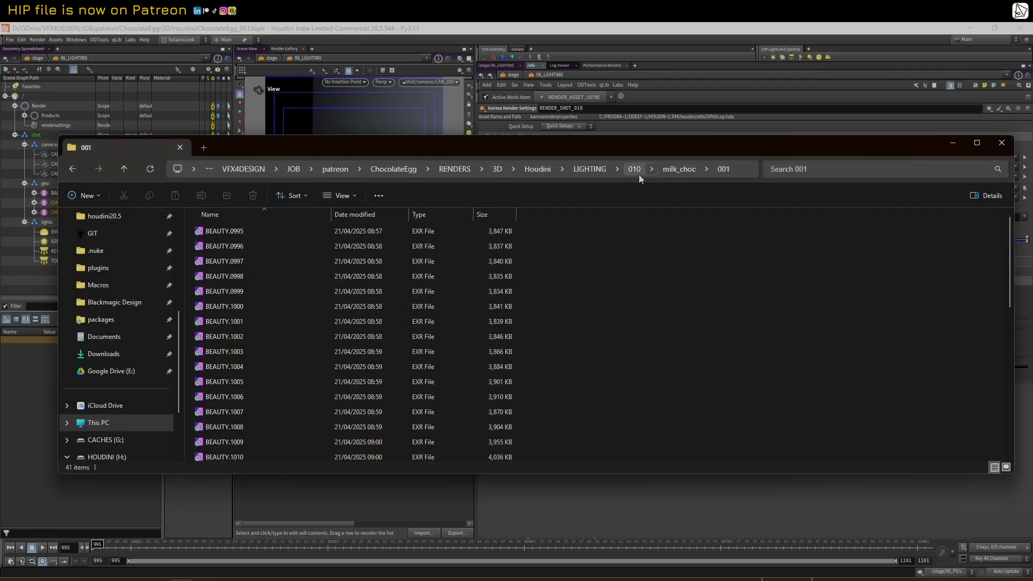
left_click(670, 169)
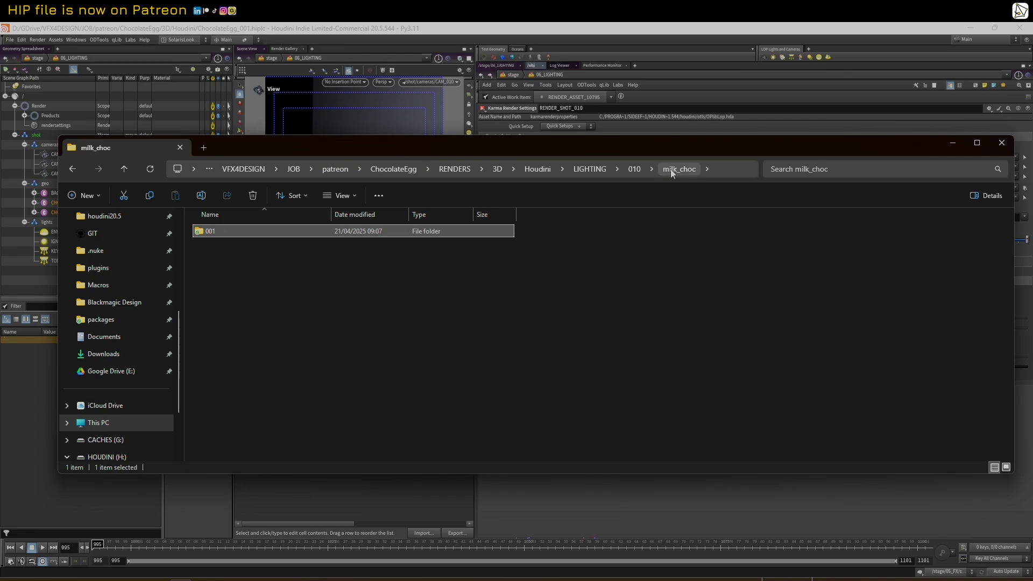
left_click(634, 169)
left_click(634, 35)
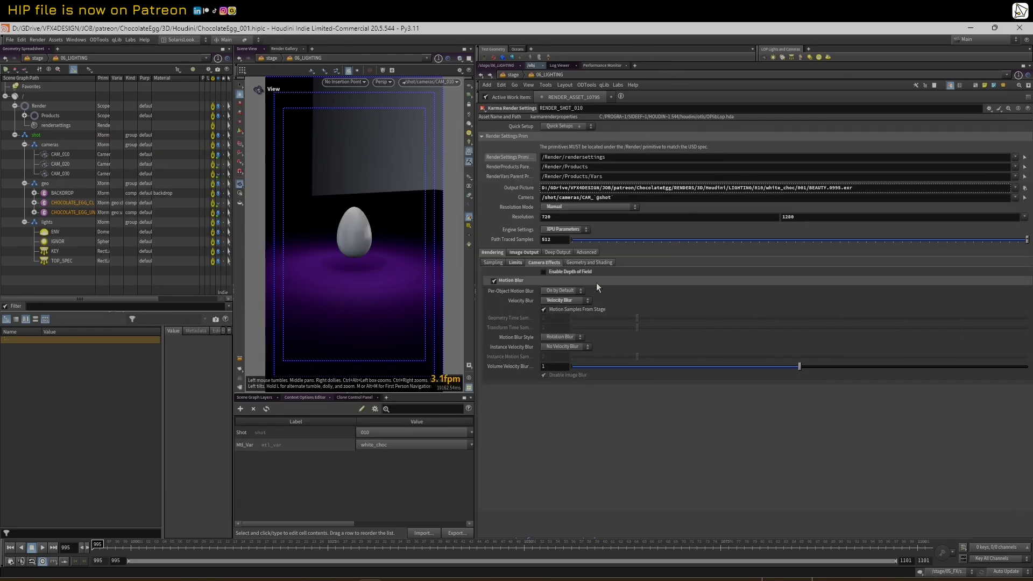
Step: Bring the node network back beside the parameters and survey the 06_LIGHTING tree from the lighting group to the TOPs render nodes
left_click(477, 223)
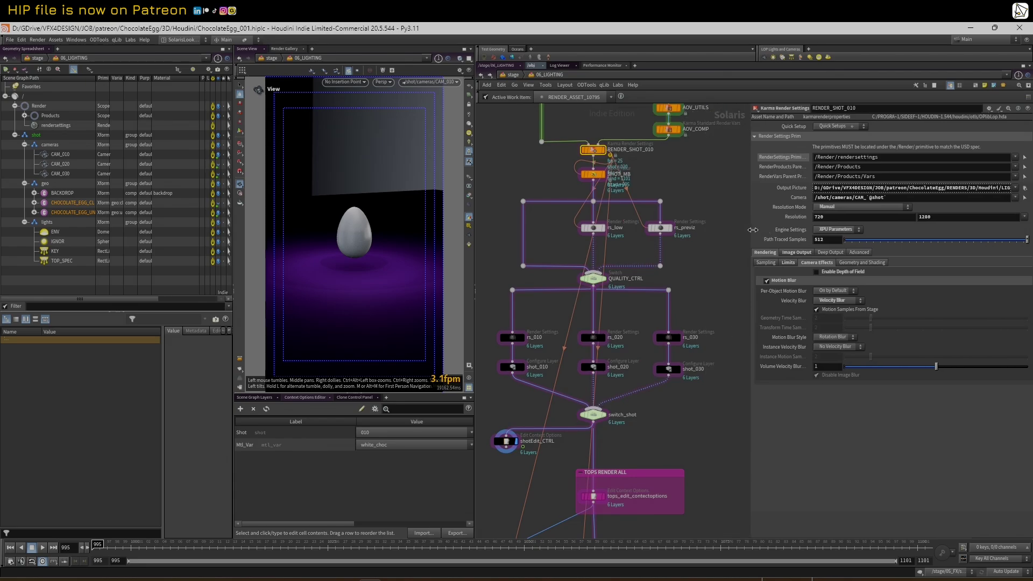
middle_click_drag(639, 434, 674, 382)
middle_click_drag(653, 485, 656, 388)
scroll(635, 406, "down", 2)
scroll(660, 299, "down", 3)
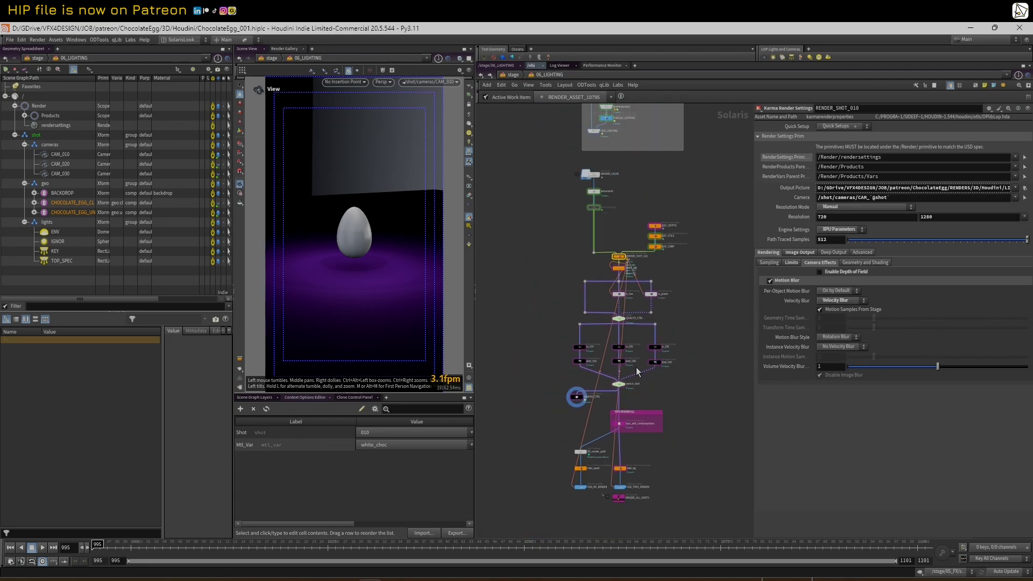
middle_click_drag(627, 176, 596, 306)
scroll(621, 291, "down", 2)
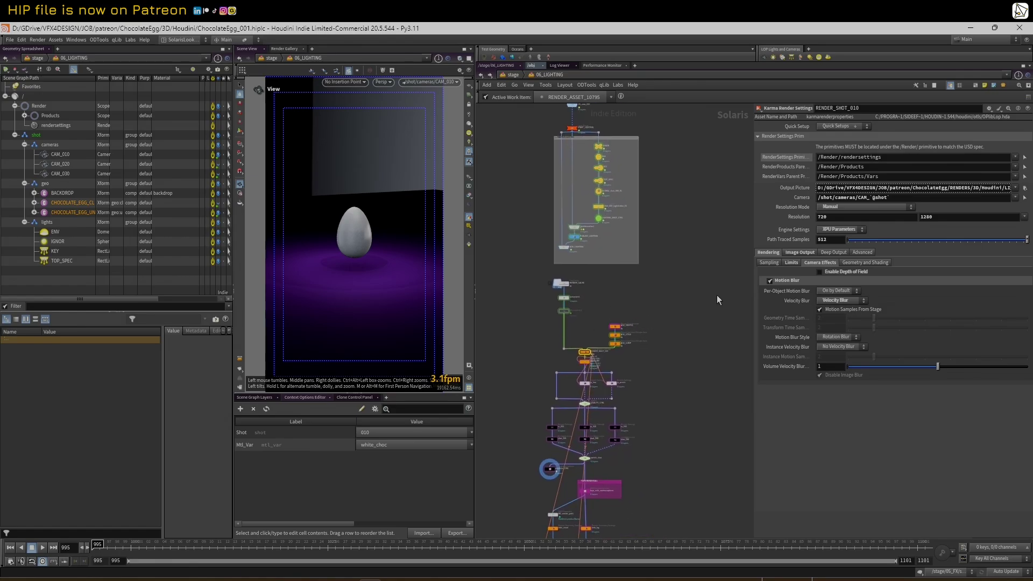
left_click_drag(752, 266, 767, 266)
scroll(672, 322, "up", 2)
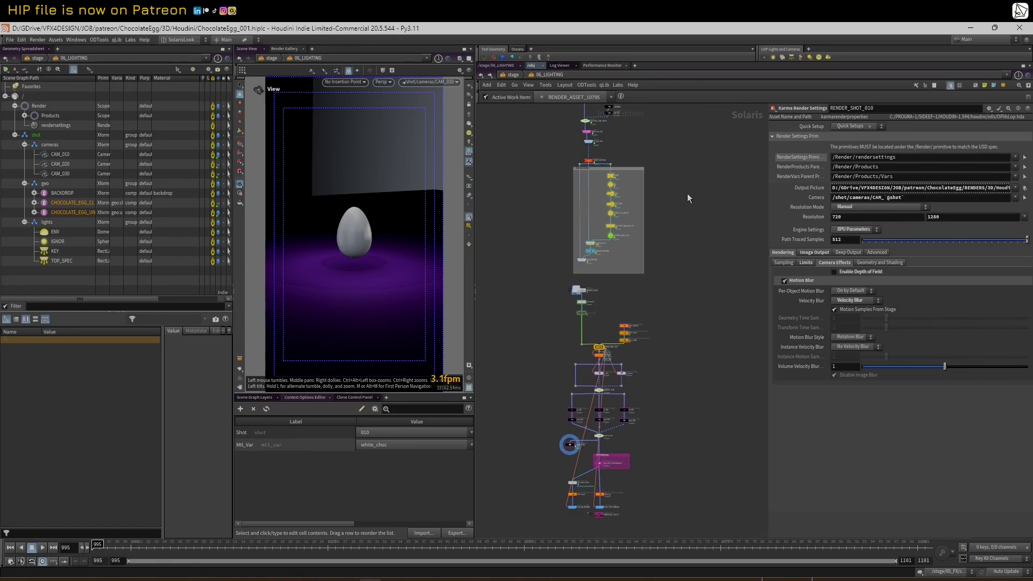
middle_click_drag(680, 407, 691, 289)
scroll(633, 372, "up", 2)
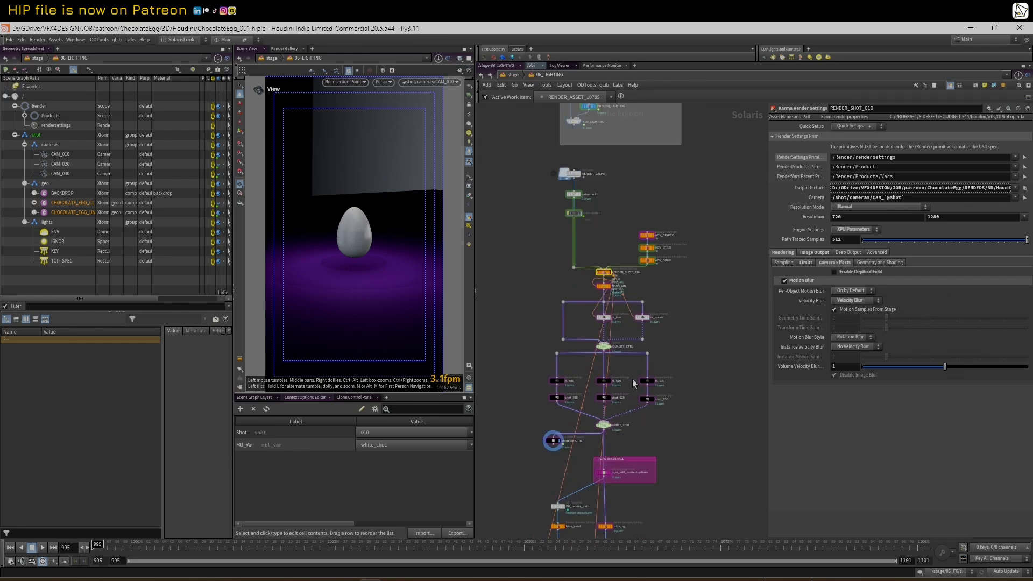
middle_click_drag(684, 349, 692, 353)
middle_click_drag(579, 143, 544, 297)
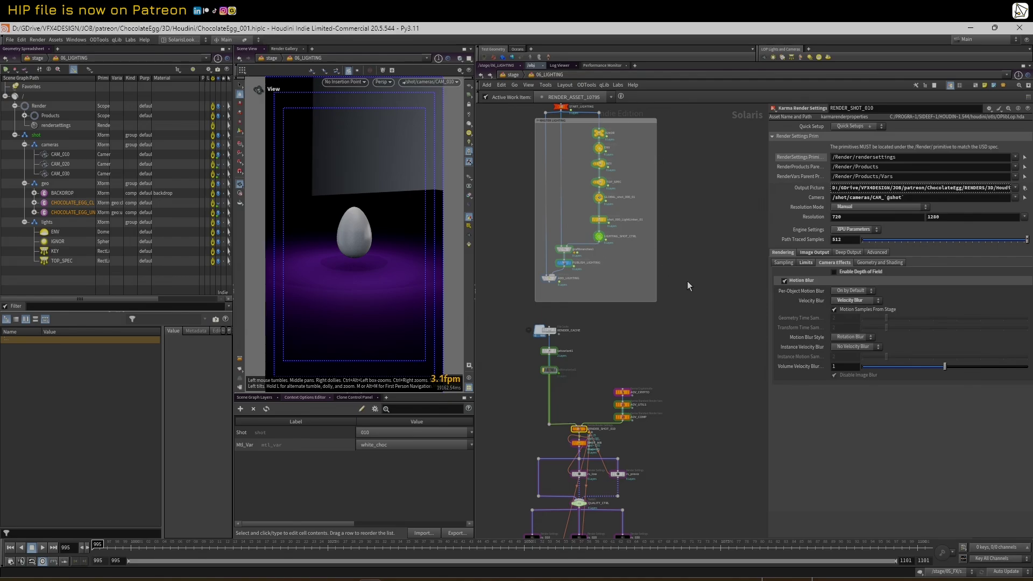
Step: Scrub the timeline to frame 1059 to preview the shot 030 camera with the shot render nodes in view
middle_click_drag(696, 342, 703, 289)
scroll(703, 289, "up", 3)
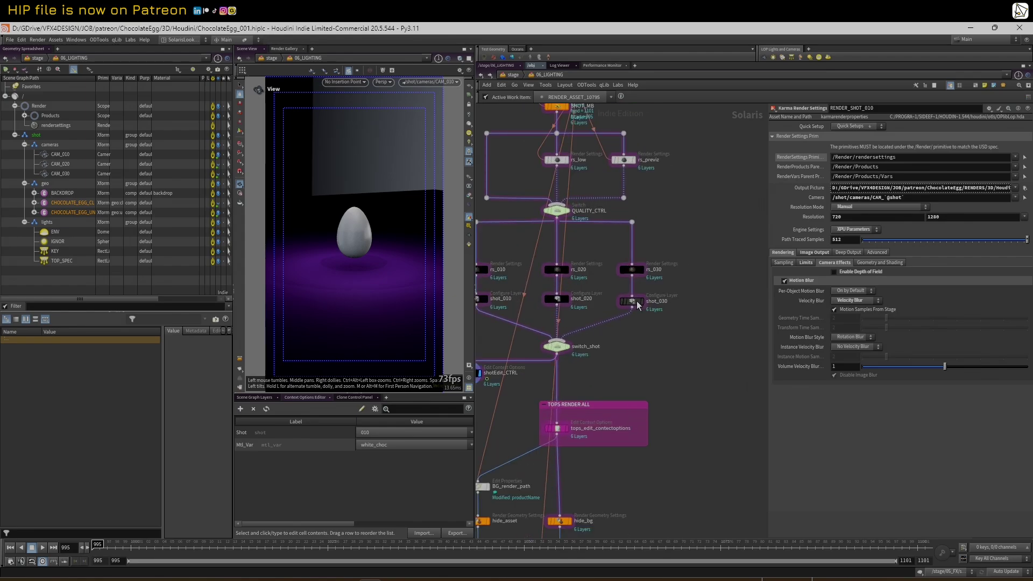
left_click_drag(388, 548, 597, 550)
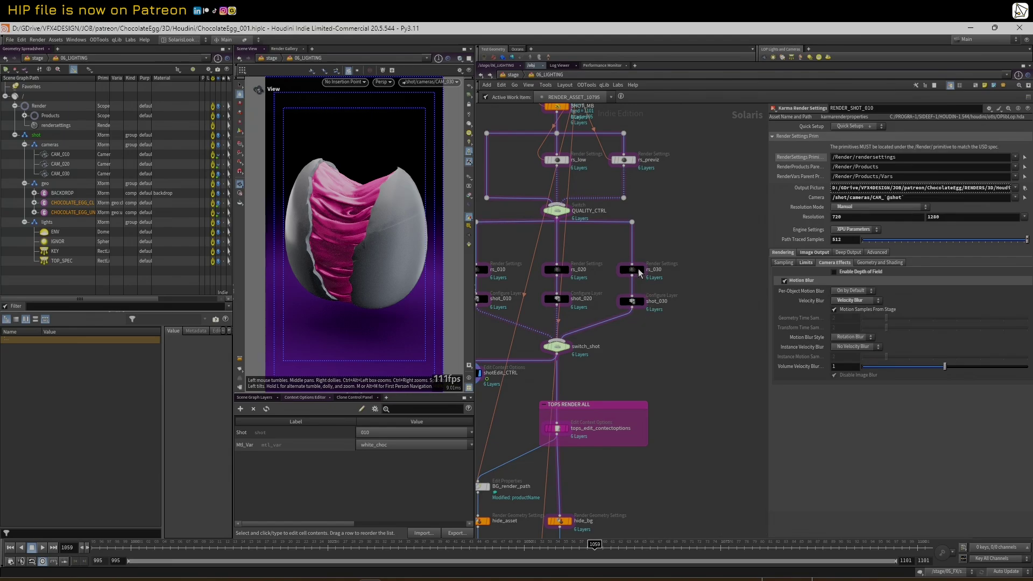
Step: Select the RENDER_CACHE file cache node above the render settings and inspect its caching parameters
middle_click_drag(669, 250, 683, 307)
scroll(663, 314, "down", 4)
middle_click_drag(543, 149, 531, 201)
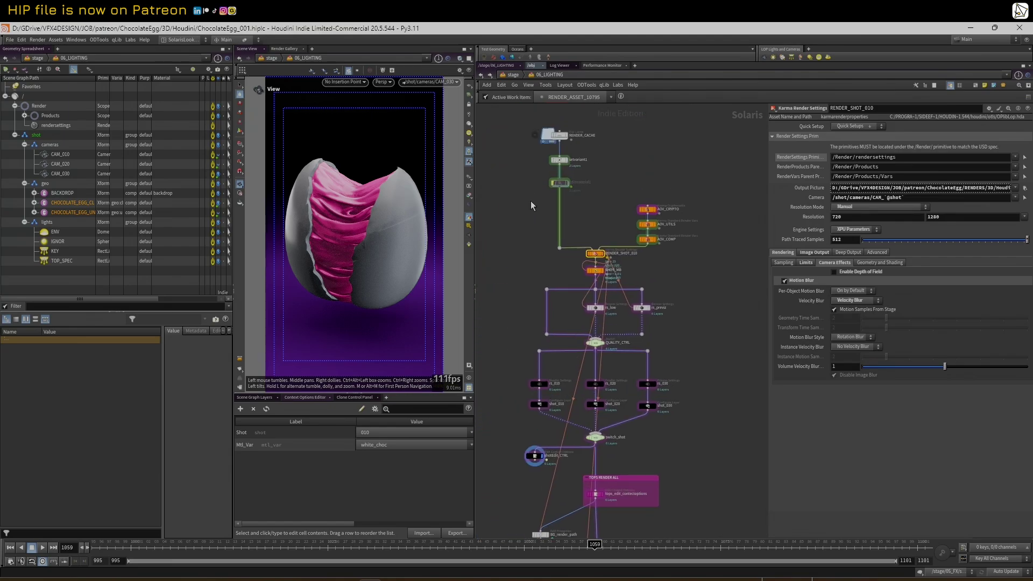
left_click_drag(513, 124, 598, 137)
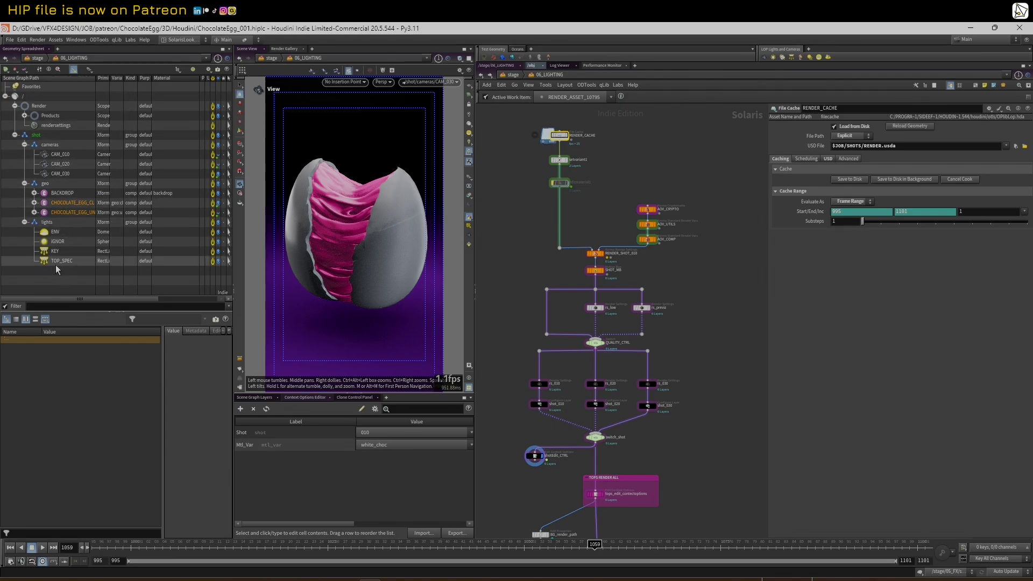
Step: Inspect the TOP_SPEC light's linking rules and geometry list in shot_000_LightLinker_01, temporarily widening its parameters
scroll(654, 443, "up", 2)
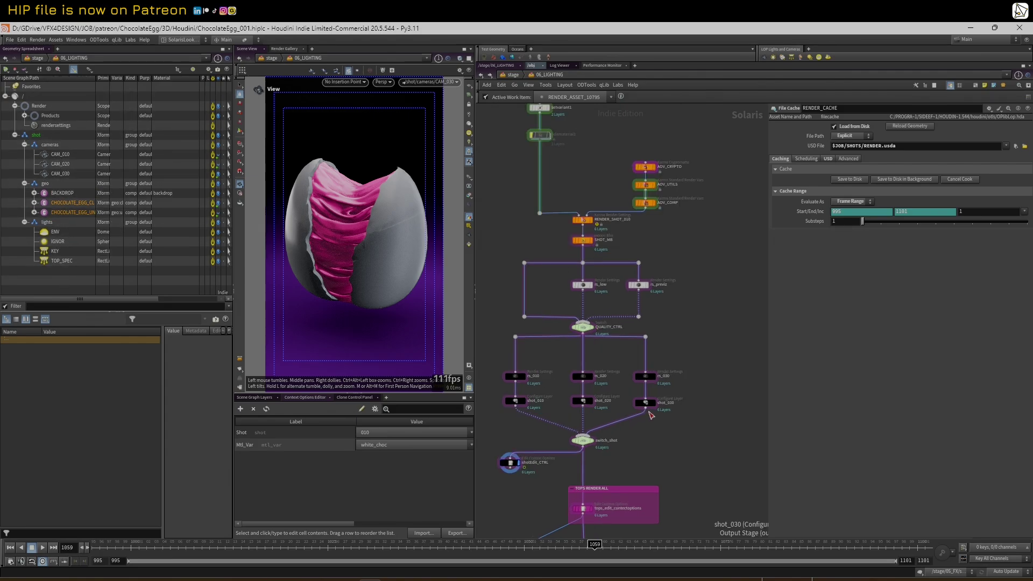
middle_click_drag(685, 250, 693, 426)
middle_click_drag(654, 264, 652, 426)
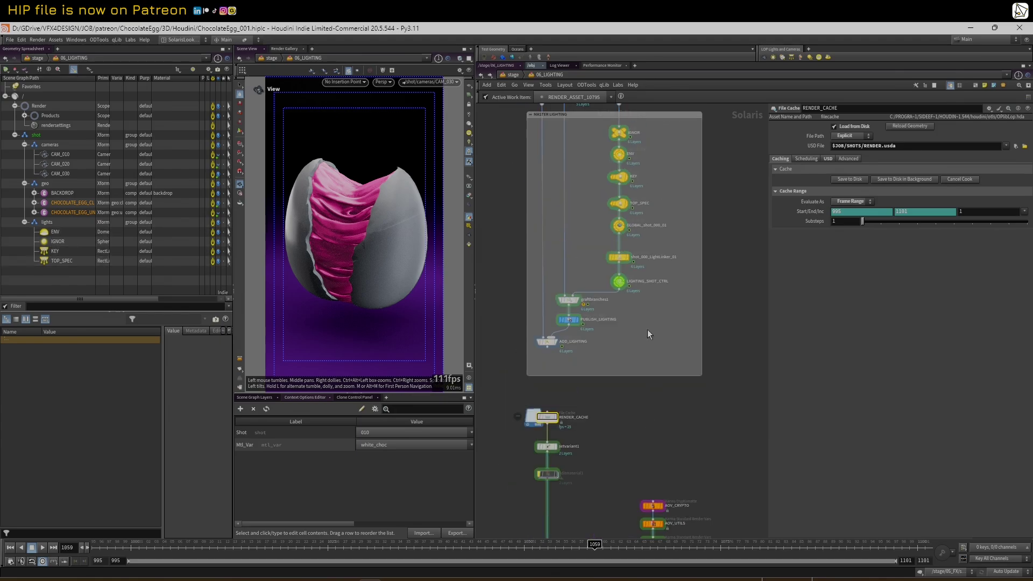
left_click(619, 257)
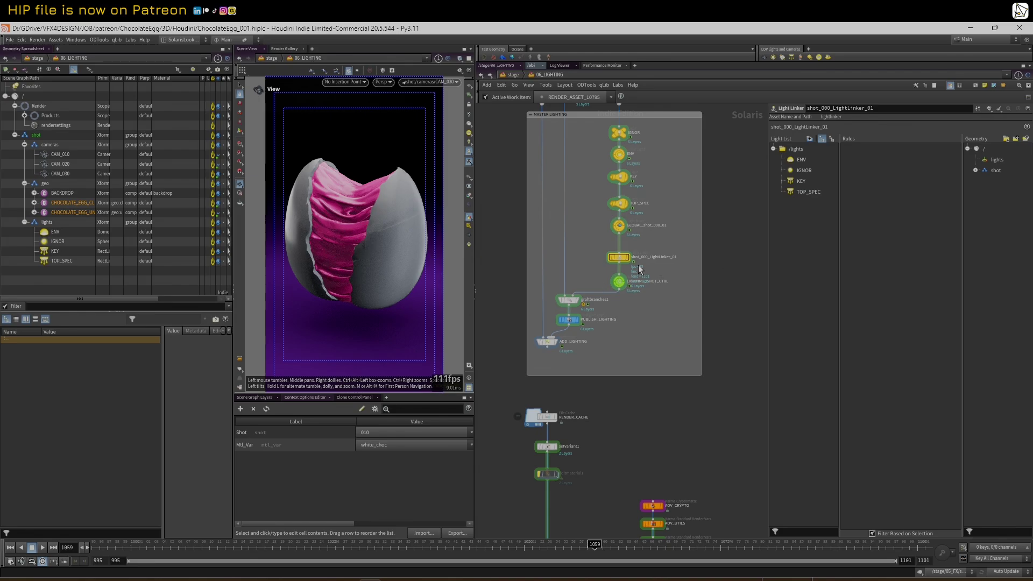
left_click(807, 193)
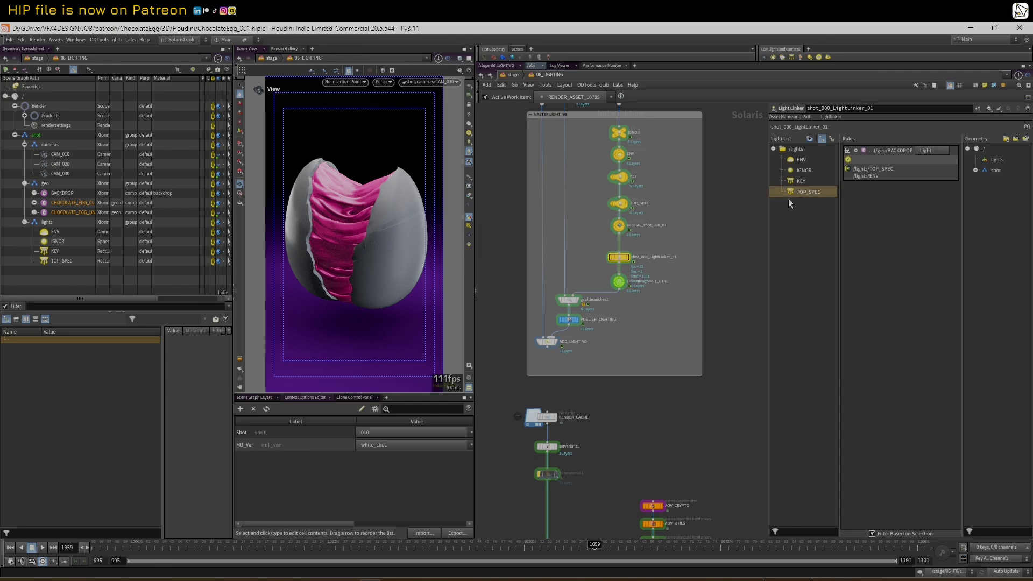
left_click_drag(769, 203, 711, 209)
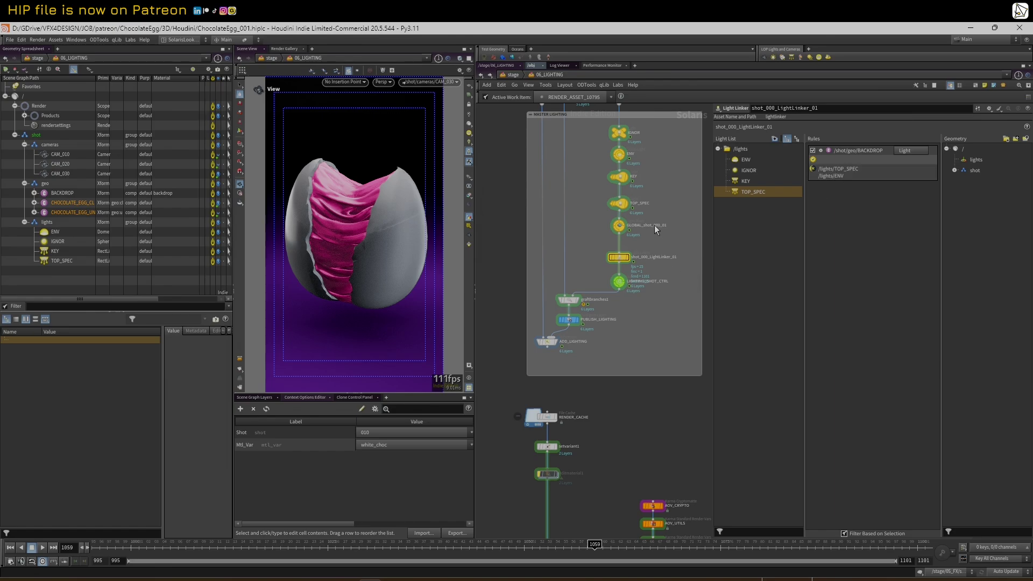
middle_click_drag(682, 221, 665, 226)
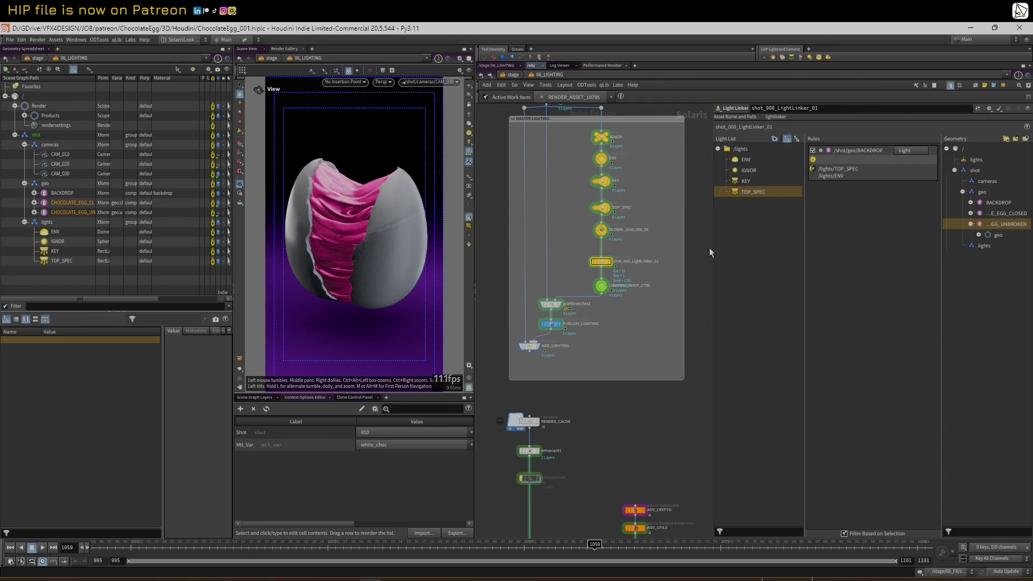
left_click_drag(712, 247, 788, 248)
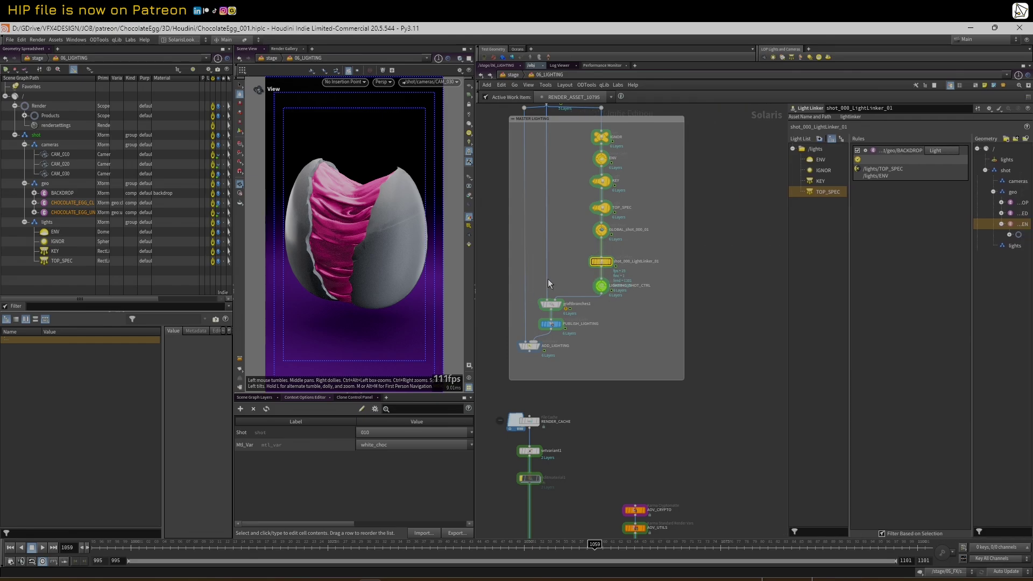
Step: Inspect the ENV and TOP_SPEC light nodes and the GLOBAL_shot_000_01 light mixer in the master lighting group
middle_click_drag(565, 270, 595, 268)
scroll(586, 279, "down", 3)
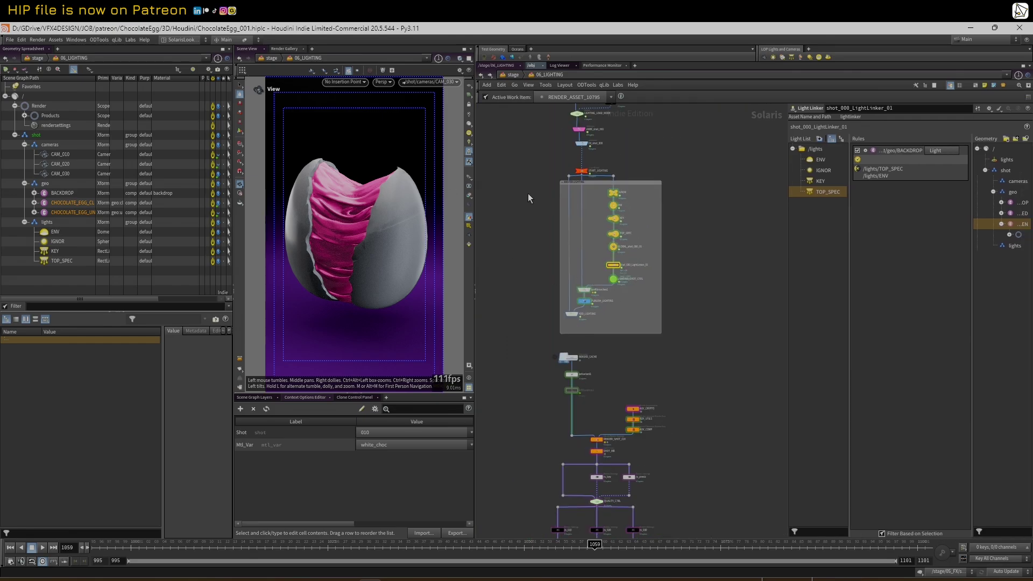
scroll(528, 176, "down", 1)
middle_click_drag(530, 179, 537, 223)
scroll(597, 237, "up", 6)
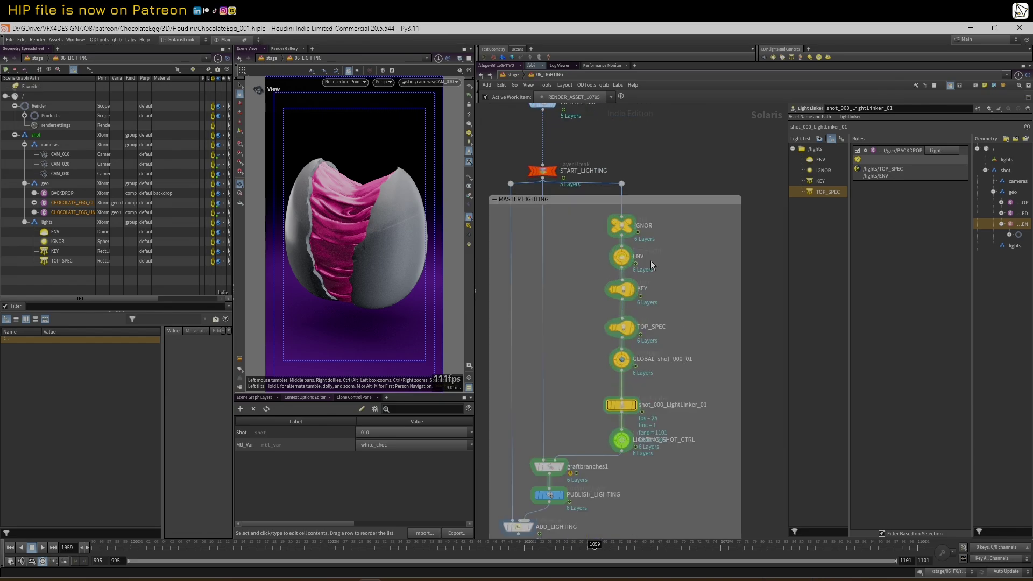
left_click(623, 258)
left_click(627, 330)
left_click(623, 360)
middle_click_drag(704, 358, 700, 294)
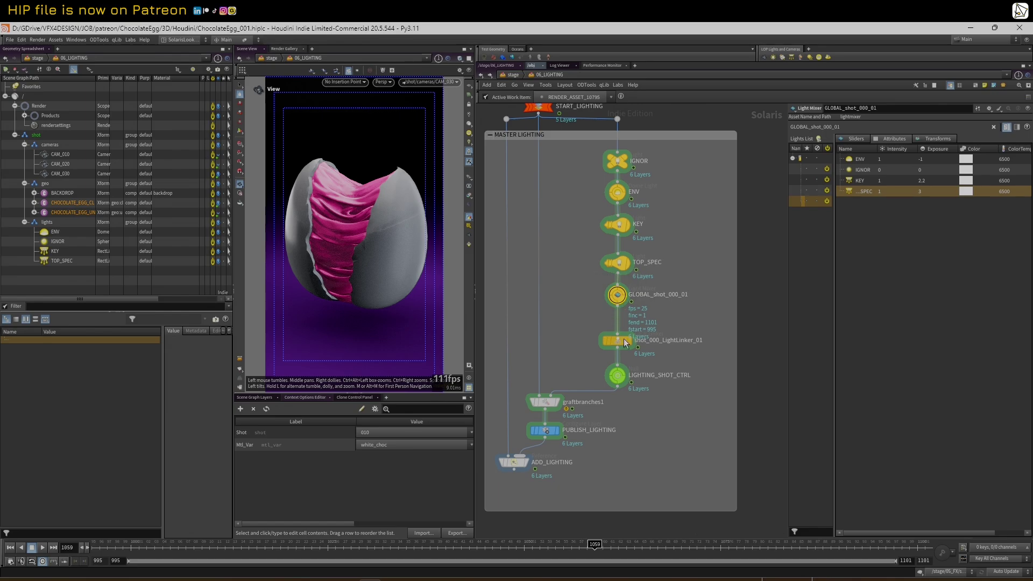
Step: Survey the 06_LIGHTING tree from the master lighting group down to the shot switch and render nodes
scroll(619, 232, "down", 5)
scroll(600, 275, "up", 3)
scroll(599, 277, "down", 2)
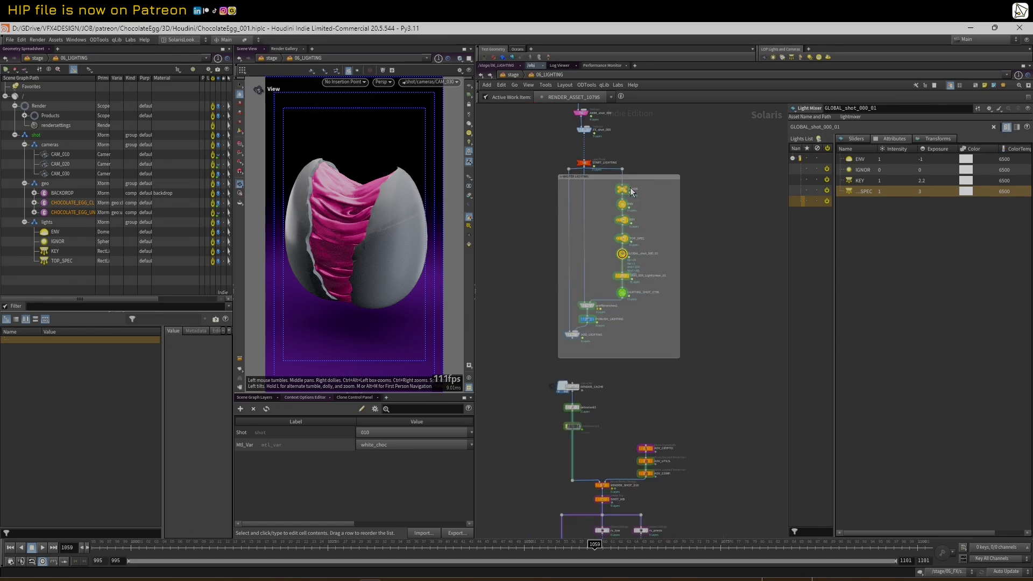
scroll(632, 193, "up", 3)
scroll(686, 266, "down", 2)
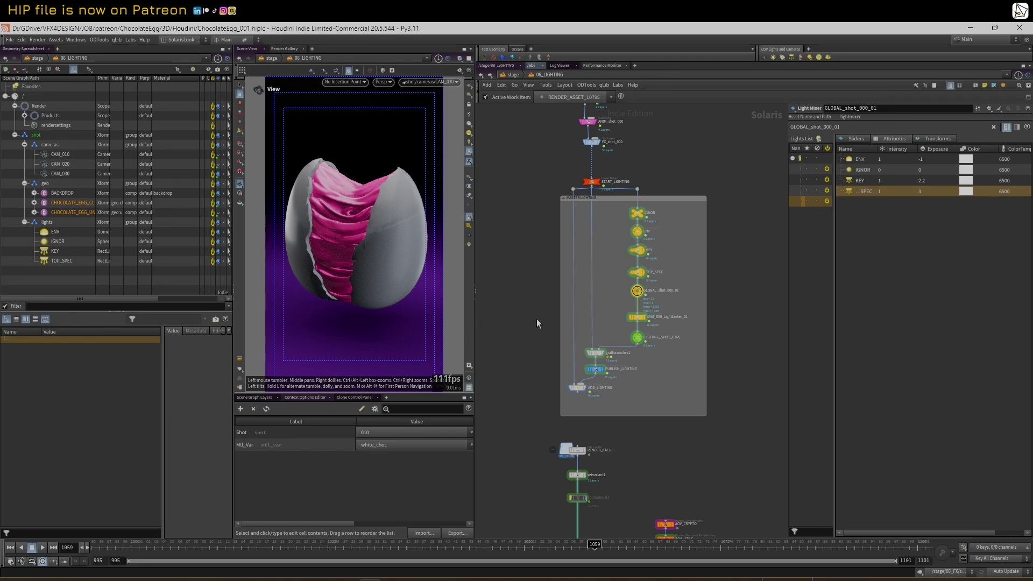
scroll(537, 319, "down", 3)
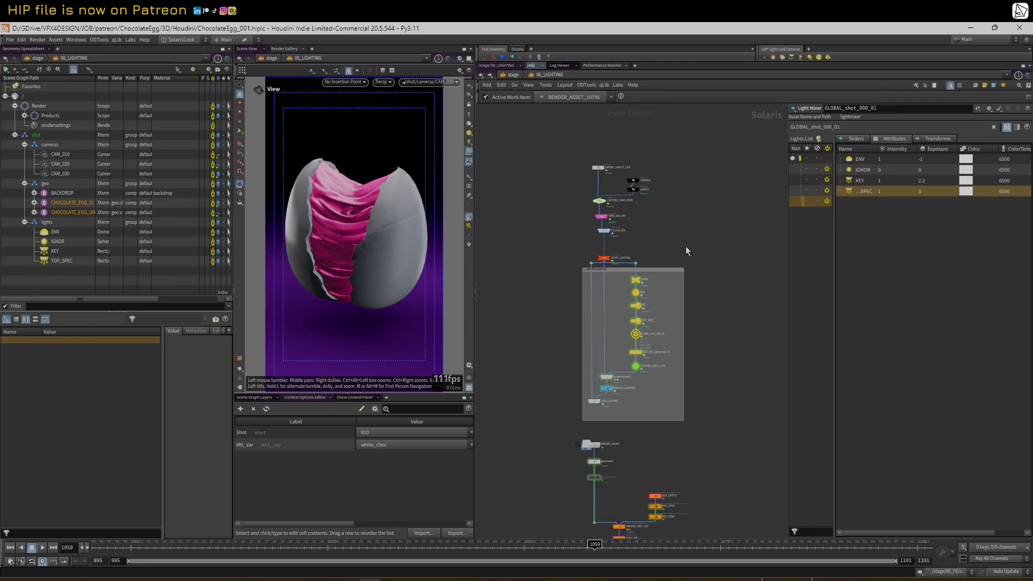
middle_click_drag(705, 249, 681, 223)
middle_click_drag(673, 429, 670, 281)
middle_click_drag(683, 378, 699, 246)
scroll(675, 372, "up", 3)
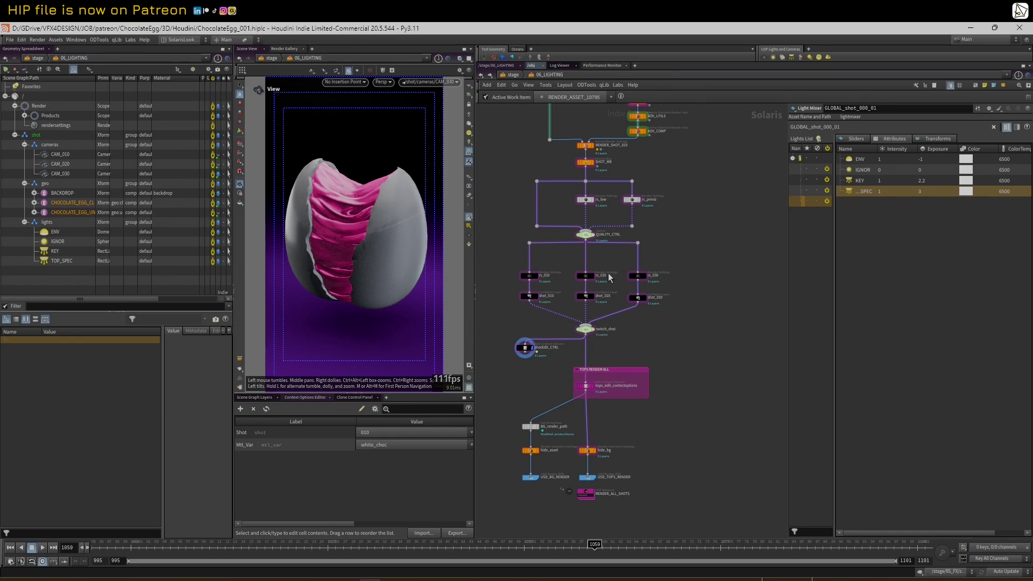
Step: Preview the shots in the viewport at frames 1052 and 1068 while reviewing the complete 06_LIGHTING tree
left_click_drag(413, 548, 578, 513)
scroll(650, 298, "down", 3)
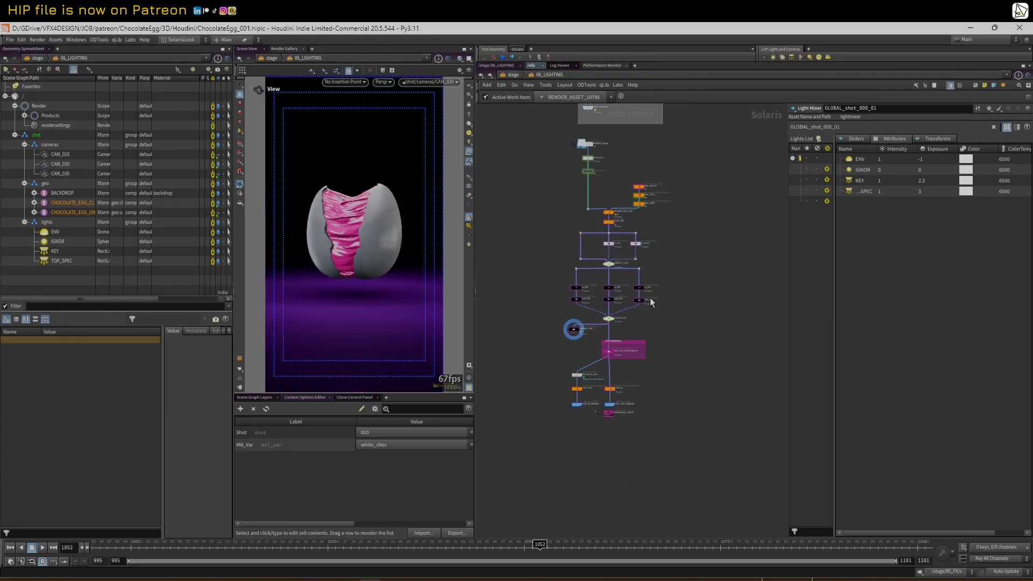
middle_click_drag(687, 231, 699, 317)
left_click_drag(456, 547, 666, 546)
middle_click_drag(510, 184, 514, 298)
scroll(517, 291, "down", 4)
middle_click_drag(511, 226, 526, 230)
scroll(525, 228, "up", 3)
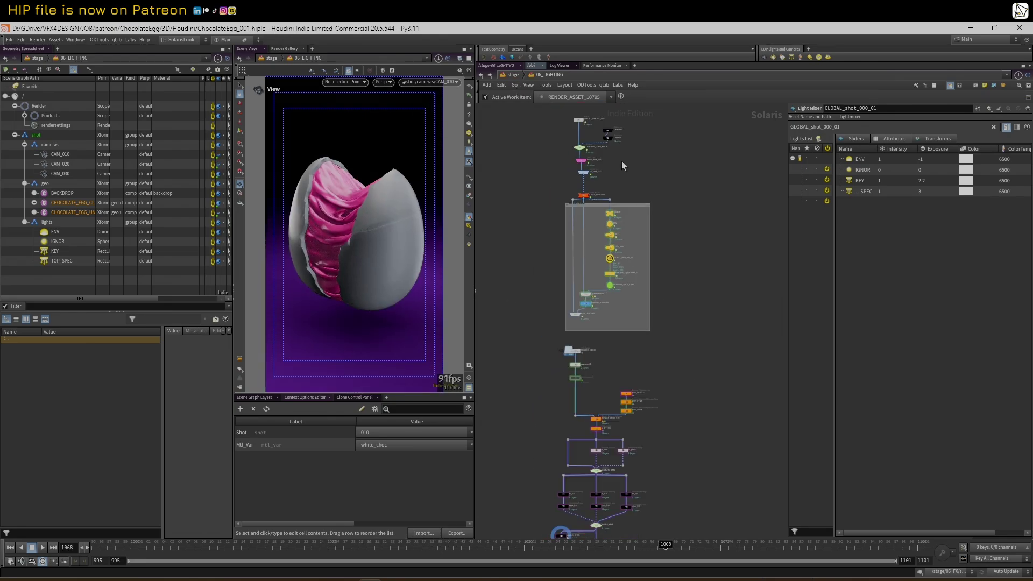
Step: Return to the stage level and open the CHOCOLATE_EGG network inside 01_ASSETS
left_click(513, 76)
scroll(567, 250, "up", 2)
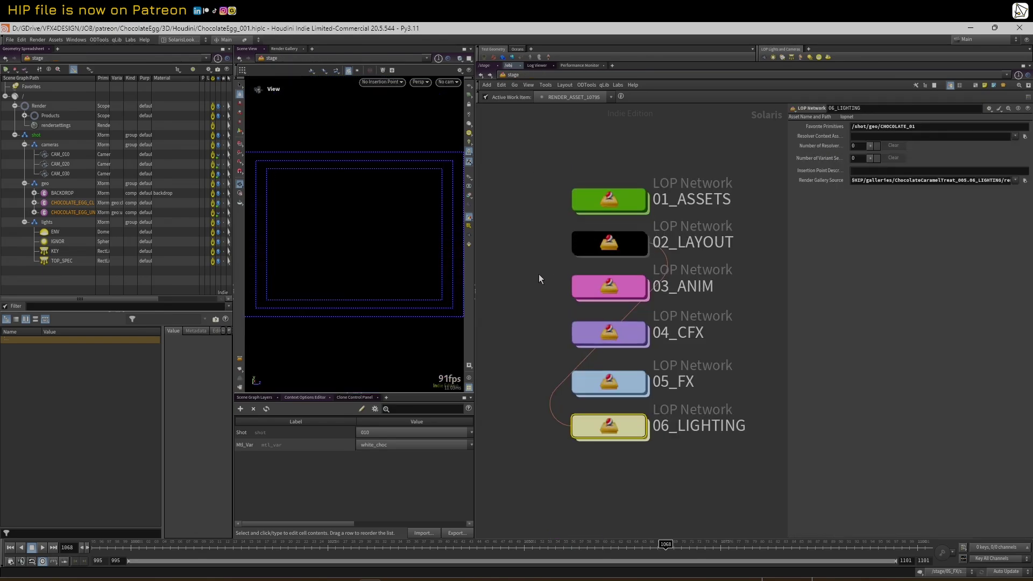
middle_click_drag(539, 274, 519, 279)
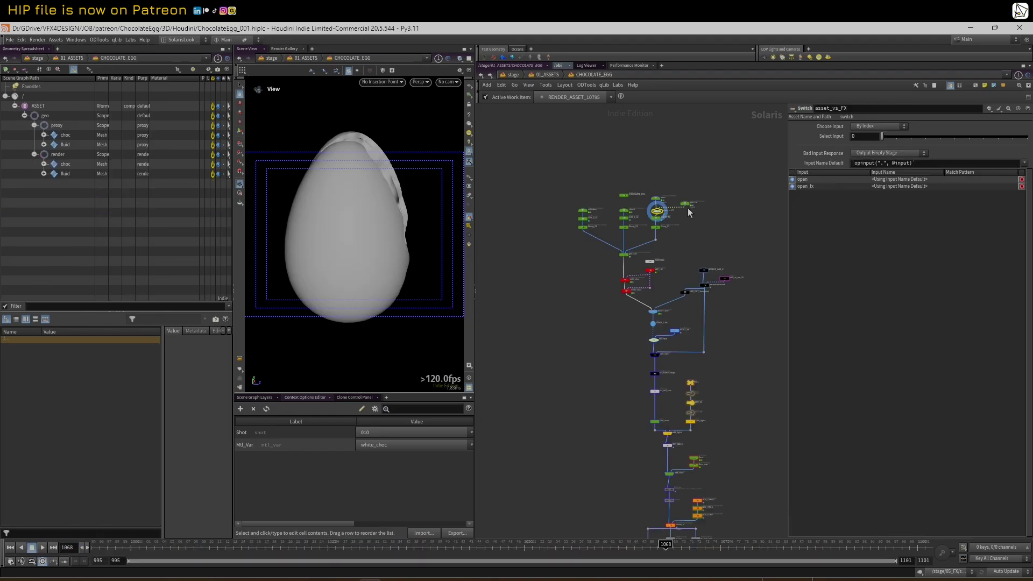
Step: Move the TEXTURES, MAT_LIB and milk_choc nodes up closer to geo_vars
scroll(628, 329, "up", 6)
left_click_drag(671, 206, 697, 178)
left_click_drag(672, 237, 675, 209)
left_click_drag(591, 271, 591, 244)
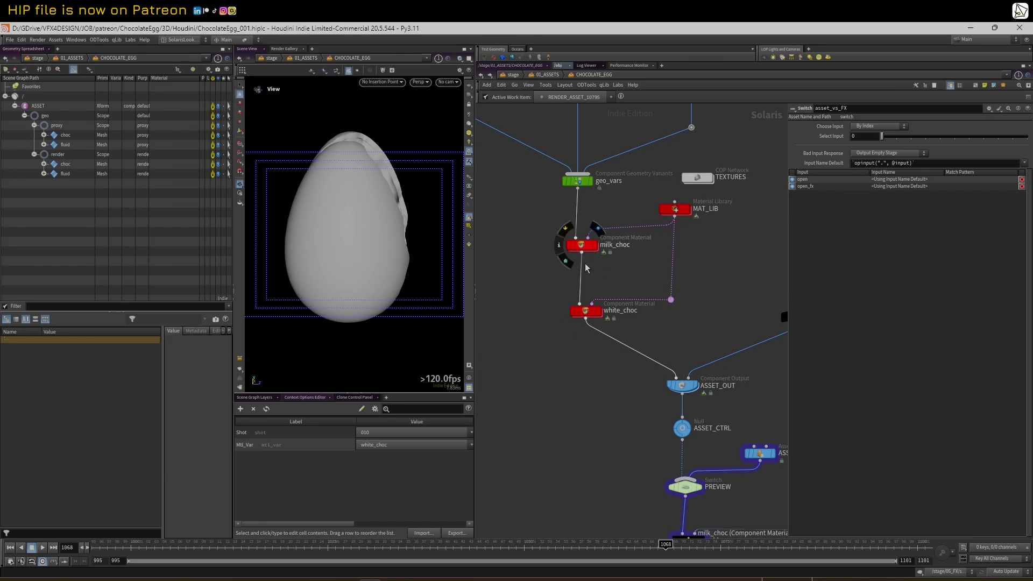
Step: Duplicate the white_choc component material, name the copy mint_choc, and insert it between white_choc and ASSET_OUT
left_click(585, 314)
key("ctrl+c")
key("ctrl+v")
double_click(589, 378)
type("mint")
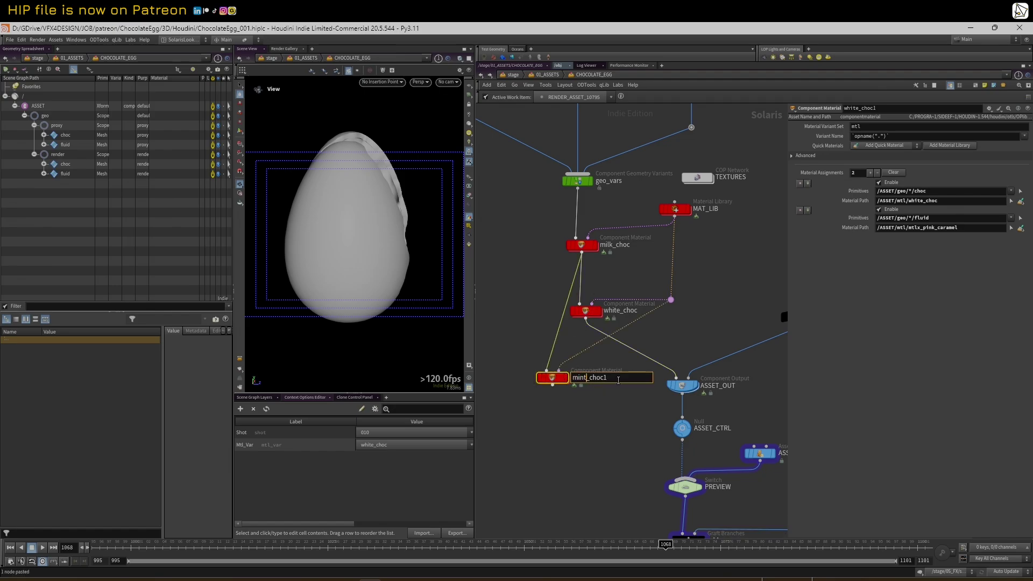
left_click_drag(553, 387, 571, 375)
left_click_drag(586, 318, 581, 349)
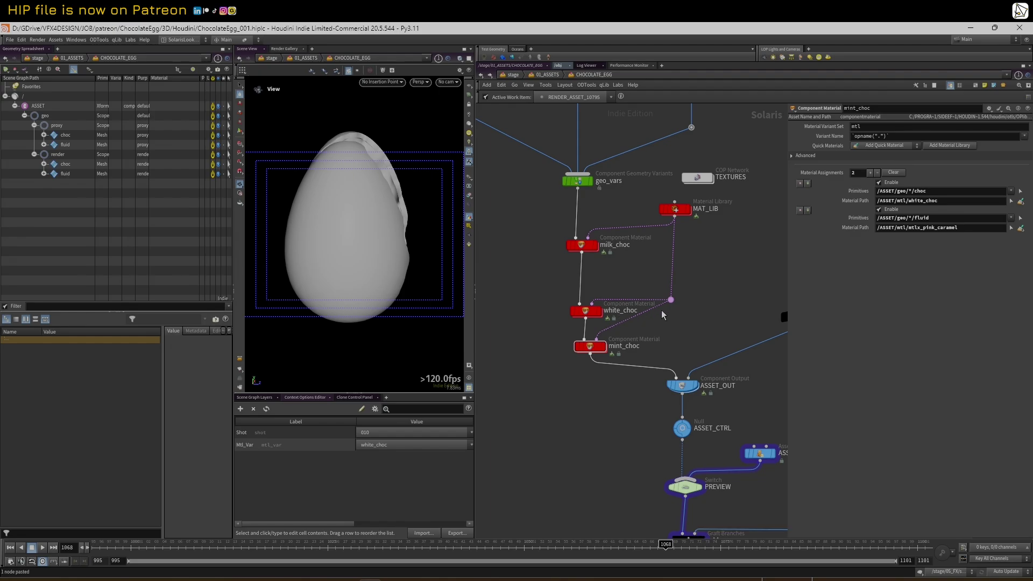
Step: Add a dot to the MAT_LIB wire feeding mint_choc, and tidy white_choc and both wire dots into alignment
left_click_drag(631, 321, 672, 337, "alt")
left_click_drag(590, 311, 589, 291)
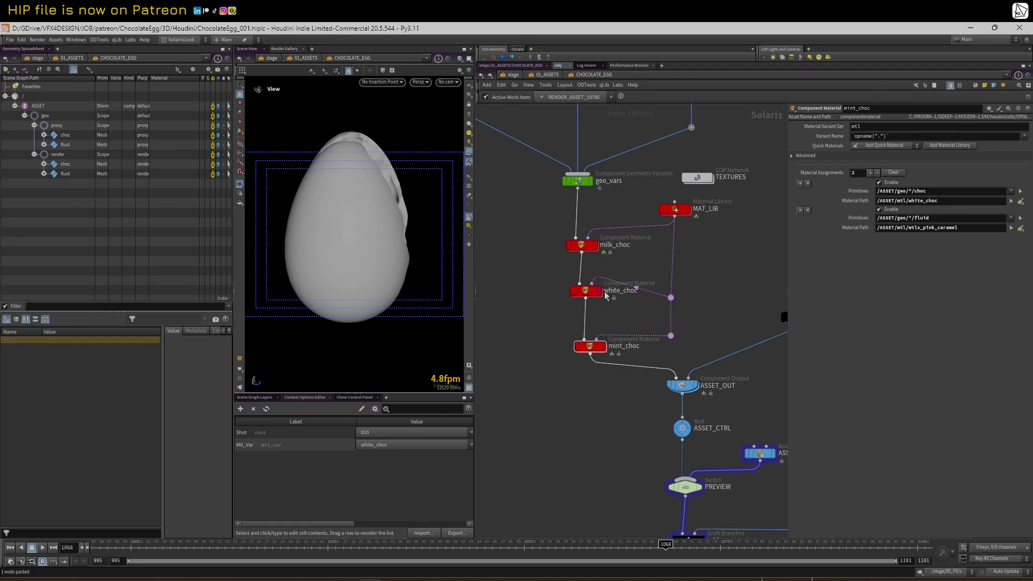
left_click_drag(670, 297, 674, 283)
middle_click_drag(729, 278, 717, 269)
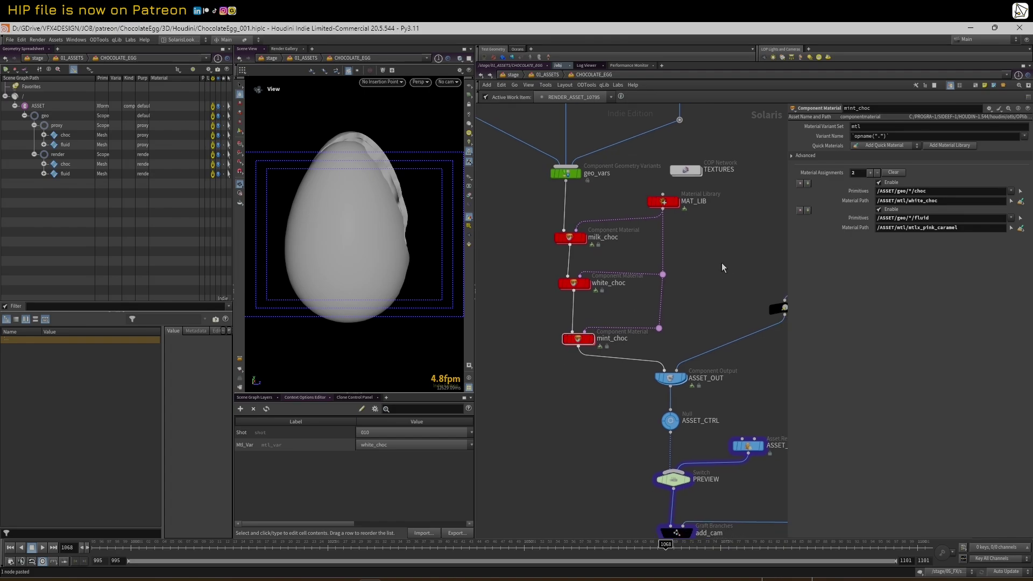
left_click_drag(658, 329, 663, 328)
left_click_drag(663, 274, 663, 272)
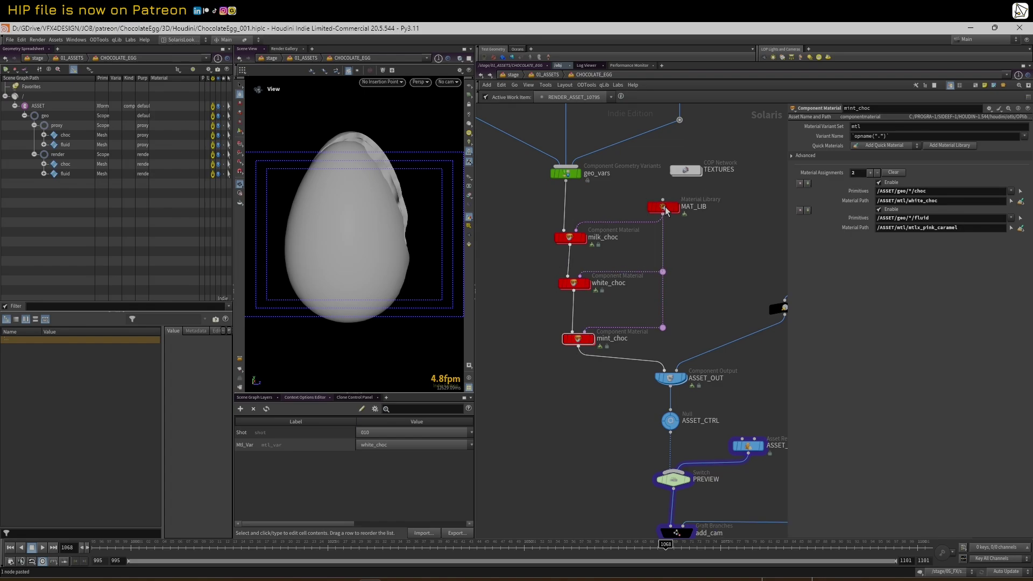
Step: Open the MAT_LIB material library and place a copy of the mtlx_milk_choc subnetwork below the existing shaders
double_click(665, 204)
scroll(707, 218, "down", 1)
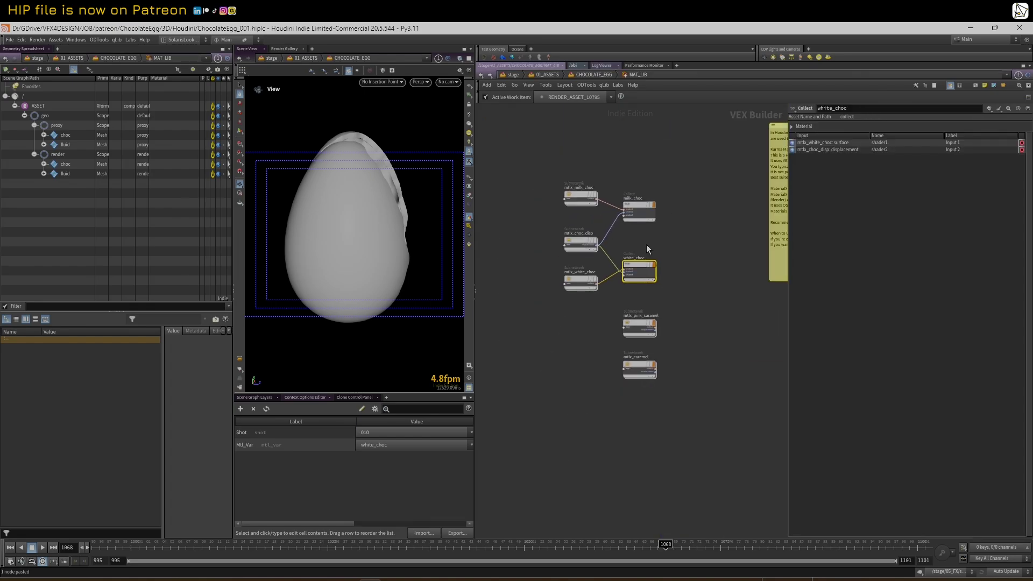
scroll(598, 267, "up", 2)
left_click(563, 160)
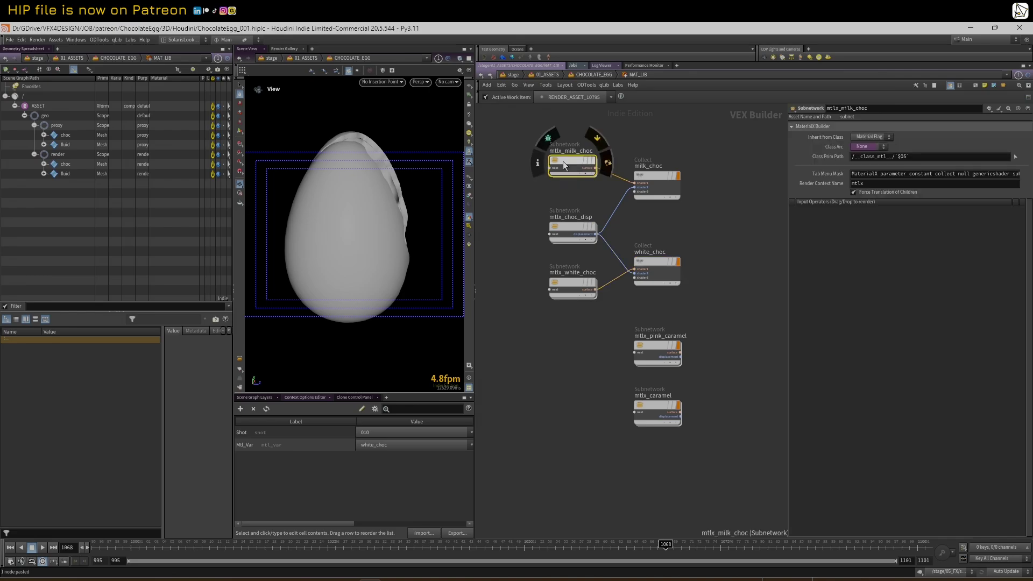
key("ctrl+v")
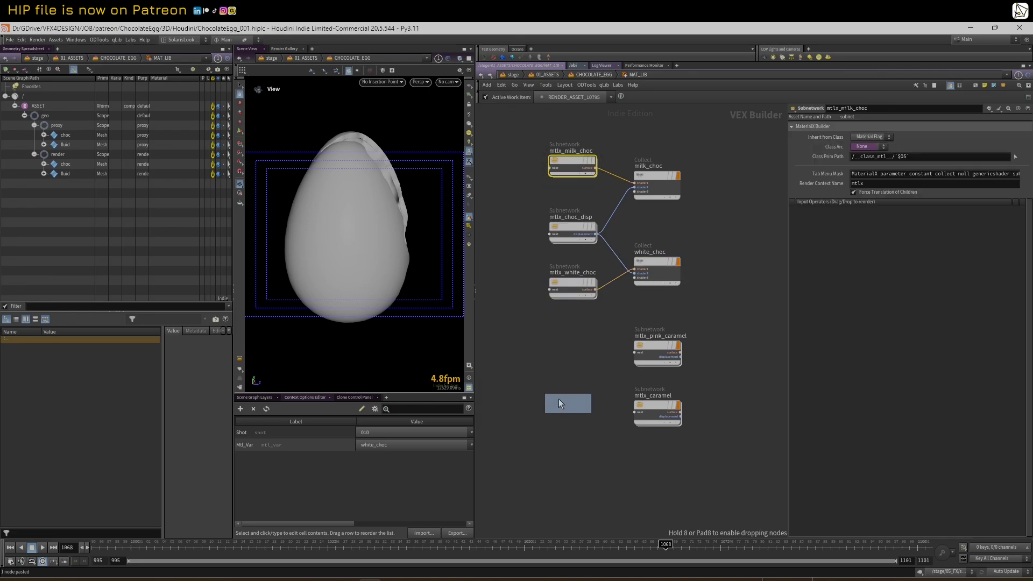
left_click(547, 470)
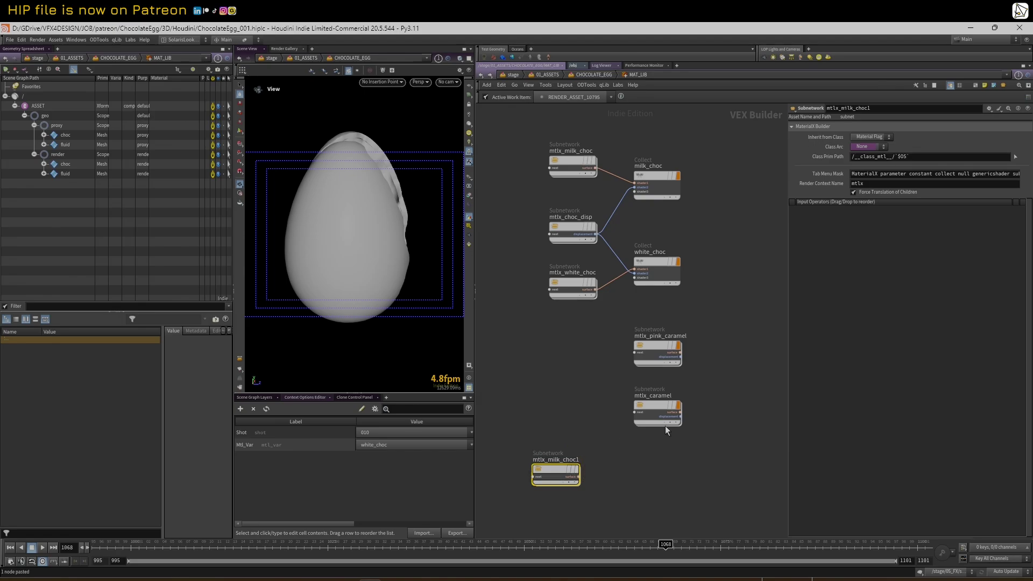
Step: Duplicate the milk_choc collect node and connect the copied milk chocolate shader's surface output to its first shader input
left_click(655, 179)
key("ctrl+c")
key("ctrl+v")
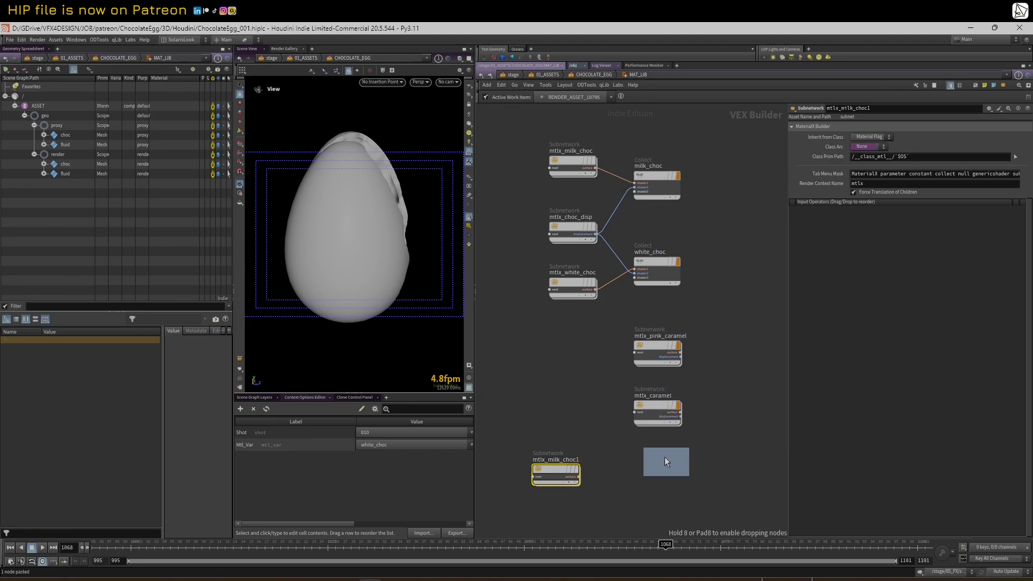
left_click(658, 466)
scroll(579, 480, "up", 2)
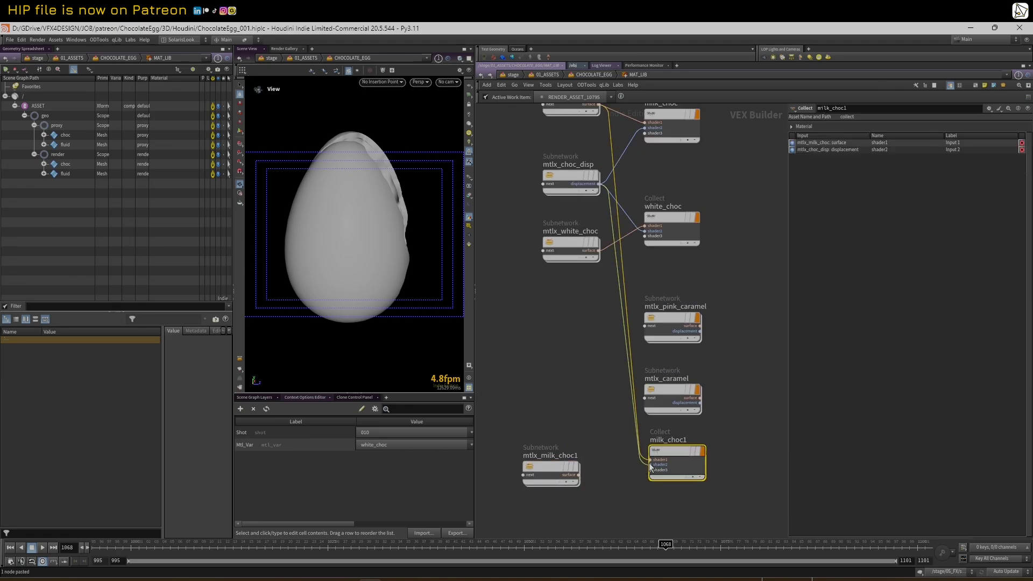
left_click_drag(631, 467, 579, 475)
scroll(656, 436, "down", 2)
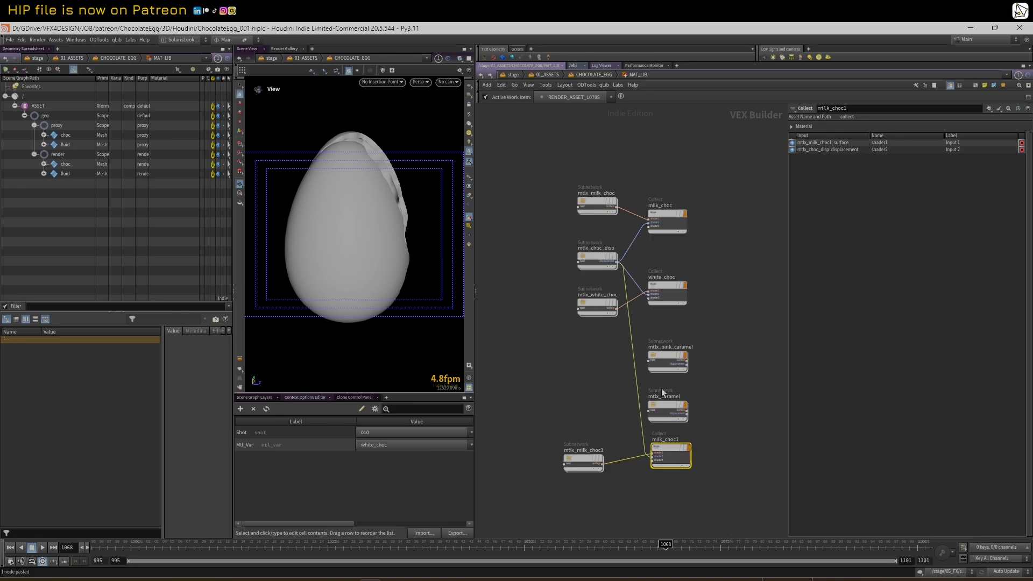
Step: Move mtlx_pink_caramel and mtlx_caramel aside, and place the copied collect node and milk chocolate shader directly below the white_choc pair
left_click_drag(667, 357, 750, 194)
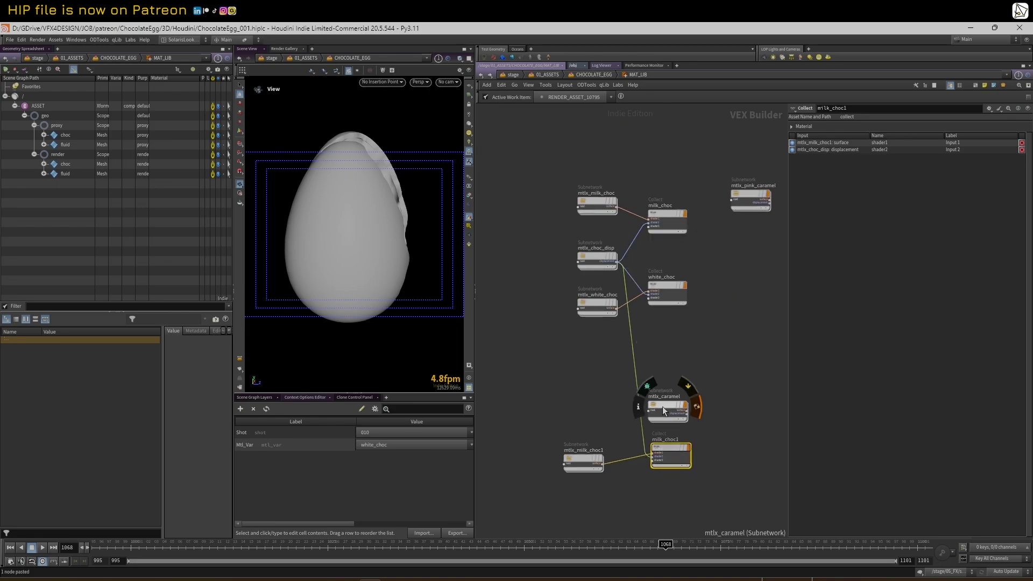
left_click_drag(663, 406, 754, 255)
left_click_drag(666, 453, 667, 354)
left_click_drag(584, 460, 601, 378)
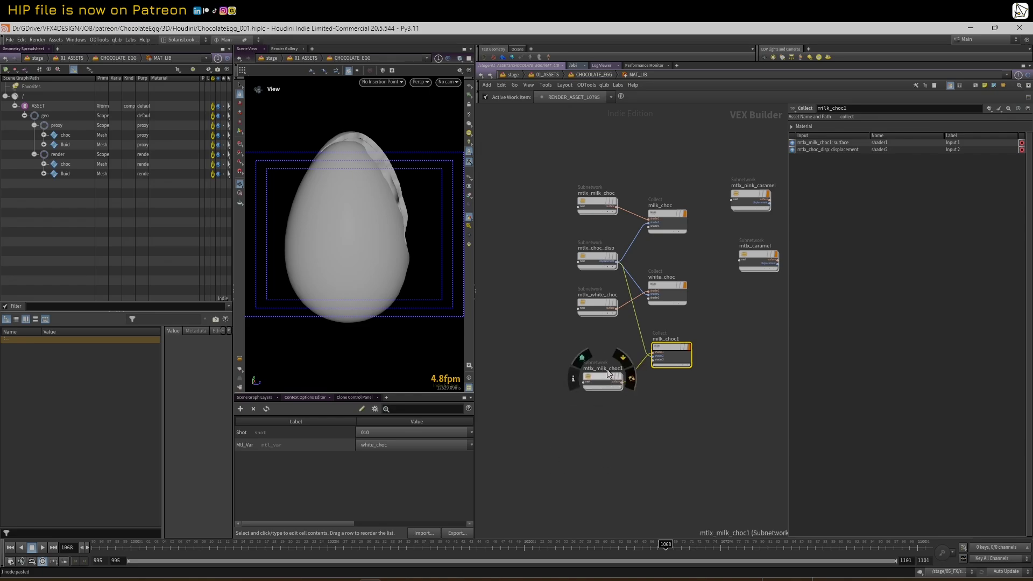
Step: Rename the copied shader subnetwork as mtlx_mint_choc and its collect node as mint_choc
double_click(606, 369)
type("mint")
key("BackSpace")
key("Return")
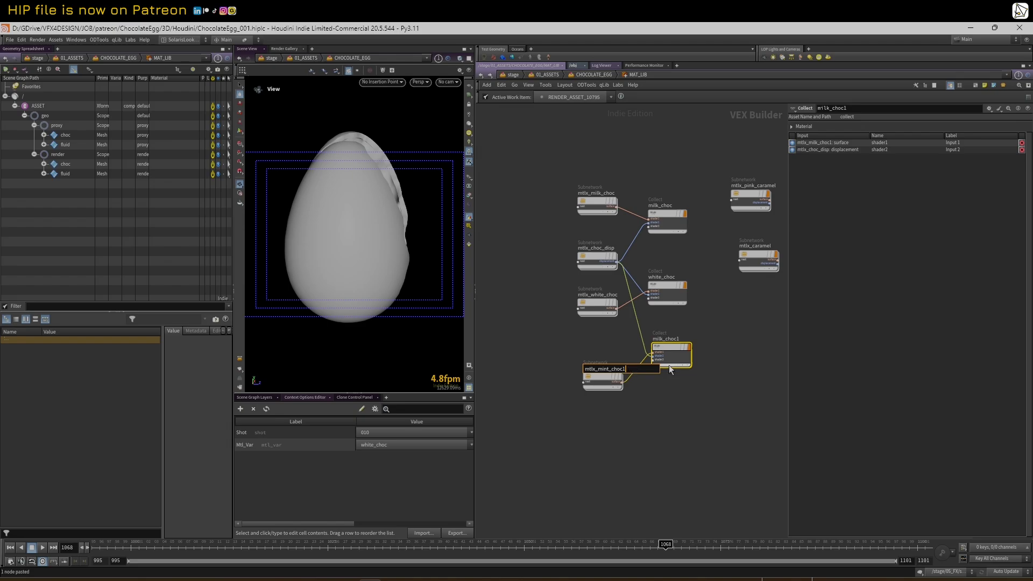
double_click(657, 340)
type("mint_choc")
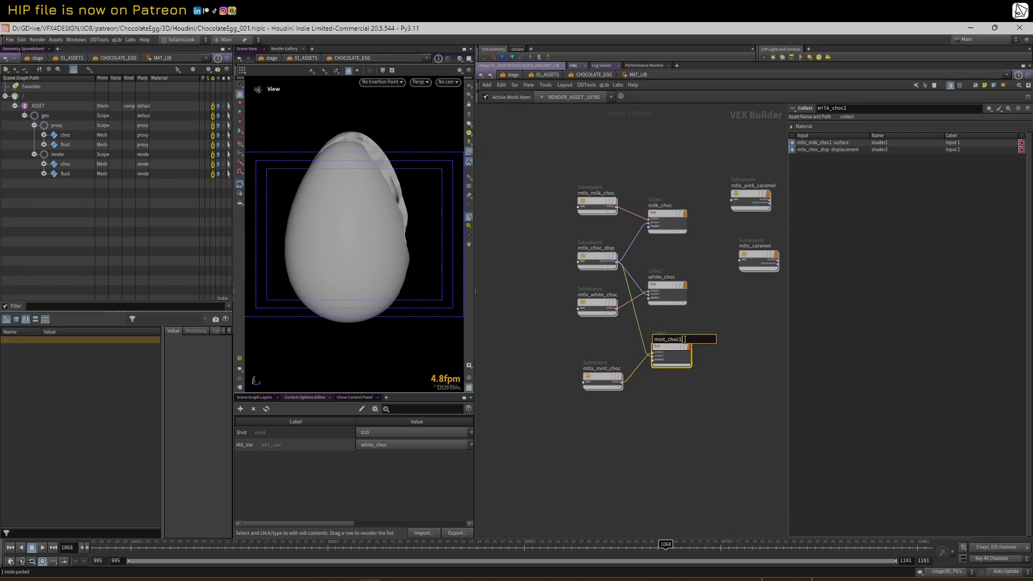
key("Return")
Step: Examine the shader network inside the mtlx_mint_choc subnetwork and return to the material library
double_click(591, 377)
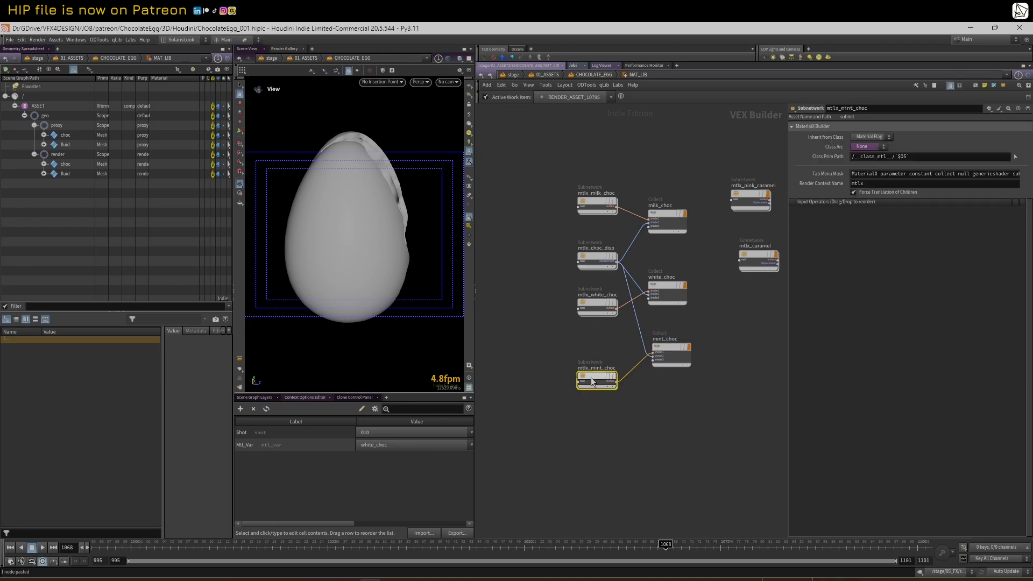
scroll(547, 205, "down", 2)
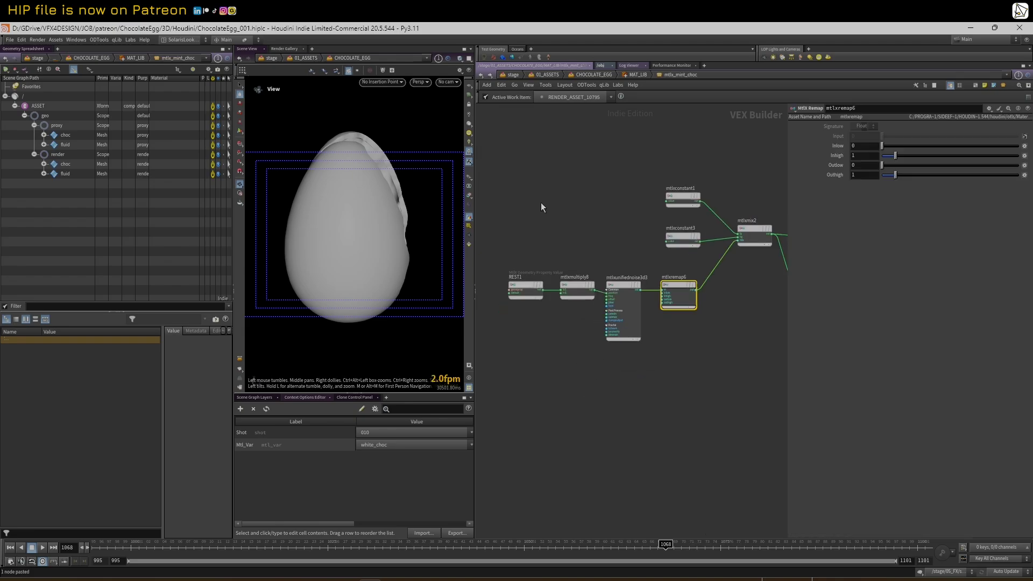
middle_click_drag(552, 194, 561, 224)
key("u")
Step: In the mint_choc component material, set the material path of the choc primitives to /ASSET/mtl/mint_choc
key("u")
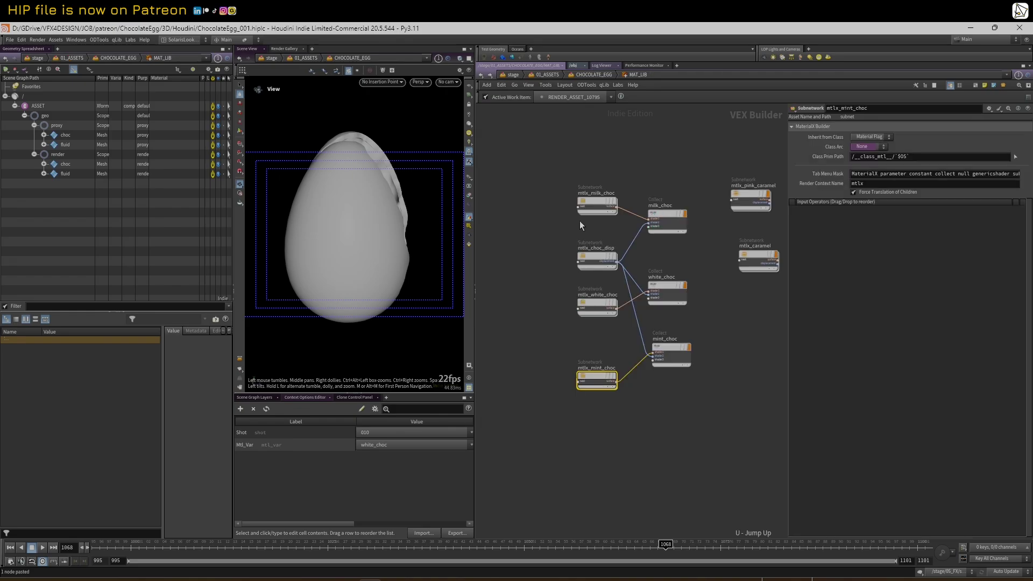
left_click(583, 343)
scroll(608, 377, "down", 2)
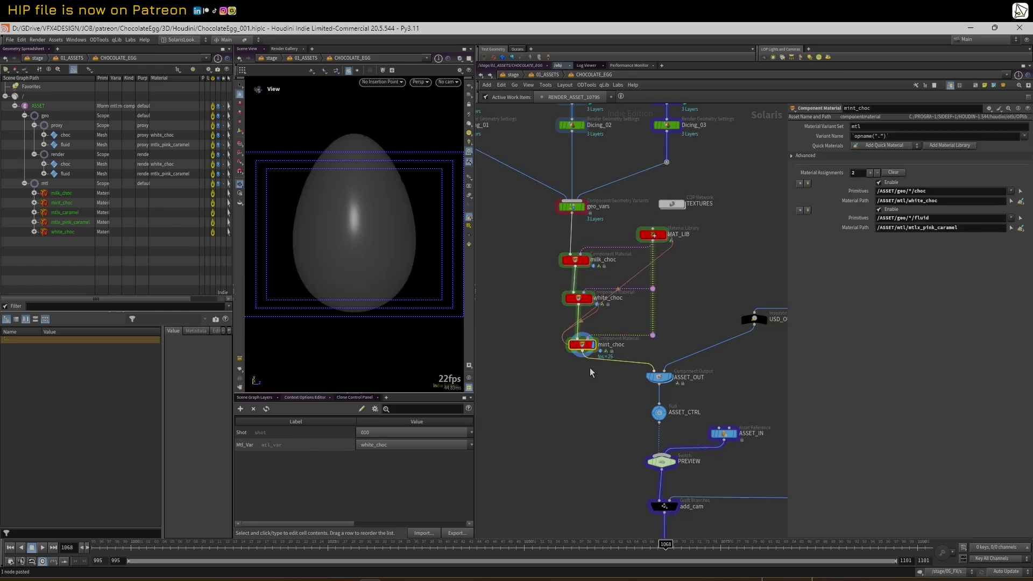
left_click(419, 82)
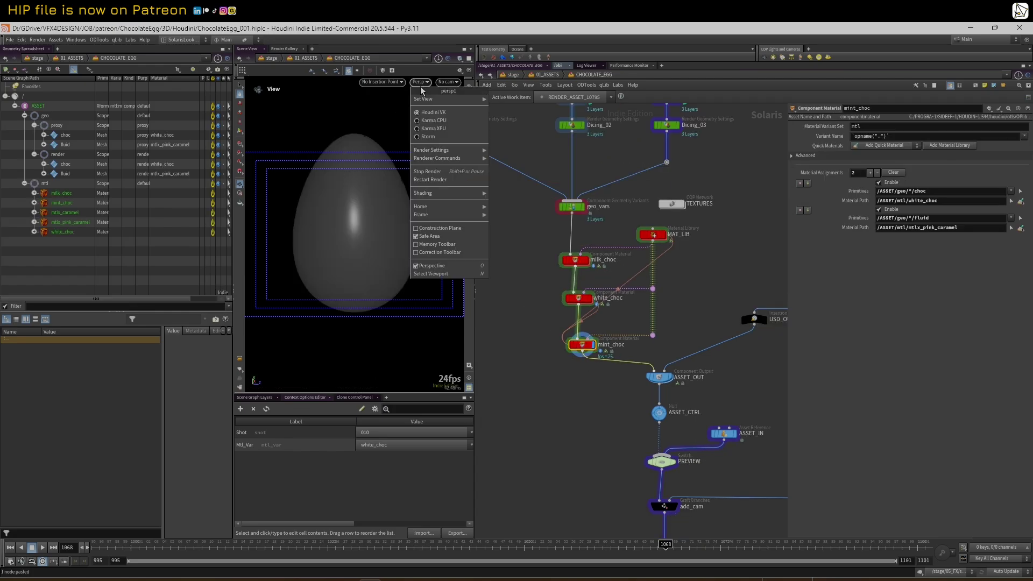
left_click(516, 342)
scroll(737, 291, "up", 2)
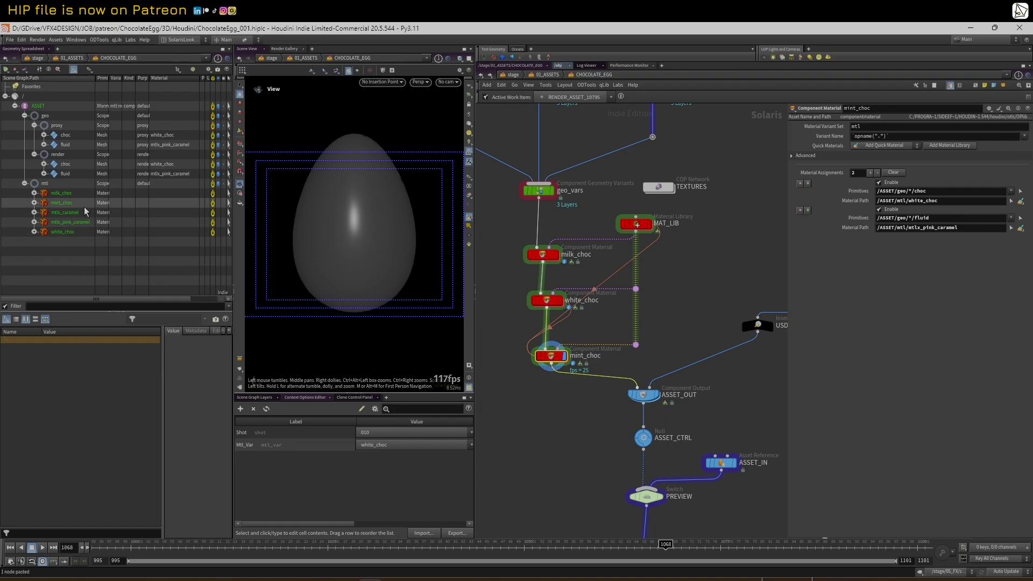
left_click(45, 204)
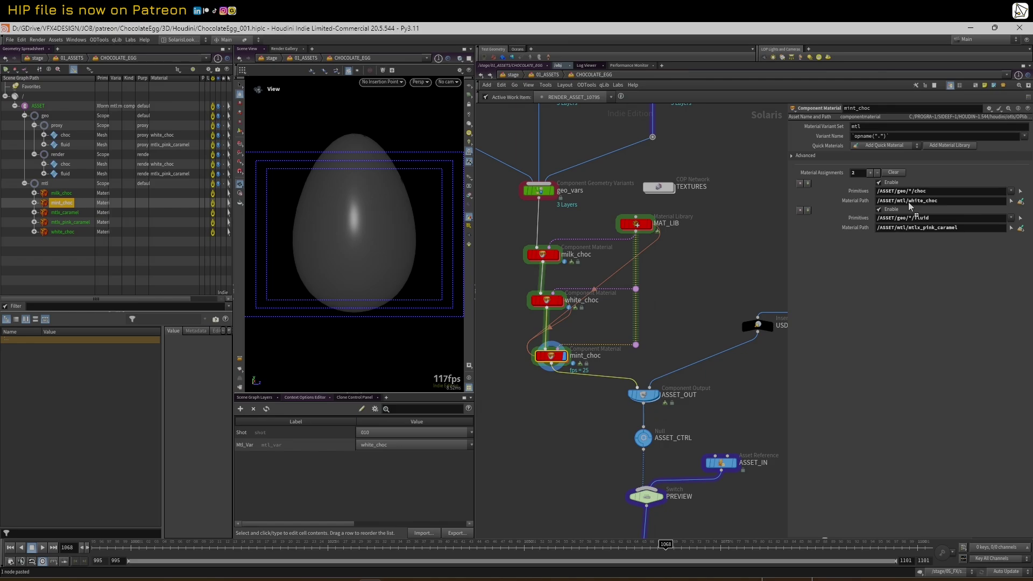
left_click_drag(908, 202, 907, 201)
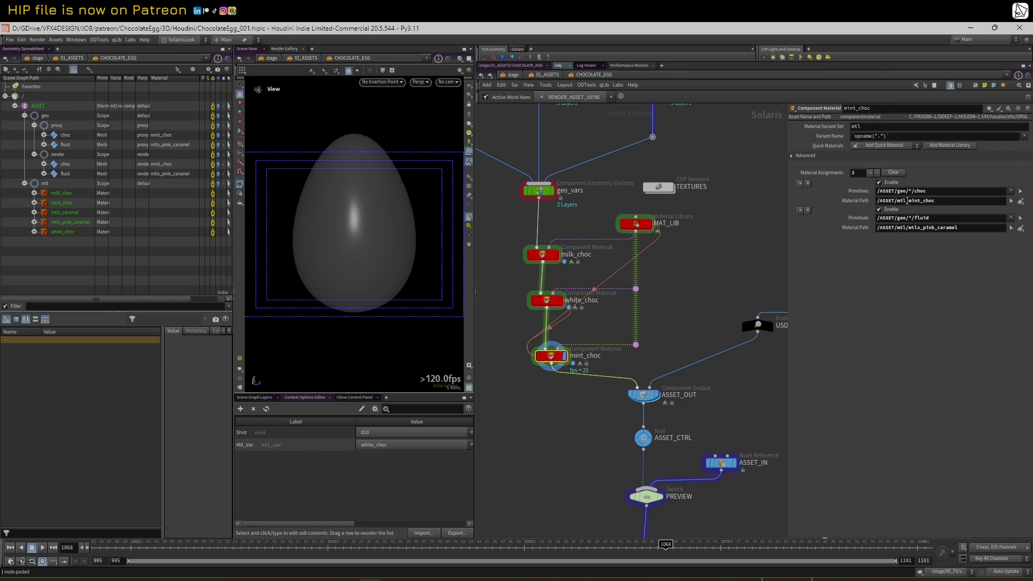
Step: In the MAT_LIB material library, duplicate the mtlx_caramel subnetwork below the original and name the copy mtlx_mint
double_click(629, 225)
left_click_drag(688, 259, 680, 351)
double_click(689, 343)
type("mint")
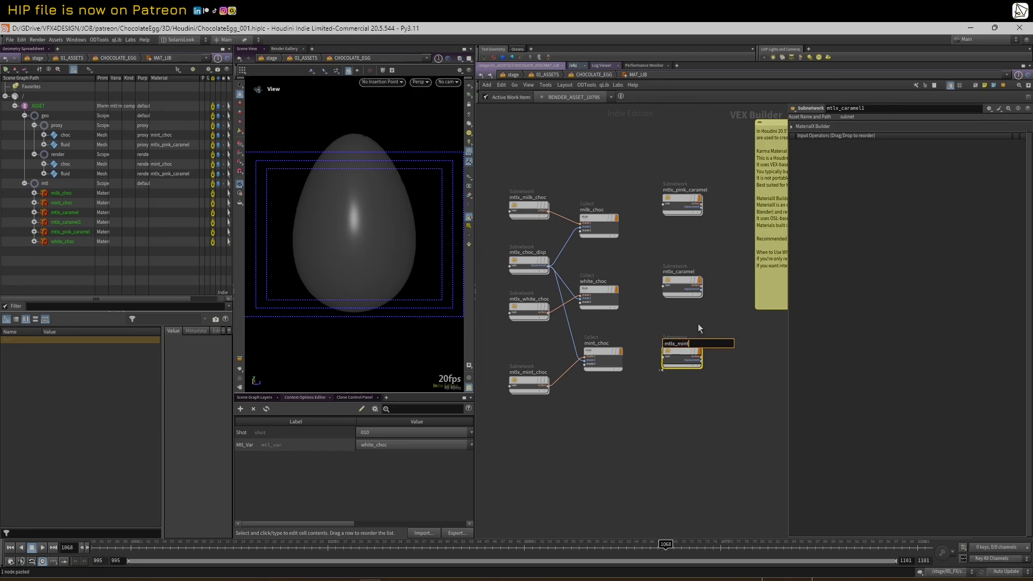
key("Return")
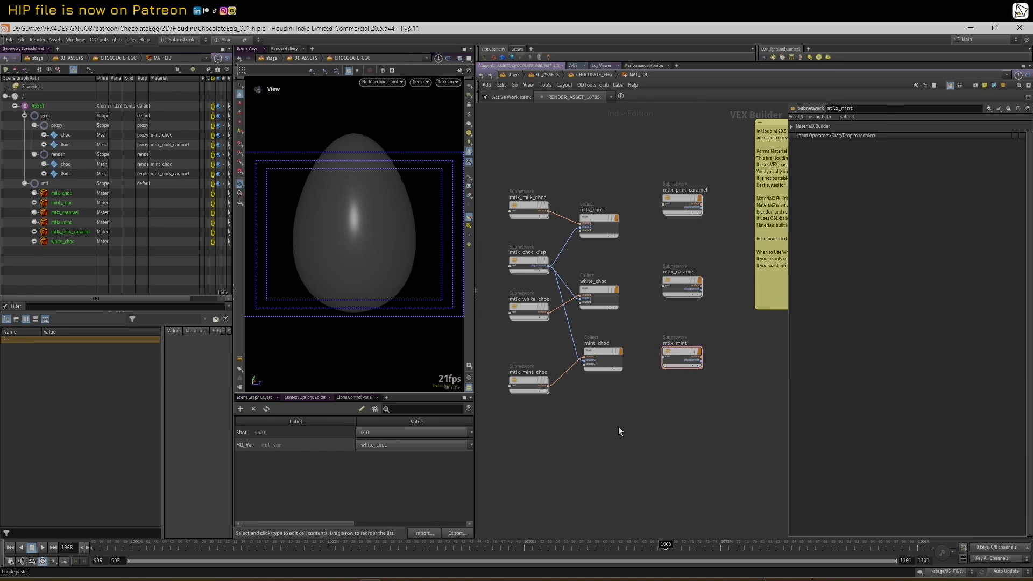
Step: In the mint_choc component material, set the material path of the fluid primitives to /ASSET/mtl/mtlx_mint
key("u")
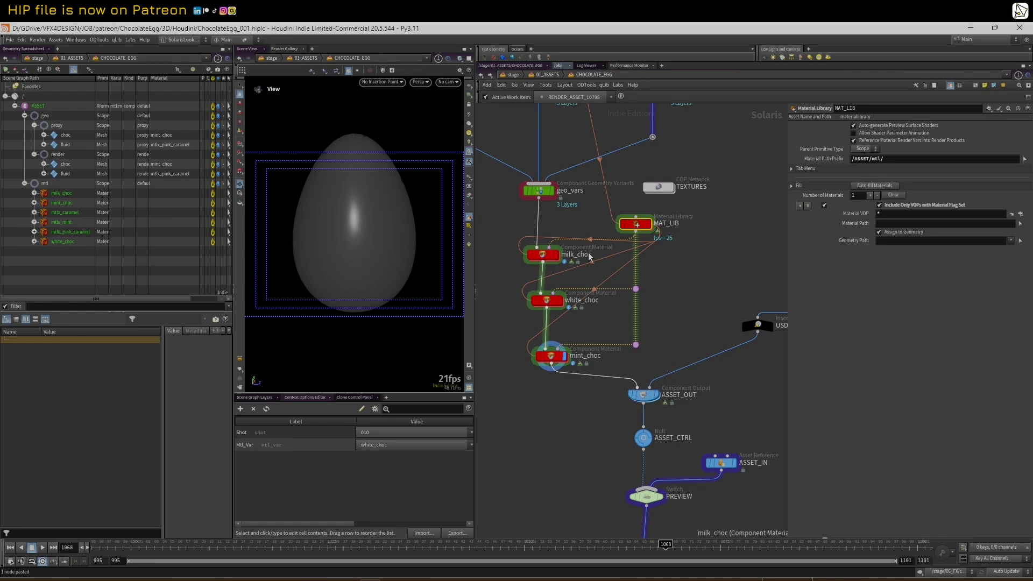
left_click(551, 359)
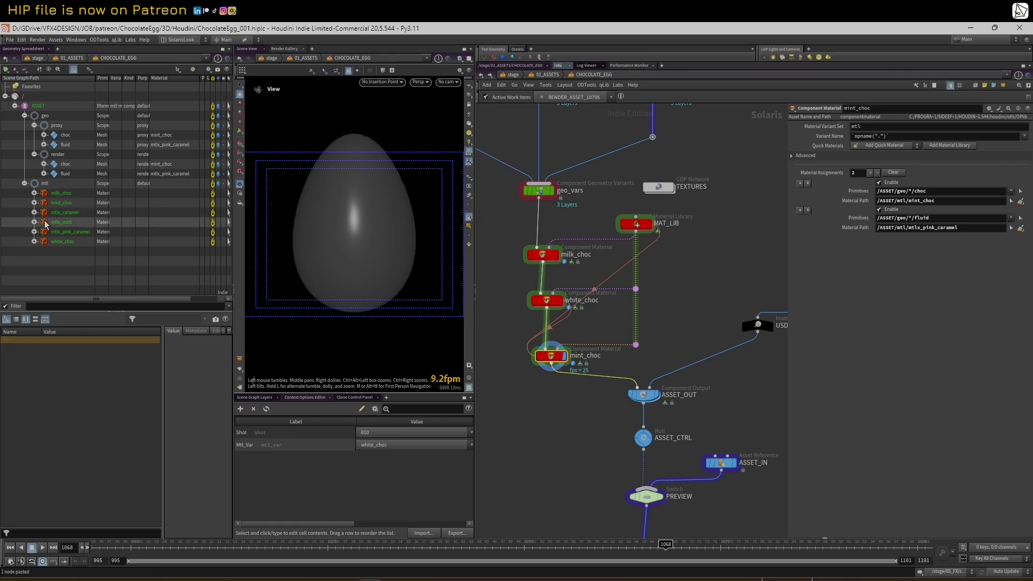
left_click_drag(46, 222, 908, 228)
left_click_drag(81, 197, 904, 201)
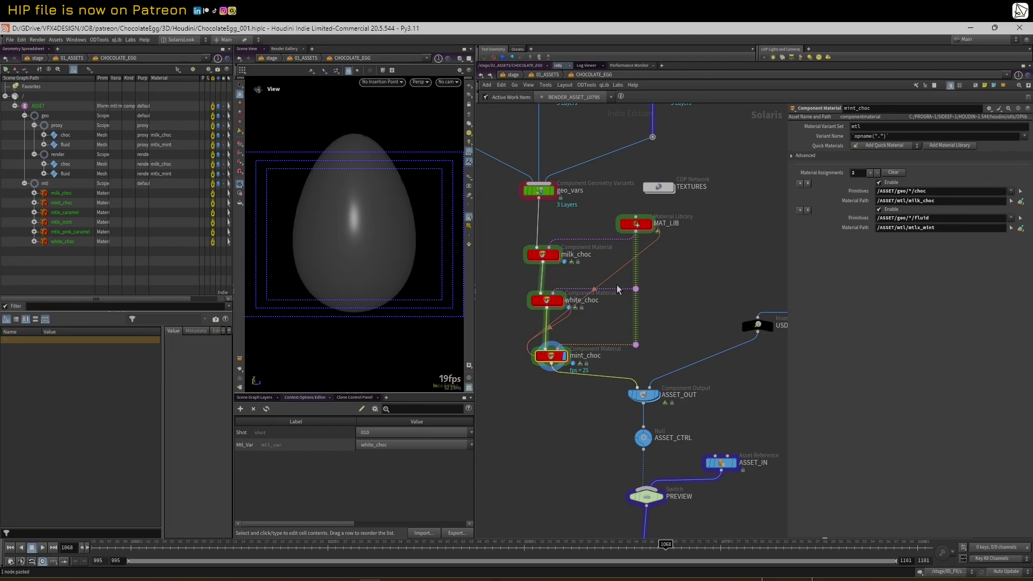
left_click_drag(45, 204, 624, 227)
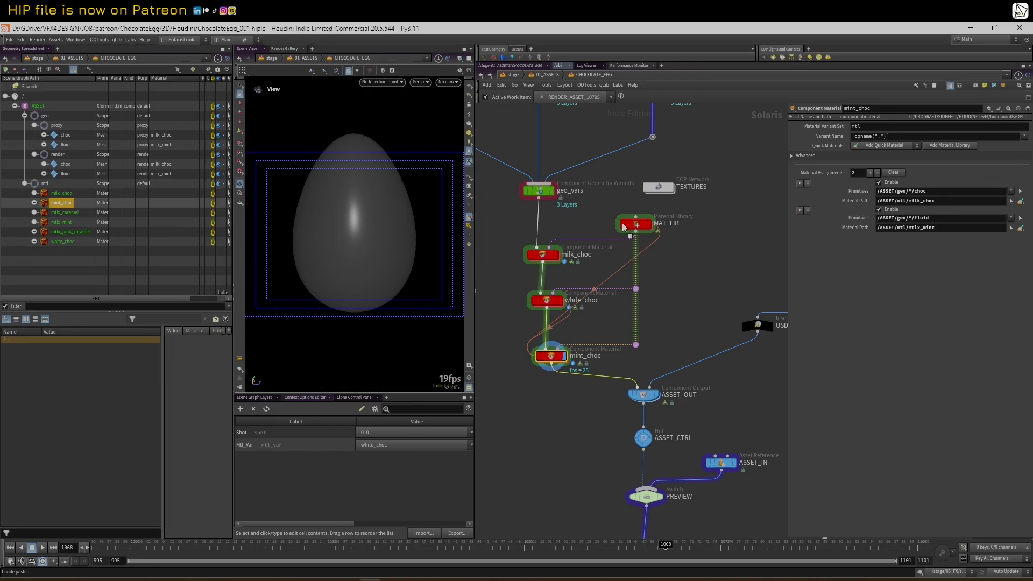
left_click_drag(937, 204, 936, 203)
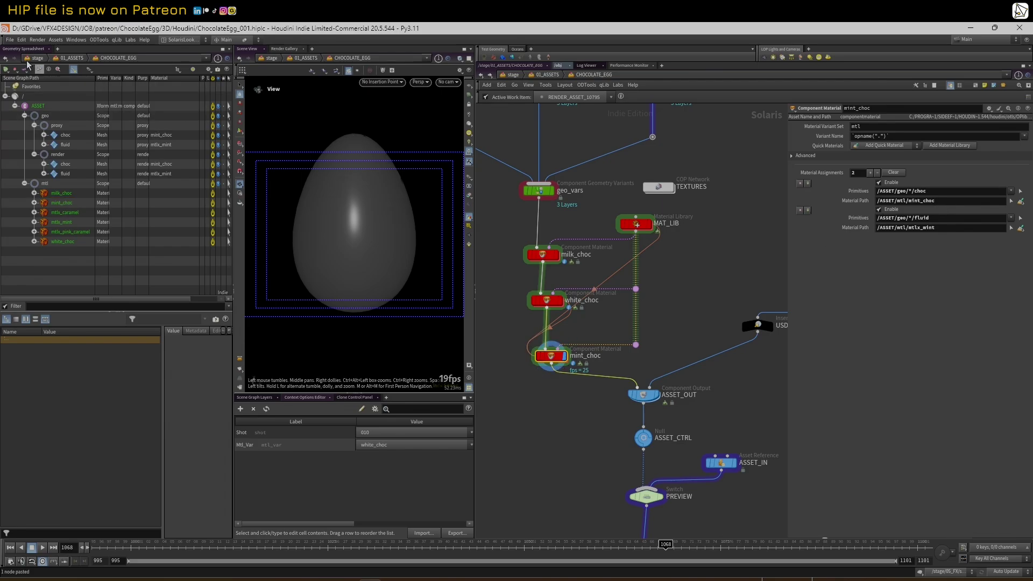
Step: Save the ChocolateEgg_001.hiplc scene file
left_click(10, 41)
left_click(16, 95)
scroll(377, 214, "down", 3)
left_click_drag(391, 210, 356, 217)
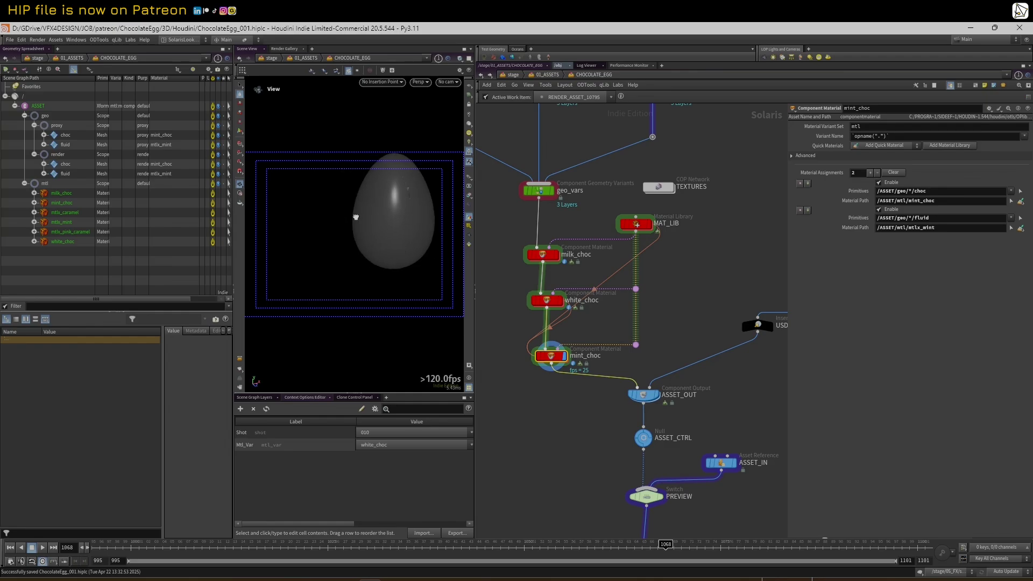
Step: Set the working variant of geo_vars to open and switch asset_vs_FX to input 1, the open_fx geometry
middle_click_drag(701, 260, 719, 348)
scroll(719, 348, "down", 2)
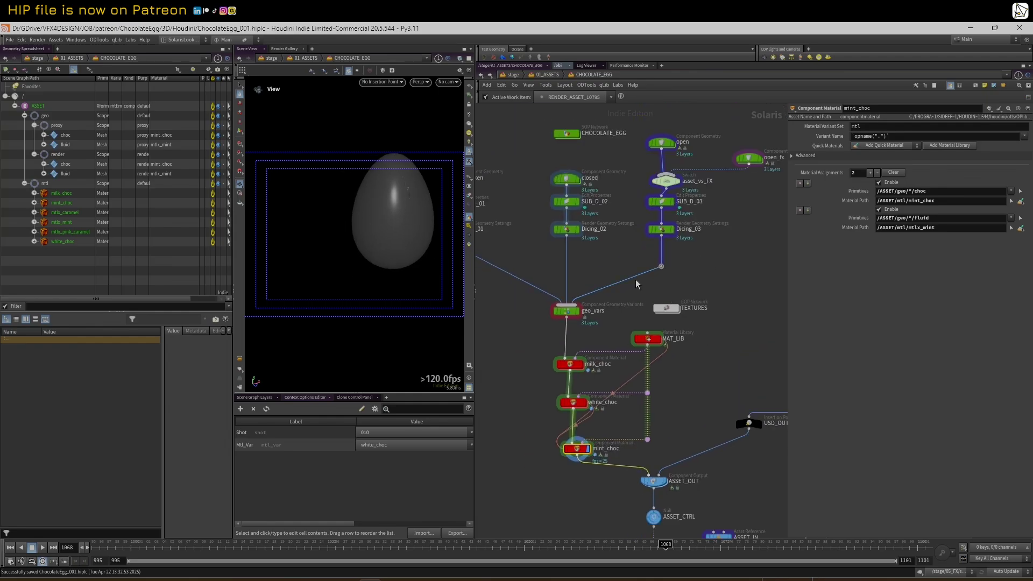
left_click(576, 311)
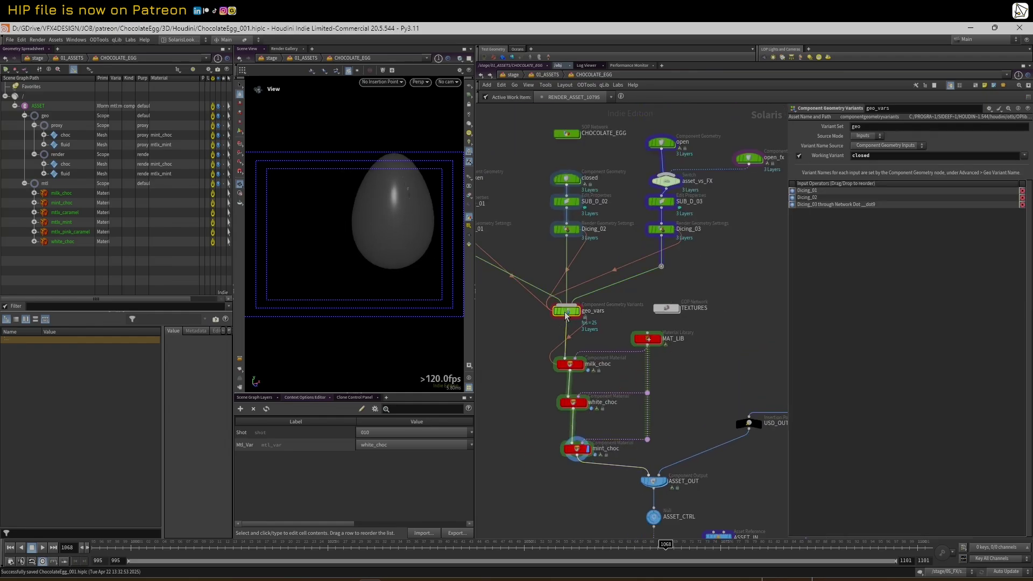
left_click(1025, 157)
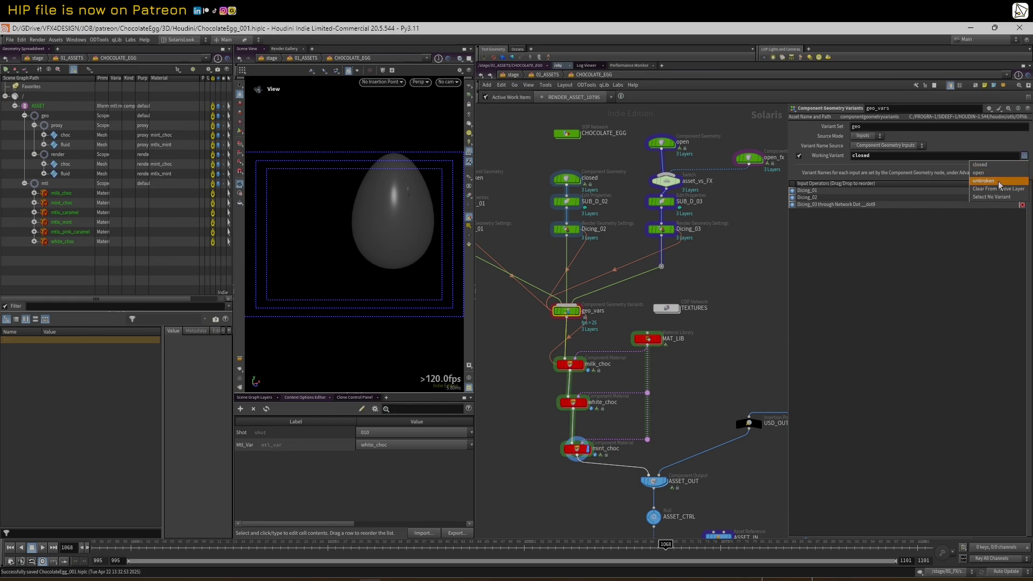
left_click(979, 172)
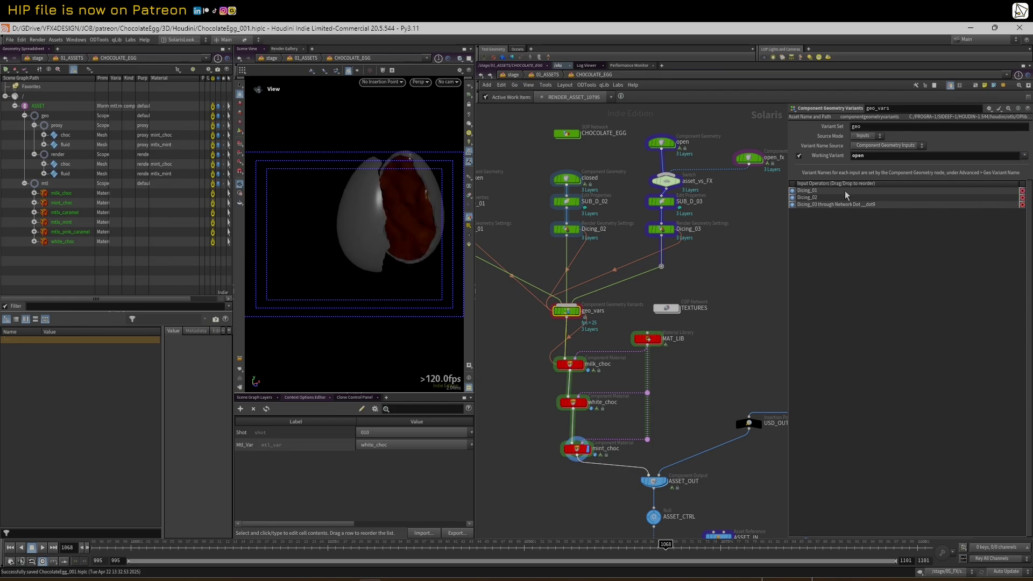
left_click(661, 186)
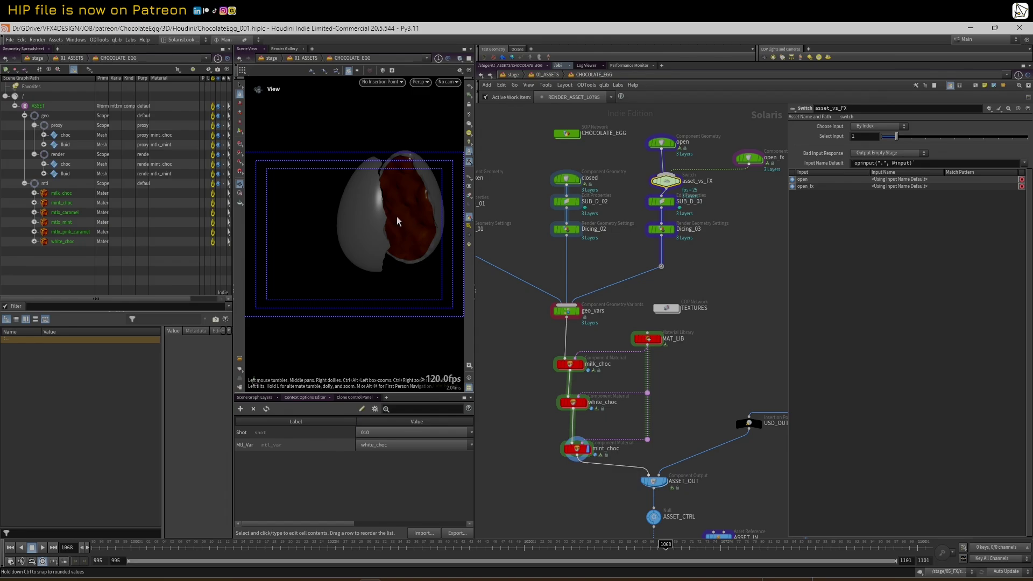
left_click_drag(398, 221, 342, 247)
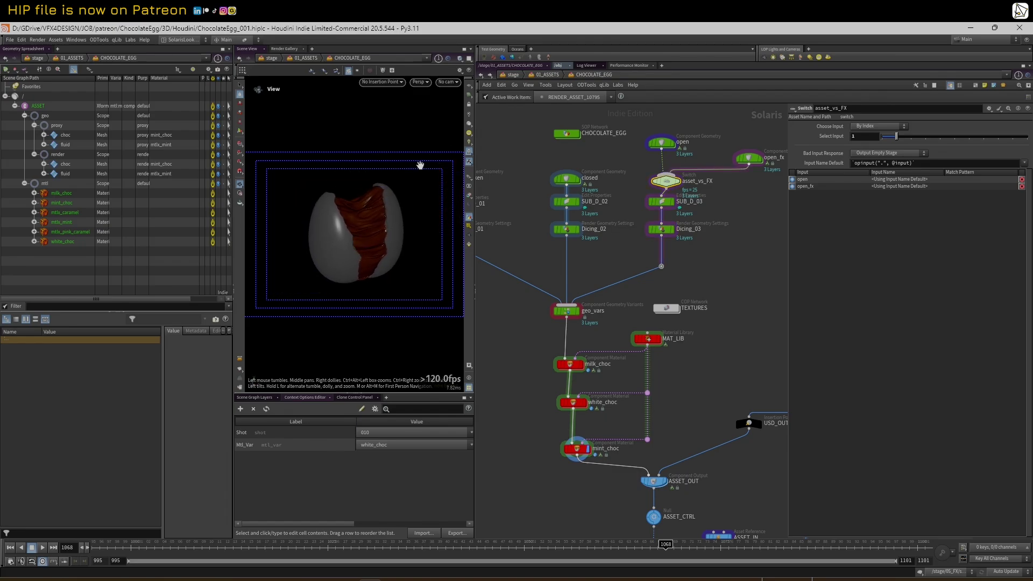
Step: Set the viewport renderer to Karma XPU and widen the network editor pane
left_click(421, 83)
left_click(418, 134)
left_click(420, 82)
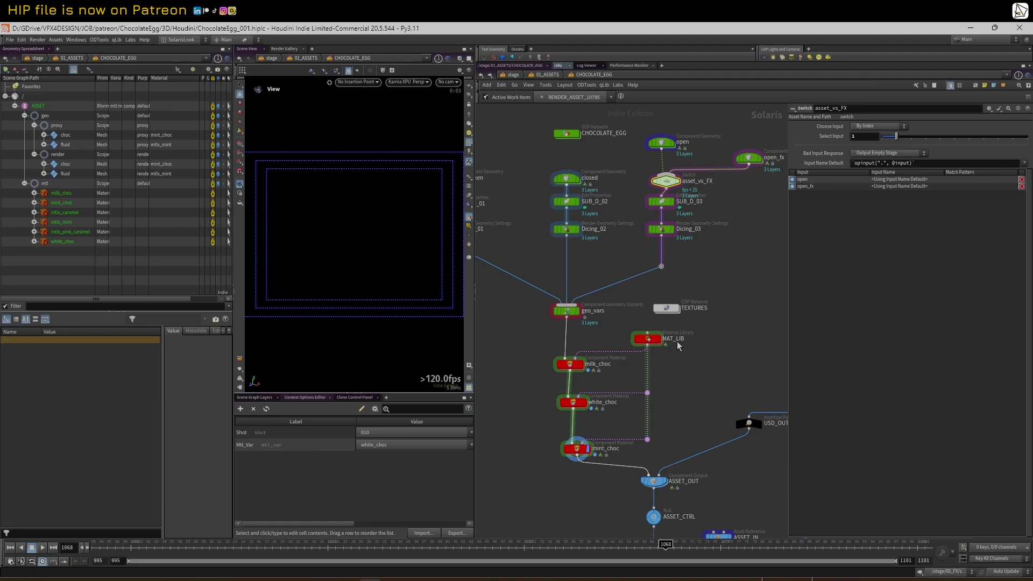
left_click_drag(786, 291, 830, 294)
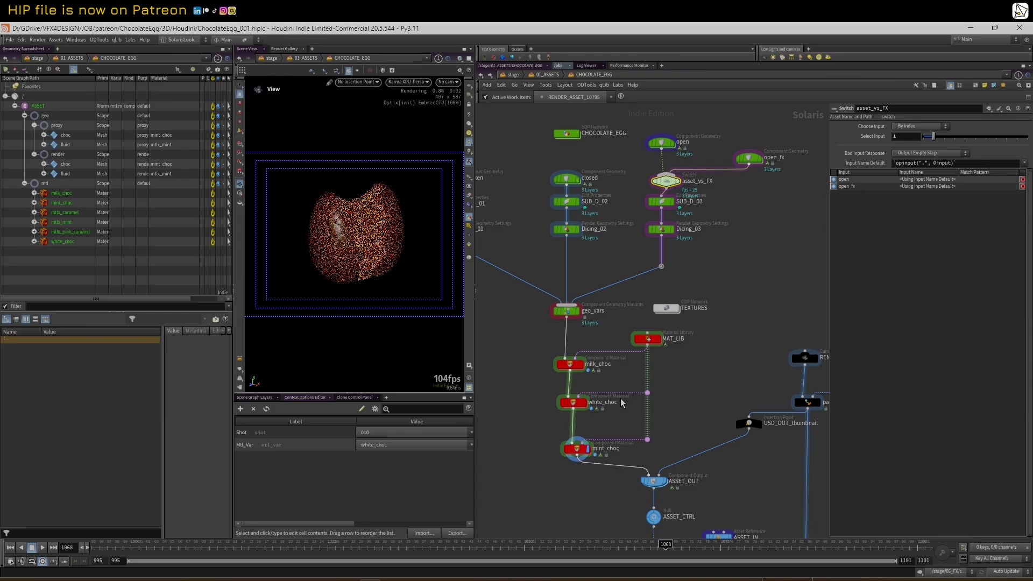
Step: Inside the mtlx_mint_choc shader in MAT_LIB, darken the mtlxconstant1 color to a value of 0.029
double_click(648, 340)
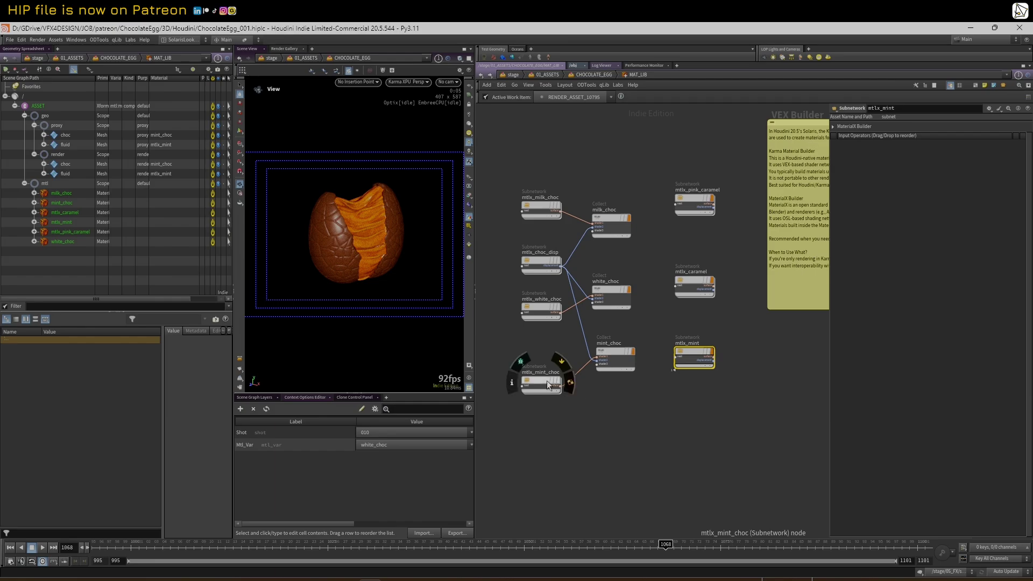
double_click(534, 382)
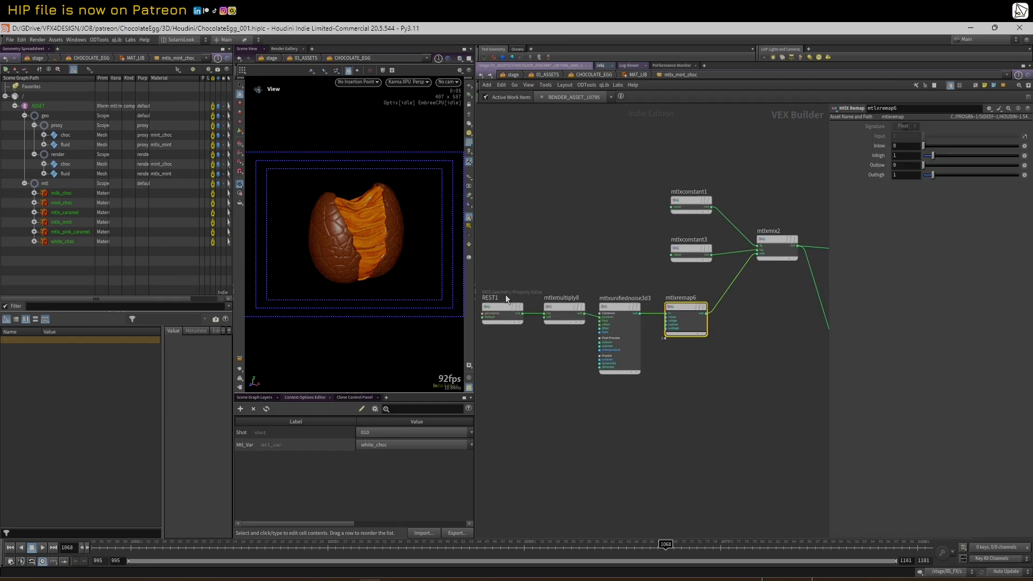
left_click(688, 200)
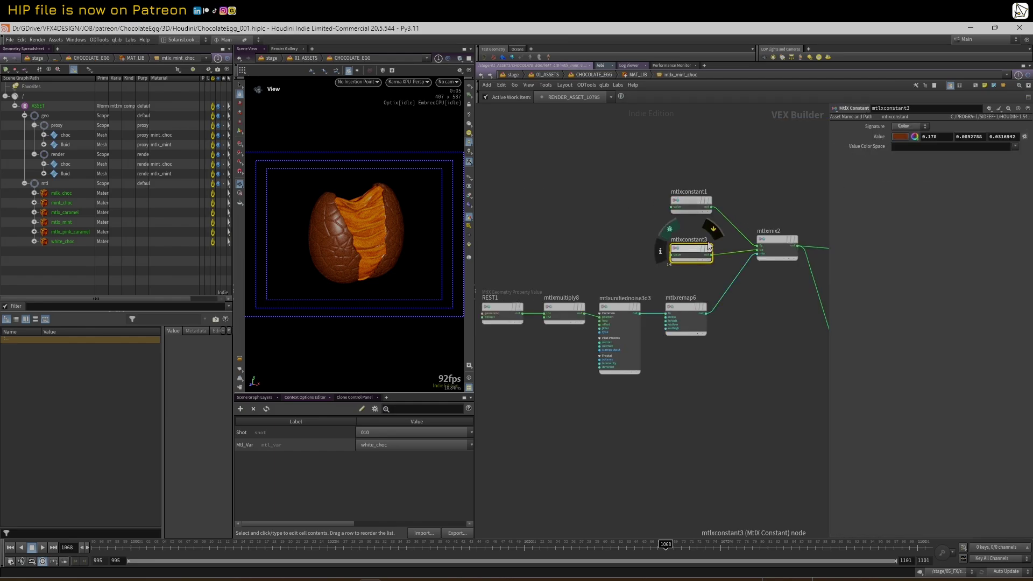
left_click(902, 137)
left_click_drag(926, 197, 915, 201)
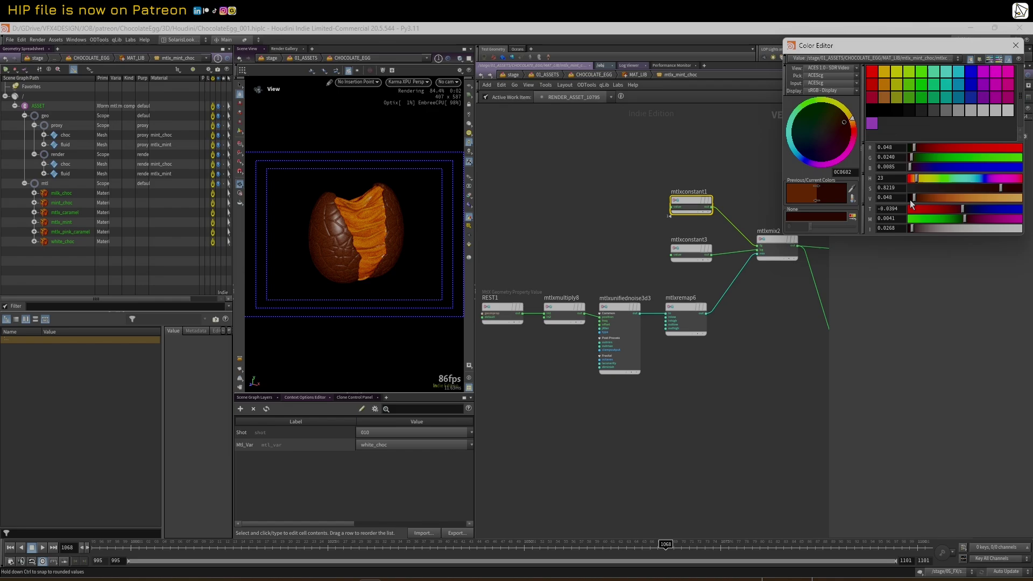
left_click_drag(910, 200, 913, 203)
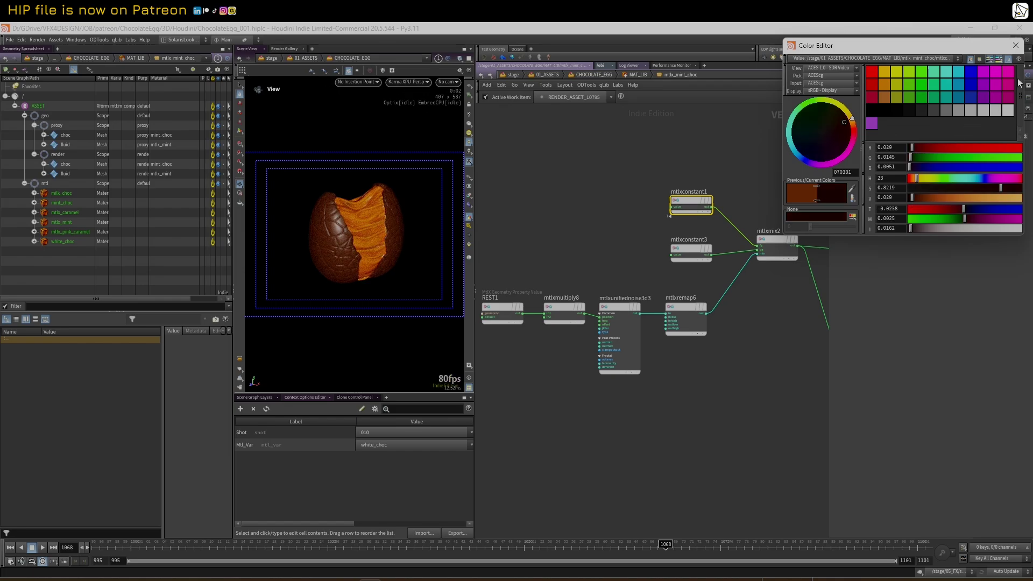
left_click(1016, 46)
Step: Darken the mtlxconstant3 color in the mtlx_mint_choc shader to a value of 0.024
left_click(686, 249)
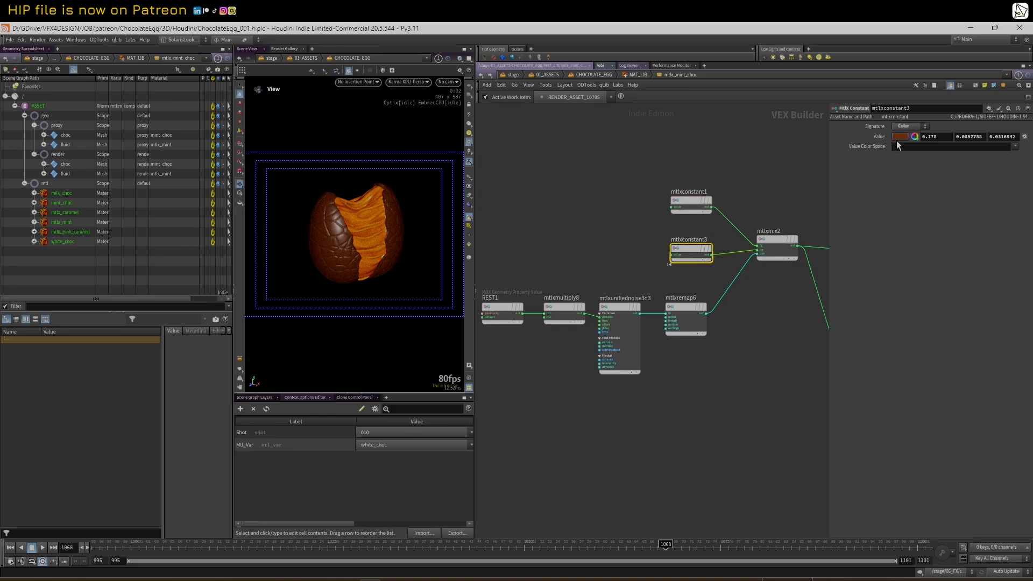
left_click(900, 136)
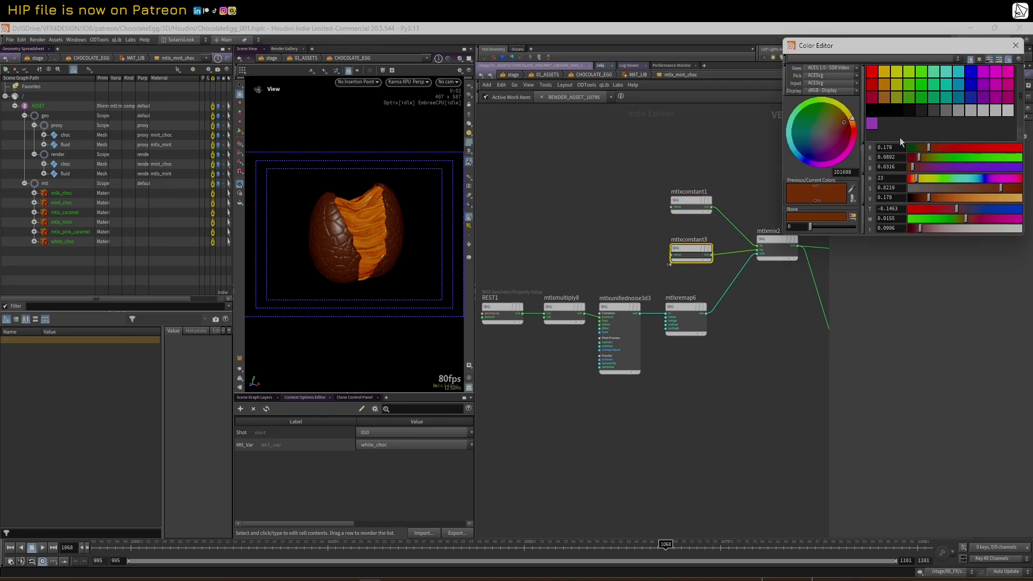
left_click(912, 199)
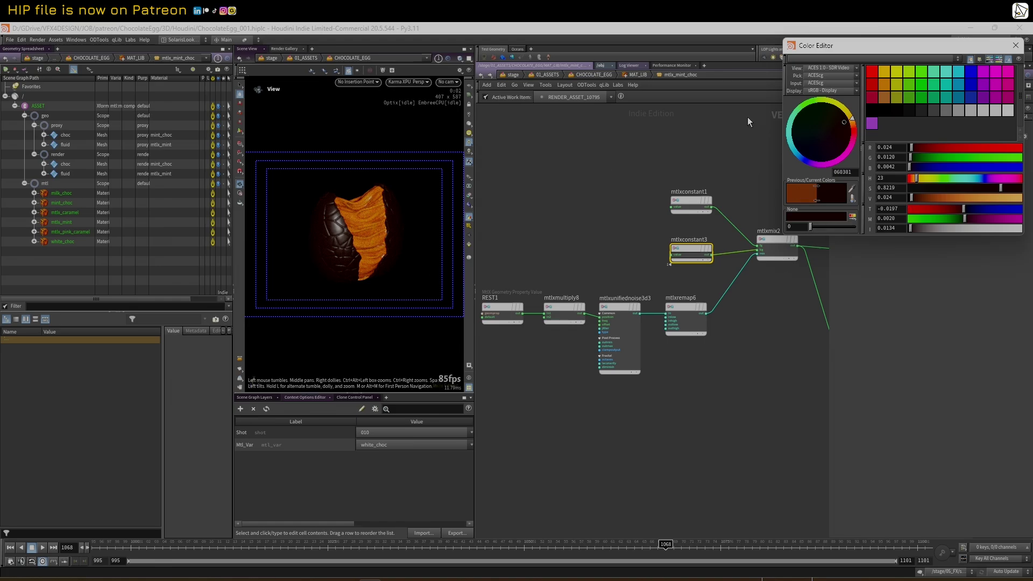
left_click(1016, 45)
key("h")
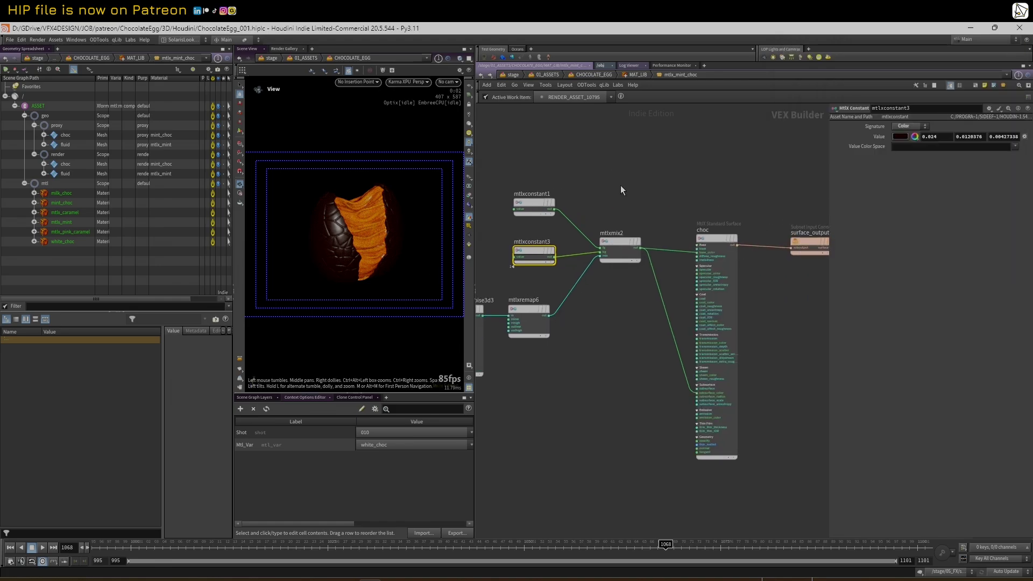
Step: Inside the mtlx_mint shader in MAT_LIB, set the base color of the caramel standard surface to white
key("u")
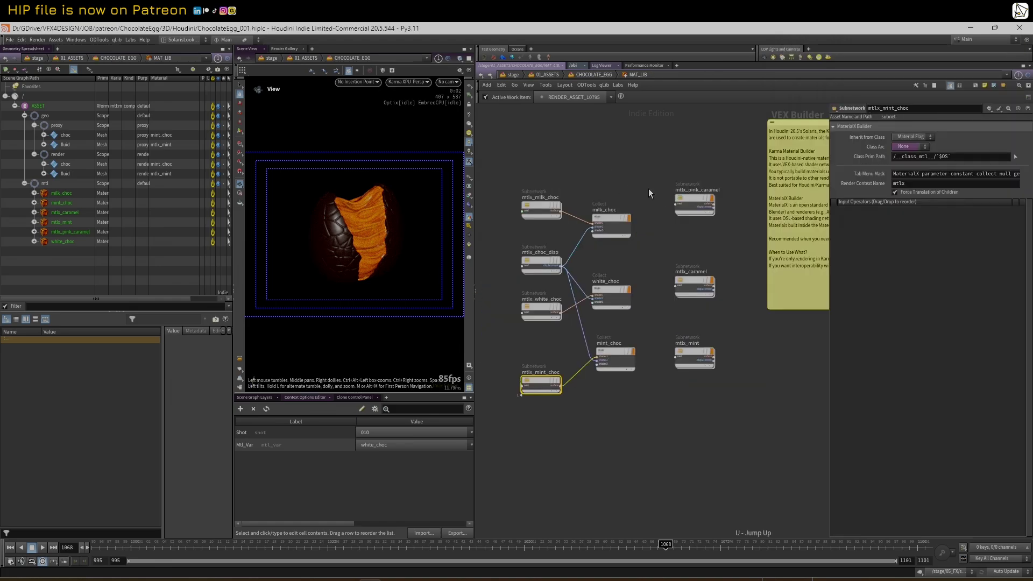
left_click(691, 361)
double_click(690, 359)
key("h")
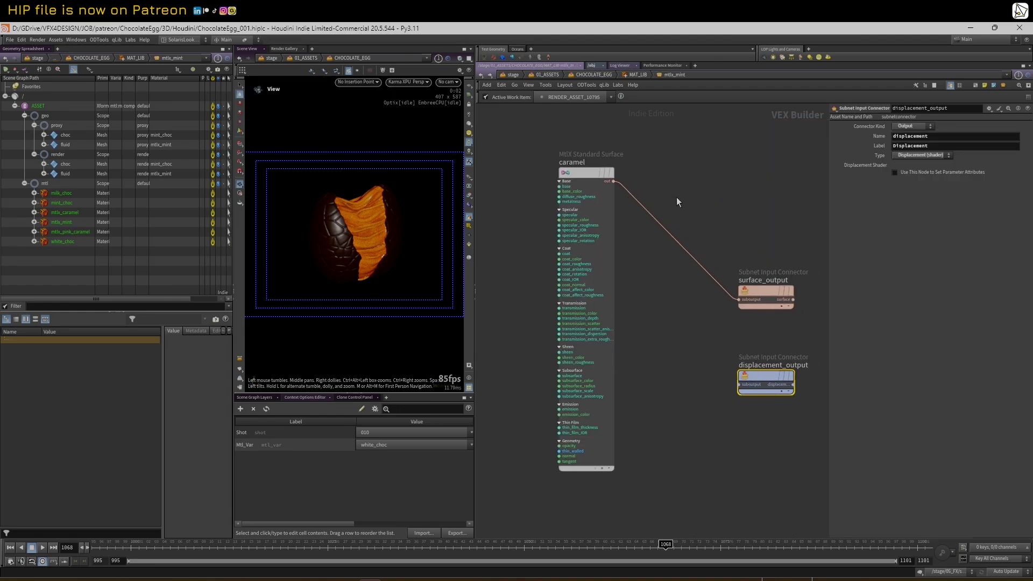
left_click(586, 177)
middle_click_drag(679, 157, 765, 168)
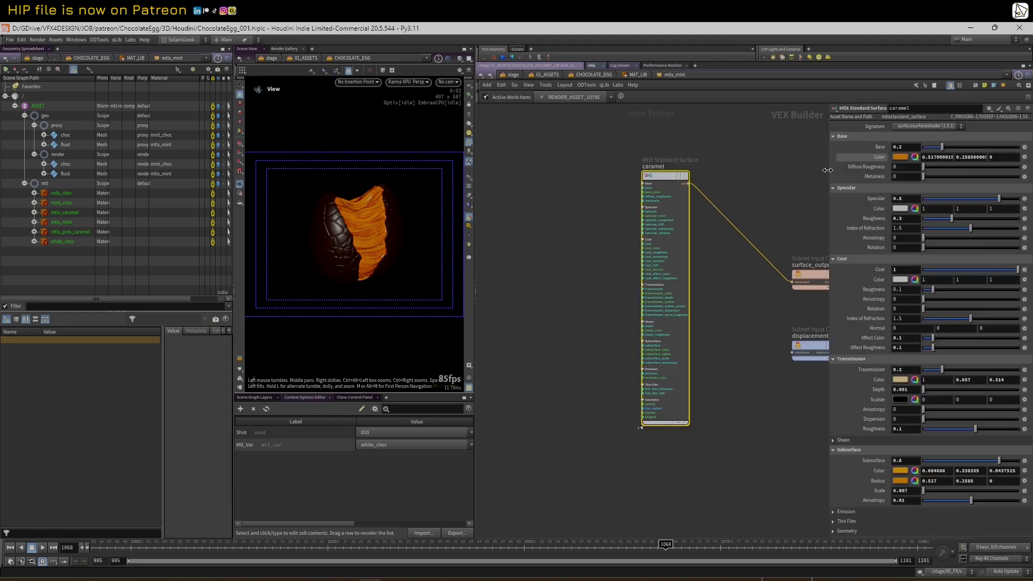
left_click_drag(830, 172, 751, 172)
middle_click_drag(737, 264, 659, 249)
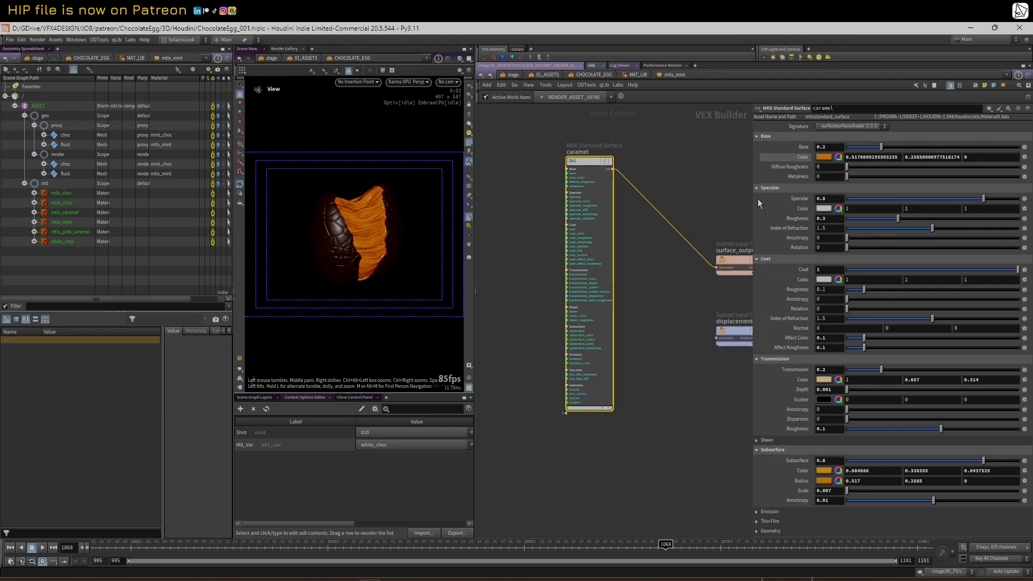
left_click(822, 157)
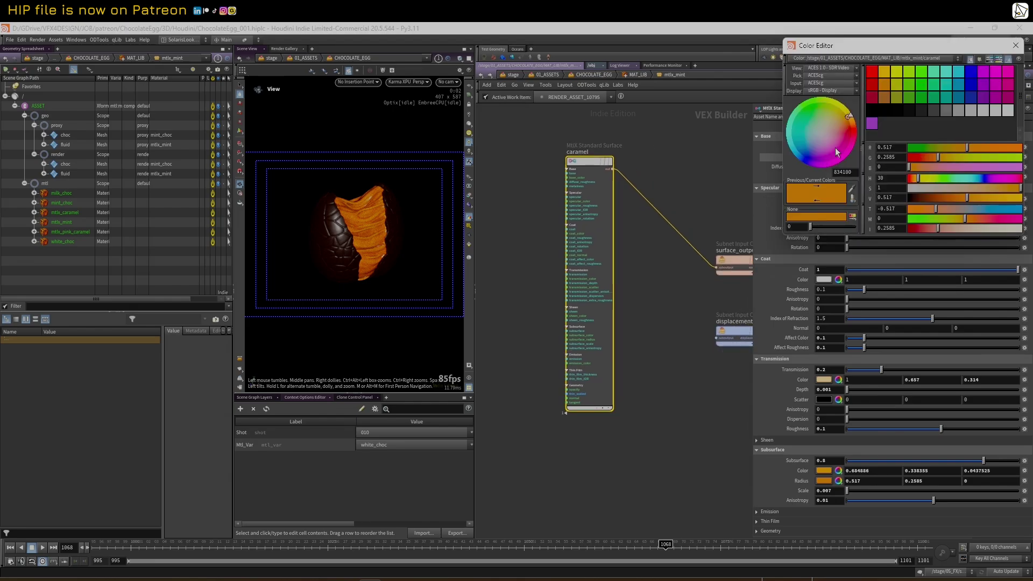
left_click(1005, 113)
left_click(1016, 45)
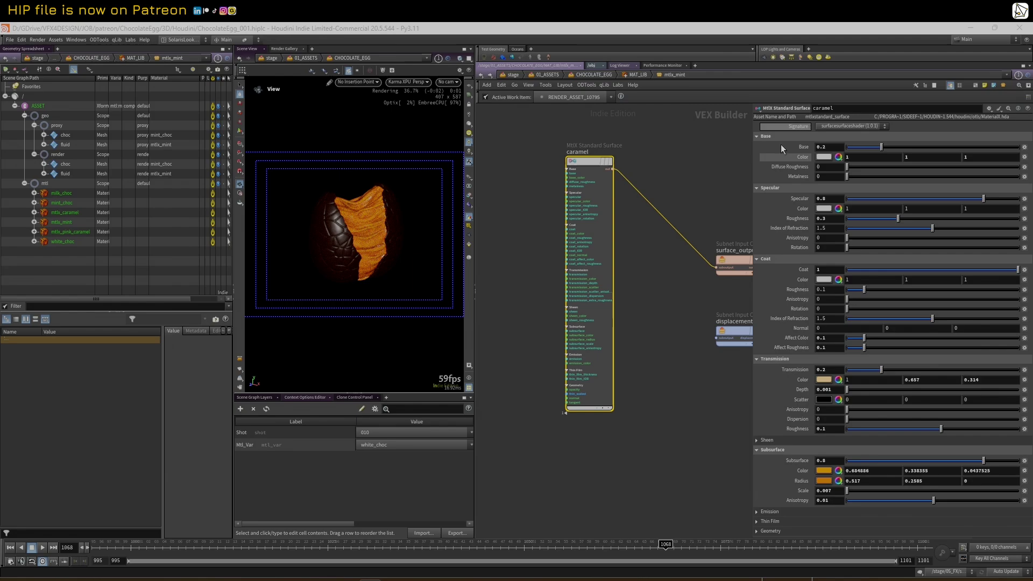
Step: Revert the transmission color of the caramel surface to its default
left_click(824, 380)
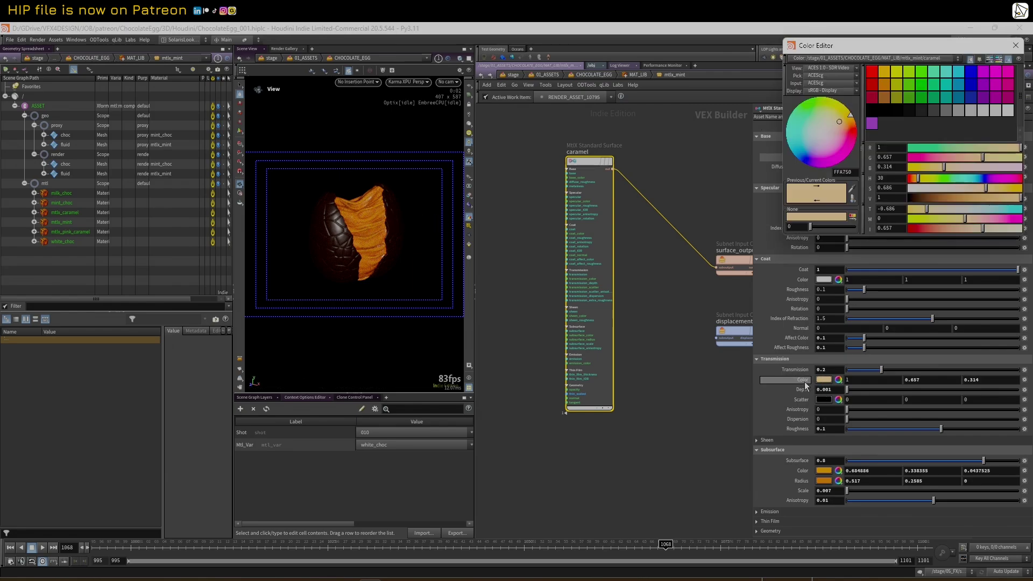
left_click(1016, 45)
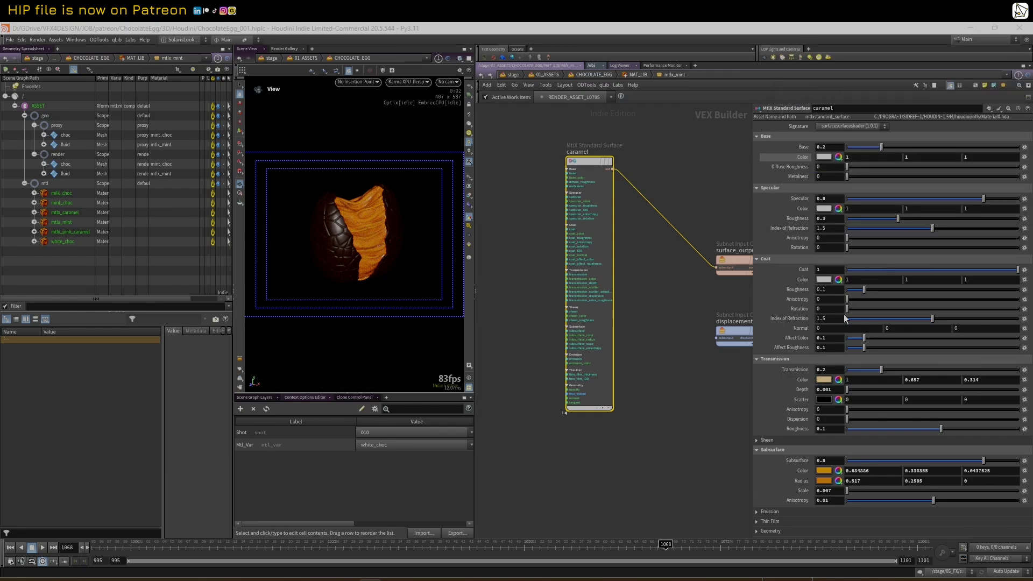
right_click(808, 380)
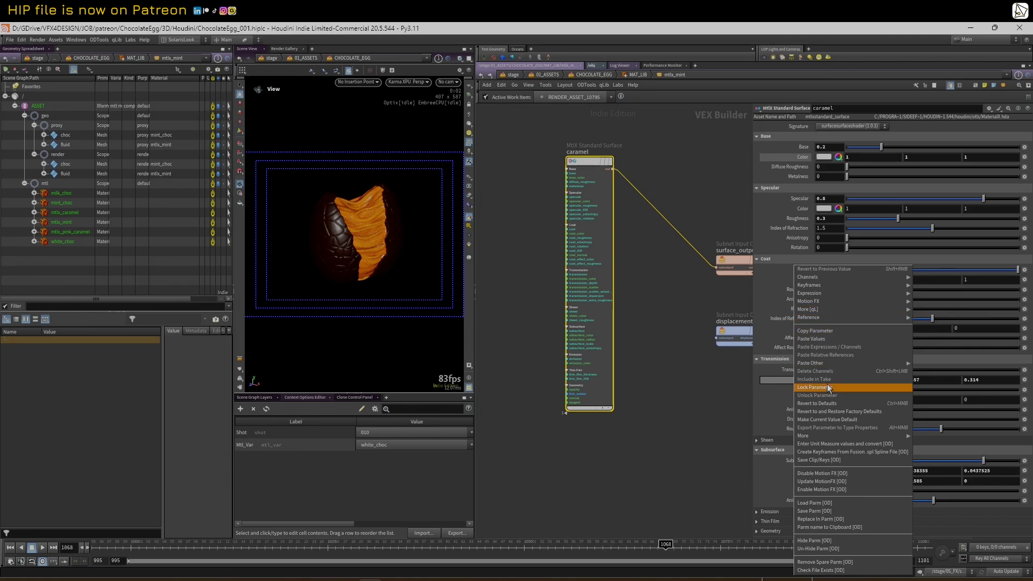
left_click(827, 404)
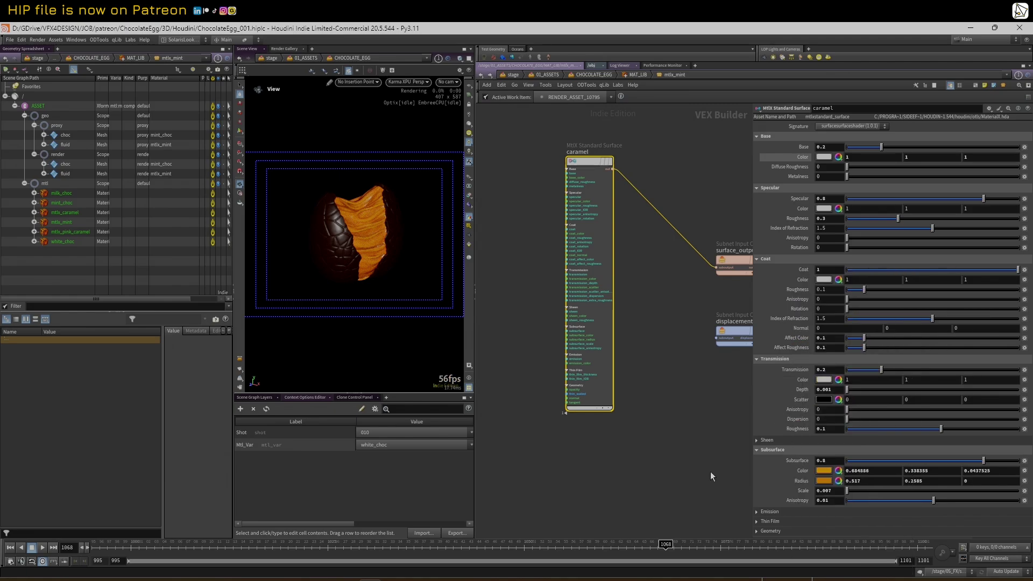
Step: Revert the subsurface radius and subsurface color of the caramel surface to their defaults
right_click(793, 480)
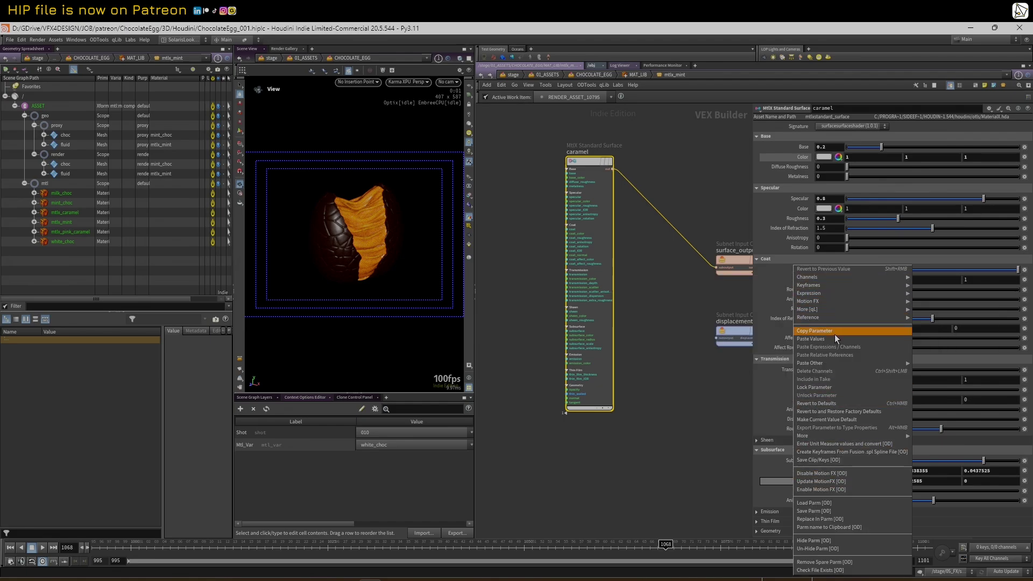
left_click(793, 435)
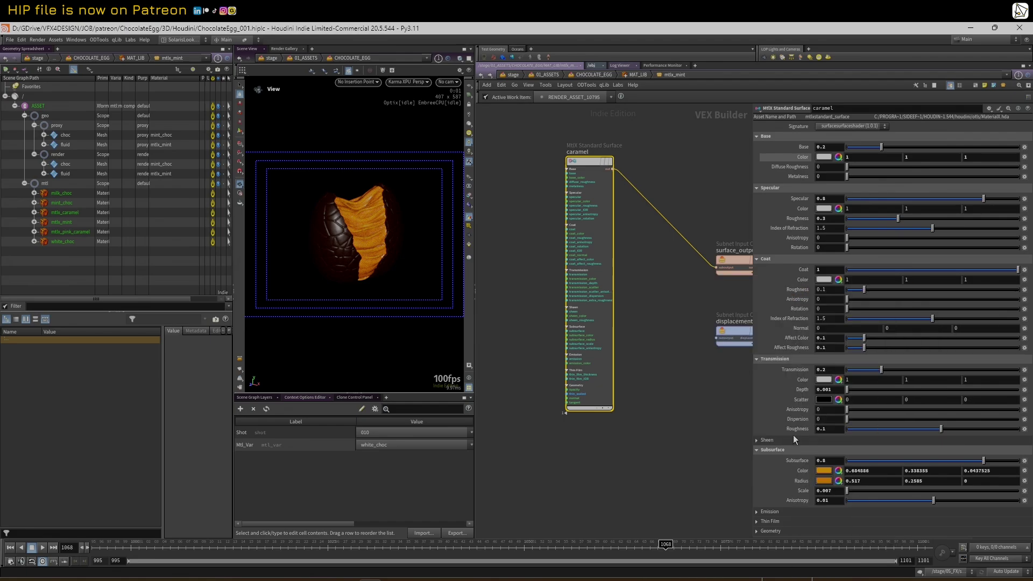
right_click(798, 471)
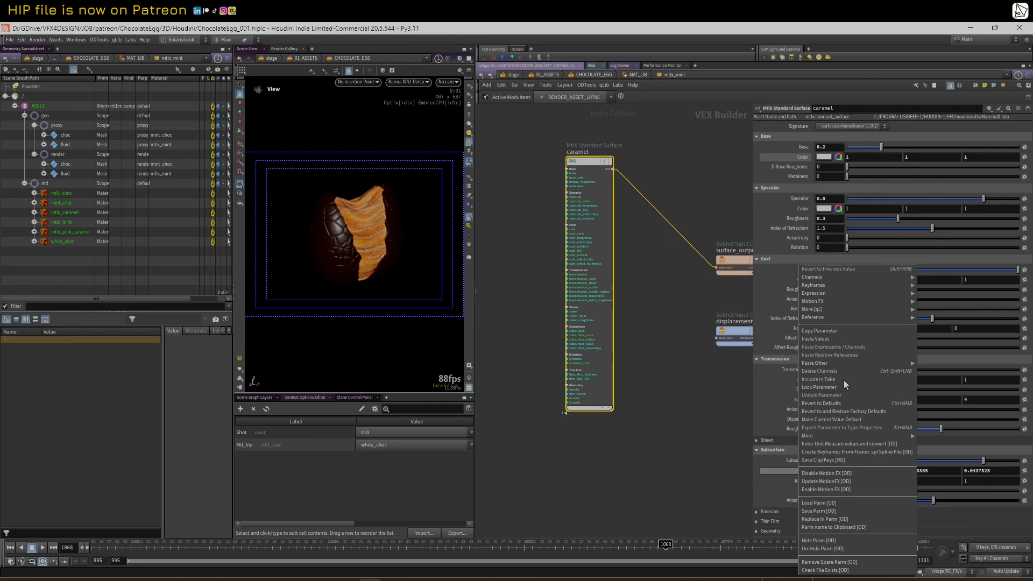
left_click(828, 403)
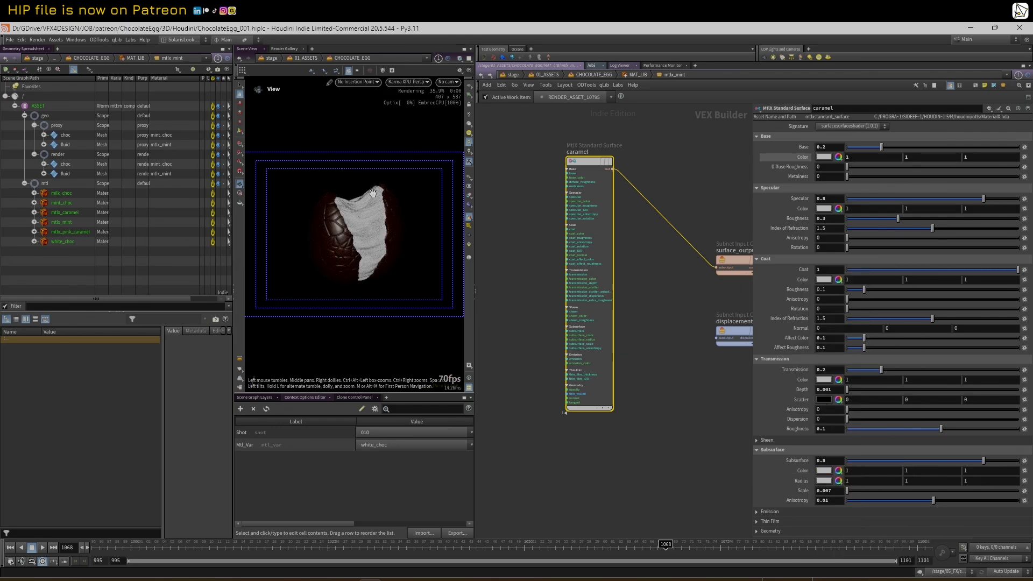
Step: Return to the CHOCOLATE_EGG network and switch the working variant of geo_vars back to the closed egg
middle_click_drag(708, 409, 720, 400)
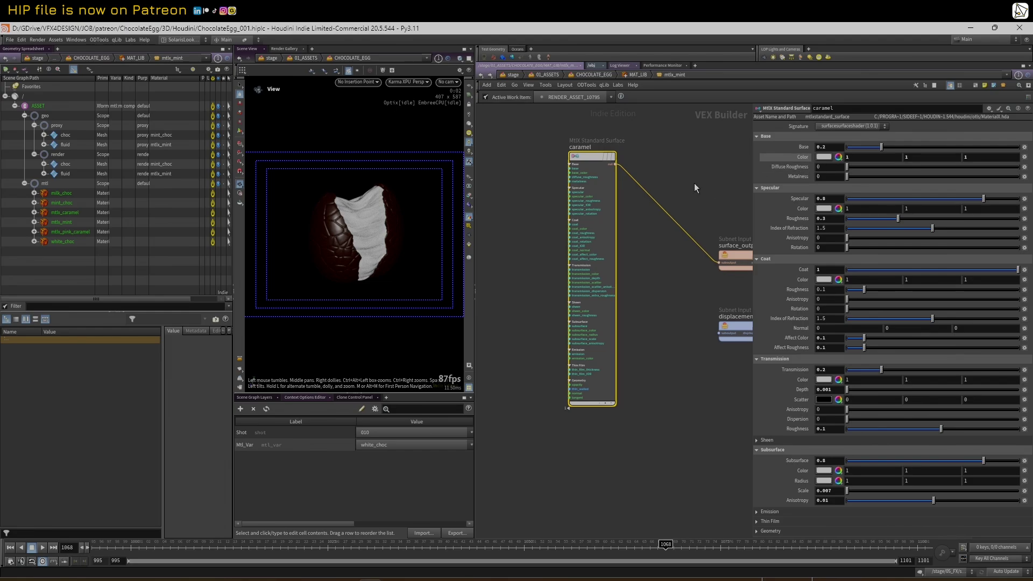
key("u")
key("u")
middle_click_drag(694, 409, 646, 270)
left_click(609, 339)
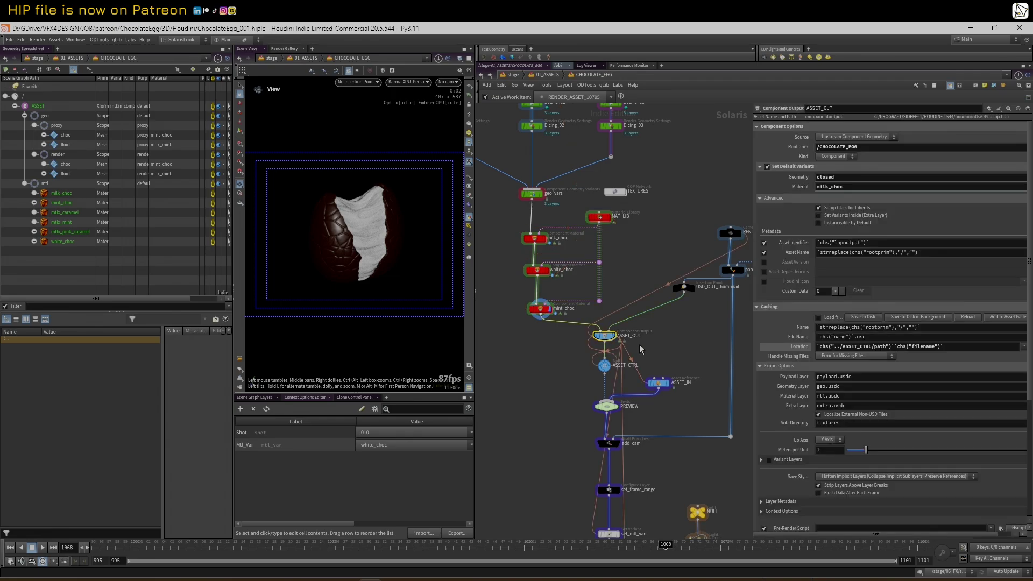
left_click(532, 195)
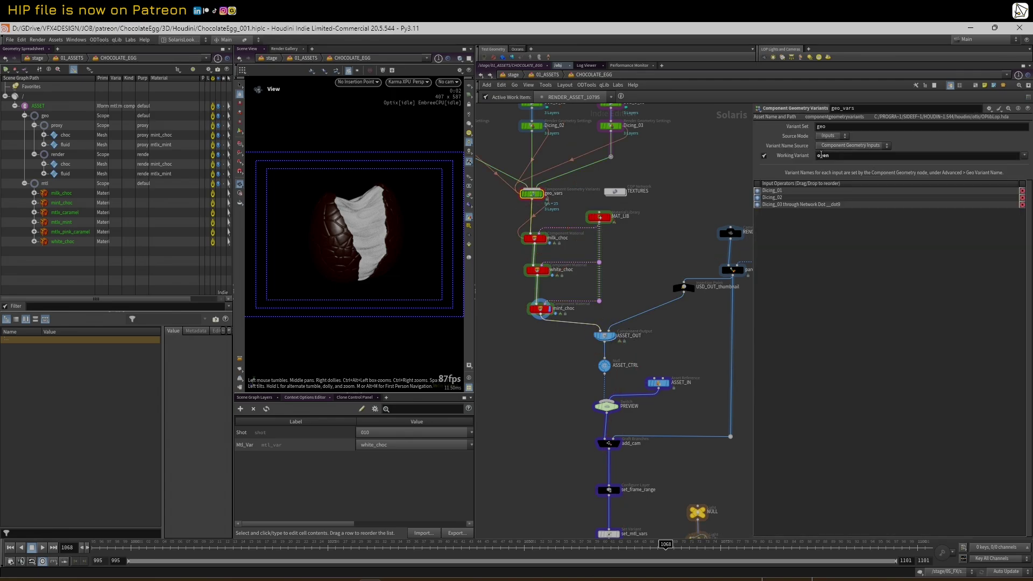
left_click(605, 336)
middle_click_drag(674, 342, 641, 296)
scroll(631, 309, "down", 1)
scroll(641, 296, "up", 1)
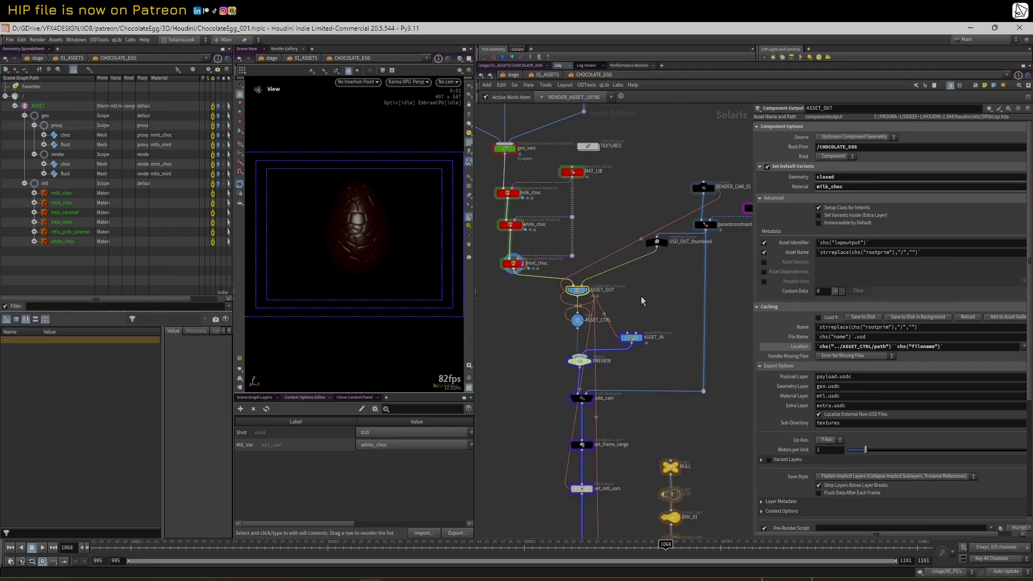
Step: Check the PREVIEW switch and display the add_lights node's output in the viewport
left_click(578, 365)
middle_click_drag(679, 377, 670, 194)
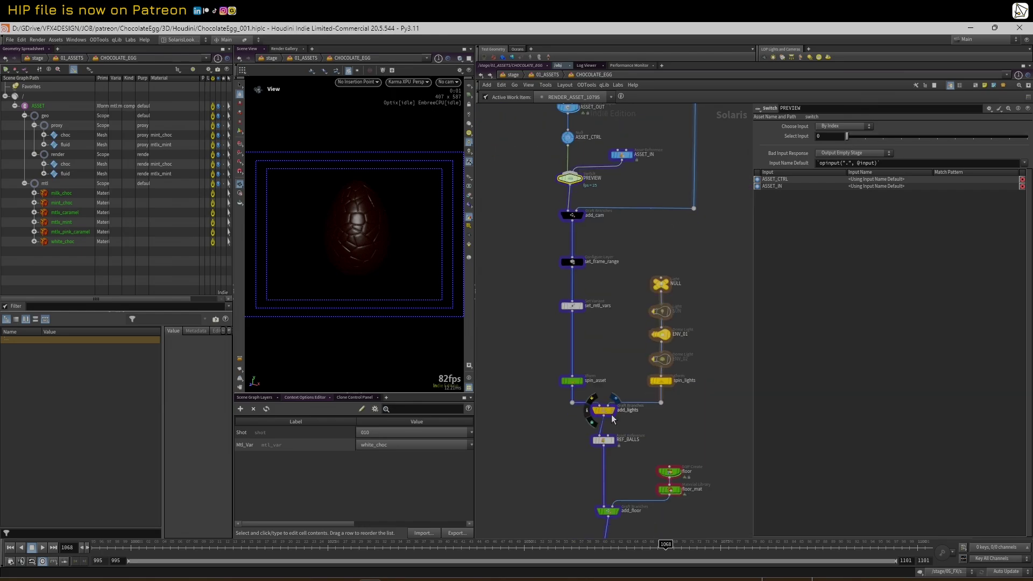
left_click(602, 410)
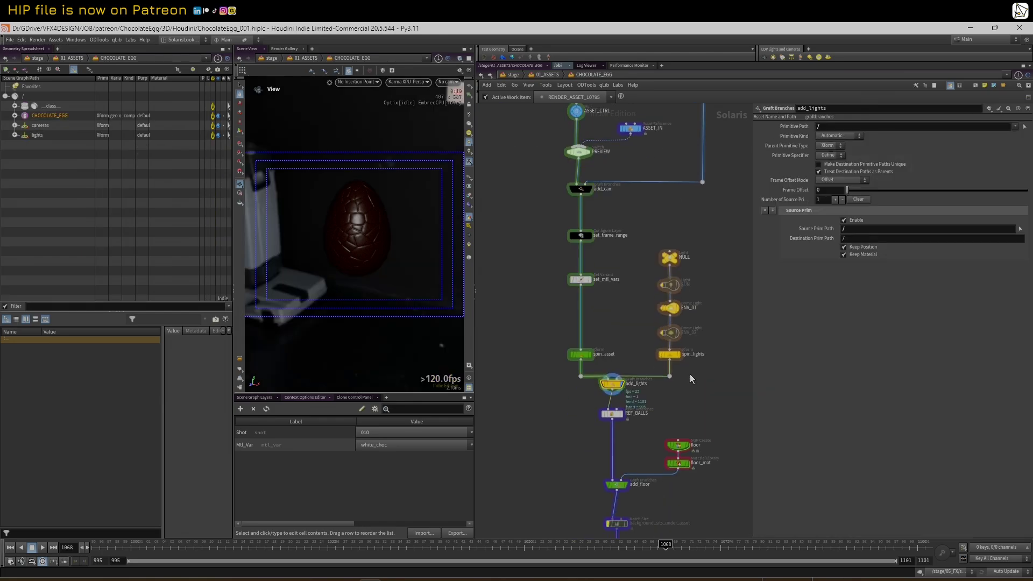
middle_click_drag(655, 415, 629, 261)
middle_click_drag(620, 442, 611, 284)
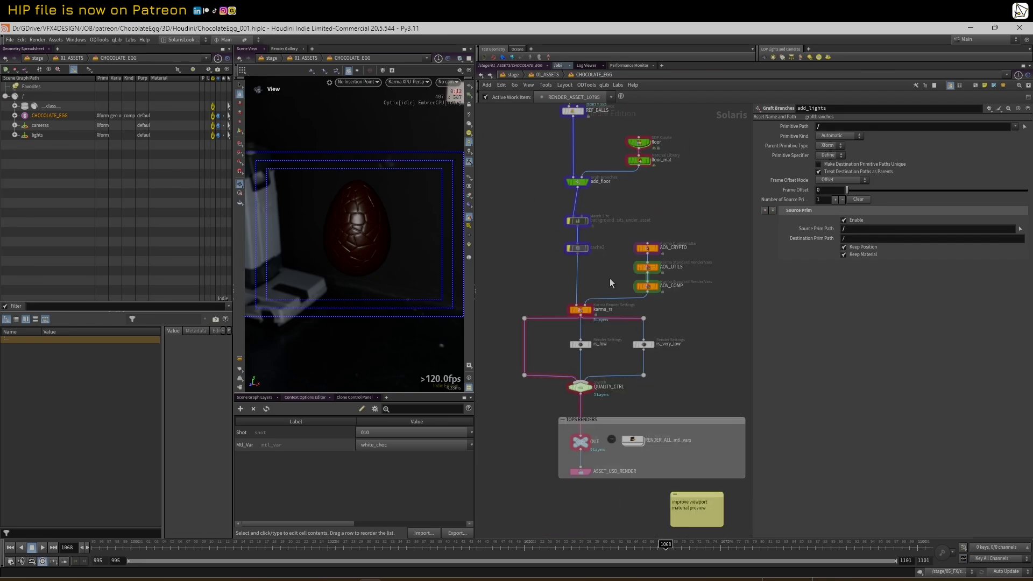
Step: Display the OUT node of the TOPS RENDERS group so the viewport renders the complete scene
left_click(589, 440)
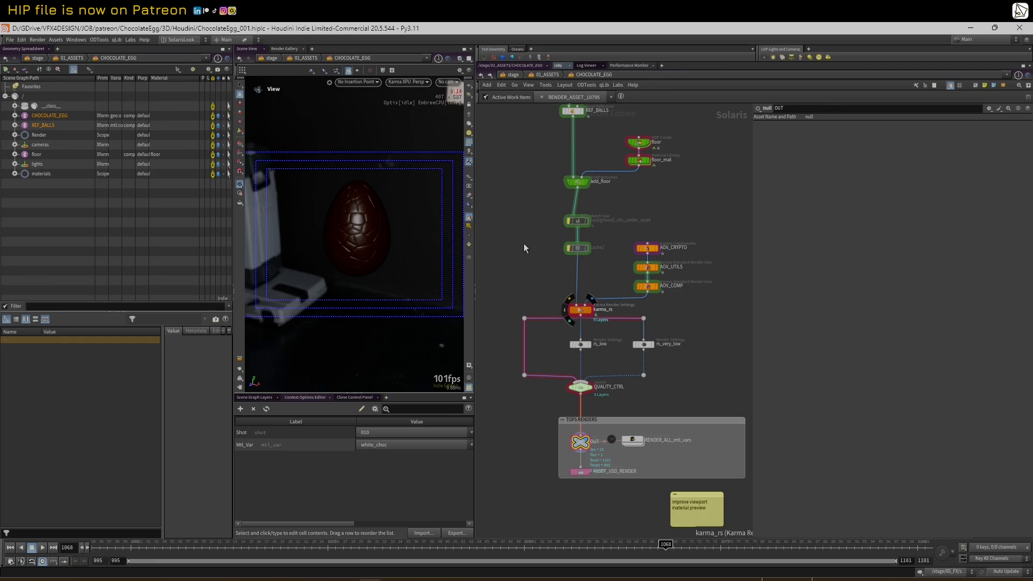
scroll(524, 243, "down", 5)
mouse_move(524, 242)
middle_mouse_down()
mouse_move(522, 205)
mouse_move(543, 259)
mouse_move(538, 232)
middle_mouse_up()
scroll(561, 251, "up", 2)
middle_click_drag(693, 363, 631, 156)
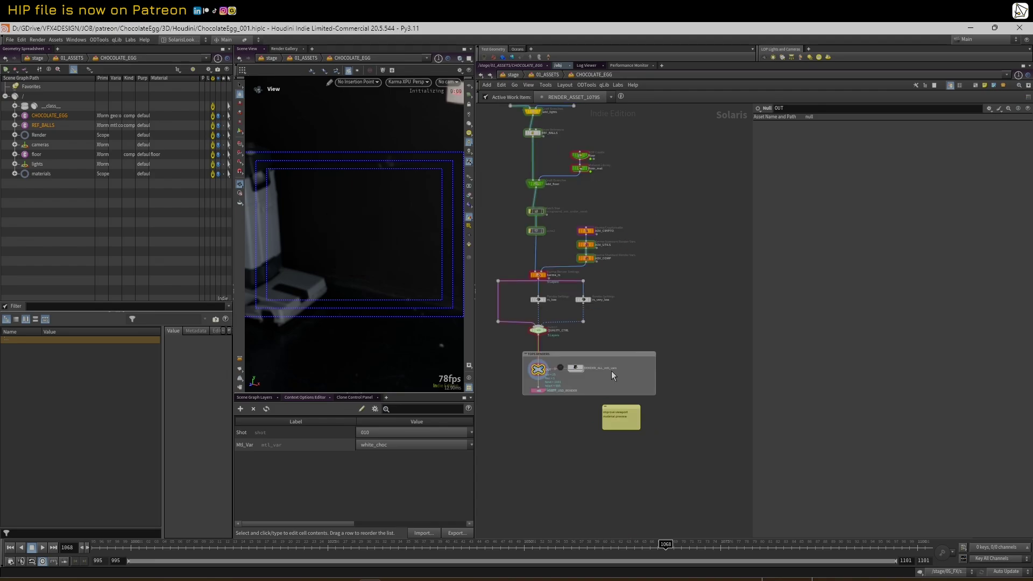
Step: Select the RENDER_ALL_mtl_vars TOP network and generate its static work items
scroll(583, 369, "up", 3)
left_click(570, 366)
right_click(571, 370)
mouse_move(609, 365)
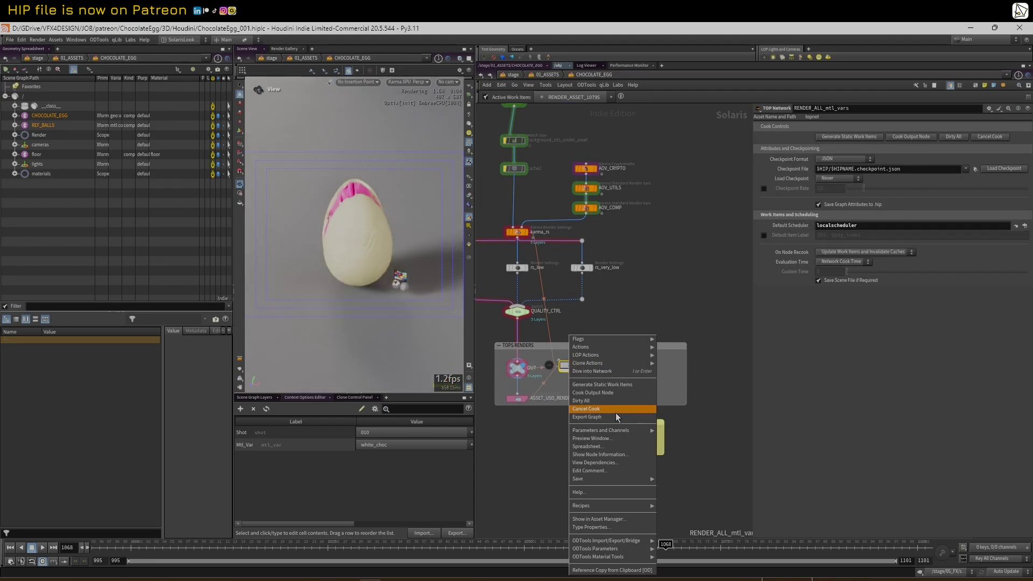
left_click(585, 386)
scroll(569, 373, "up", 2)
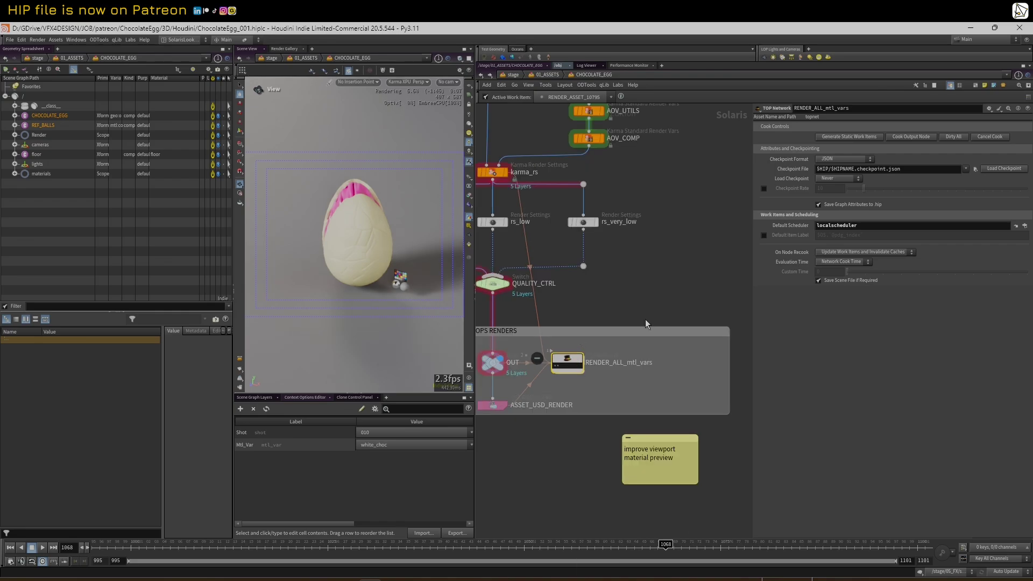
Step: Save the scene file with the new mint shader colors
scroll(644, 325, "down", 2)
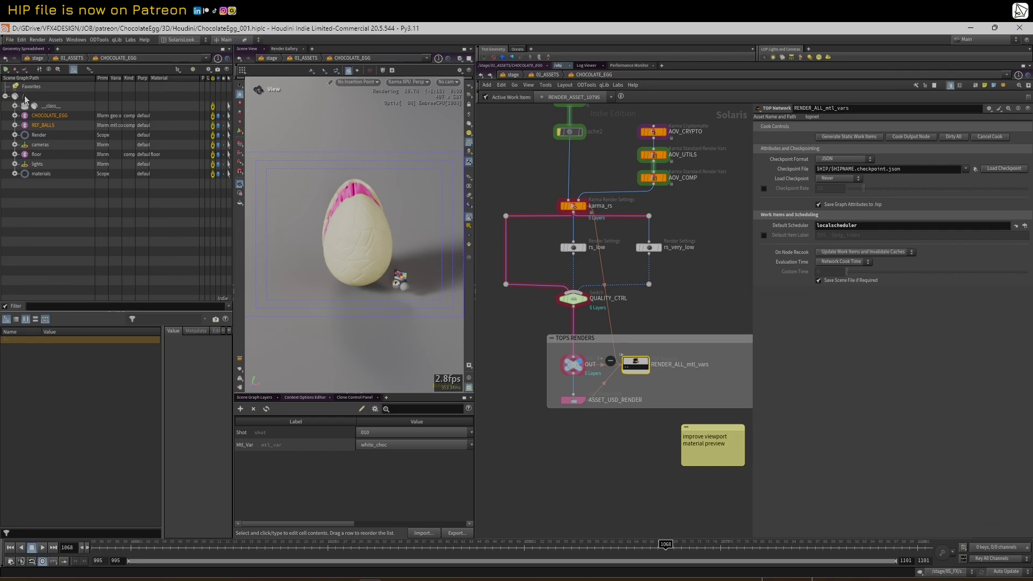
left_click(10, 40)
left_click(25, 97)
scroll(692, 253, "down", 2)
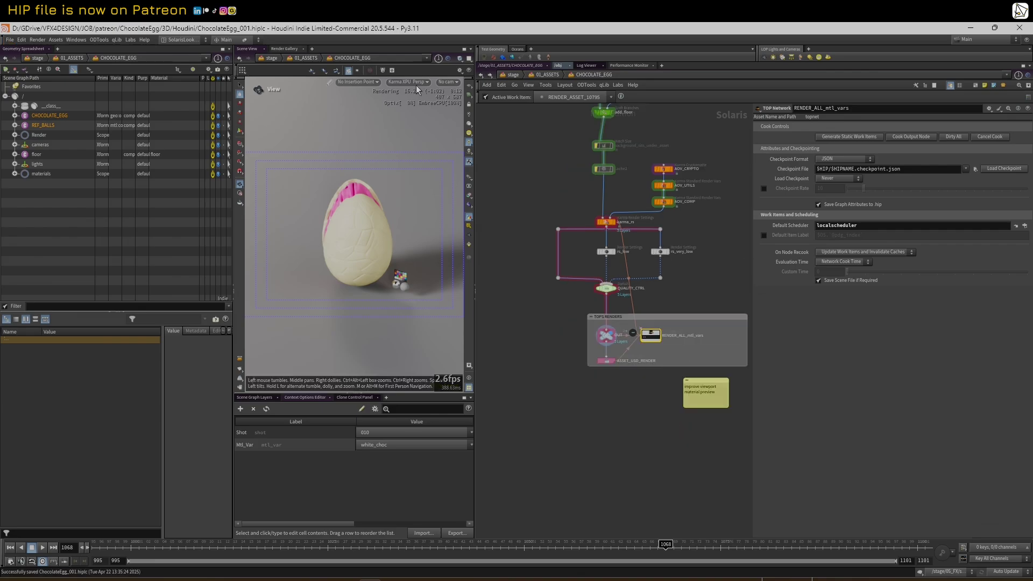
Step: Select the set_mtl_vars node and examine its geo and mtl variant settings
middle_click_drag(540, 161, 521, 276)
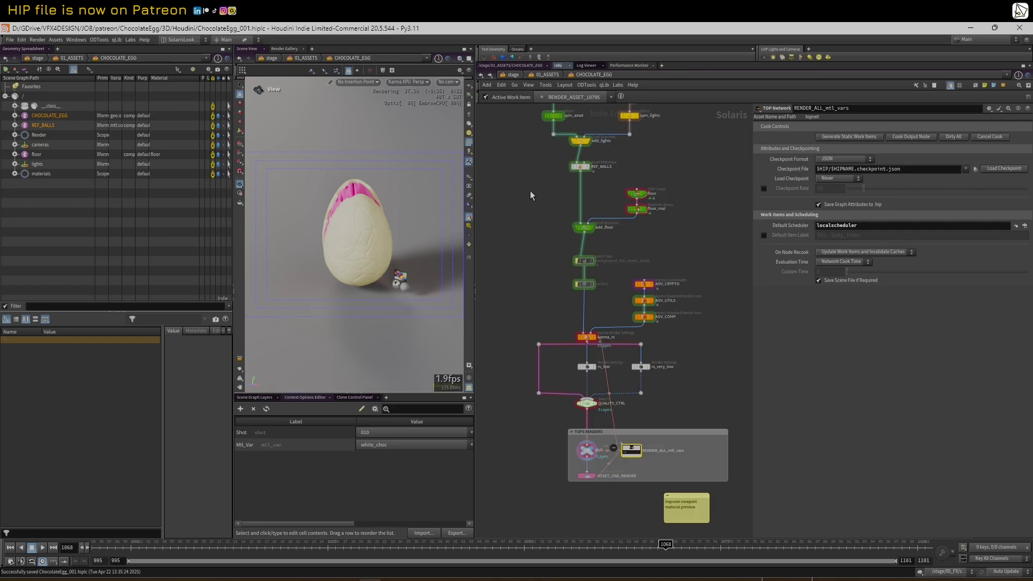
scroll(530, 190, "up", 2)
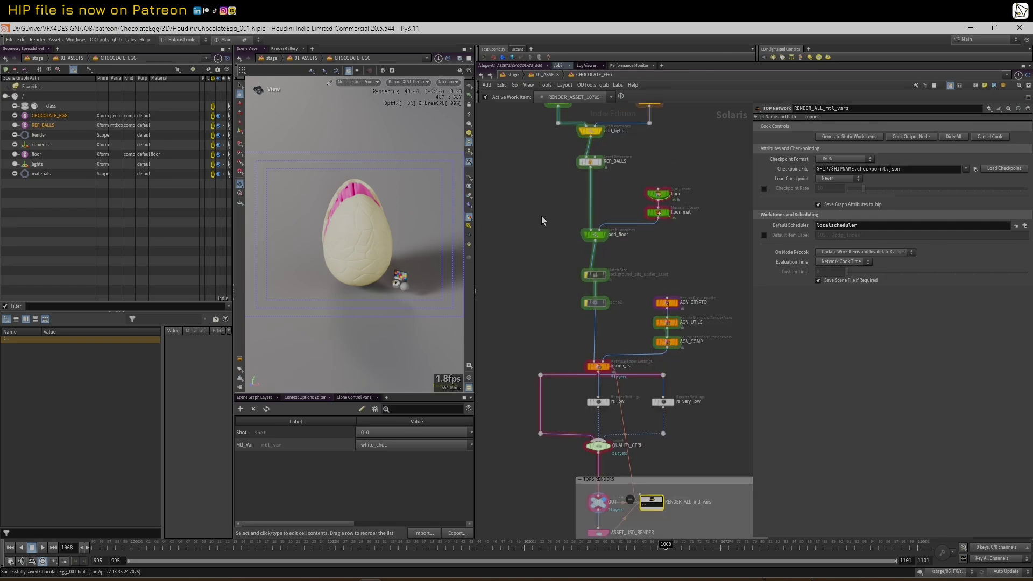
middle_click_drag(542, 221, 534, 343)
middle_click_drag(527, 207, 530, 286)
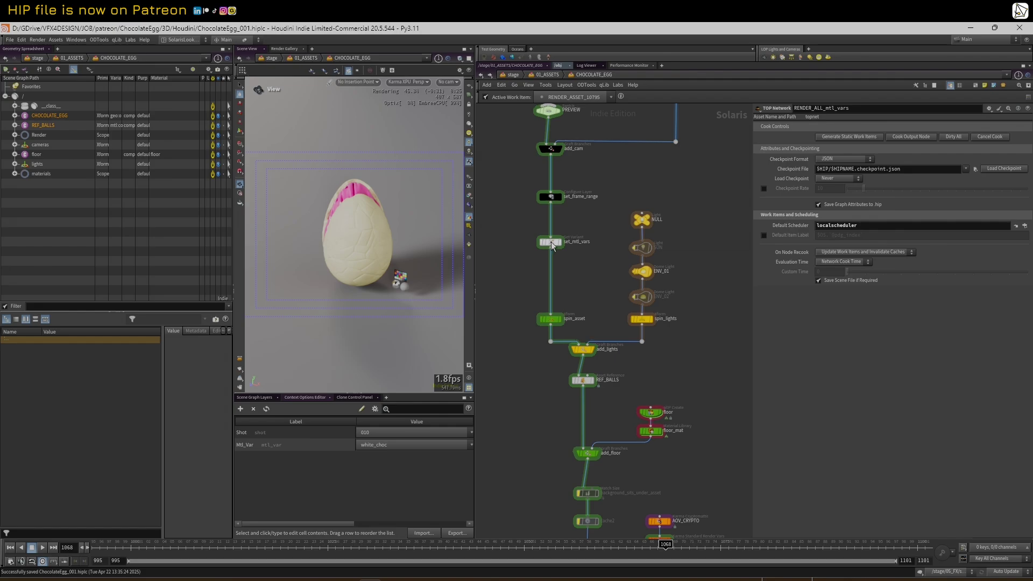
left_click(551, 244)
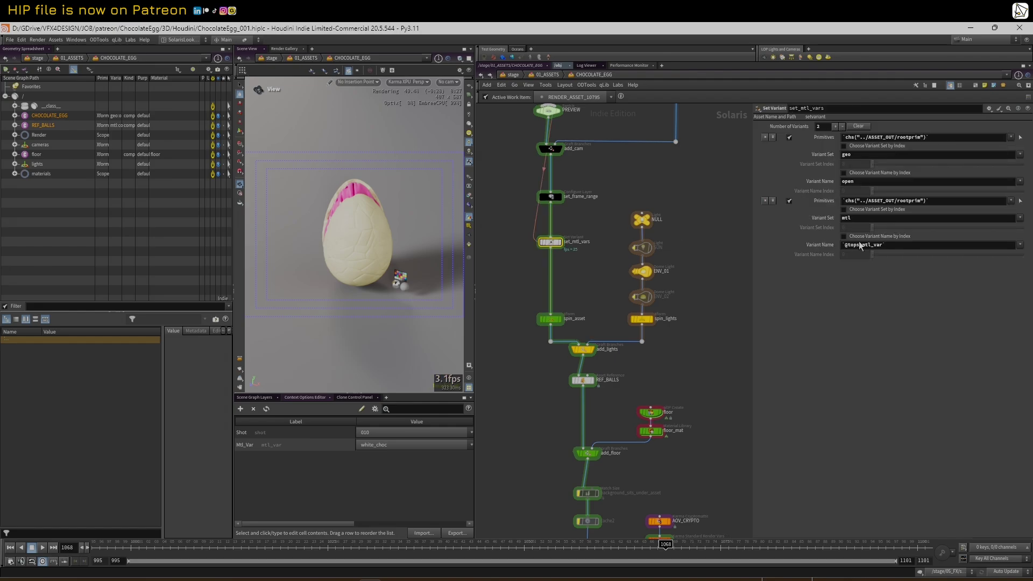
Step: Open the RENDER_ALL_mtl_vars TOP network in the TOPS RENDERS group
middle_click_drag(730, 360, 714, 279)
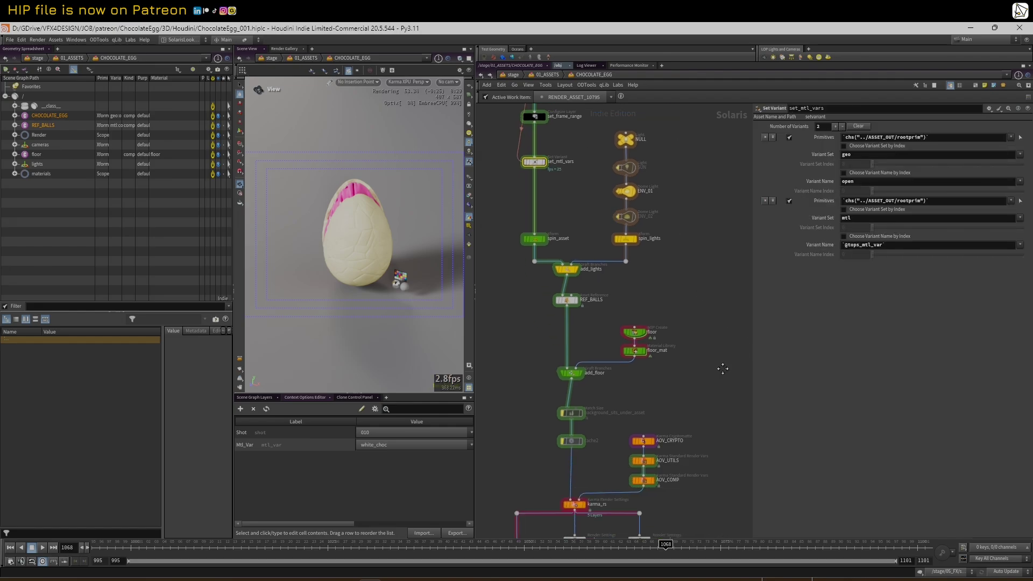
middle_click_drag(729, 380, 701, 294)
middle_click_drag(738, 355, 759, 299)
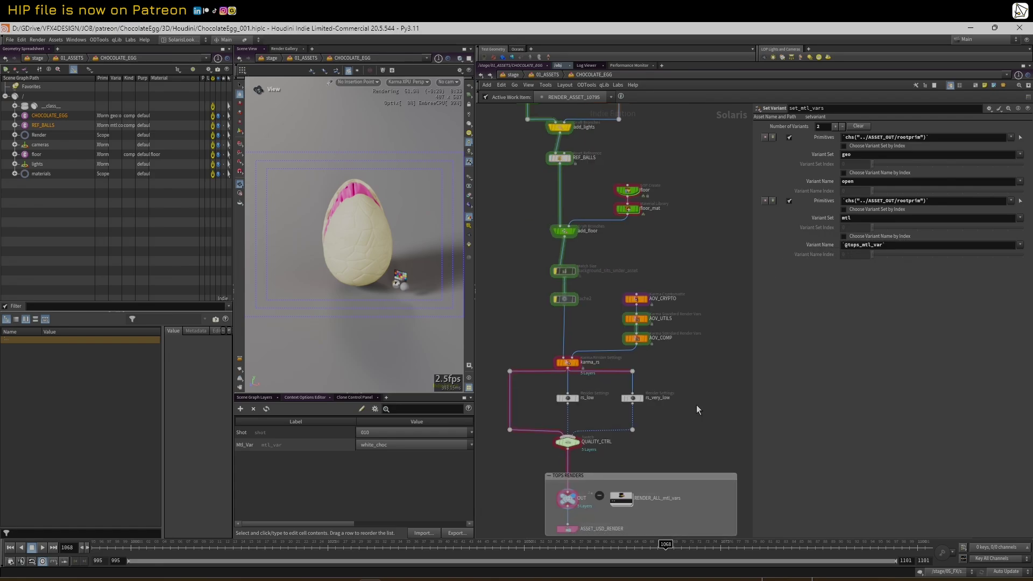
middle_click_drag(696, 409, 703, 293)
scroll(703, 292, "up", 3)
left_click(556, 414)
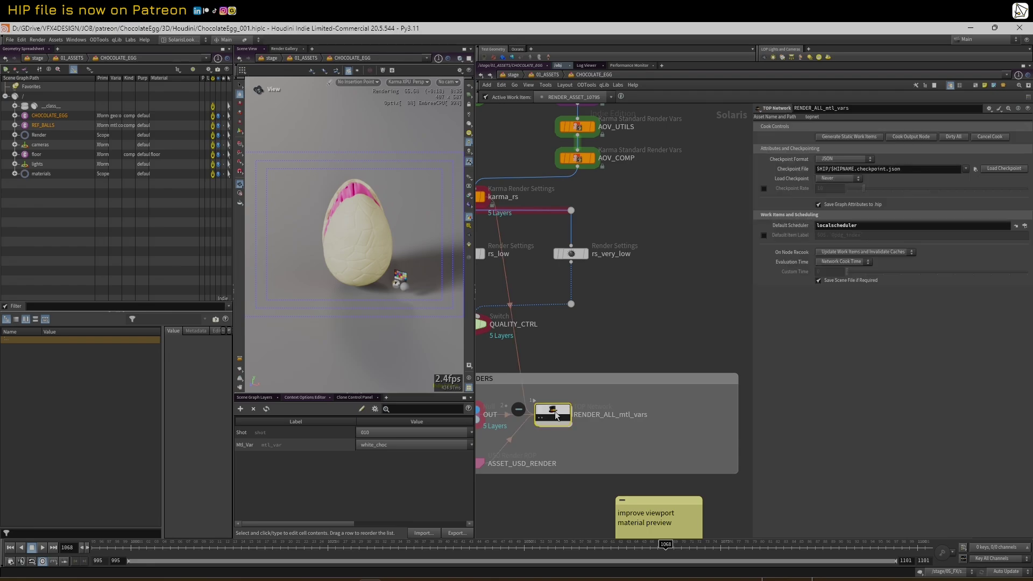
double_click(556, 415)
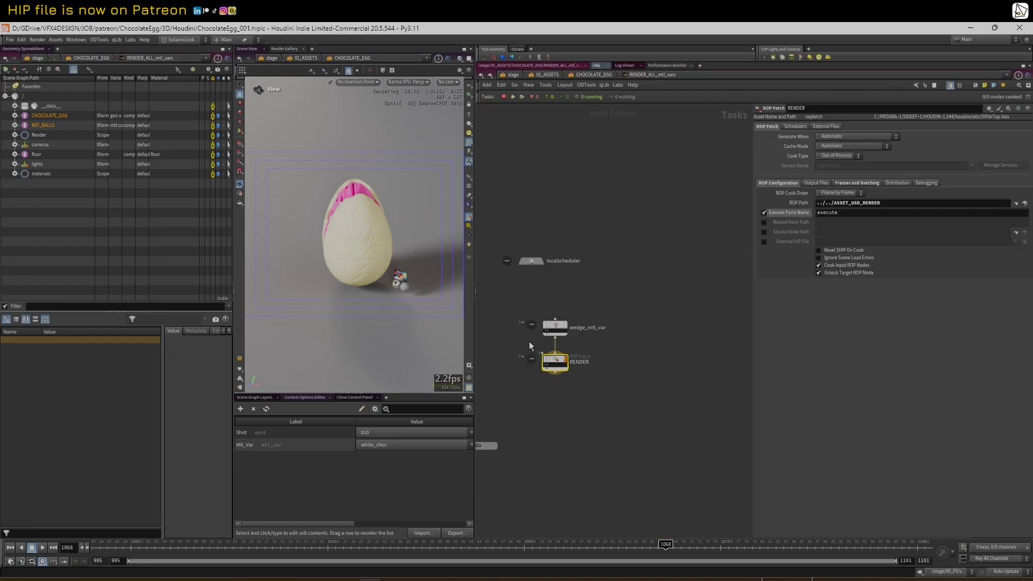
Step: Add mint_choc as a third value of the tops_mtl_var attribute on wedge_mtl_var and set the wedge count to 3
scroll(530, 345, "up", 3)
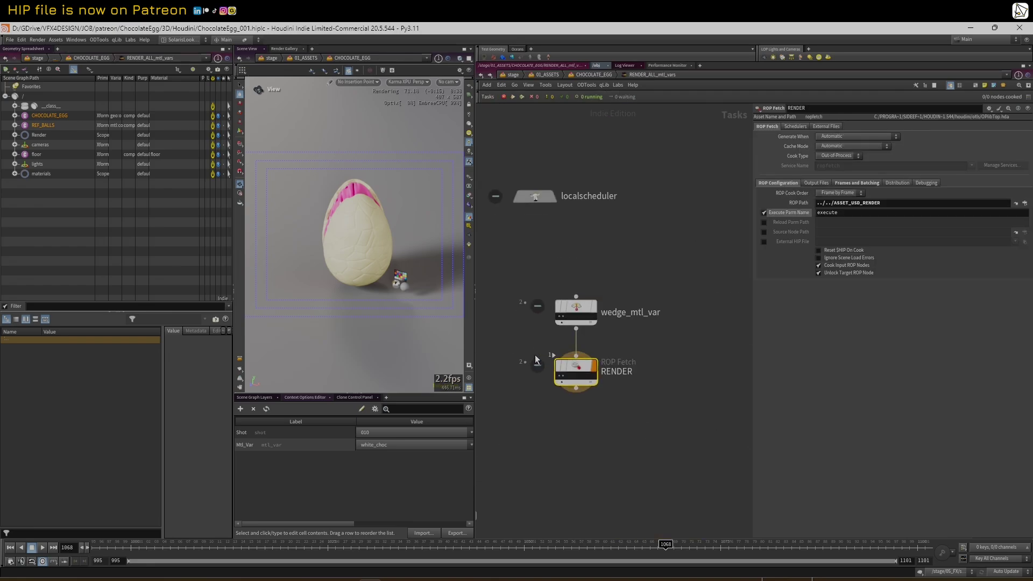
left_click(579, 314)
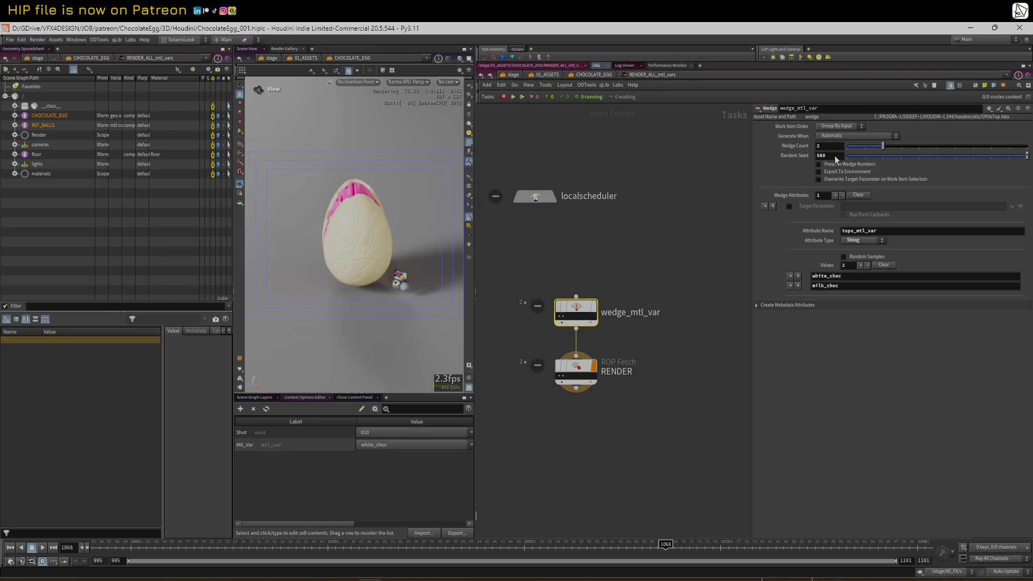
left_click(862, 265)
left_click(832, 295)
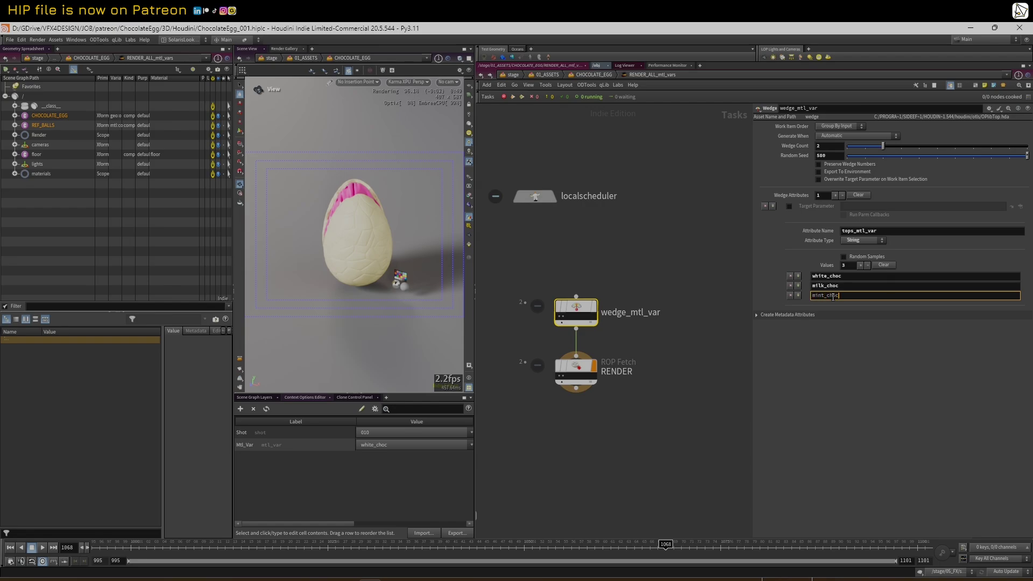
left_click(899, 147)
middle_click_drag(687, 264, 709, 263)
scroll(653, 285, "up", 2)
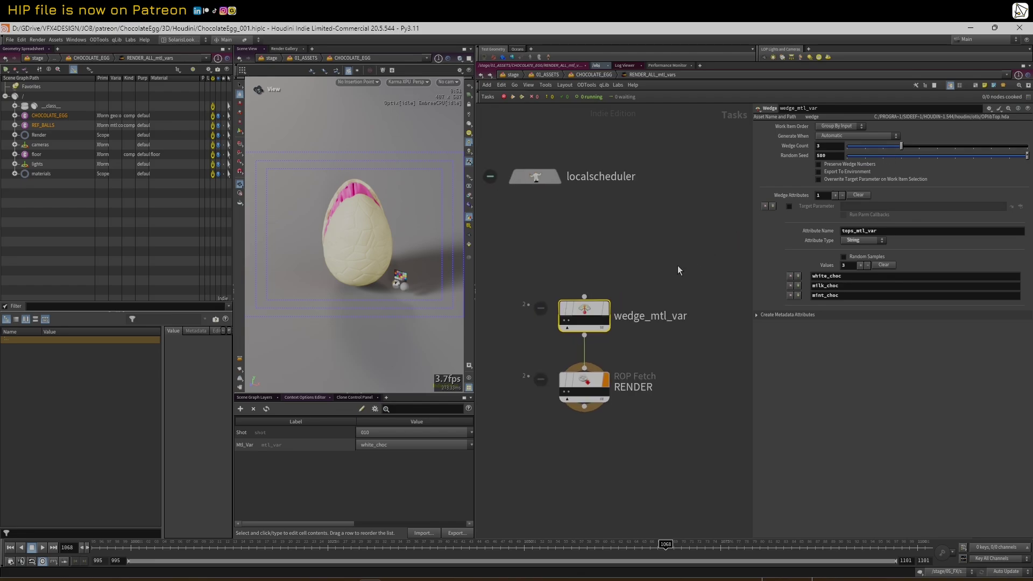
Step: Return to the CHOCOLATE_EGG network and generate the static work items of RENDER_ALL_mtl_vars
left_click(608, 380)
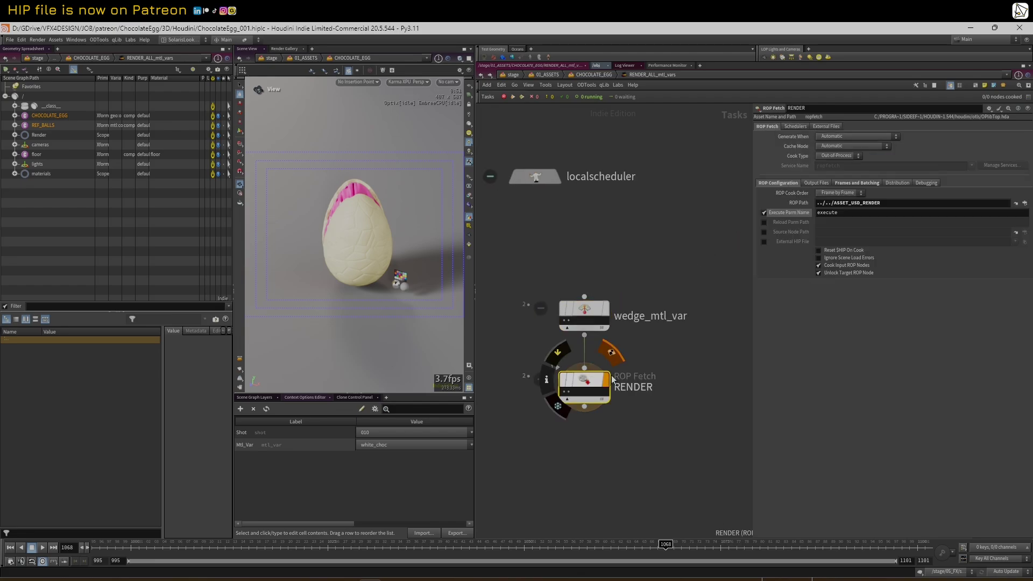
key("u")
right_click(565, 422)
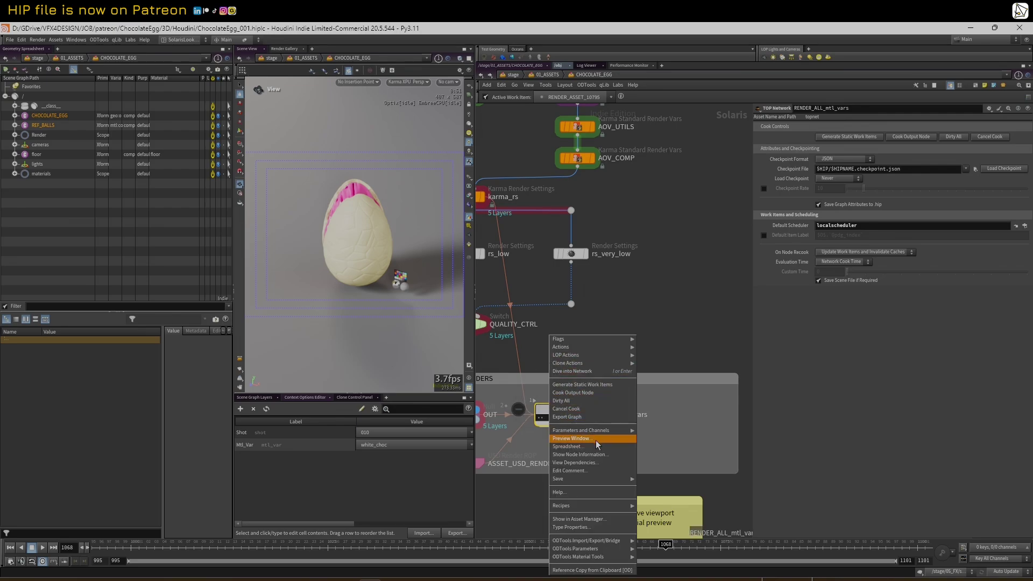
left_click(586, 386)
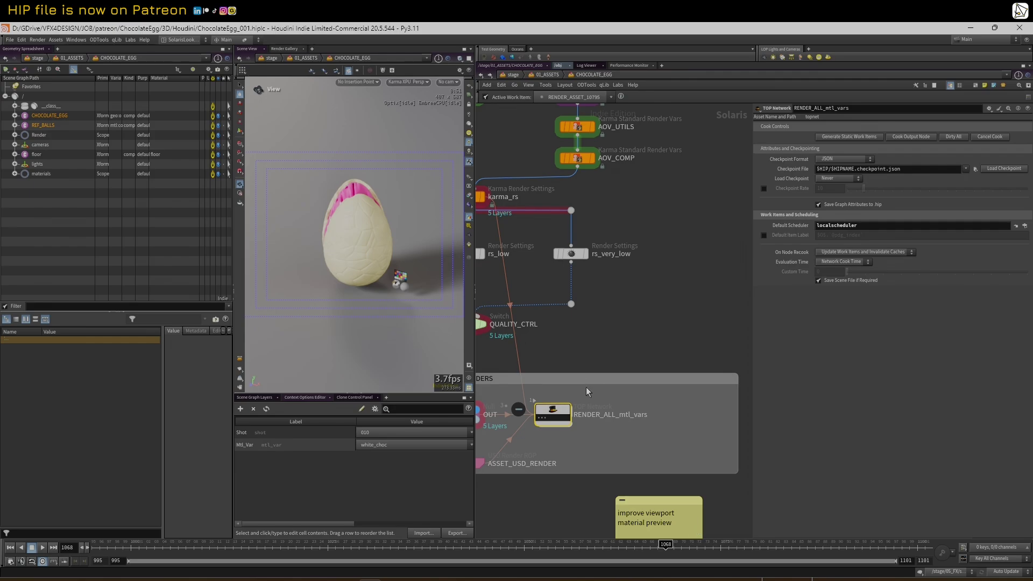
Step: Make the mint_choc work item of RENDER_ALL_mtl_vars active so the viewport renders that variant
left_click(548, 422)
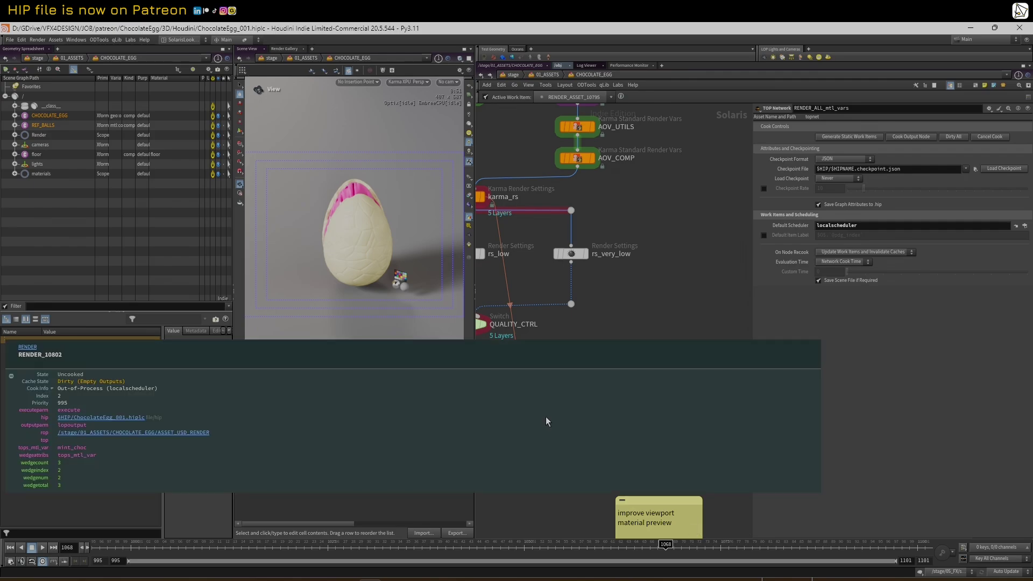
scroll(548, 421, "up", 1)
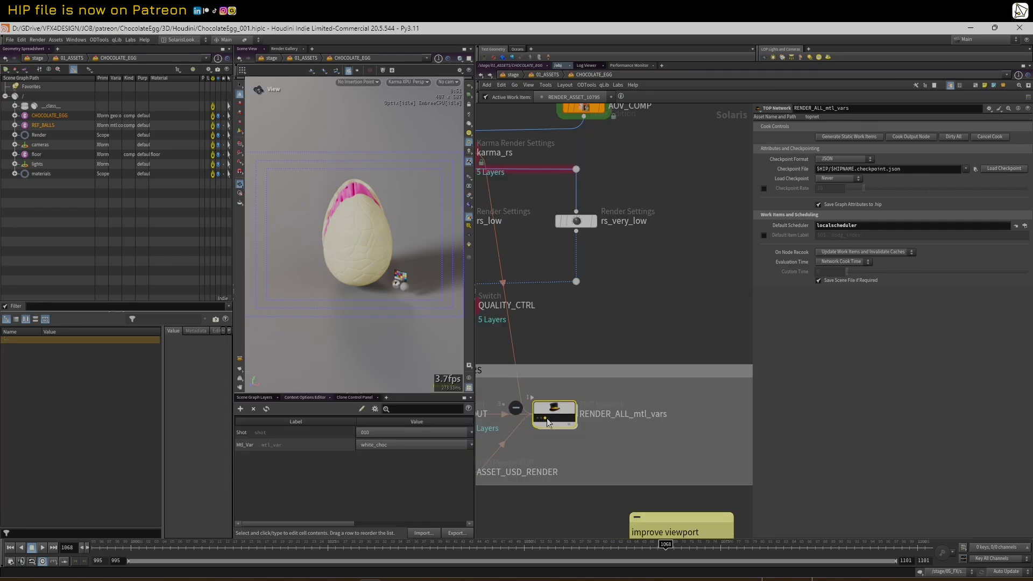
left_click(548, 420)
Step: Examine the CHOCOLATE_EGG node chain from the TOPS RENDERS group up to the material variant nodes
scroll(617, 343, "down", 3)
middle_click_drag(653, 328, 702, 353)
scroll(701, 352, "down", 1)
scroll(649, 269, "down", 1)
middle_click_drag(645, 209, 638, 376)
scroll(637, 266, "up", 1)
scroll(560, 296, "up", 1)
middle_click_drag(626, 239, 633, 338)
scroll(633, 339, "down", 1)
scroll(598, 235, "down", 2)
scroll(598, 231, "down", 1)
middle_click_drag(597, 228, 597, 334)
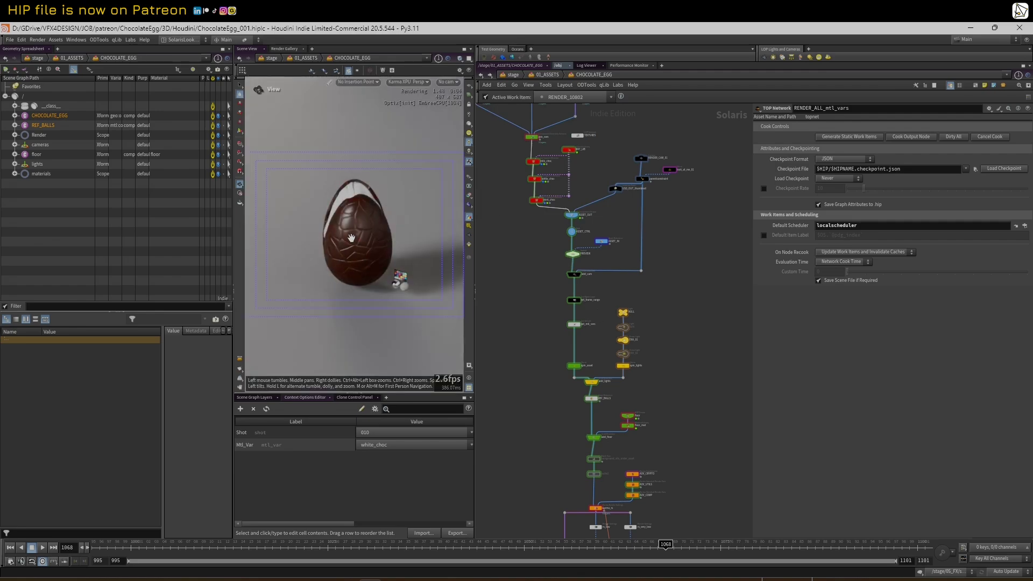
Step: Look through the render camera in the viewport to frame the opened mint egg
left_click(448, 82)
left_click(466, 99)
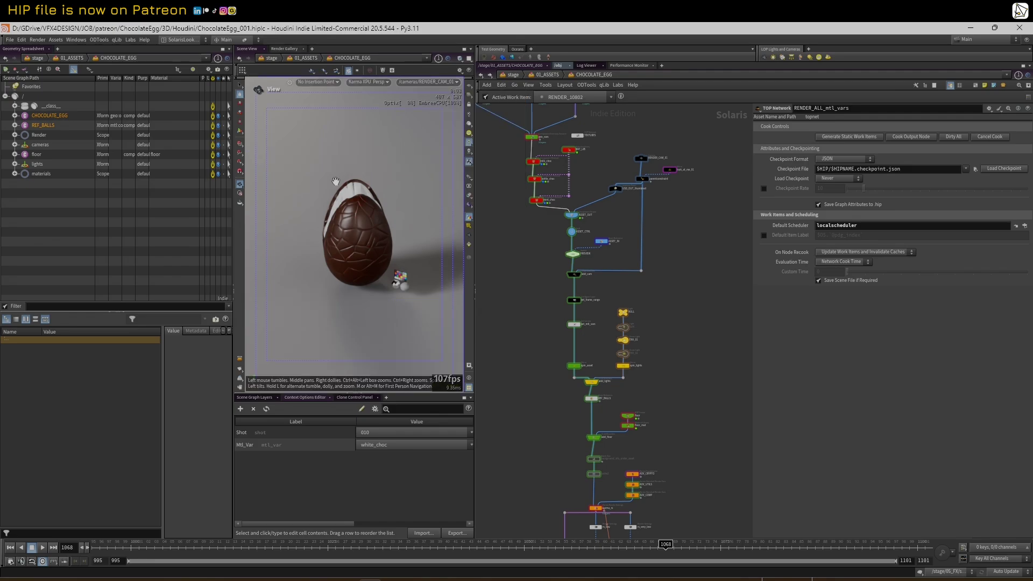
scroll(669, 251, "down", 2)
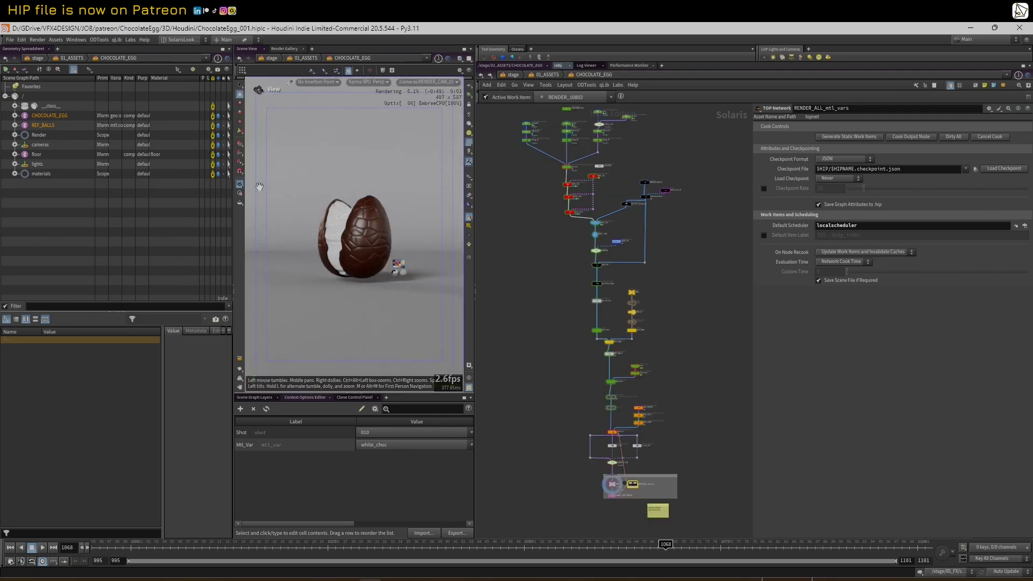
Step: Save the scene file with the added mint_choc wedge value
left_click(10, 41)
left_click(35, 96)
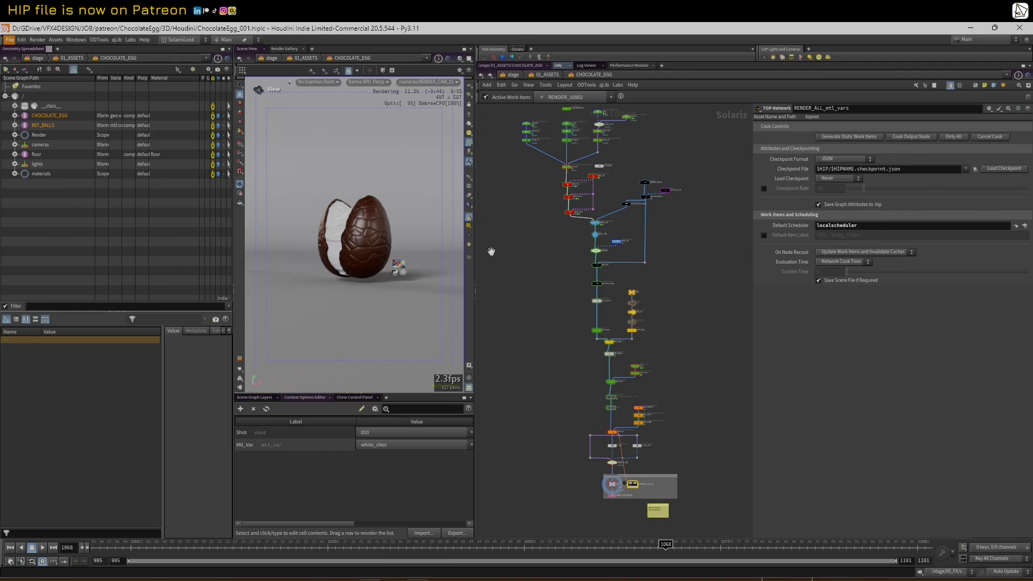
key("ctrl+s")
scroll(702, 245, "down", 2)
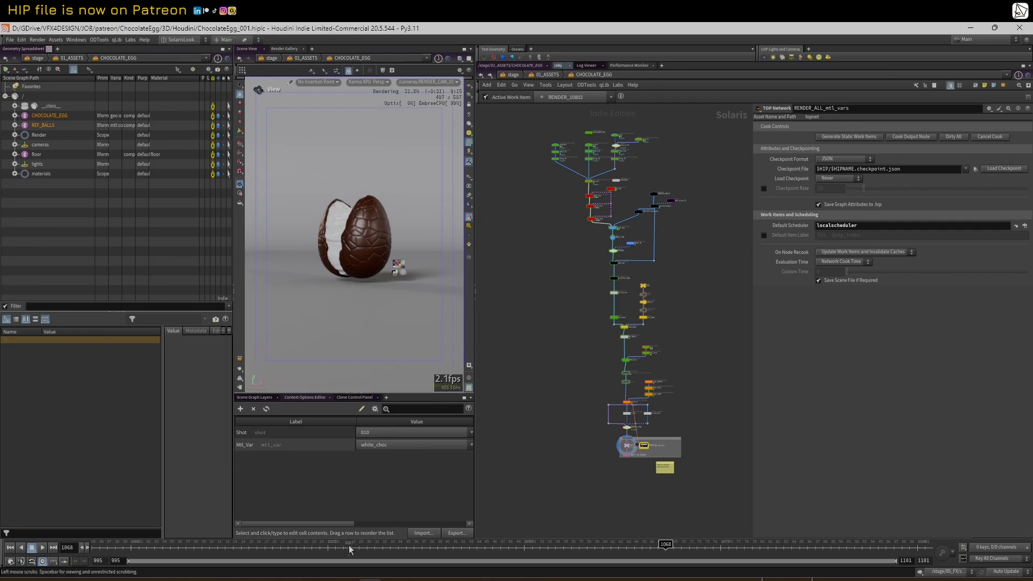
Step: Switch the viewport out of Karma rendering, go to frame 1031 and render that frame with Karma XPU
left_click(366, 85)
left_click(367, 86)
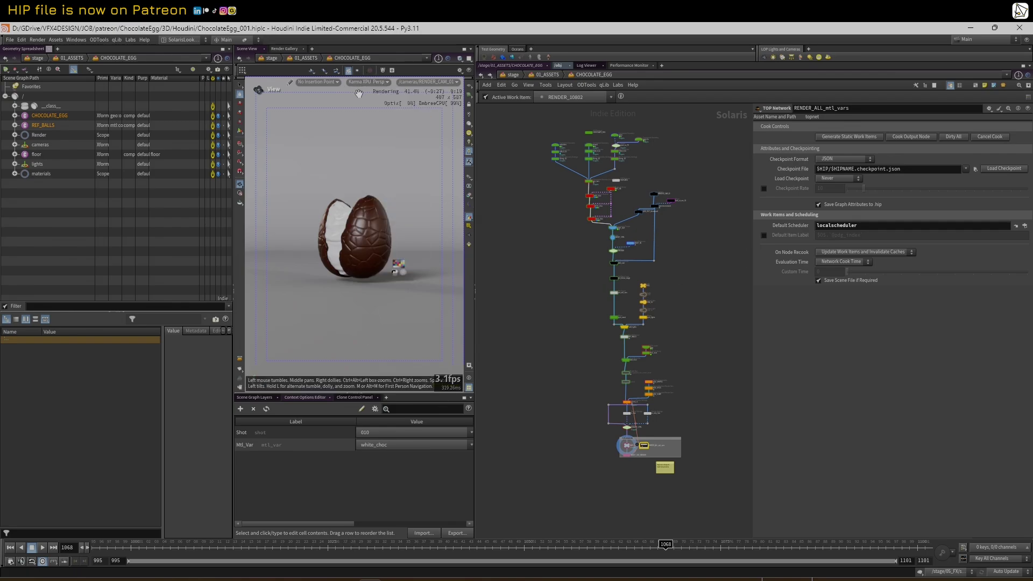
mouse_move(370, 547)
left_mouse_down()
mouse_move(322, 546)
mouse_move(449, 556)
mouse_move(375, 547)
left_mouse_up()
left_click(380, 82)
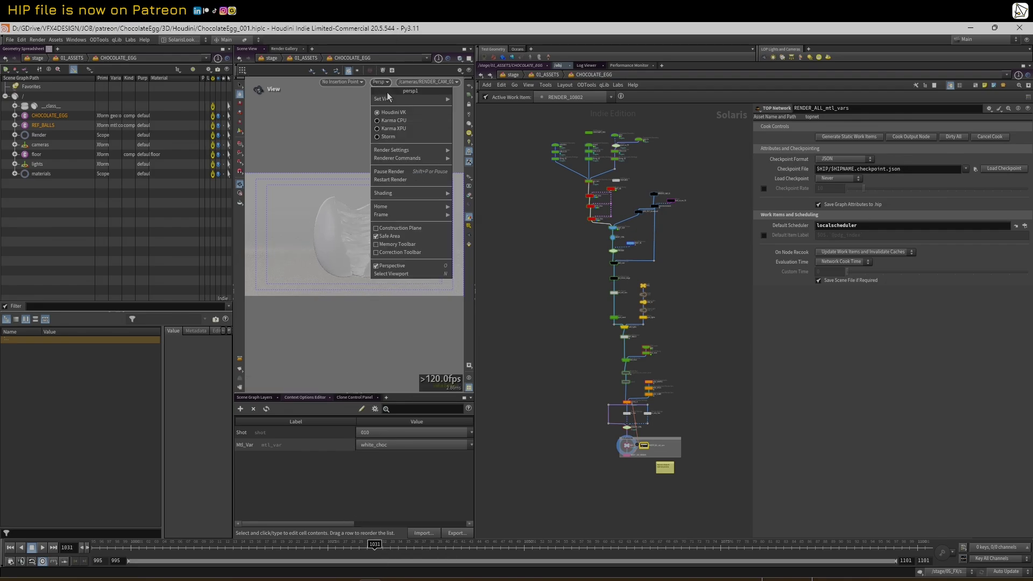
left_click(401, 128)
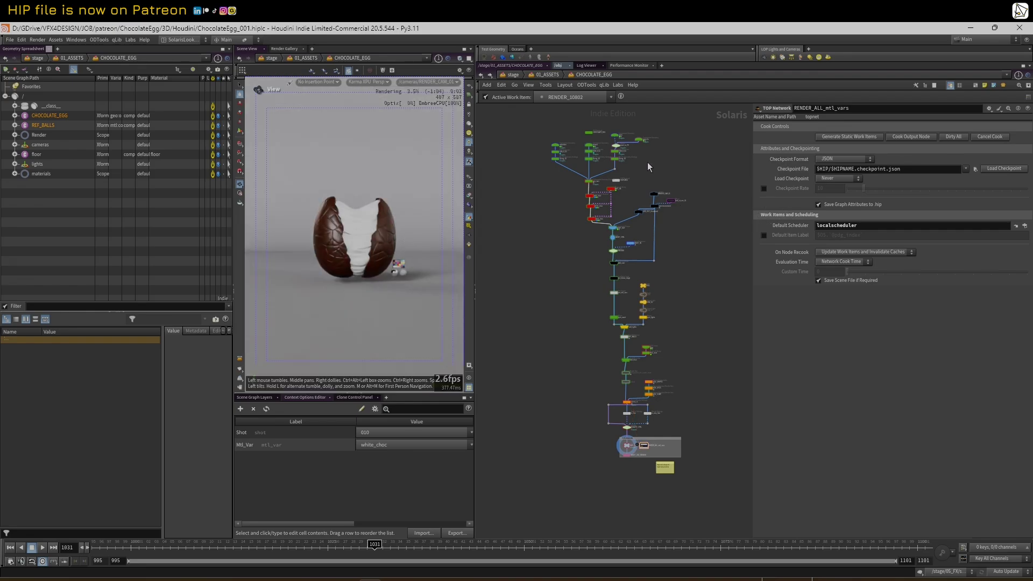
scroll(619, 188, "up", 8)
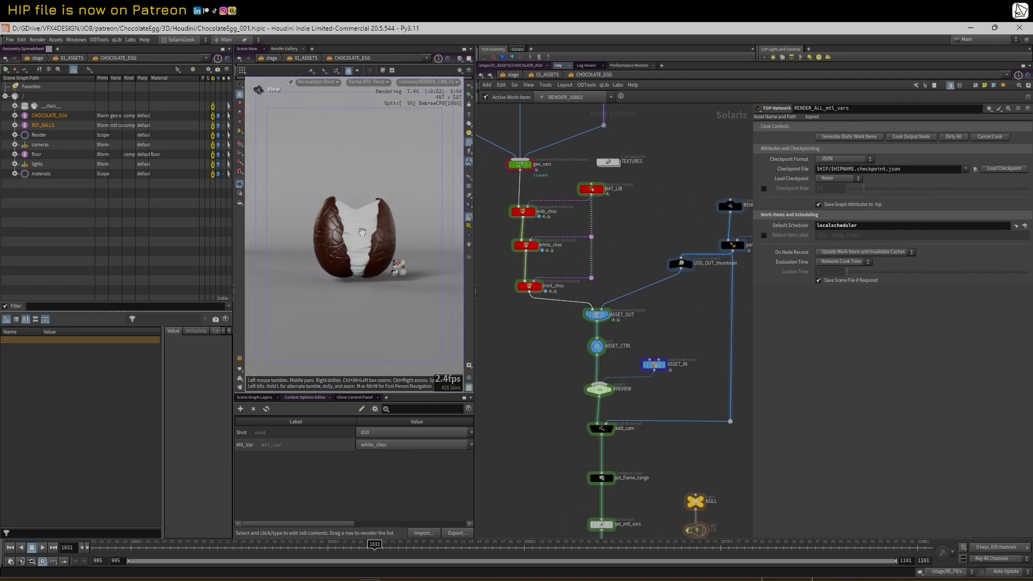
Step: Open the caramel standard surface shader in the mtlx_mint subnetwork of the MAT_LIB material library
scroll(592, 186, "up", 2)
double_click(592, 183)
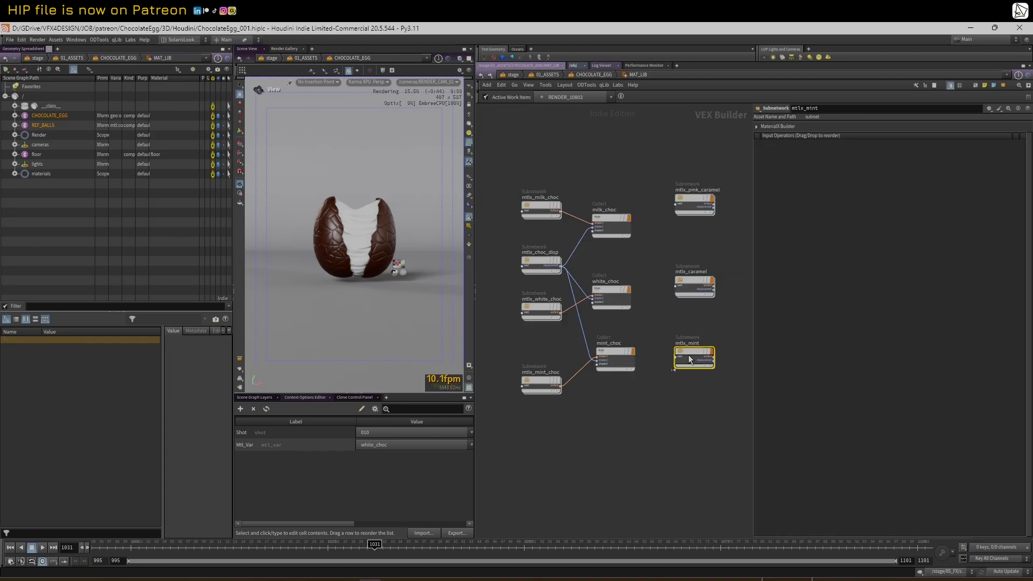
mouse_move(689, 353)
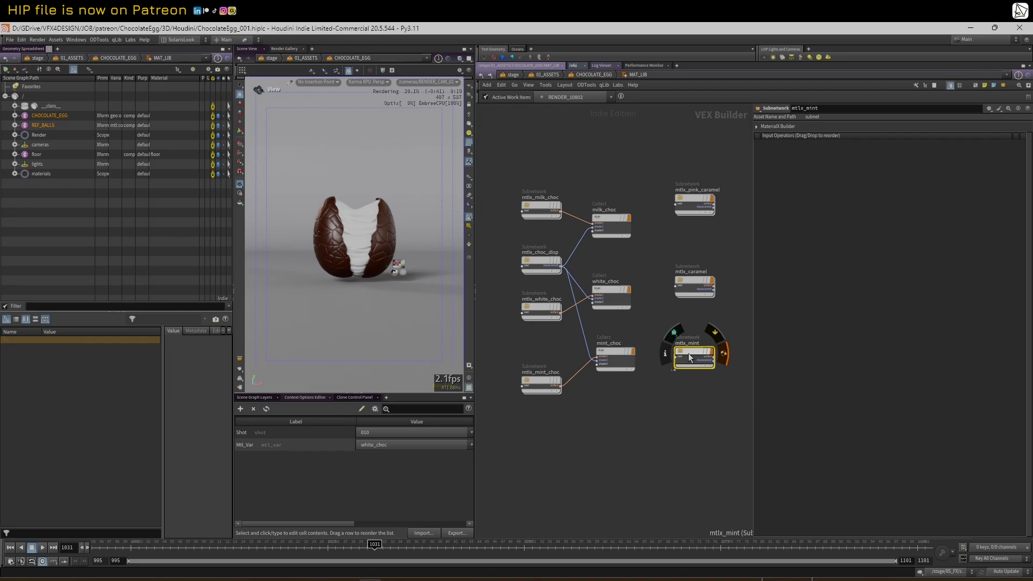
double_click(689, 353)
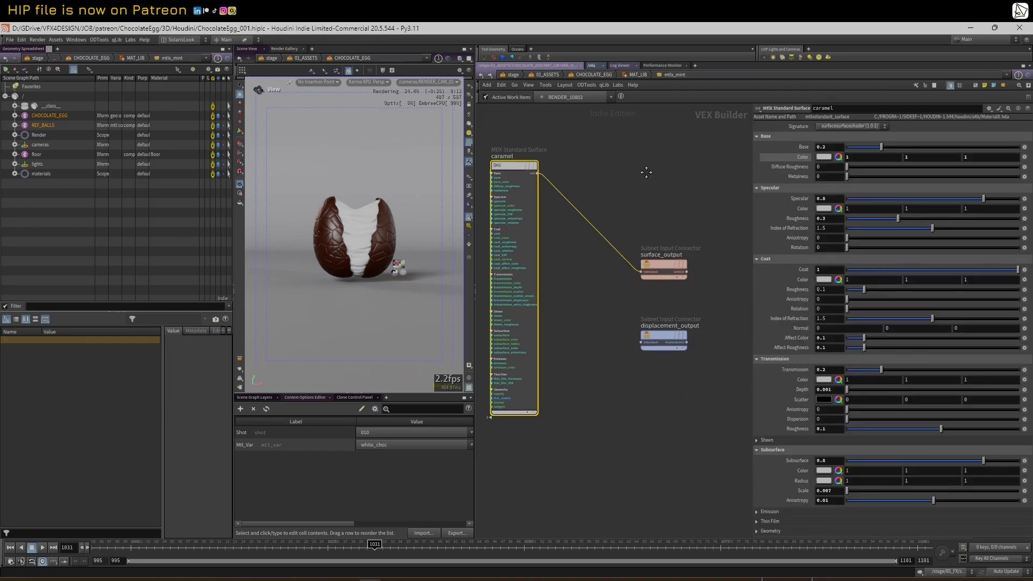
middle_click_drag(698, 261, 723, 233)
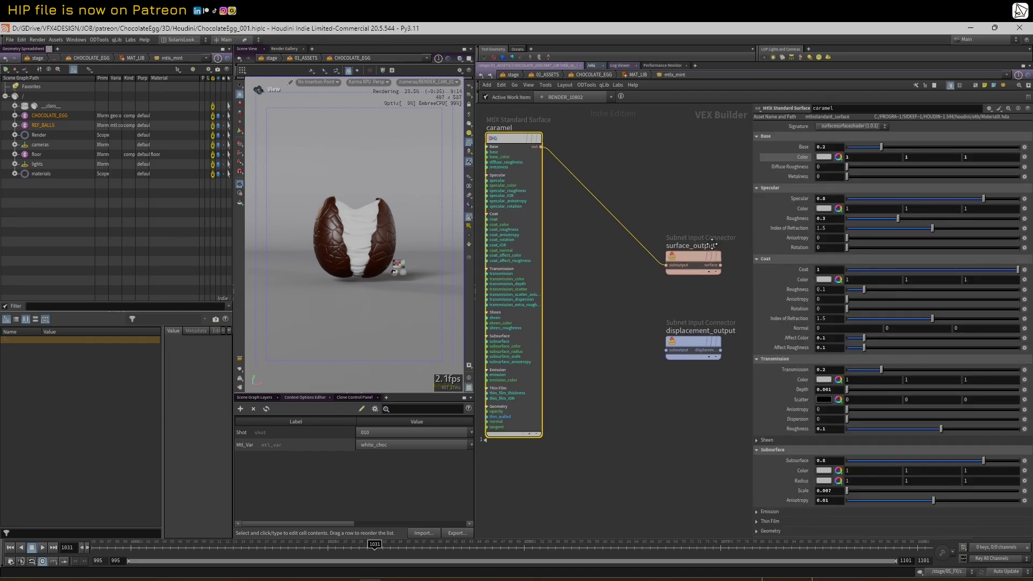
scroll(711, 242, "down", 3)
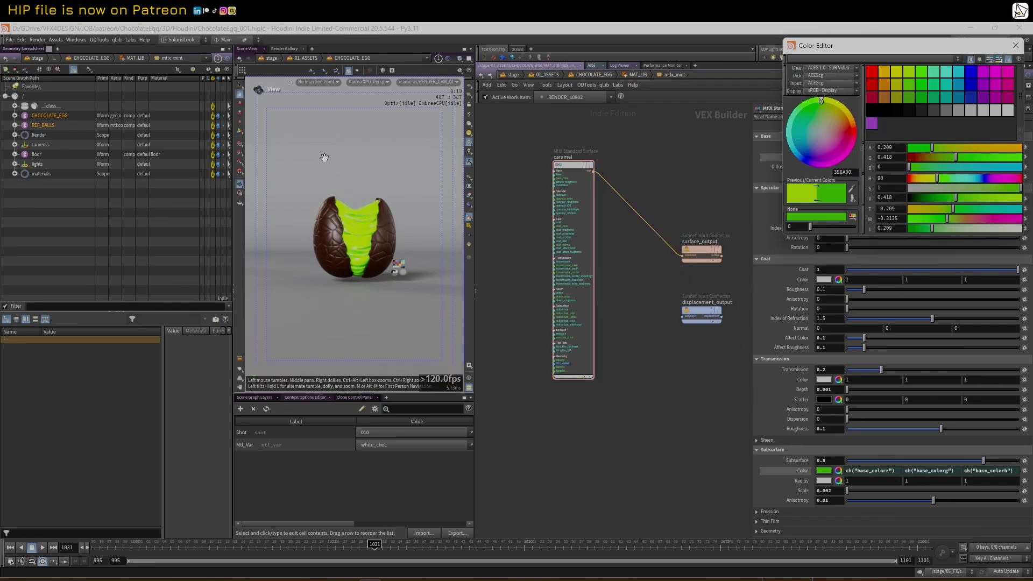
Step: Draw a render region around the egg, close the colour editor and set the shader's subsurface scale to 0.005
left_click(241, 195)
left_click_drag(296, 179, 407, 292)
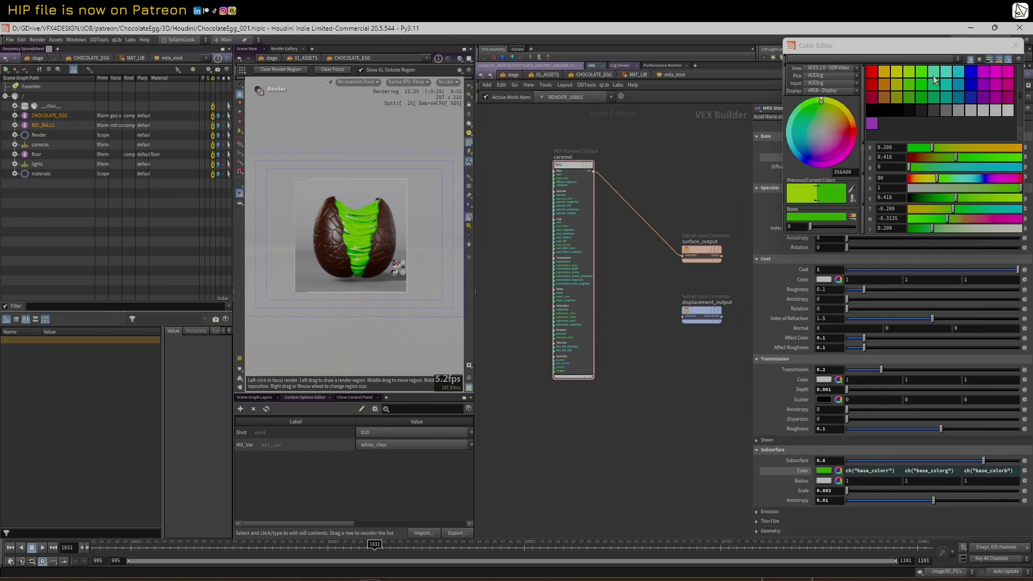
left_click(1016, 45)
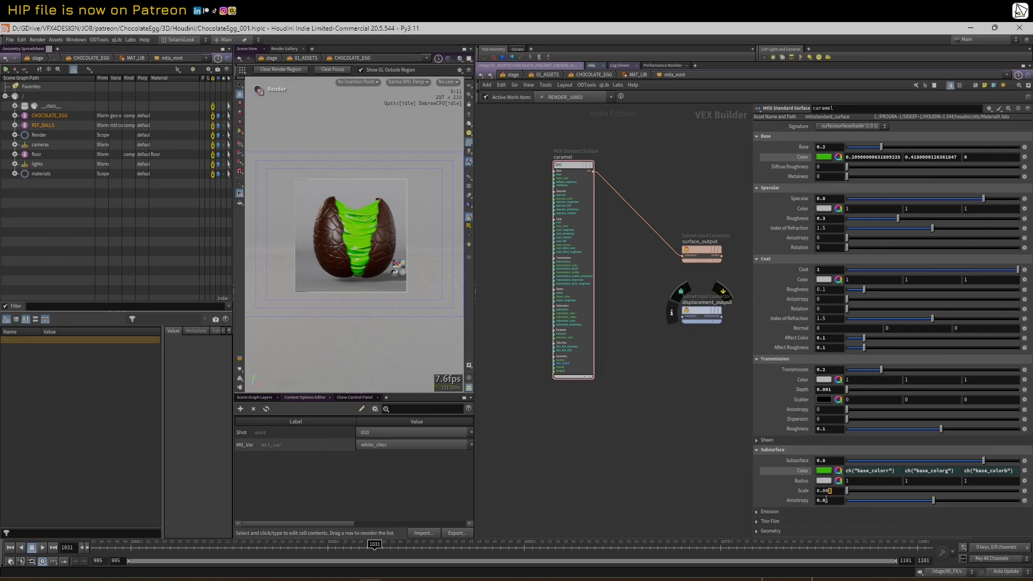
key("Return")
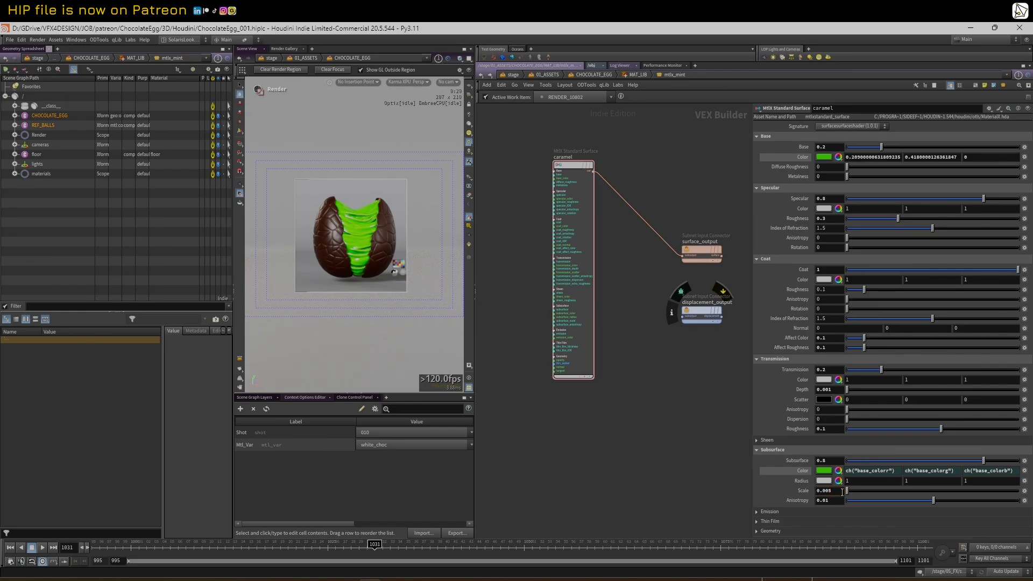
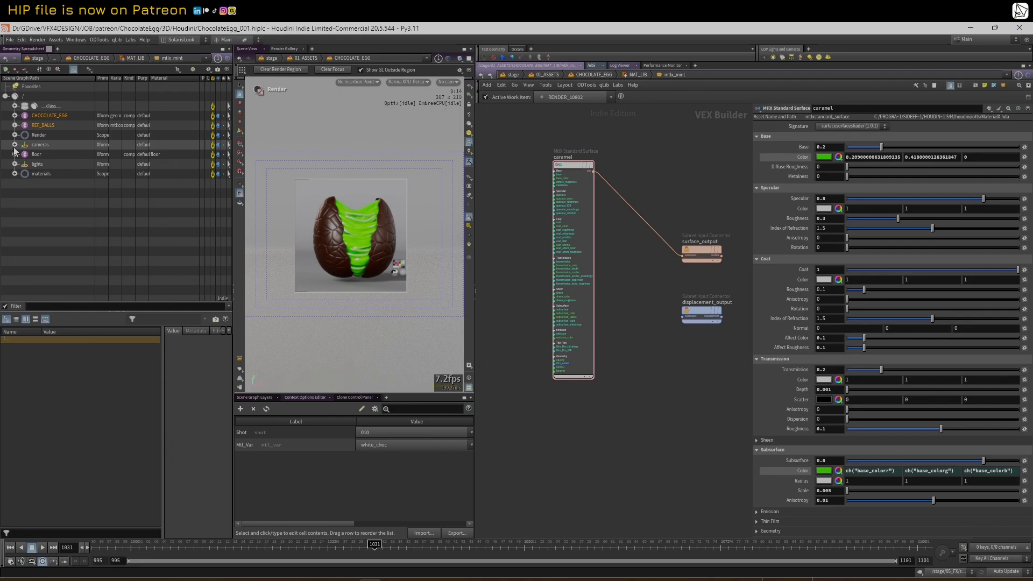
Step: Hide the floor in the scene graph and get a closer view of the egg's green filling in the render
left_click(37, 156)
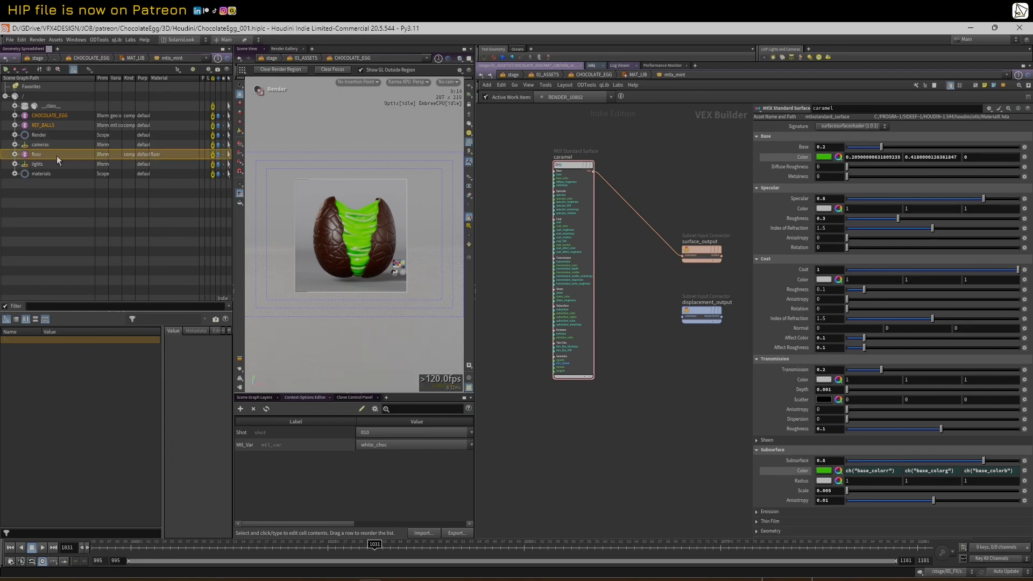
left_click(213, 155)
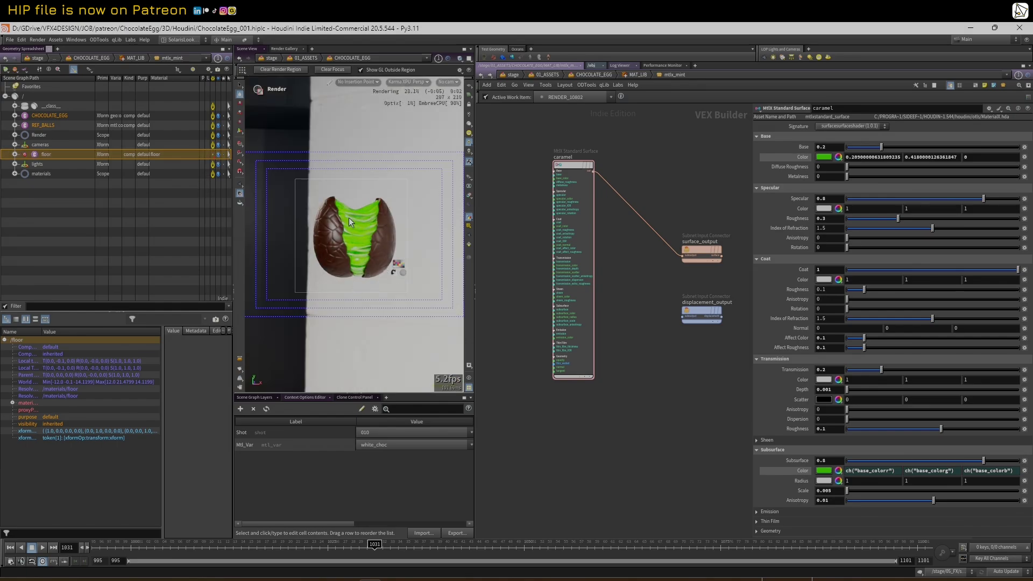
key("Escape")
scroll(336, 220, "up", 3)
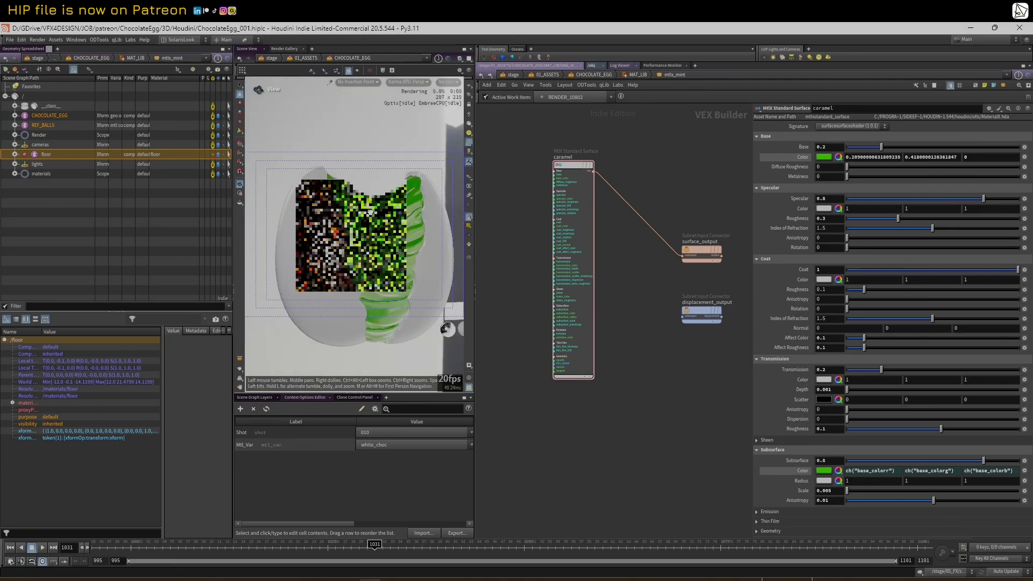
left_click_drag(344, 209, 372, 217)
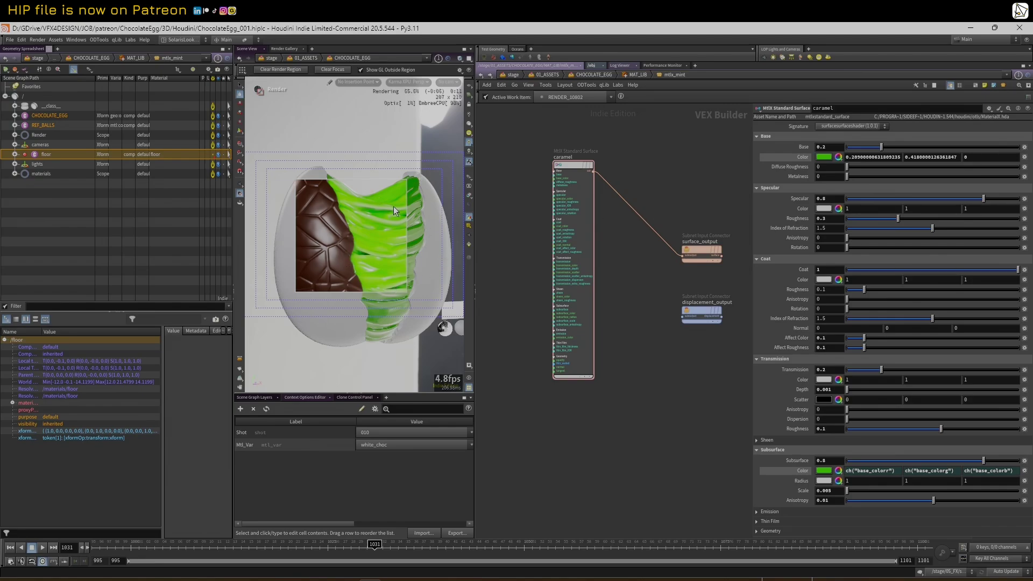
Step: Switch the viewport away from Karma XPU, look through the render camera again and return to the CHOCOLATE_EGG network
left_click(405, 84)
left_click(415, 104)
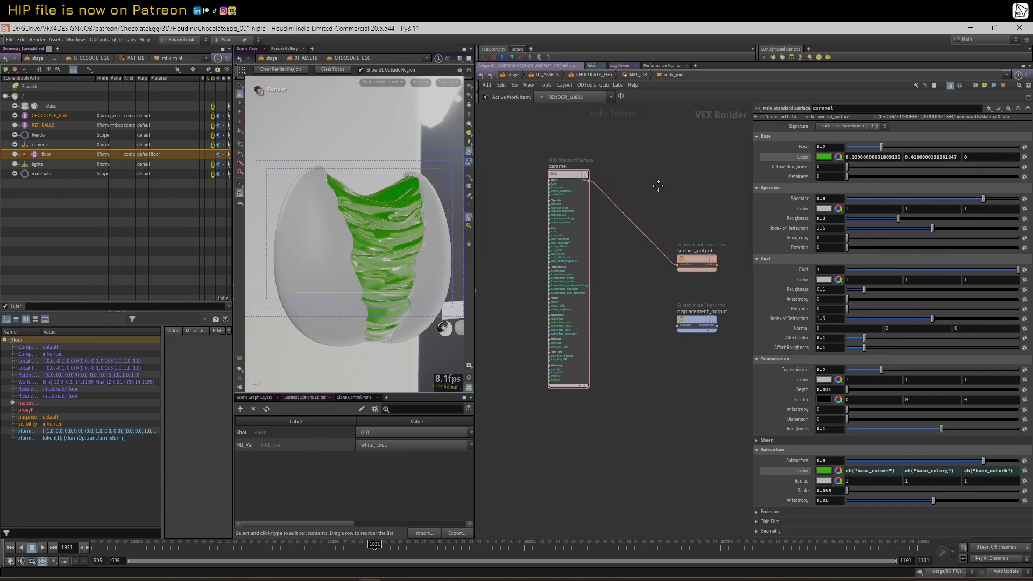
key("u")
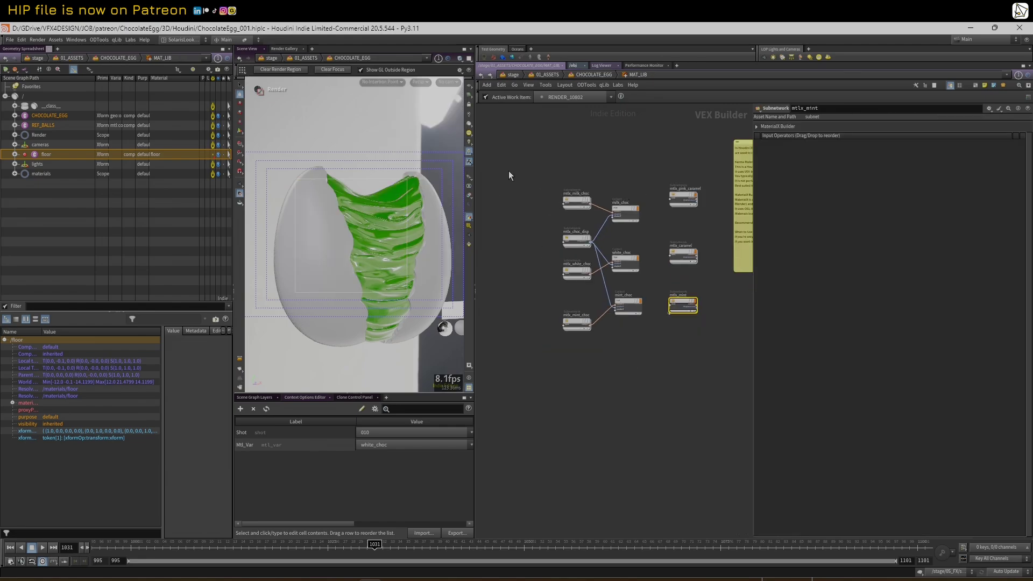
left_click(448, 82)
left_click(474, 99)
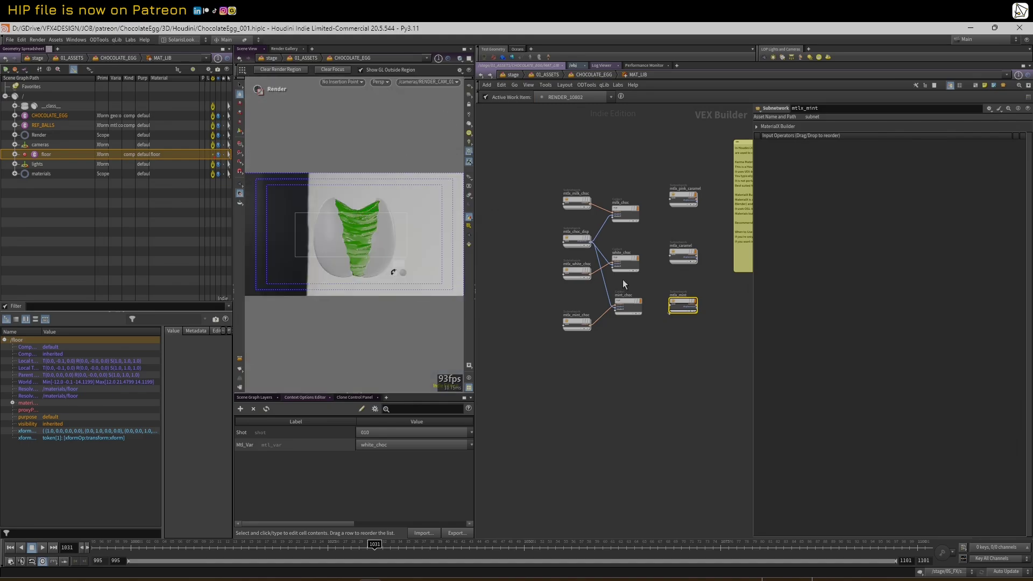
key("u")
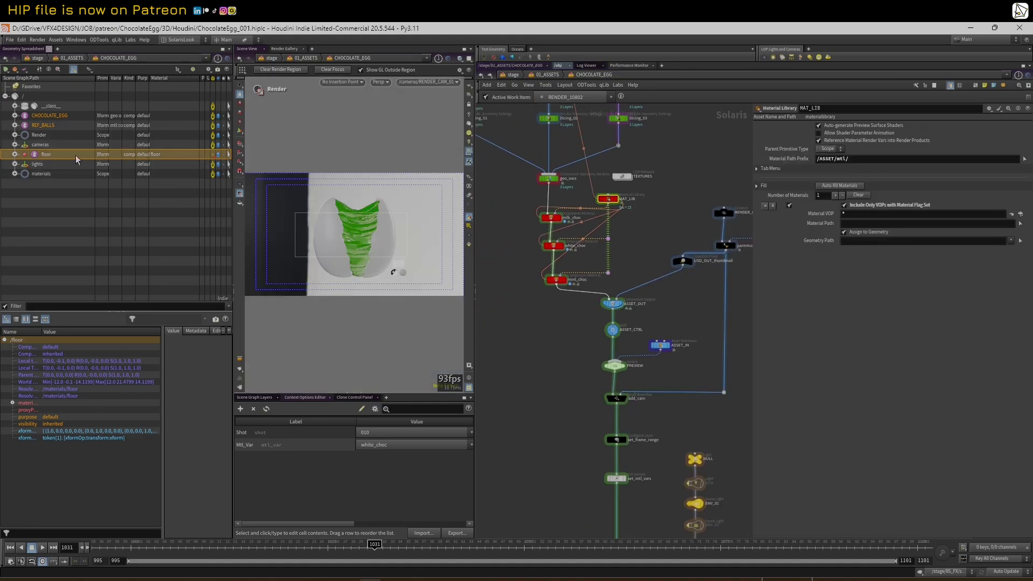
Step: Disconnect the open egg's geometry branch from the geo_vars node
scroll(599, 342, "down", 2)
scroll(599, 341, "down", 2)
scroll(580, 357, "up", 2)
middle_click_drag(654, 177, 660, 232)
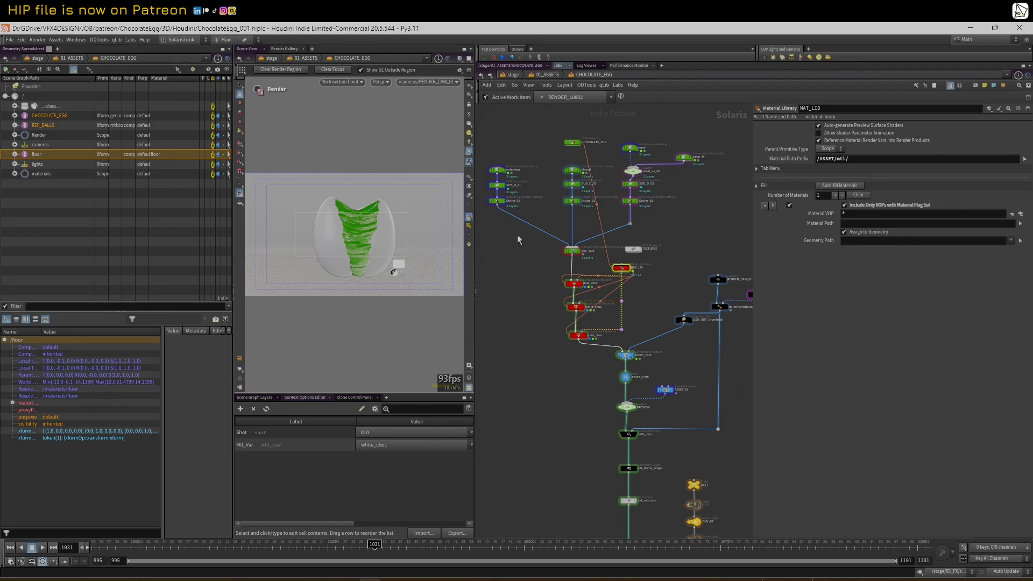
right_click(617, 233)
left_click(644, 251)
Step: Set the geo variant name in the set_mtl_vars node to unbroken
mouse_move(627, 363)
middle_click_drag(628, 361, 595, 316)
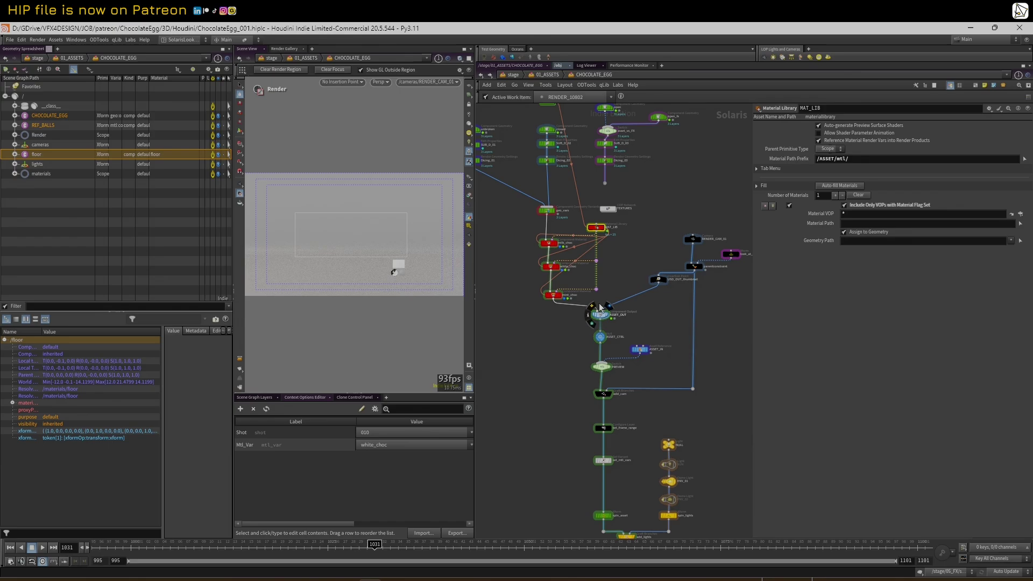
left_click(600, 314)
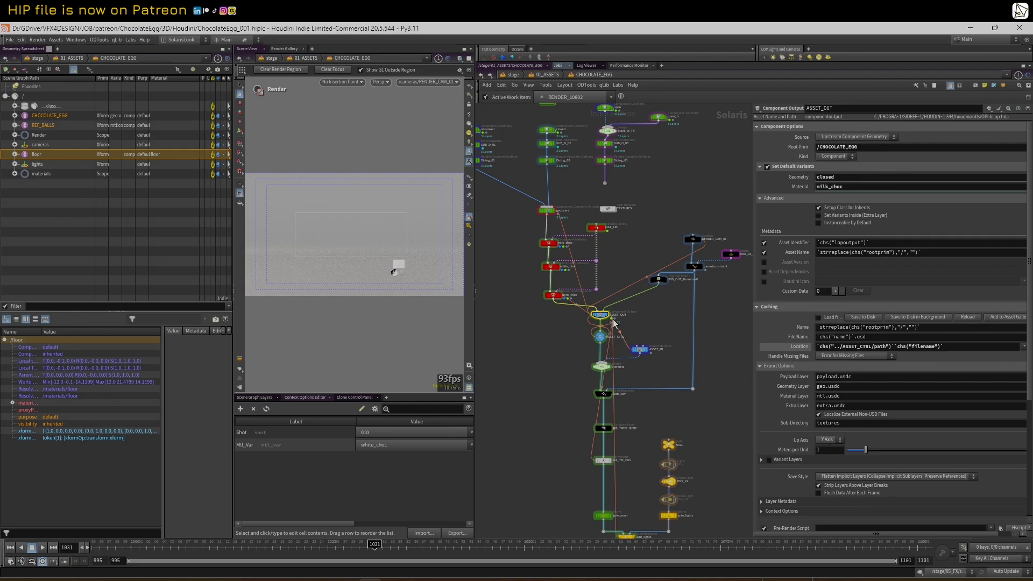
middle_click_drag(560, 400, 543, 288)
scroll(544, 290, "up", 2)
left_click(593, 358)
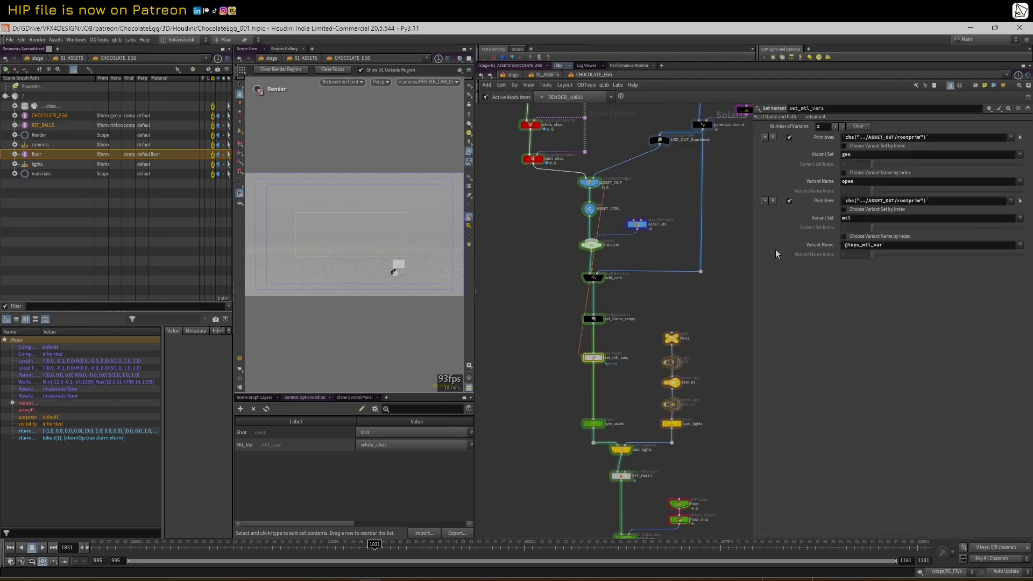
left_click(1021, 183)
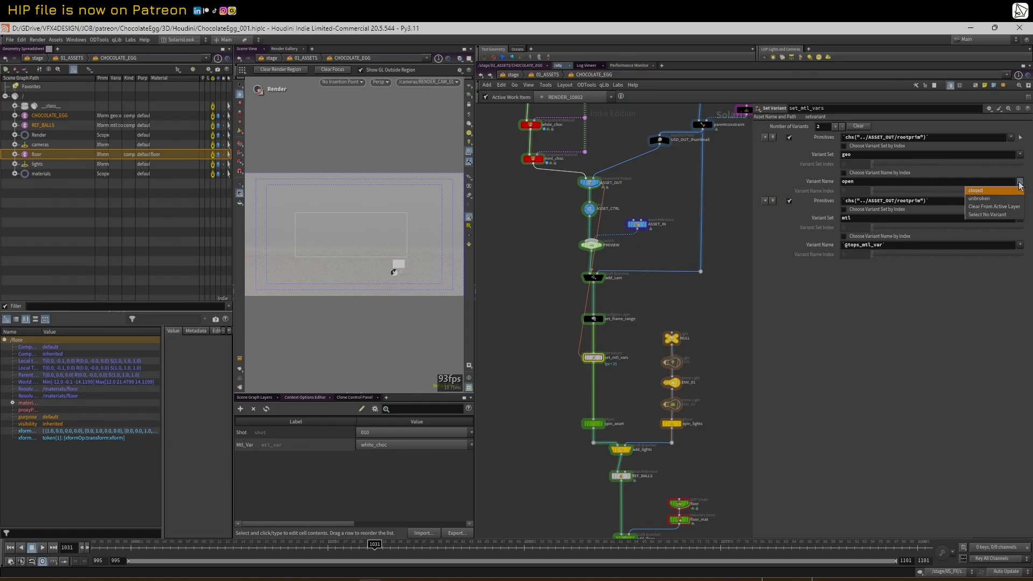
left_click(1000, 198)
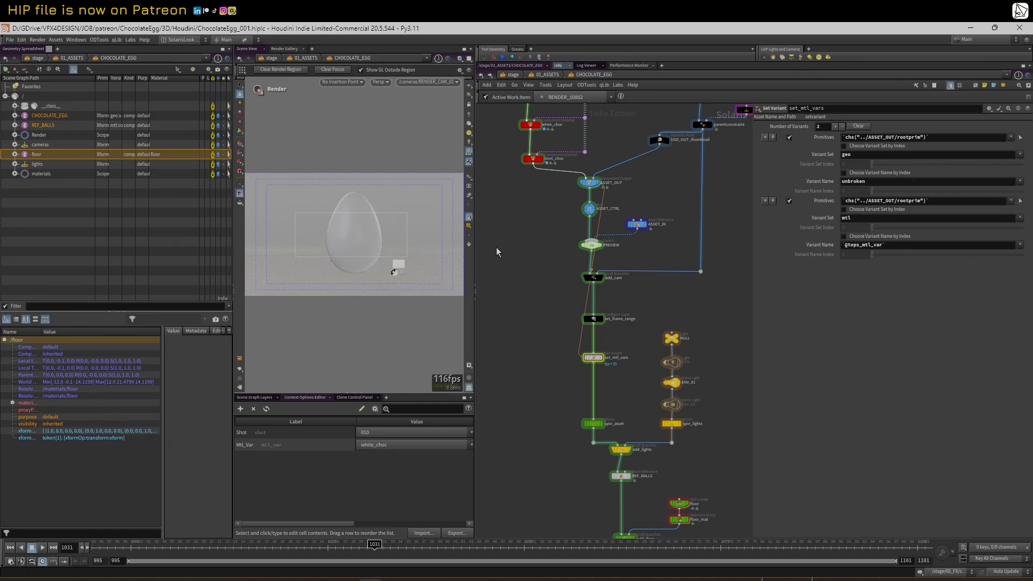
Step: Set the PREVIEW switch's Select Input to 1 so the stage uses the referenced ASSET_IN asset
middle_click_drag(499, 248, 519, 389)
scroll(552, 252, "up", 2)
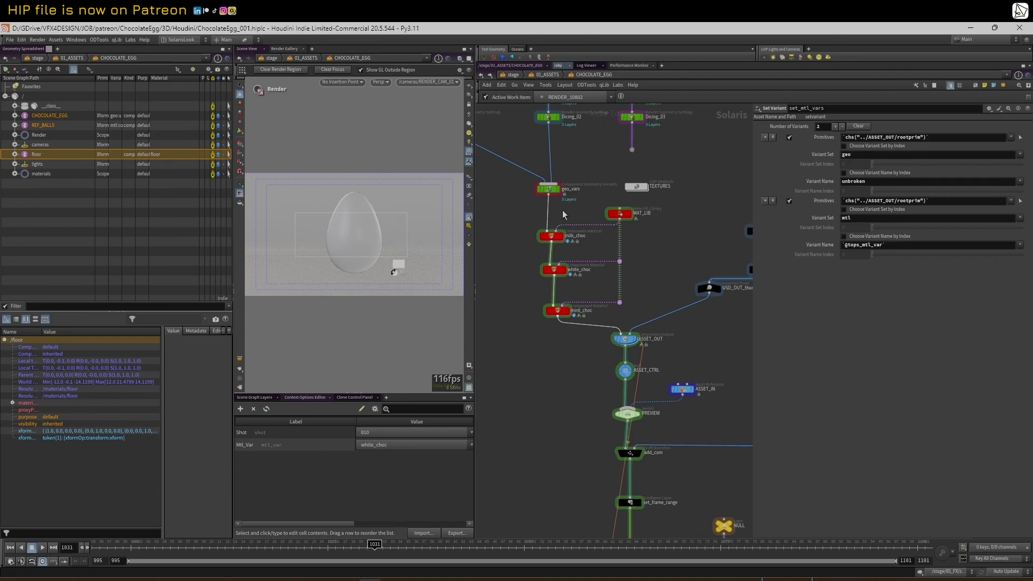
left_click(625, 338)
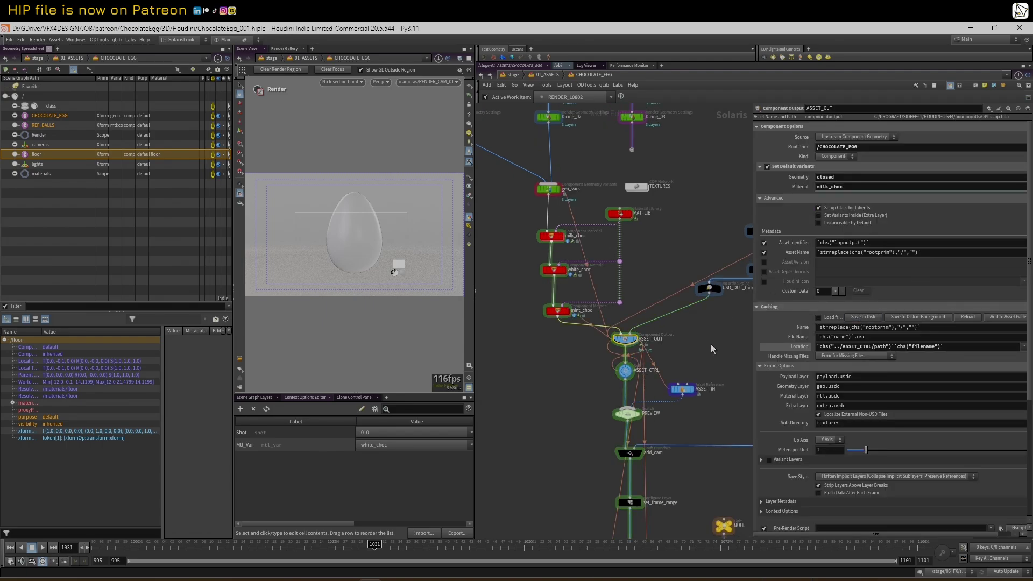
middle_click_drag(709, 345, 690, 262)
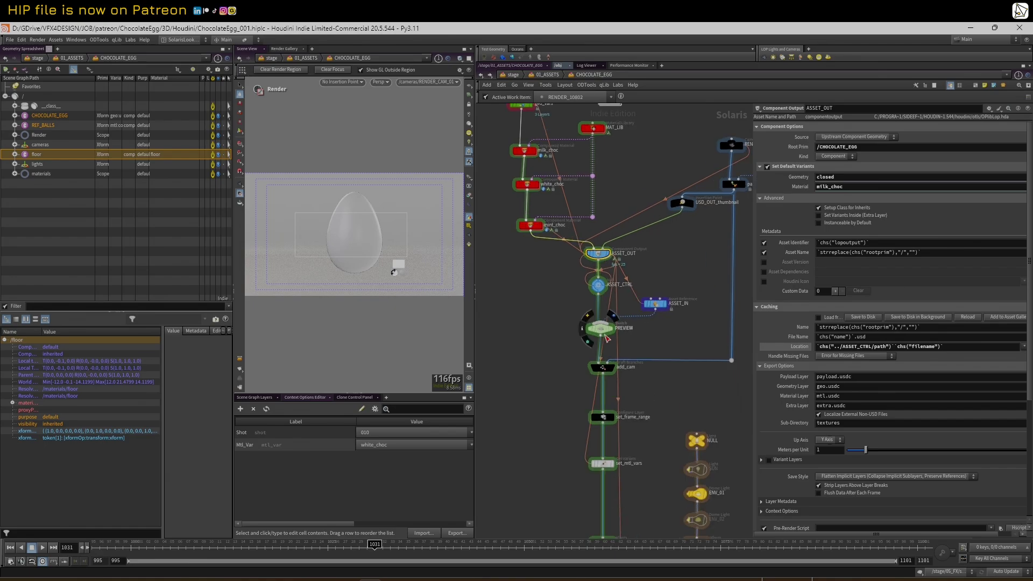
left_click(602, 332)
left_click(866, 136)
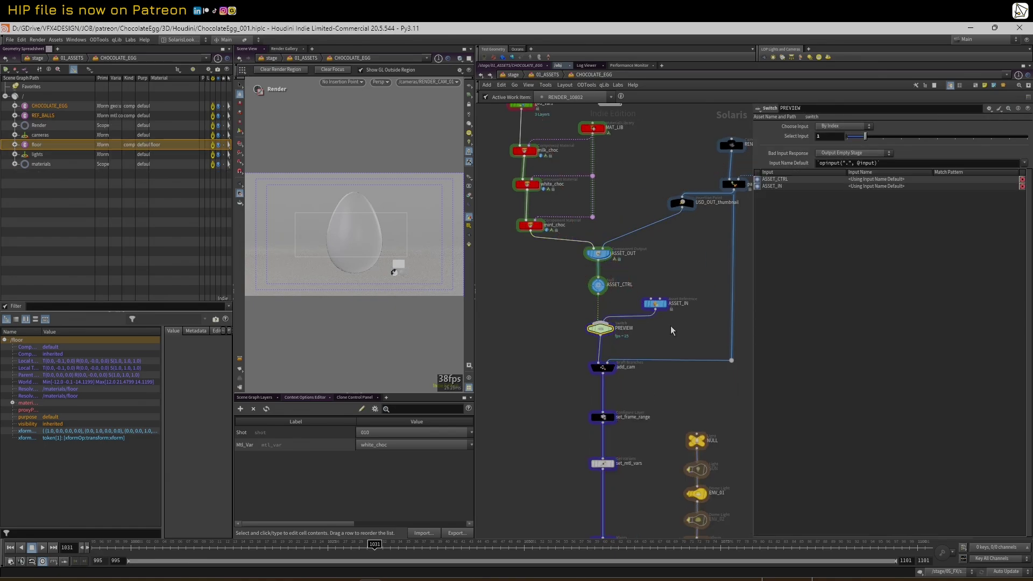
Step: Examine the node chain below PREVIEW, from the camera and lights down to the render settings and TOPs render nodes
middle_click_drag(667, 322, 690, 246)
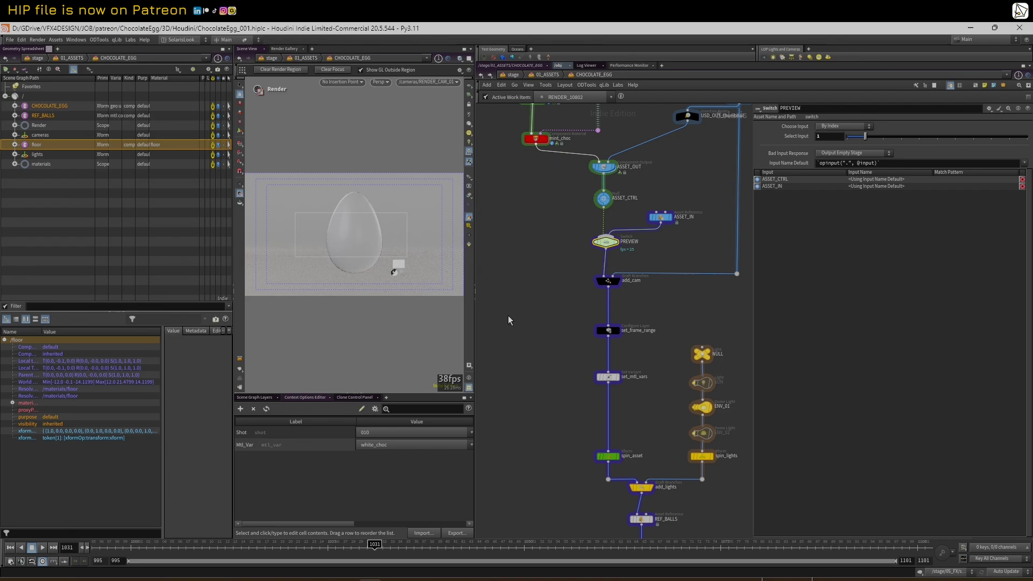
middle_click_drag(569, 348, 557, 265)
middle_click_drag(516, 328, 496, 271)
scroll(498, 277, "up", 2)
scroll(581, 392, "down", 1)
middle_click_drag(582, 393, 551, 281)
scroll(547, 276, "down", 2)
middle_click_drag(600, 156, 643, 140)
scroll(560, 213, "up", 1)
middle_click_drag(660, 385, 631, 262)
scroll(598, 303, "up", 2)
scroll(538, 437, "down", 2)
middle_click_drag(536, 433, 541, 257)
scroll(543, 267, "up", 3)
scroll(549, 342, "down", 3)
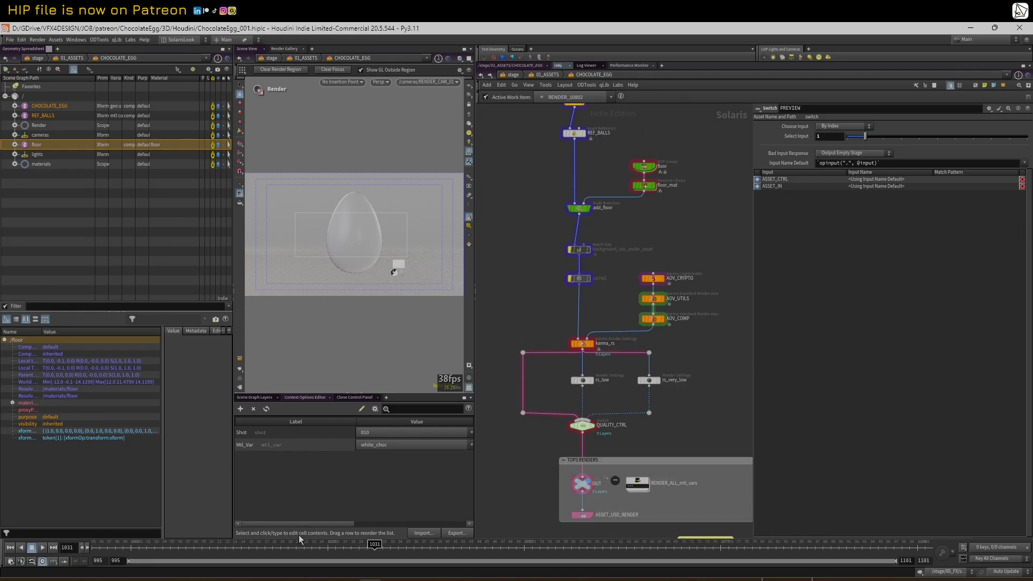
Step: Scrub the timeline to frame 1046 and review the network from the floor and lights back up to the geometry branches
left_click_drag(350, 545, 493, 500)
middle_click_drag(528, 208, 542, 344)
scroll(542, 334, "up", 2)
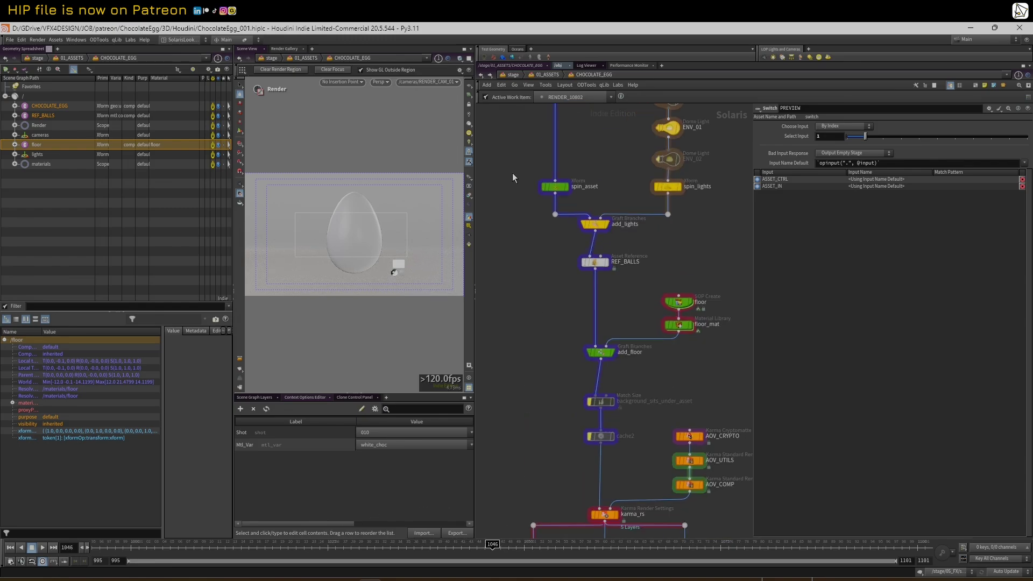
scroll(589, 160, "down", 2)
middle_click_drag(588, 160, 594, 270)
scroll(572, 205, "up", 2)
scroll(572, 204, "down", 2)
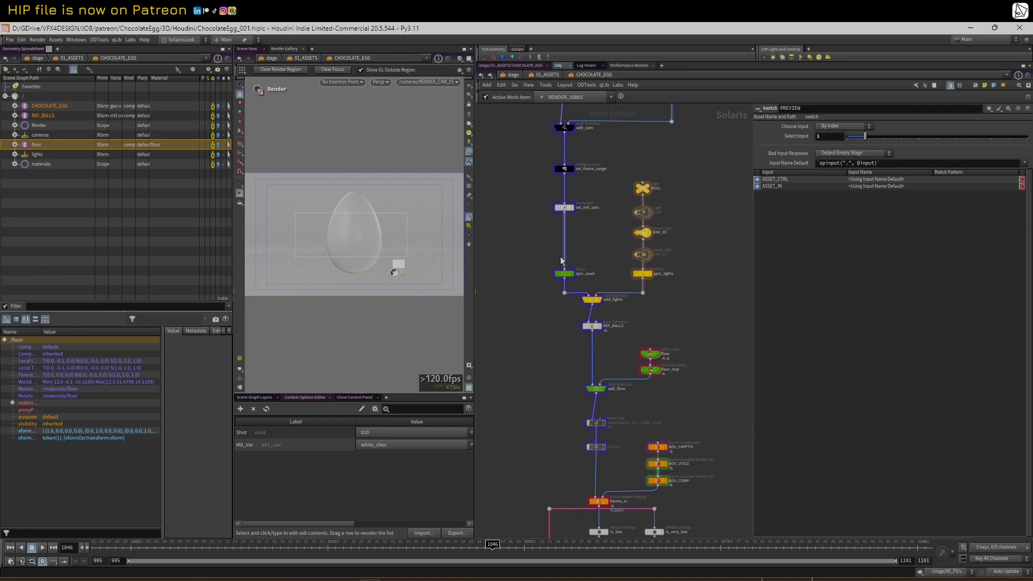
middle_click_drag(545, 376, 565, 337)
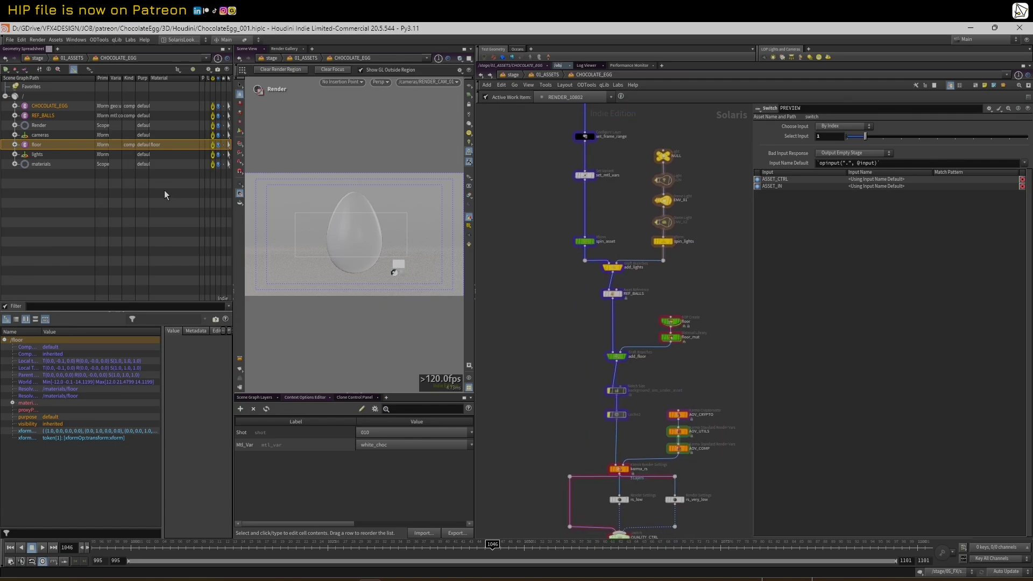
scroll(516, 263, "down", 1)
middle_click_drag(522, 271, 509, 270)
scroll(509, 270, "up", 1)
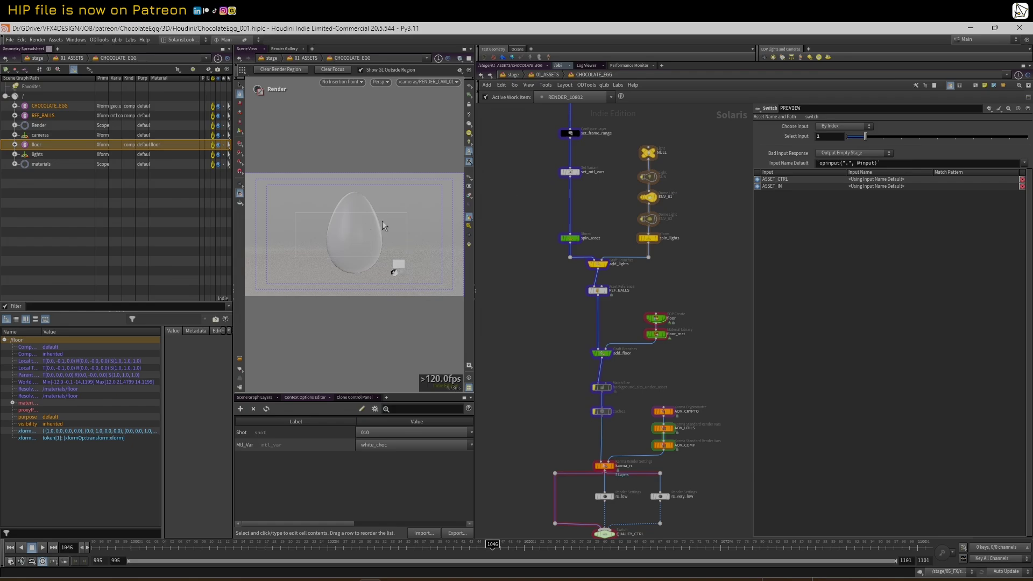
scroll(528, 169, "down", 2)
middle_click_drag(541, 145, 542, 418)
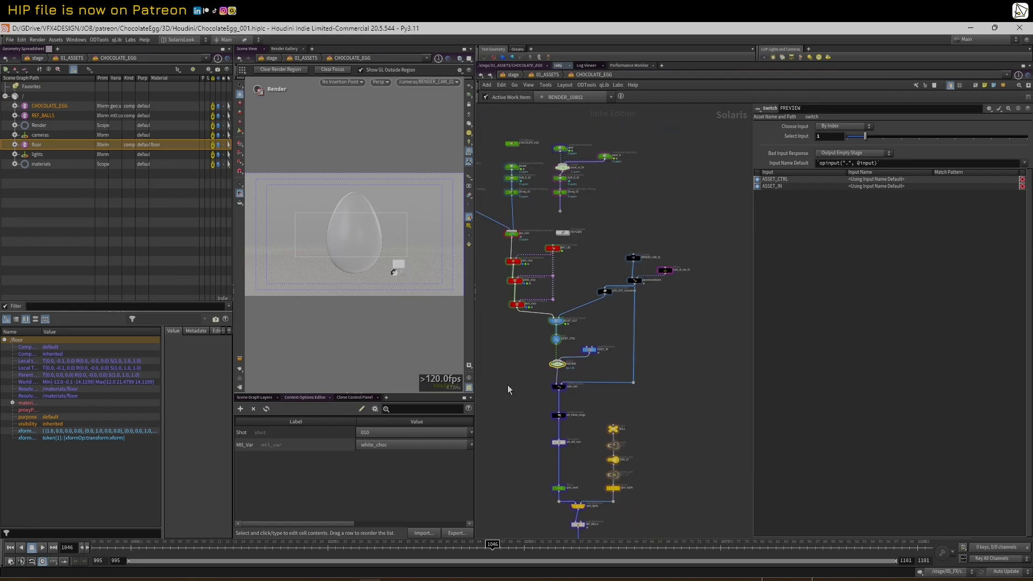
middle_click_drag(503, 395, 545, 347)
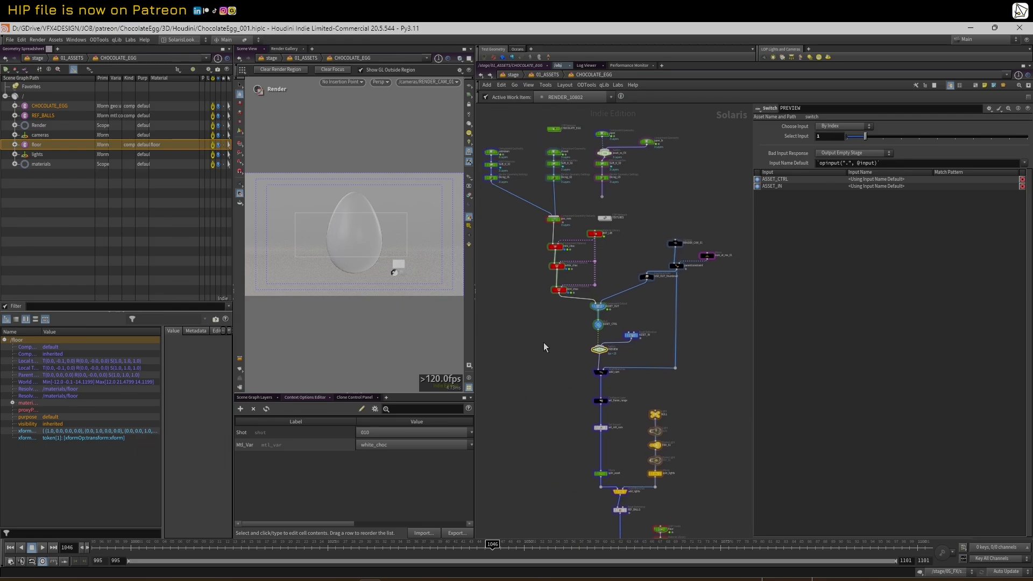
Step: Open the shot_000 CHOCOLATE_EGG_01 network in 03_ANIM and enter the CHOCOLATE_EGG_layer_01 SOP Create node
left_click(545, 75)
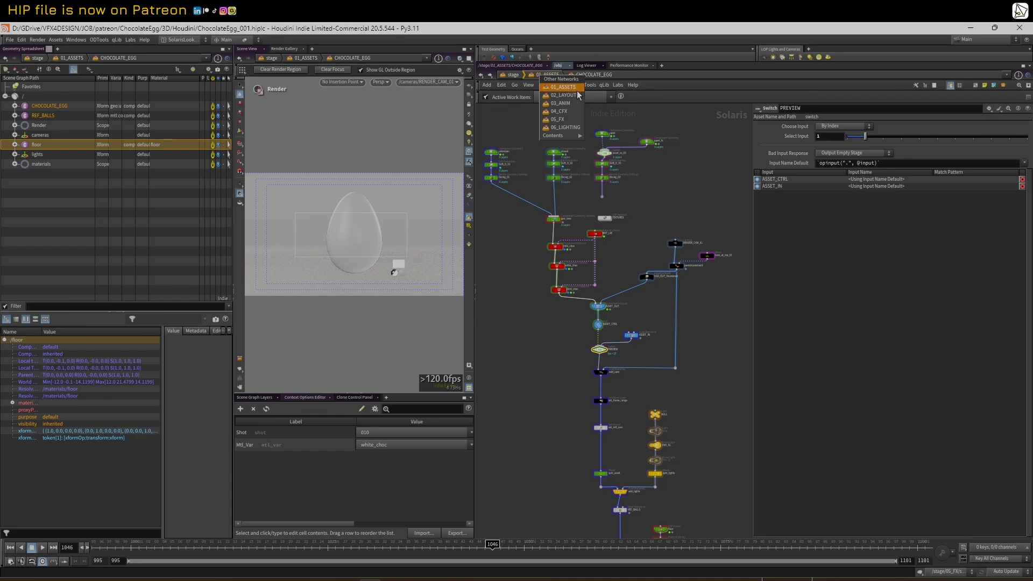
left_click(562, 103)
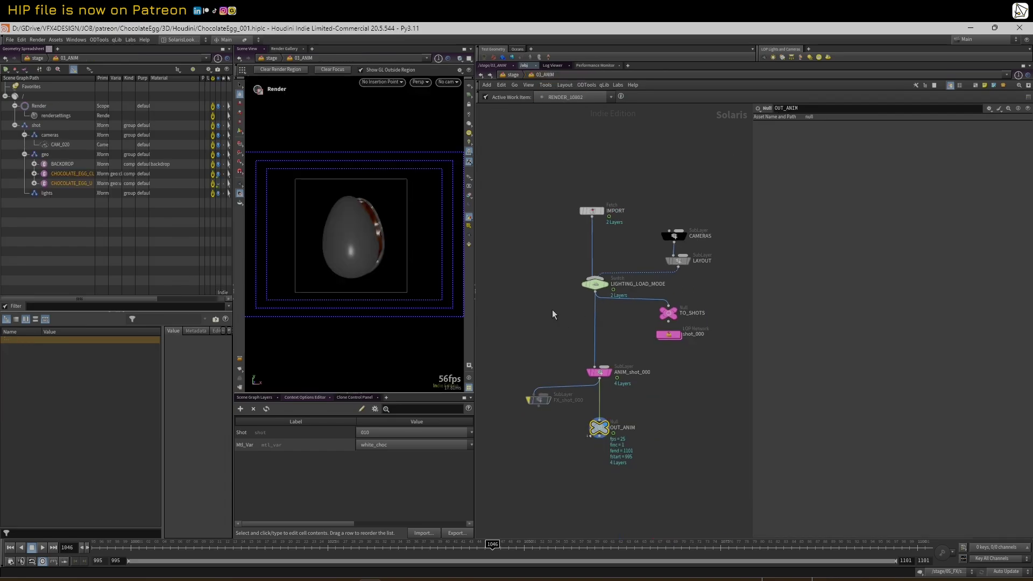
double_click(667, 331)
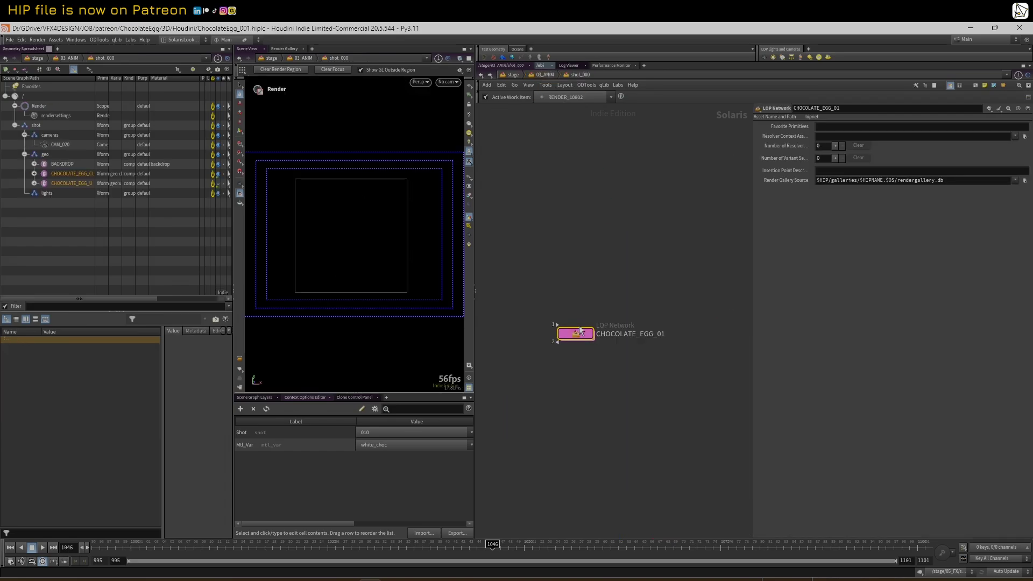
double_click(586, 335)
middle_click_drag(657, 319, 536, 318)
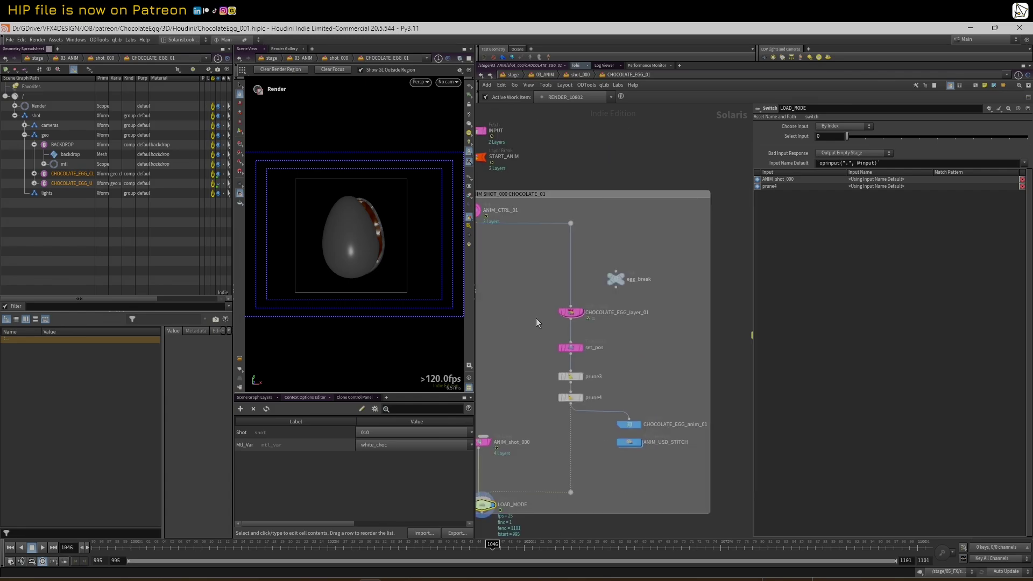
left_click(573, 317)
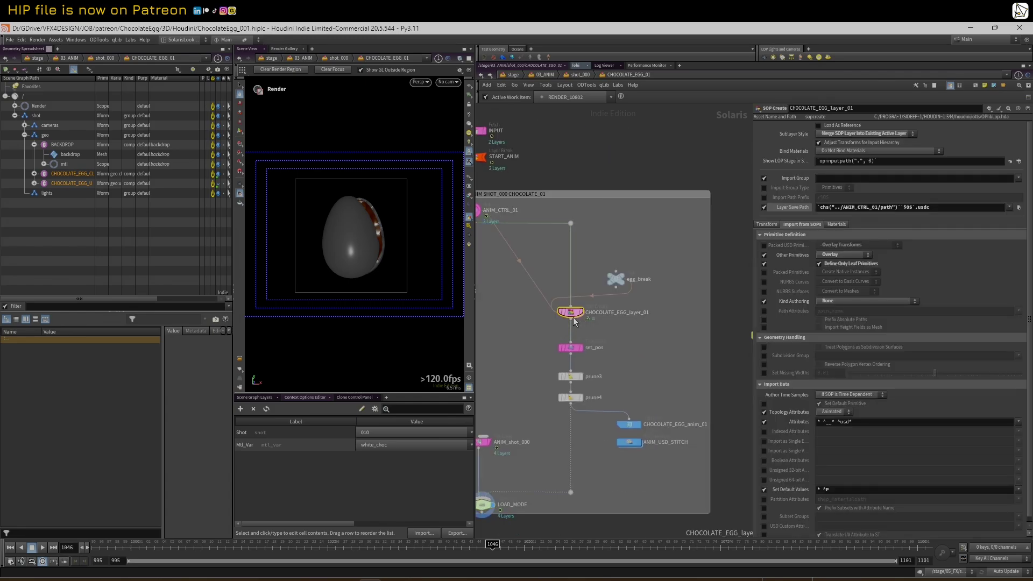
double_click(573, 317)
middle_click_drag(654, 317, 545, 318)
scroll(545, 318, "down", 2)
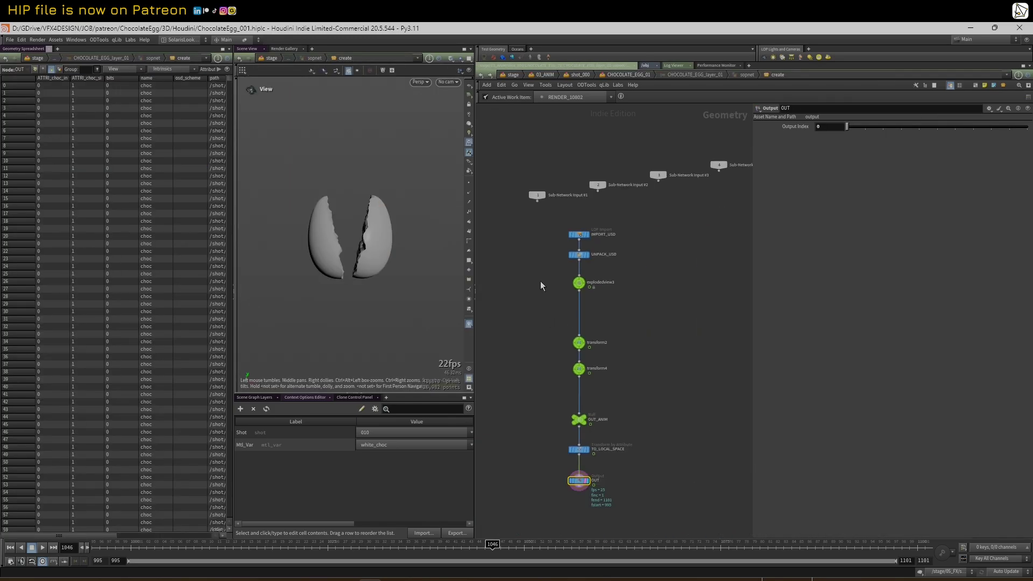
Step: Copy the explodedview, two transform and OUT_ANIM nodes, and return to the CHOCOLATE_EGG network in 01_ASSETS
left_click_drag(541, 271, 602, 428)
key("ctrl+c")
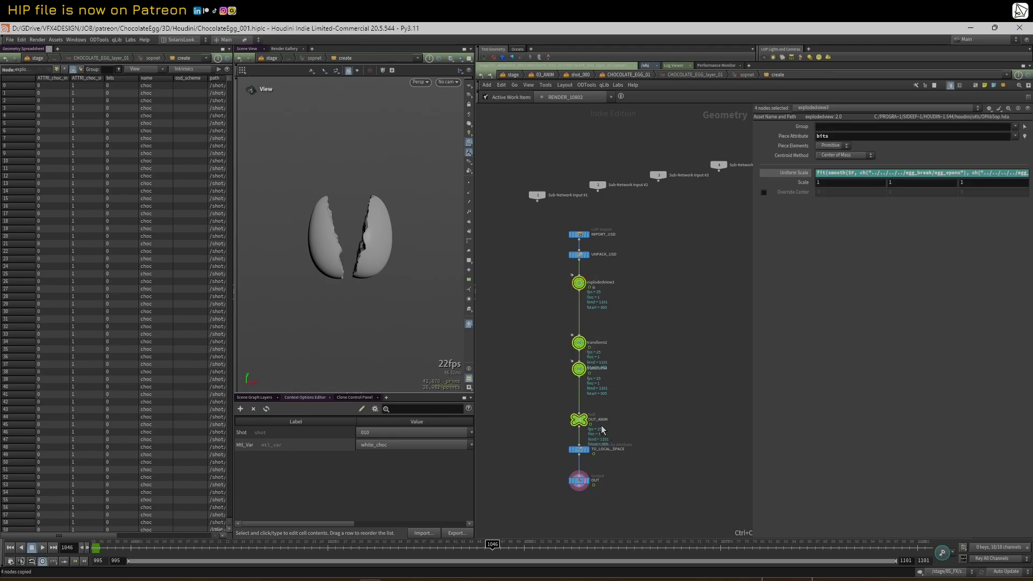
middle_click_drag(496, 342, 564, 338)
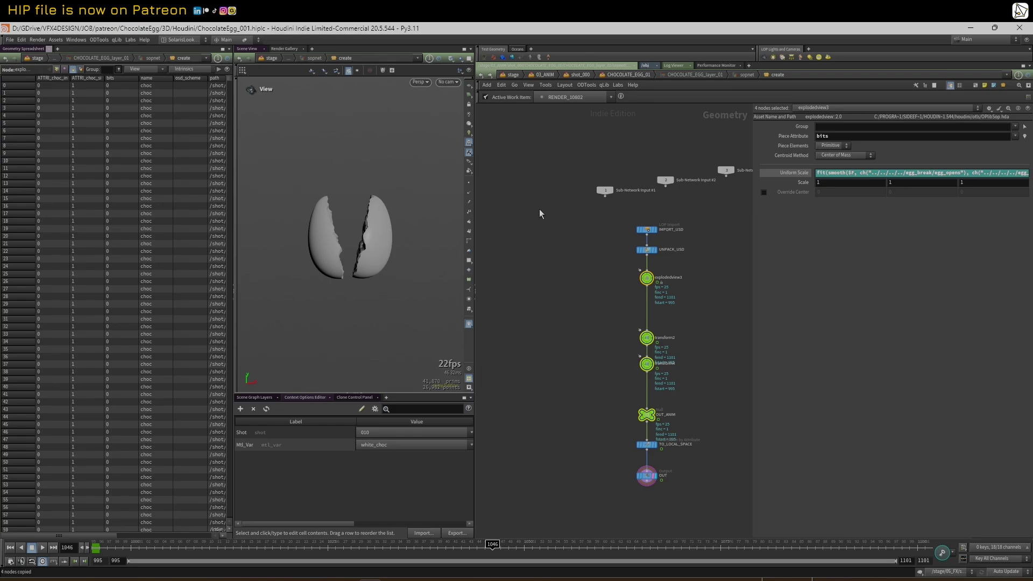
left_click(532, 78)
left_click(544, 85)
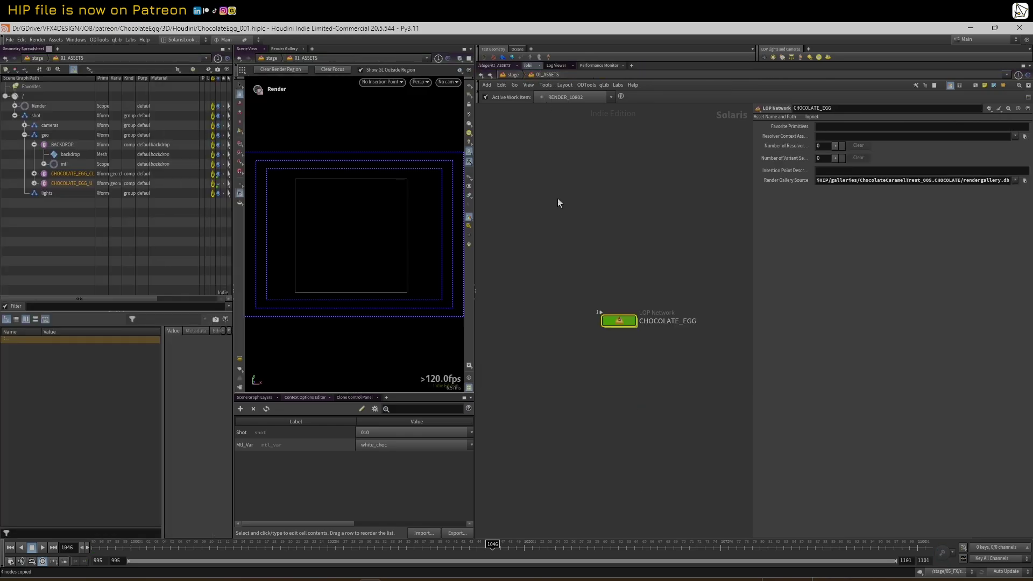
double_click(616, 321)
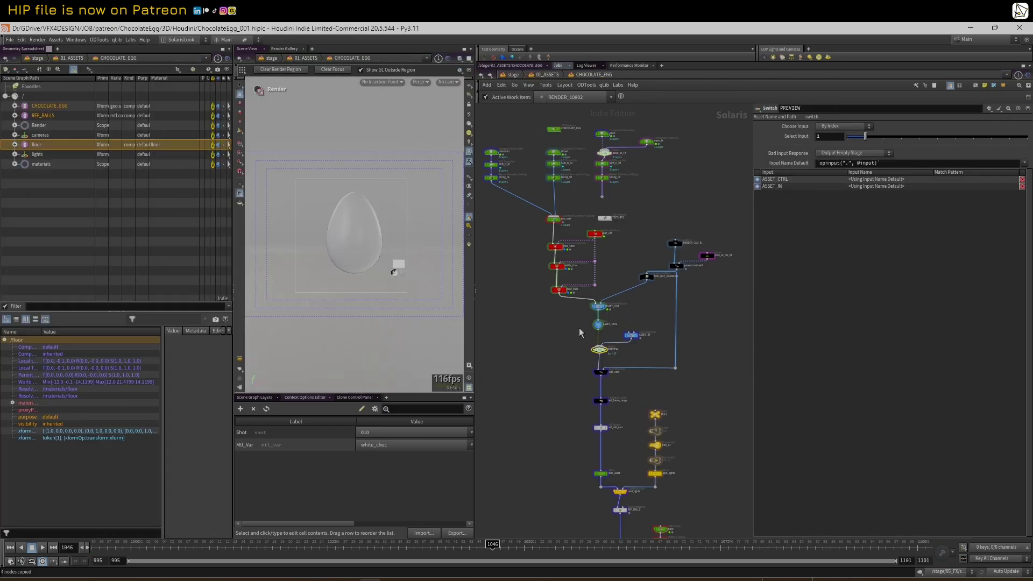
Step: Add a SOP Modify node beside the main chain and connect its input to the set_frame_range output
key("Tab")
type("sopm")
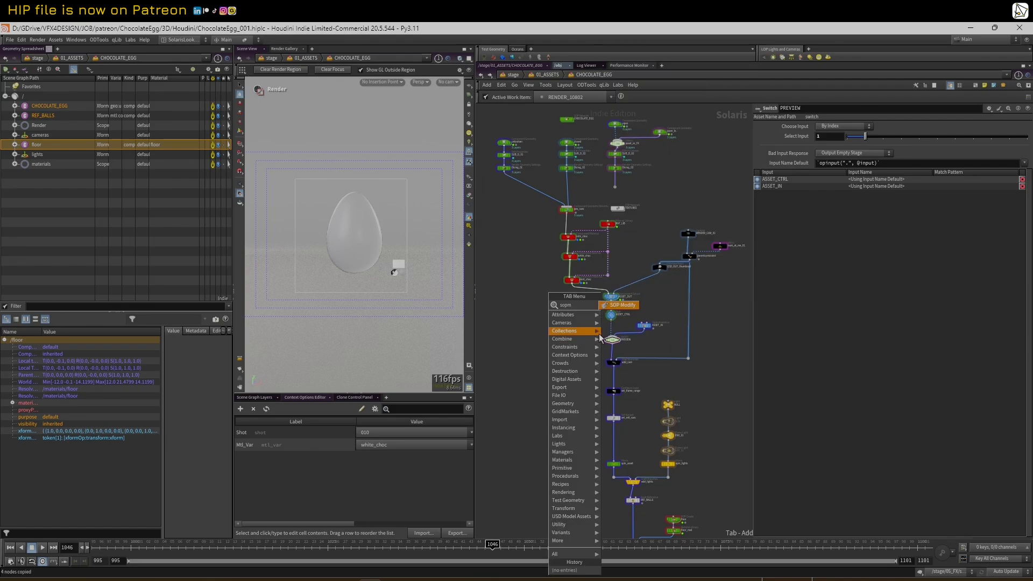
key("Return")
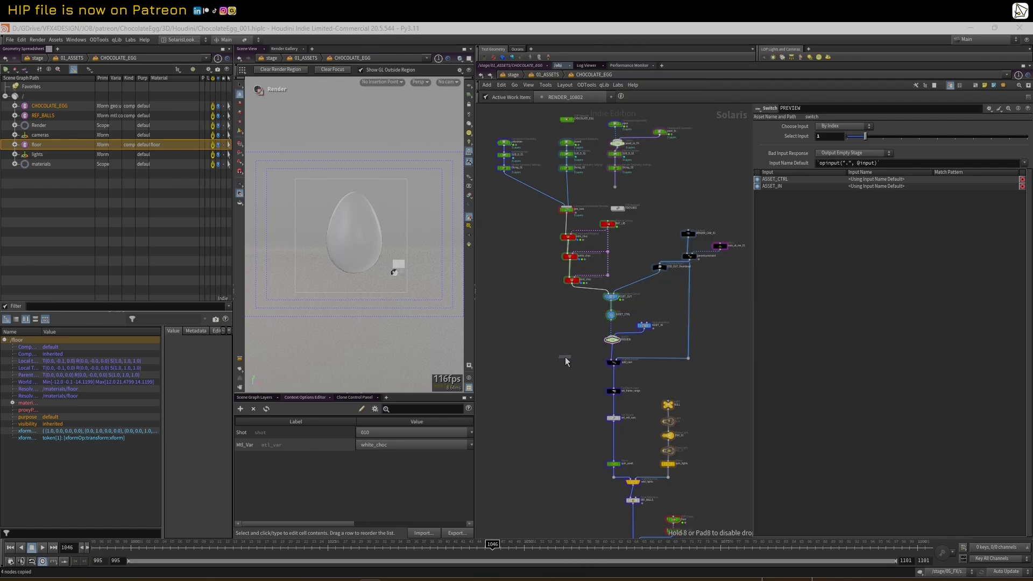
left_click(574, 363)
scroll(574, 363, "up", 2)
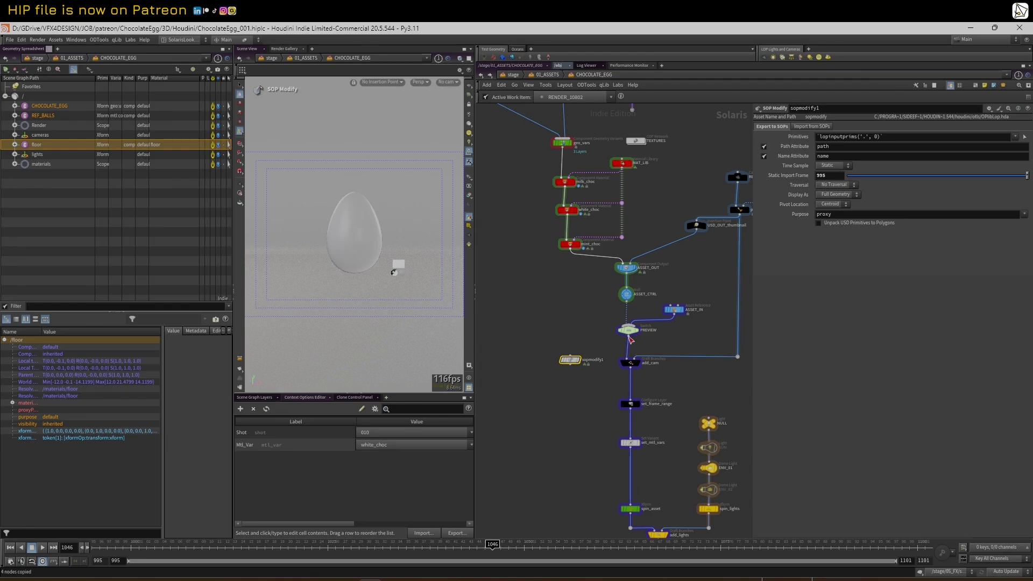
middle_click_drag(596, 417, 587, 373)
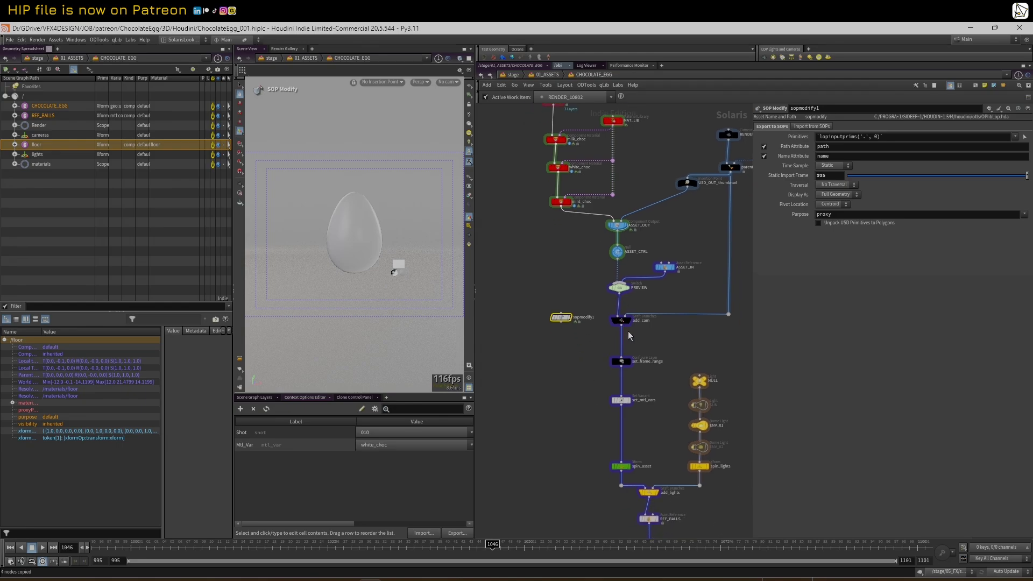
left_click_drag(559, 320, 558, 369)
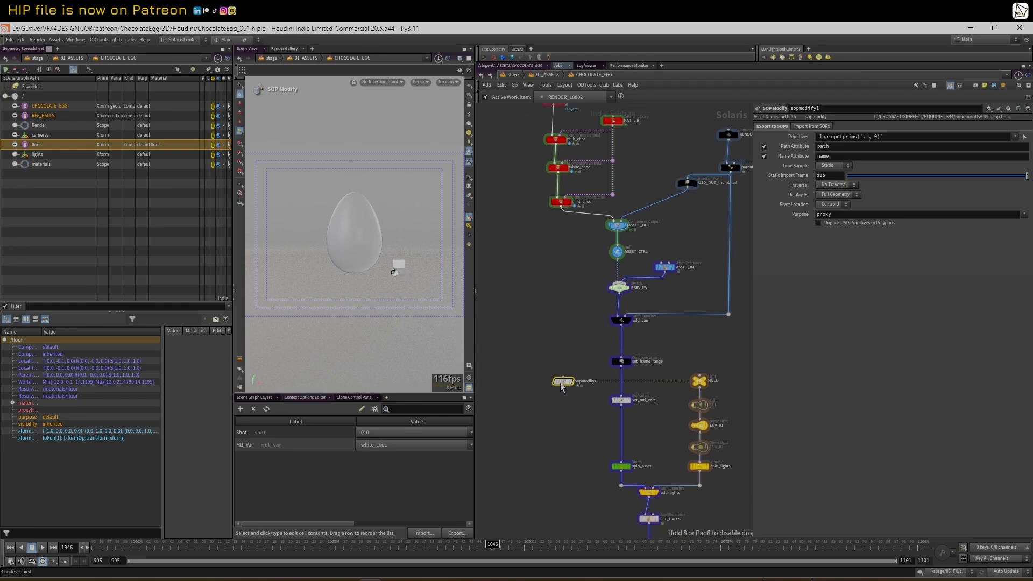
left_click_drag(620, 370, 567, 380)
Step: Paste the copied animation nodes inside the SOP Modify and wire them between the first sub-network input and OUT
double_click(566, 382)
scroll(613, 298, "down", 2)
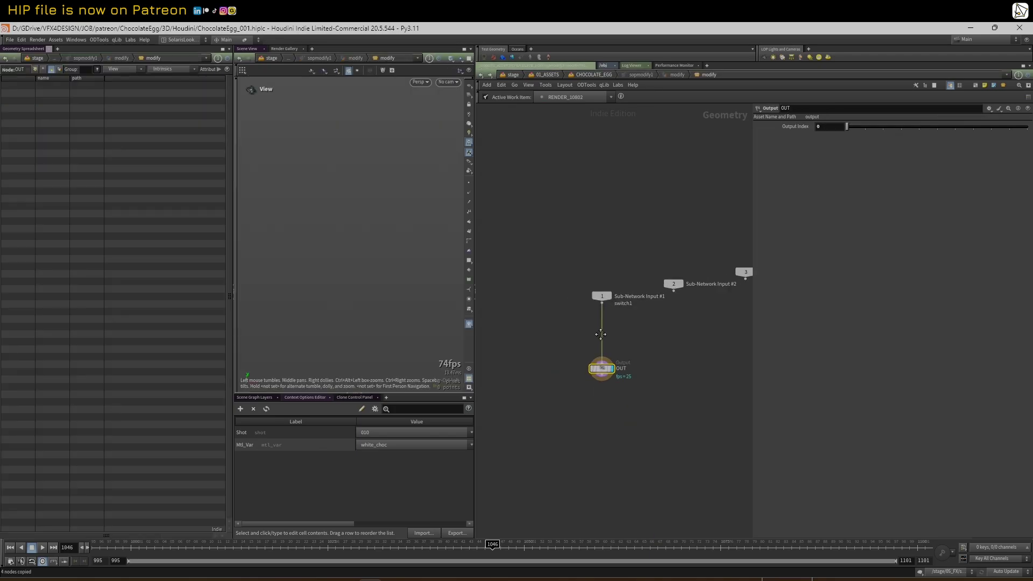
middle_click_drag(631, 324, 579, 345)
left_click_drag(548, 317, 565, 213)
scroll(587, 238, "down", 3)
key("ctrl+v")
left_click(510, 243)
left_click_drag(508, 336, 557, 352)
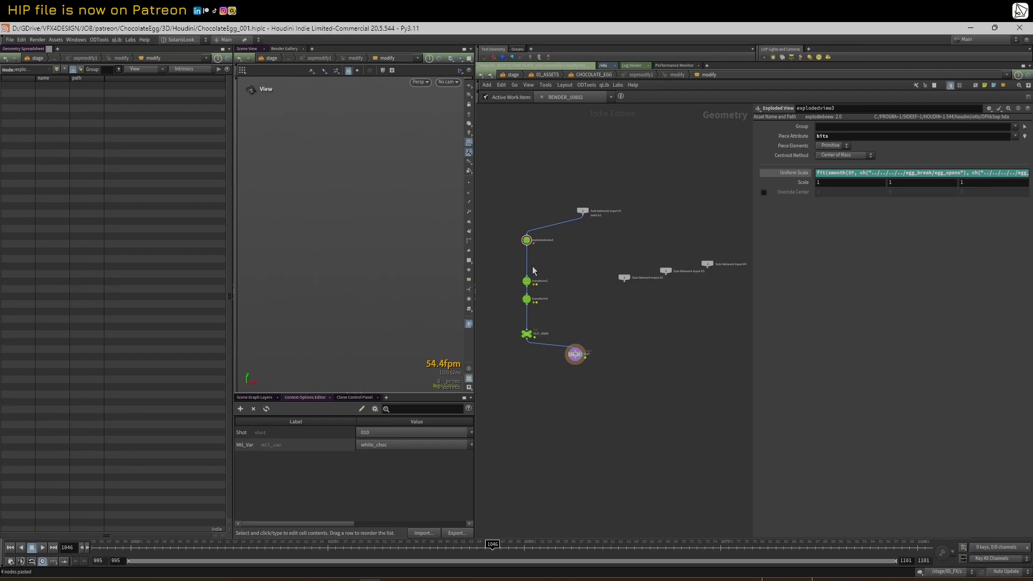
scroll(574, 251, "up", 2)
middle_click_drag(594, 221, 580, 220)
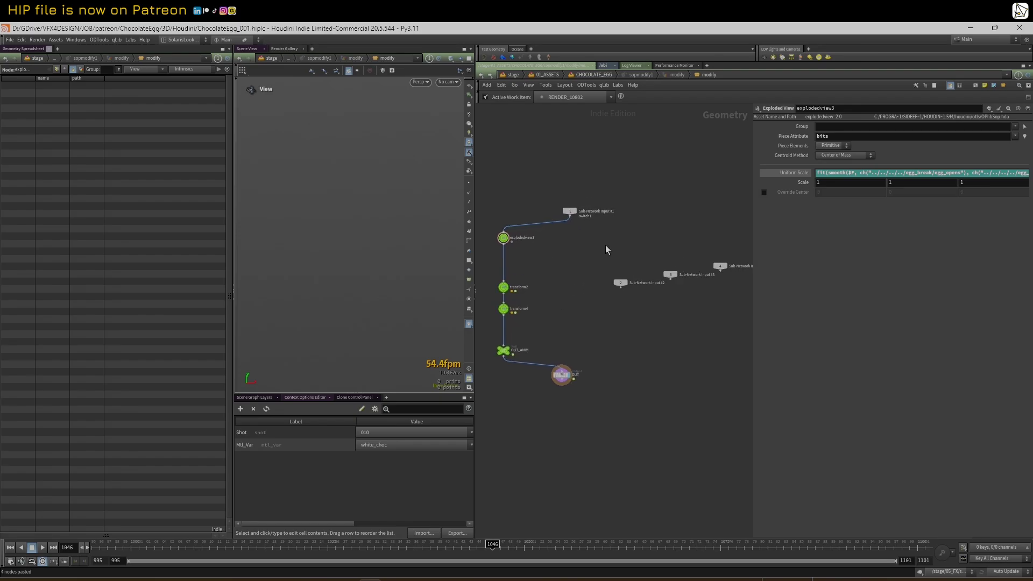
Step: Set the SOP Modify's Primitives to /CHOCOLATE_EGG and its Traversal to Gprims
key("u")
key("u")
key("u")
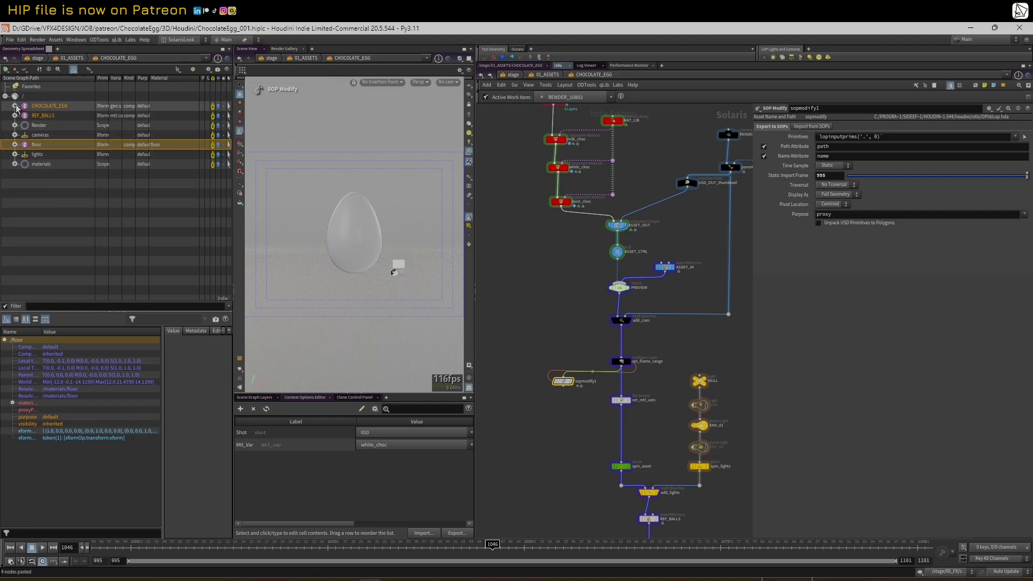
left_click_drag(24, 107, 849, 136)
left_click(837, 185)
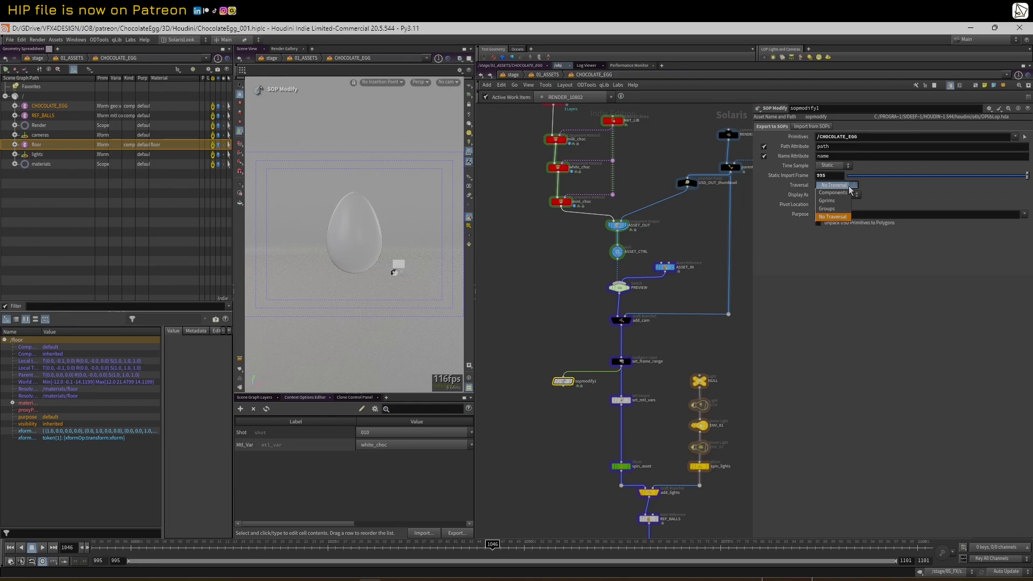
left_click(835, 204)
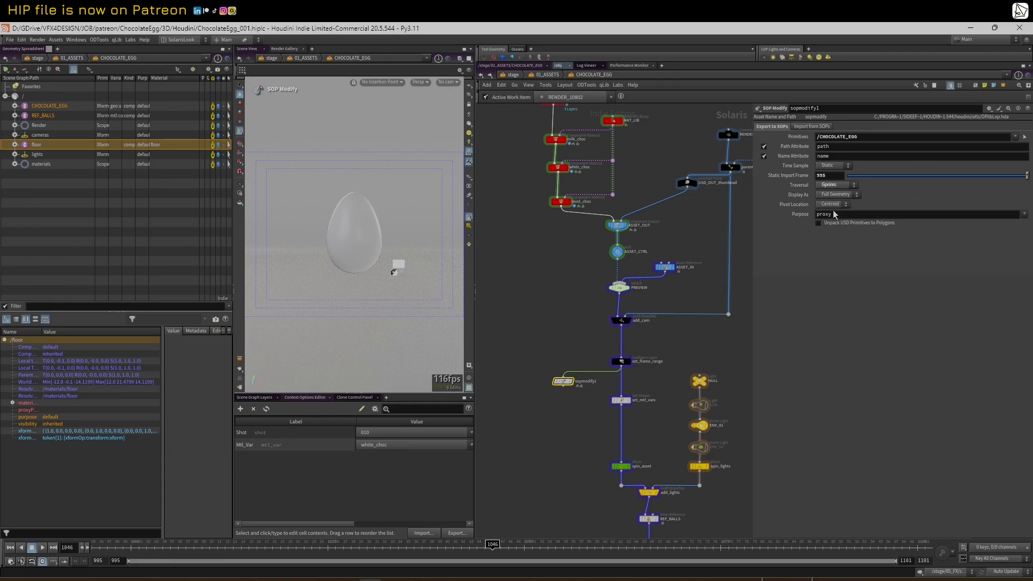
Step: Add render to the SOP Modify's proxy Purpose and display the node in the viewport
left_click(1025, 214)
left_click(1017, 229)
left_click(572, 382)
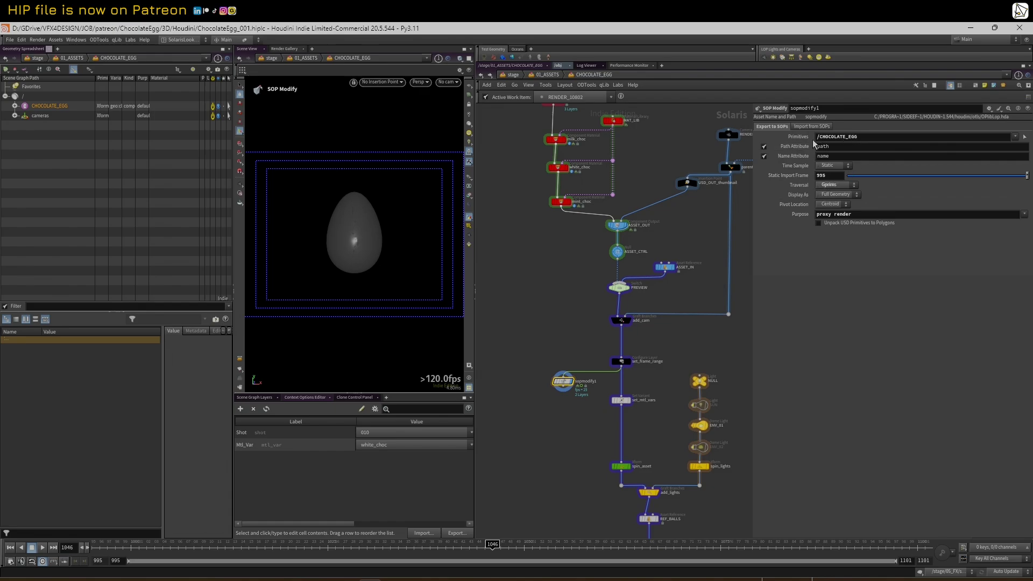
Step: Re-enter the SOP Modify, move to frame 1057 and examine the full Uniform Scale expression on explodedview3
double_click(563, 384)
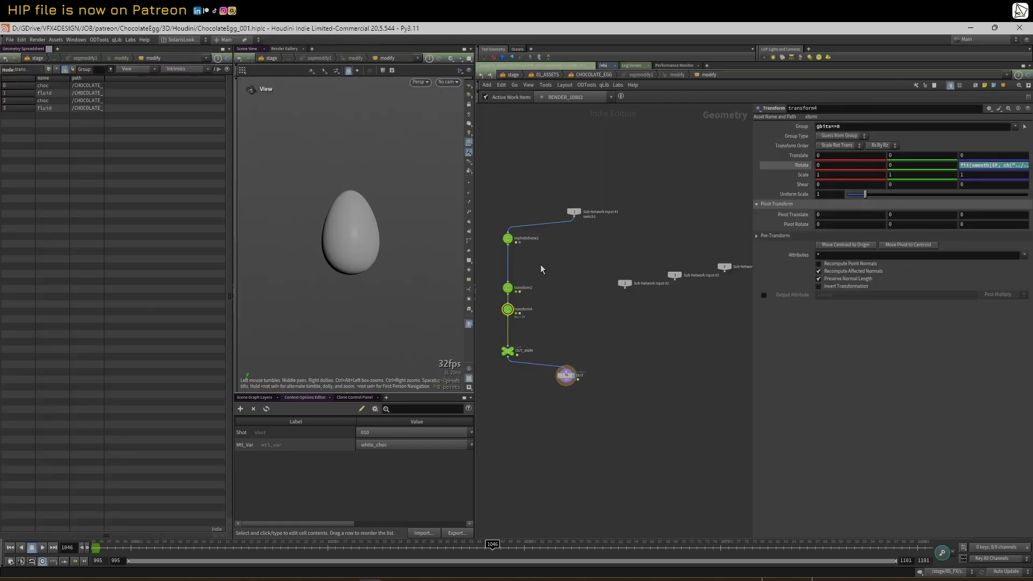
left_click(508, 239)
scroll(513, 237, "up", 2)
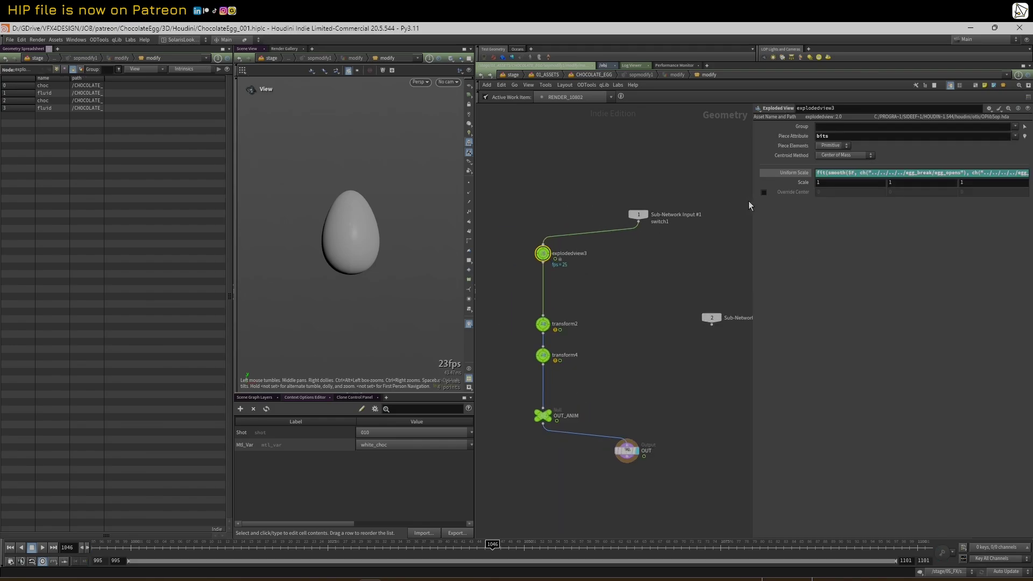
mouse_move(752, 201)
left_mouse_down()
mouse_move(613, 208)
mouse_move(767, 210)
left_mouse_up()
left_click_drag(354, 545, 580, 544)
scroll(619, 393, "up", 2)
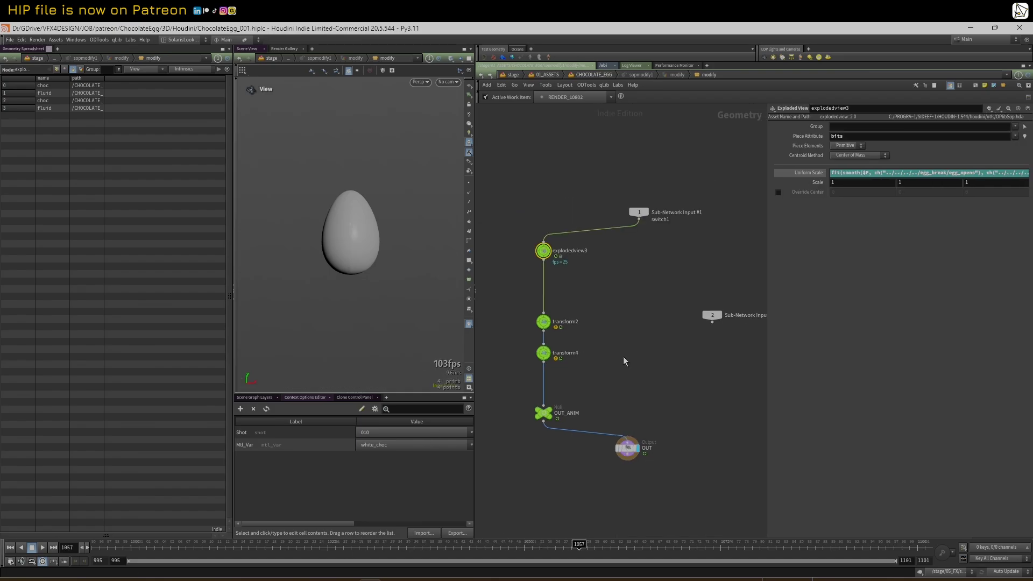
left_click_drag(766, 245, 568, 256)
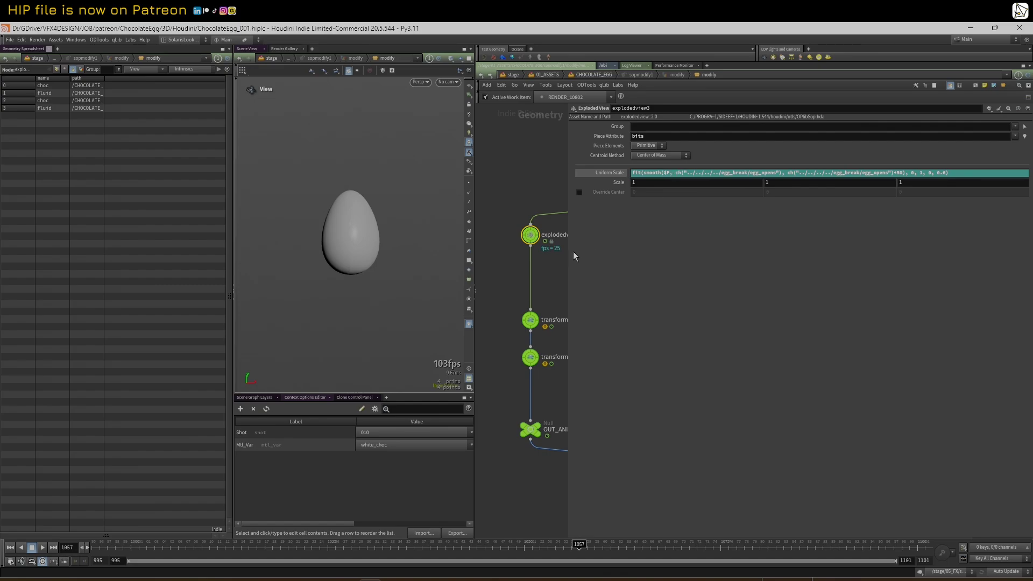
left_click_drag(567, 257, 714, 257)
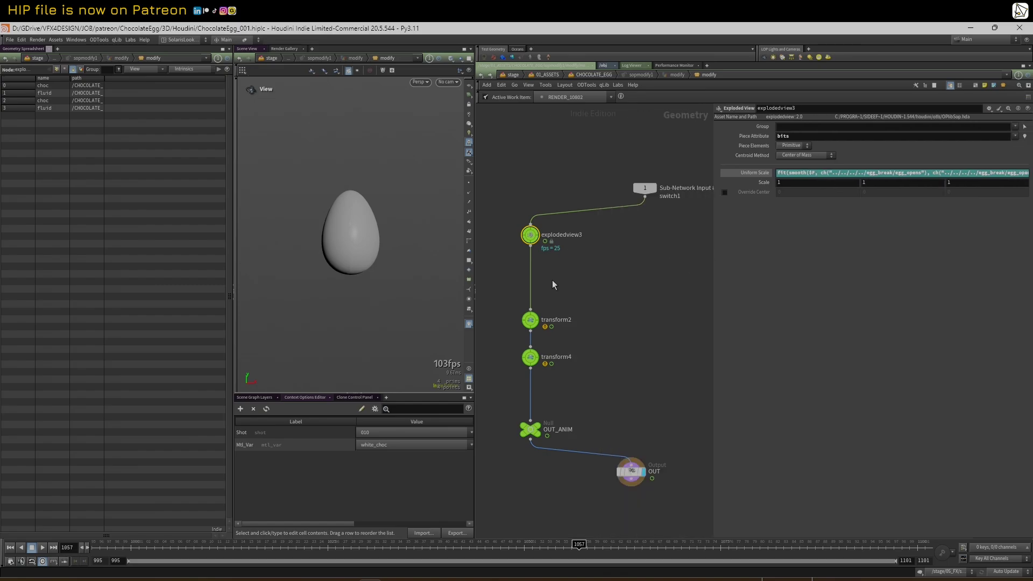
Step: Replace the Uniform Scale expression on explodedview3 with a fixed 0.4, then display the node and inspect its info
right_click(748, 172)
left_click(783, 278)
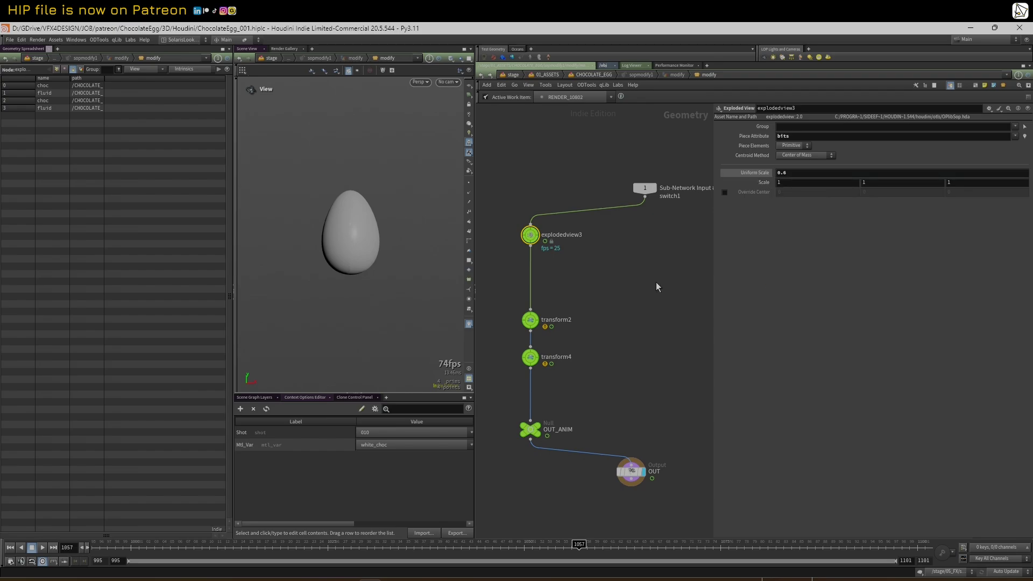
left_click_drag(511, 305, 546, 379)
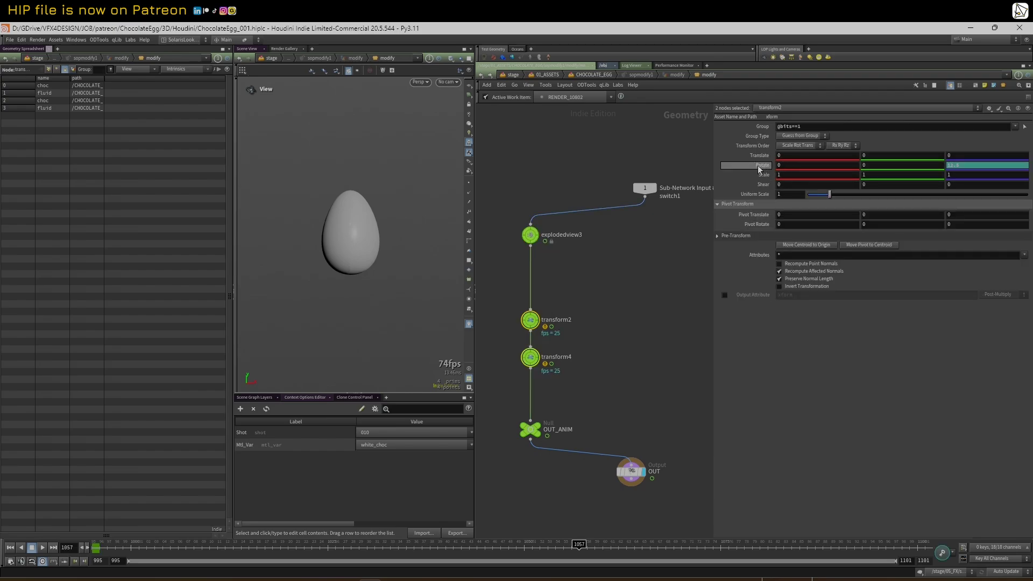
left_click(531, 236)
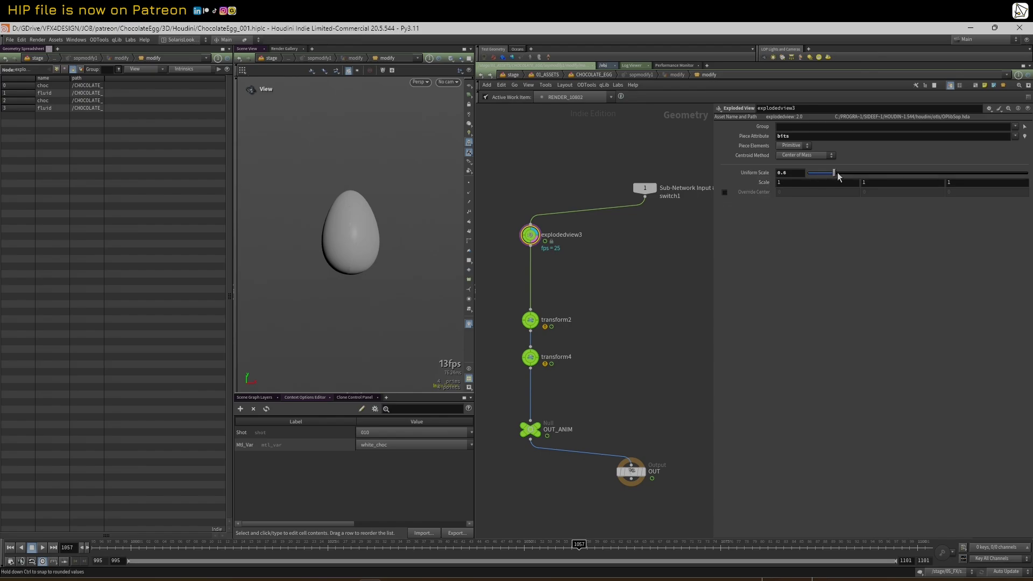
left_click_drag(839, 175, 834, 176)
middle_click_drag(619, 258, 635, 270)
scroll(634, 266, "up", 1)
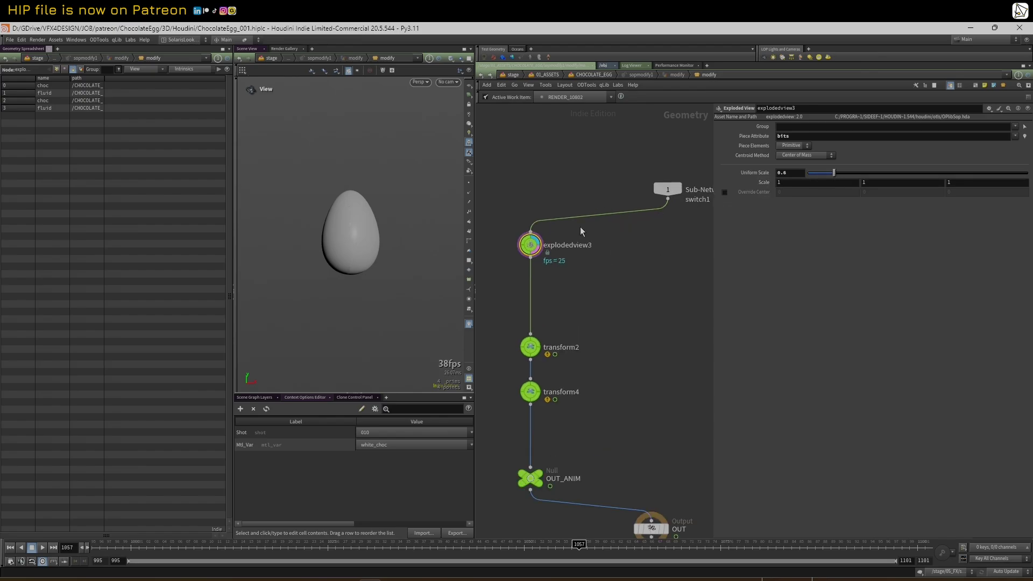
middle_click(531, 249)
Step: Enable Unpack USD Primitives to Polygons on the SOP Modify, check its node info and re-enter its network
key("u")
key("u")
key("u")
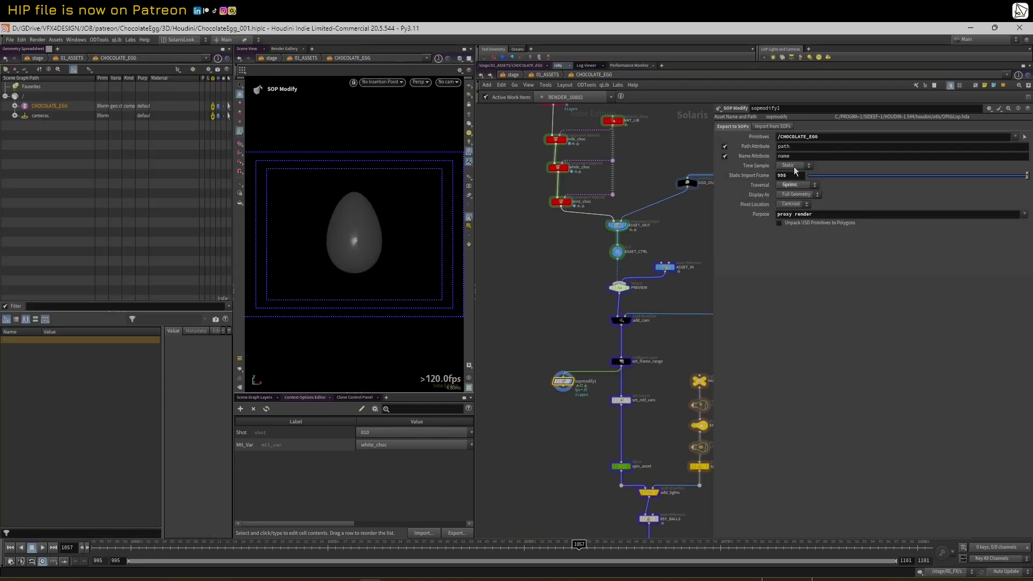
left_click(780, 222)
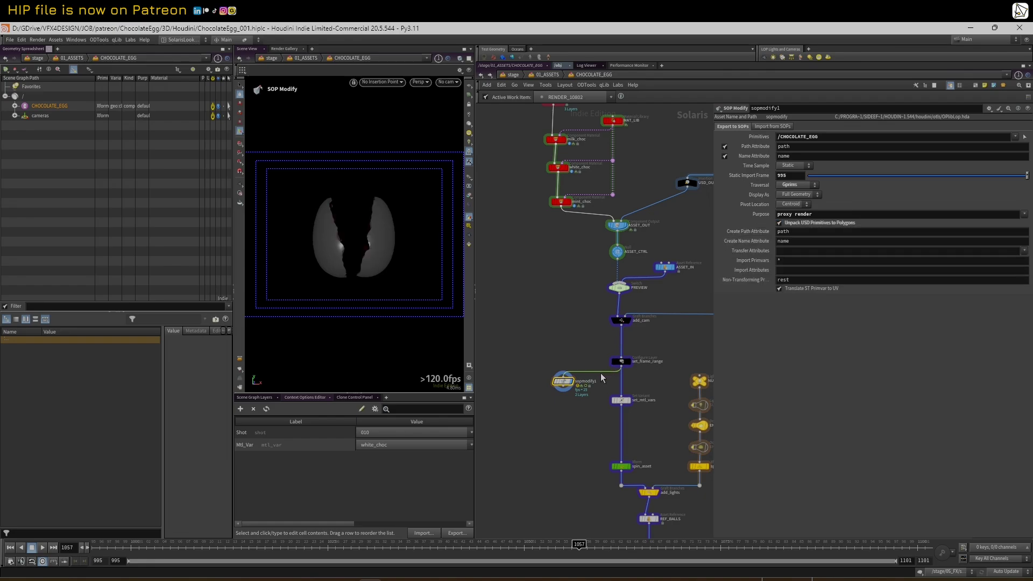
middle_click(564, 383)
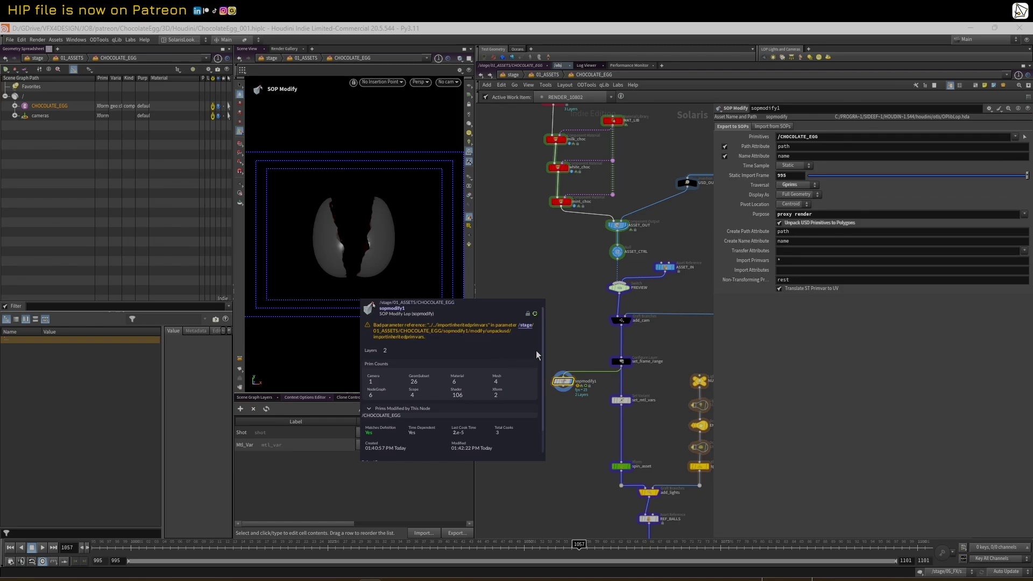
double_click(563, 382)
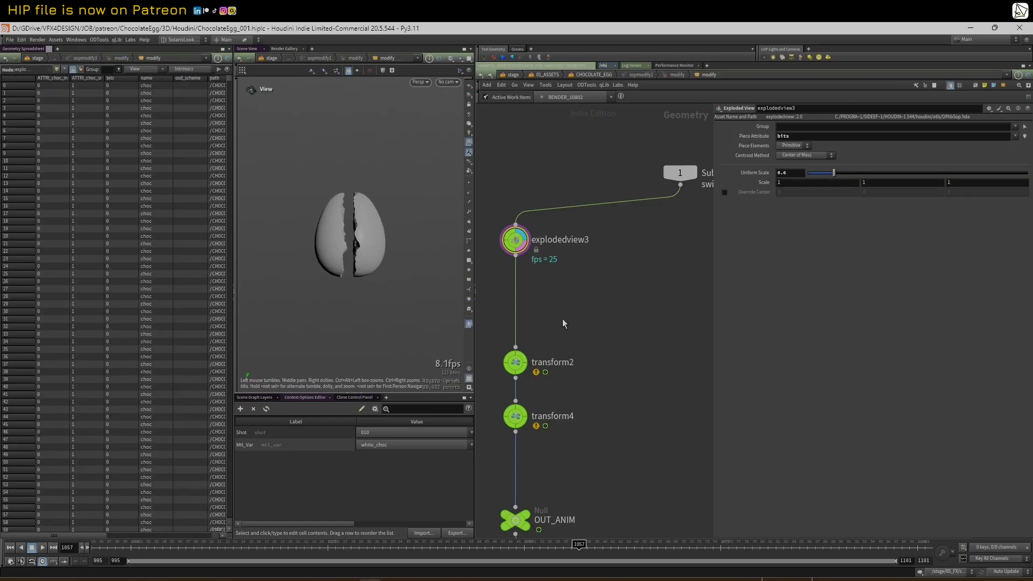
Step: Display transform2 and transform4 in the viewport in turn to compare the egg halves' rotation
middle_click_drag(562, 323, 640, 250)
scroll(639, 249, "down", 1)
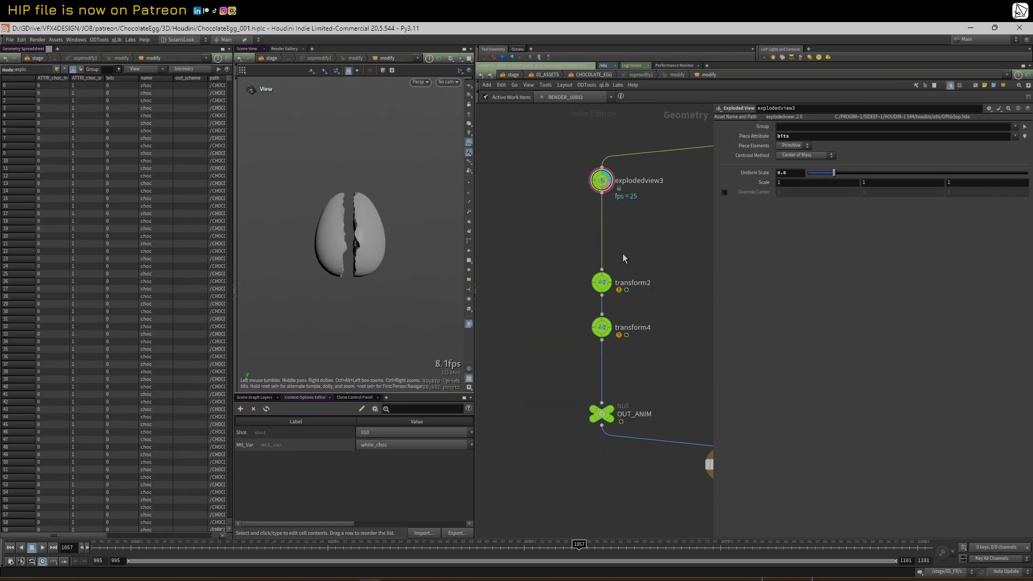
left_click(609, 282)
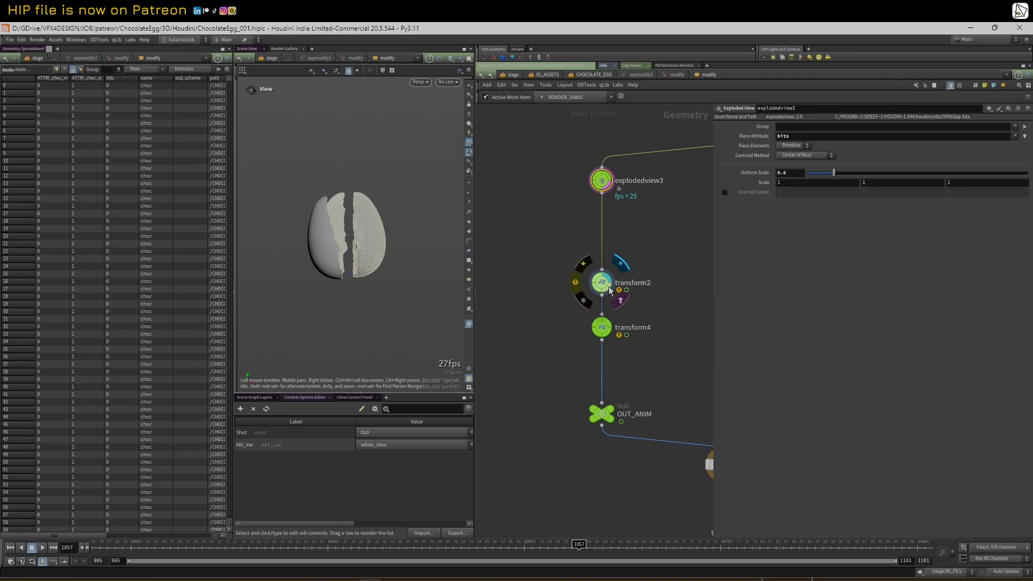
left_click(612, 334)
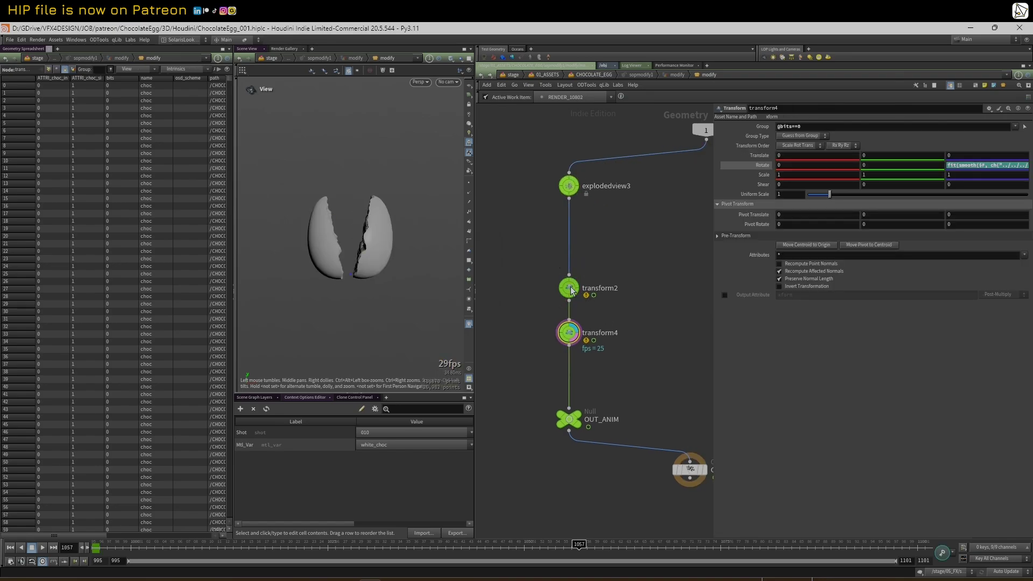
Step: Examine the Z rotation expression on transform2, then delete its channels so Rotate Z becomes a fixed 12.5
left_click(572, 291)
middle_click(569, 289)
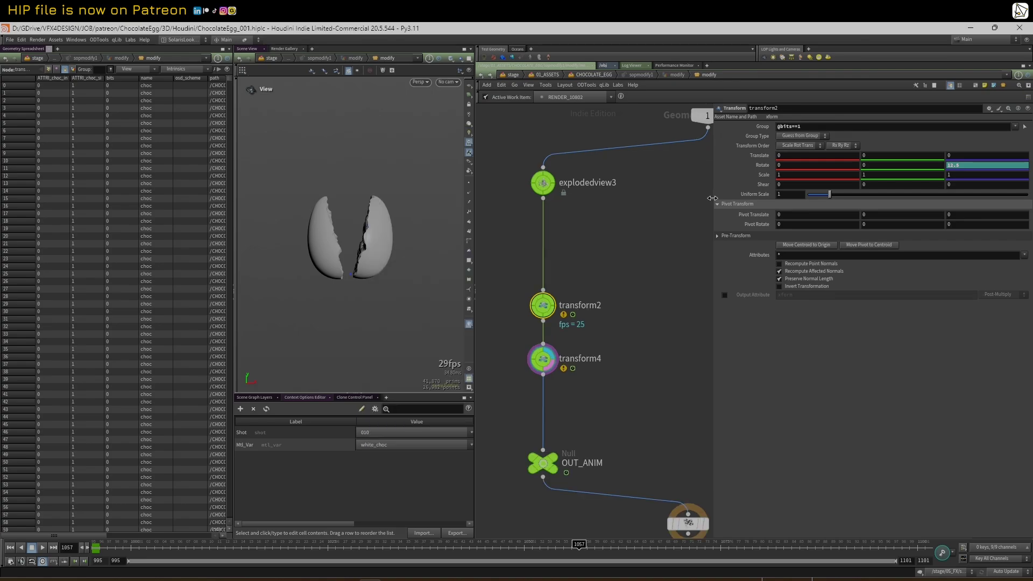
left_click_drag(713, 198, 535, 201)
key("ctrl+v")
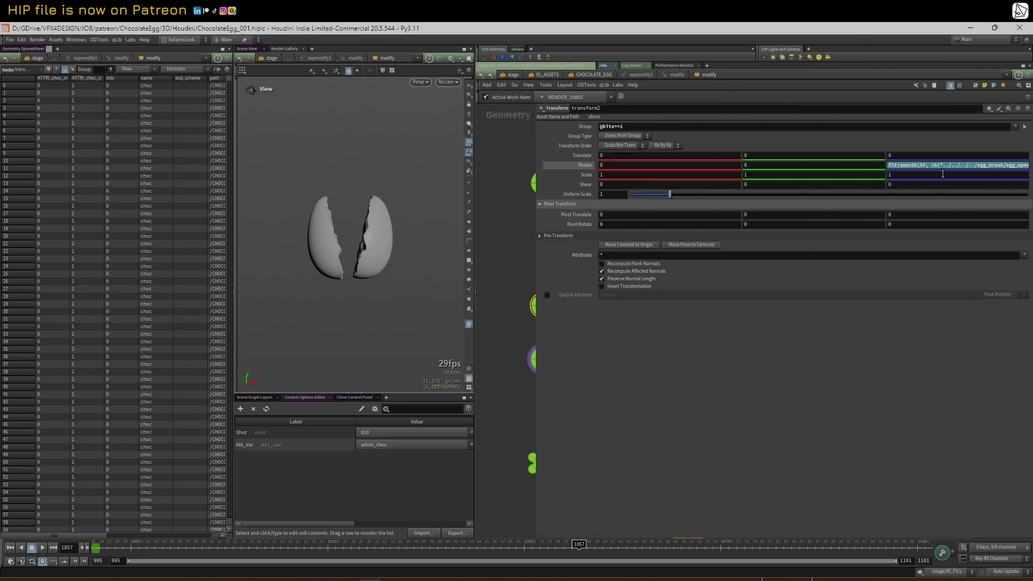
left_click(926, 166)
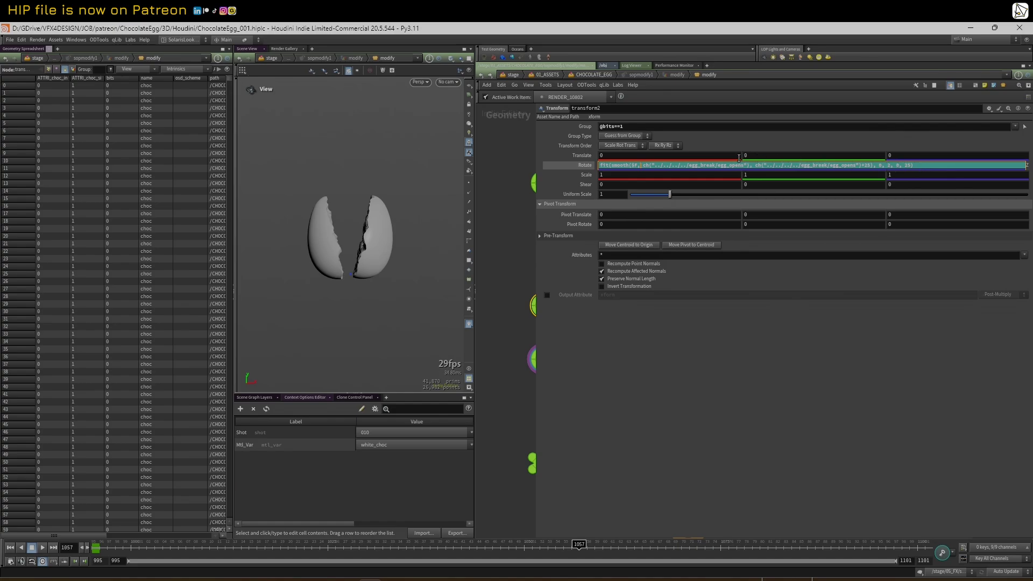
left_click(588, 167)
right_click(588, 167)
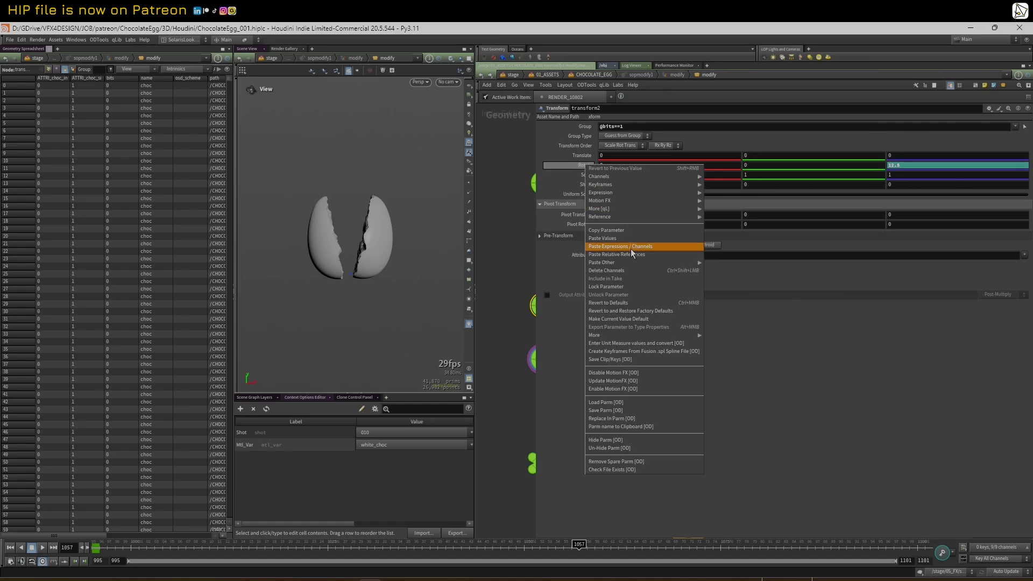
left_click(614, 268)
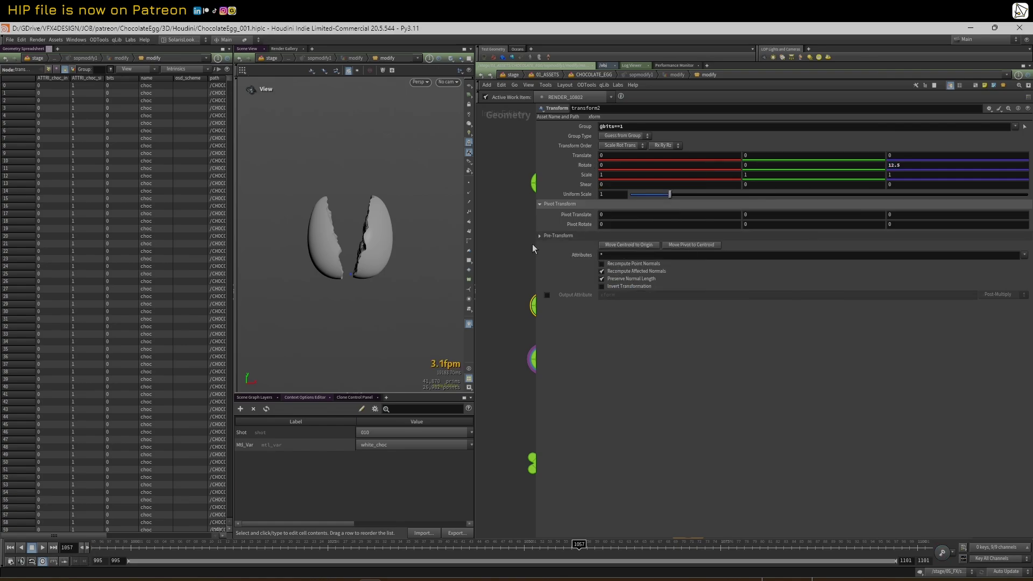
Step: Delete the Rotate channels on transform4, leaving a fixed Z rotation of -12.5
left_click_drag(535, 242, 636, 243)
left_click(543, 359)
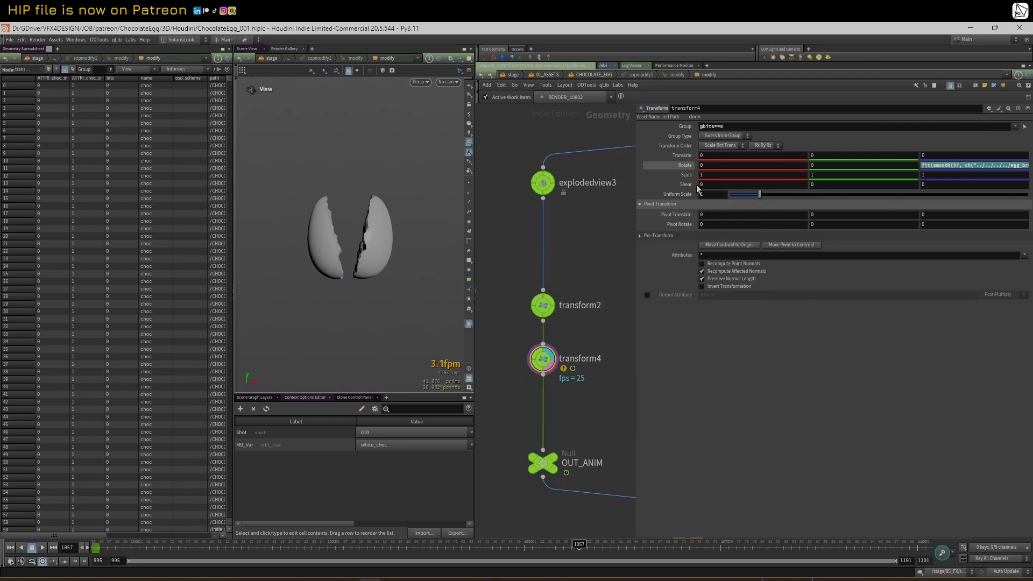
right_click(685, 169)
left_click(719, 273)
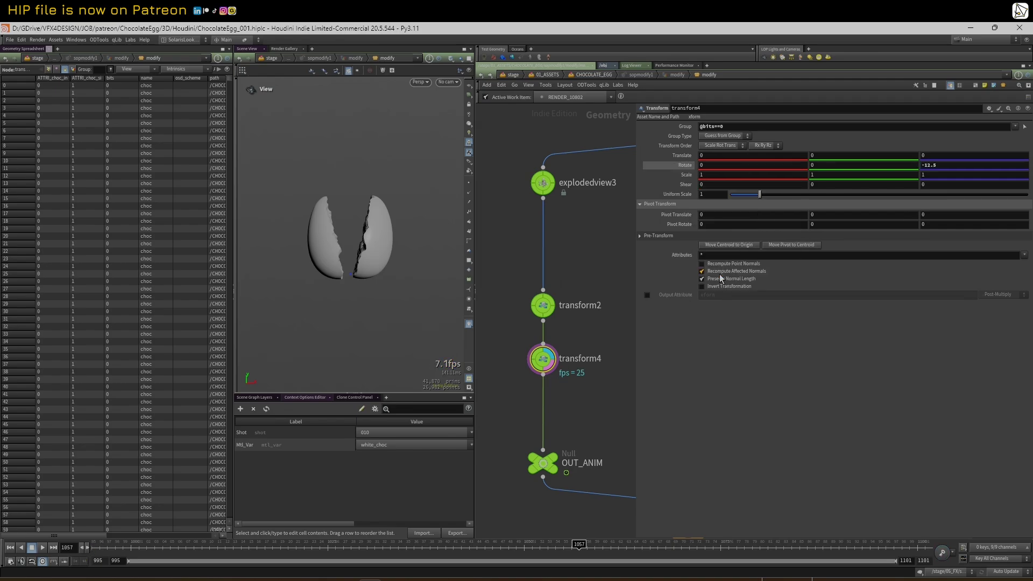
Step: Link transform4's Z rotation to transform2's with a relative reference and negate it, giving -ch("../transform2/rz")
left_click(543, 305)
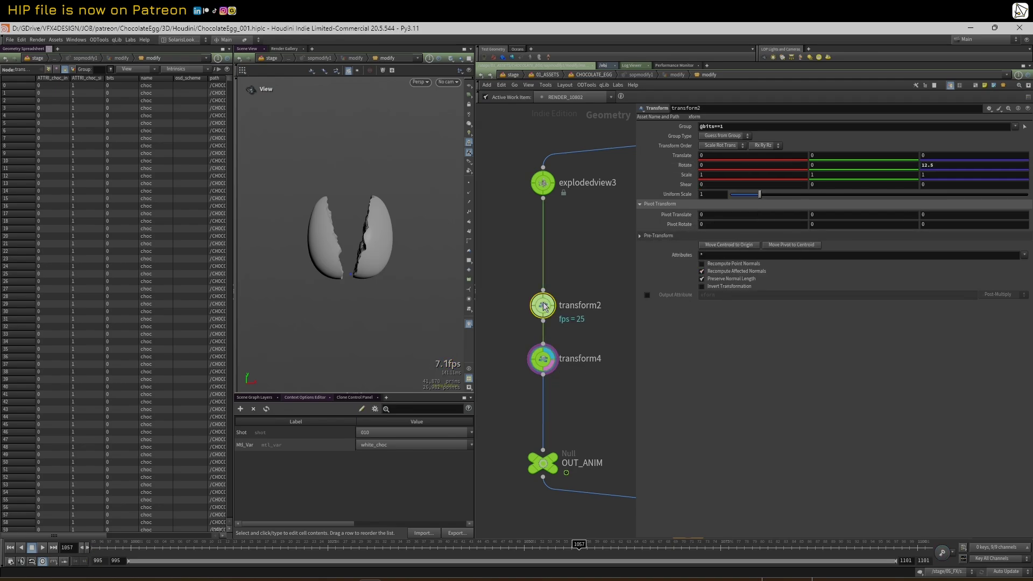
right_click(939, 168)
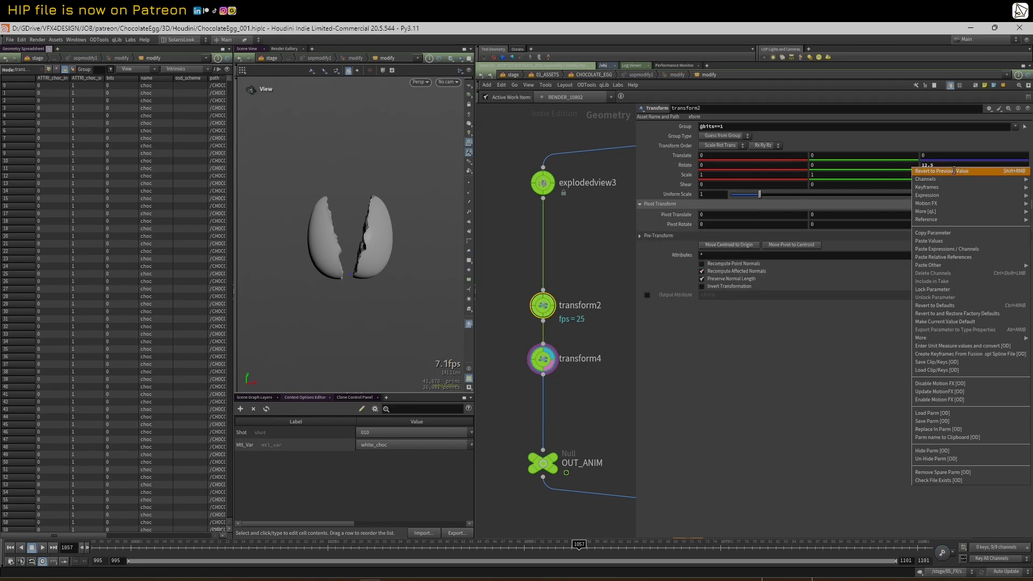
left_click(943, 231)
left_click(544, 359)
right_click(938, 165)
left_click(968, 257)
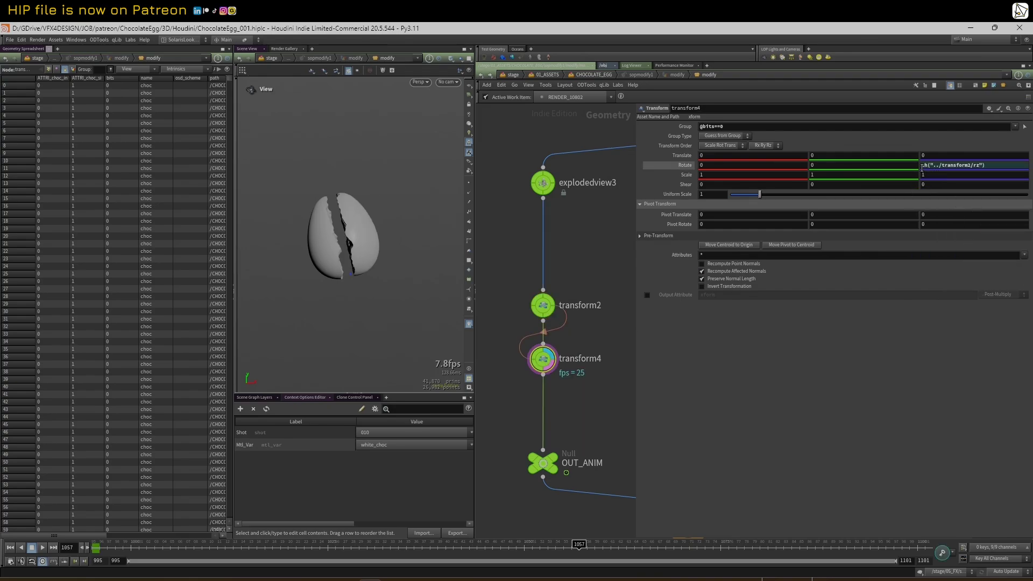
left_click(922, 167)
key("Return")
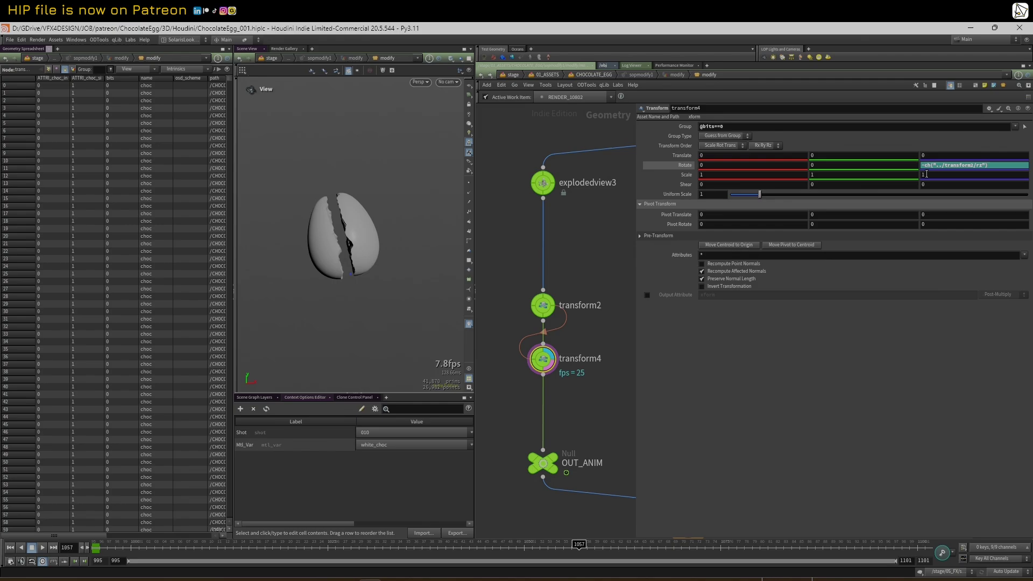
Step: Display the OUT output node, set the timeline to frame 995 and return to the CHOCOLATE_EGG network
scroll(627, 395, "down", 2)
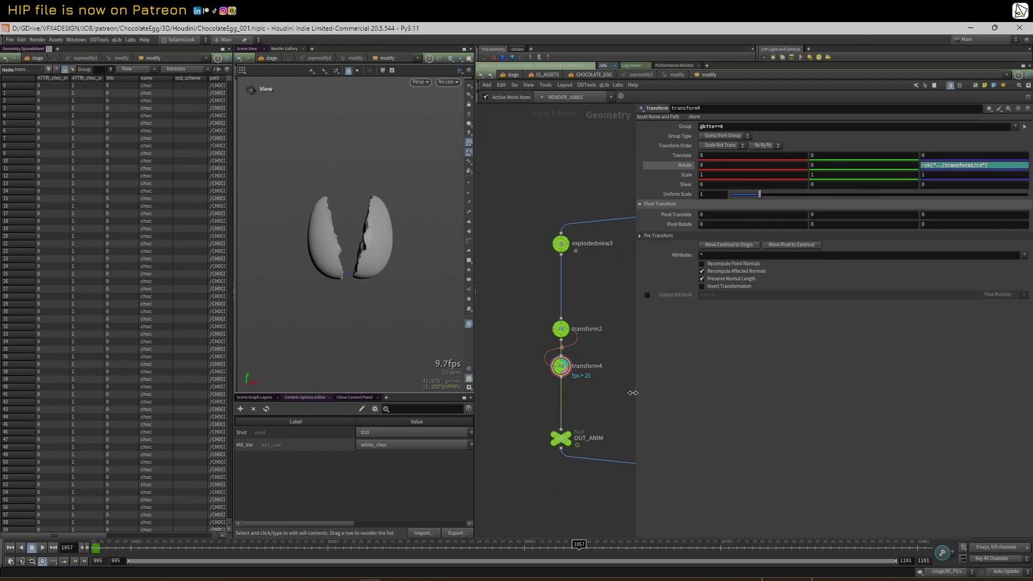
left_click_drag(633, 393, 722, 393)
scroll(667, 457, "up", 5)
mouse_move(664, 485)
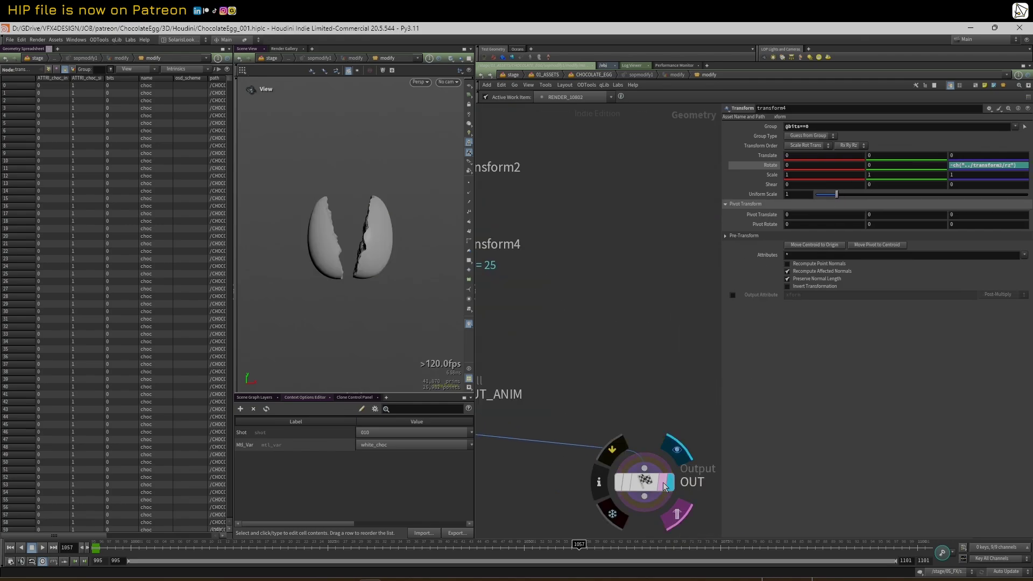
key("h")
left_click_drag(334, 546, 97, 547)
key("u")
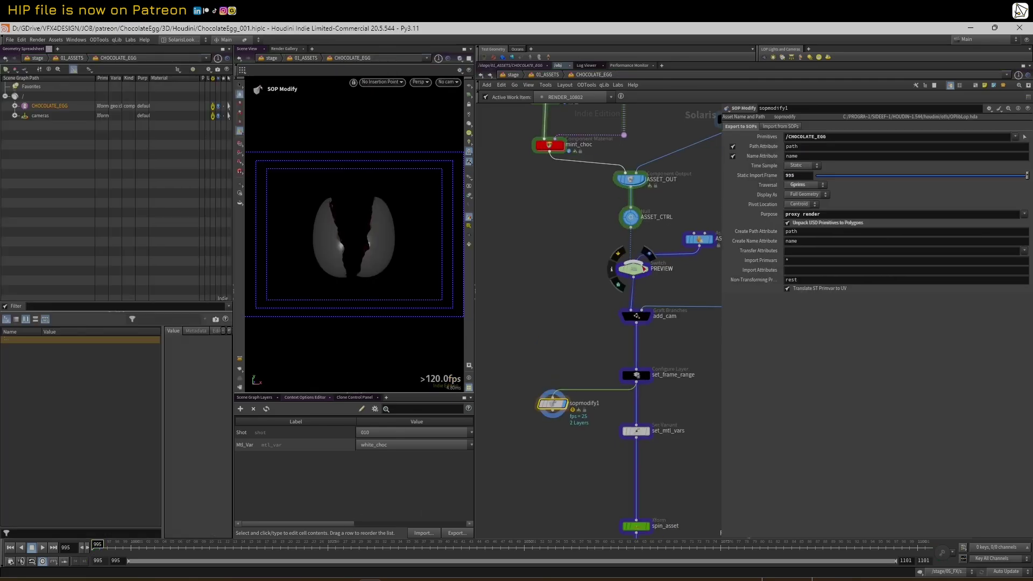
Step: Check the SOP Modify's node info, re-enter its network and toggle the bypass on explodedview3 off again after testing it
left_click(533, 404)
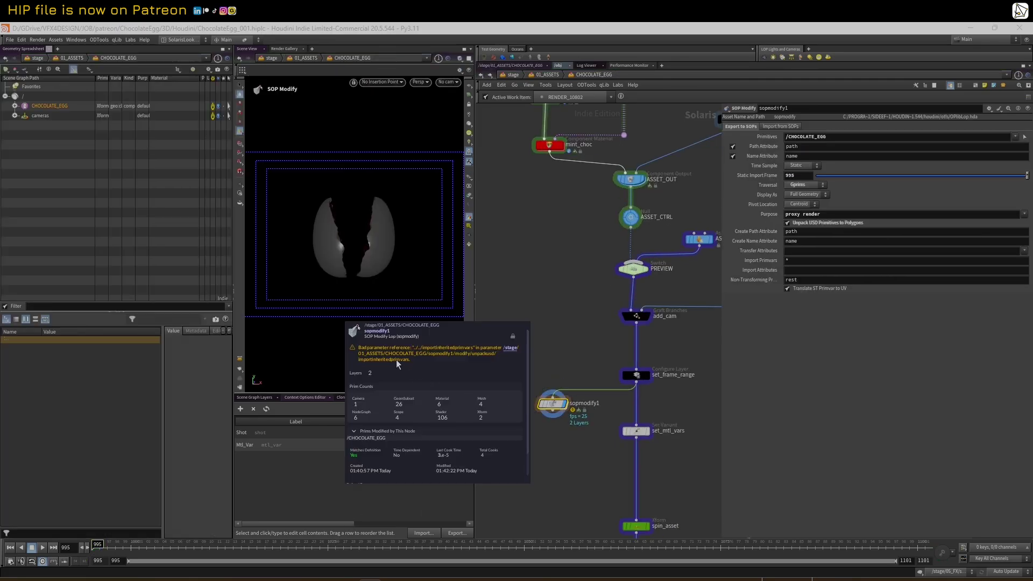
double_click(553, 404)
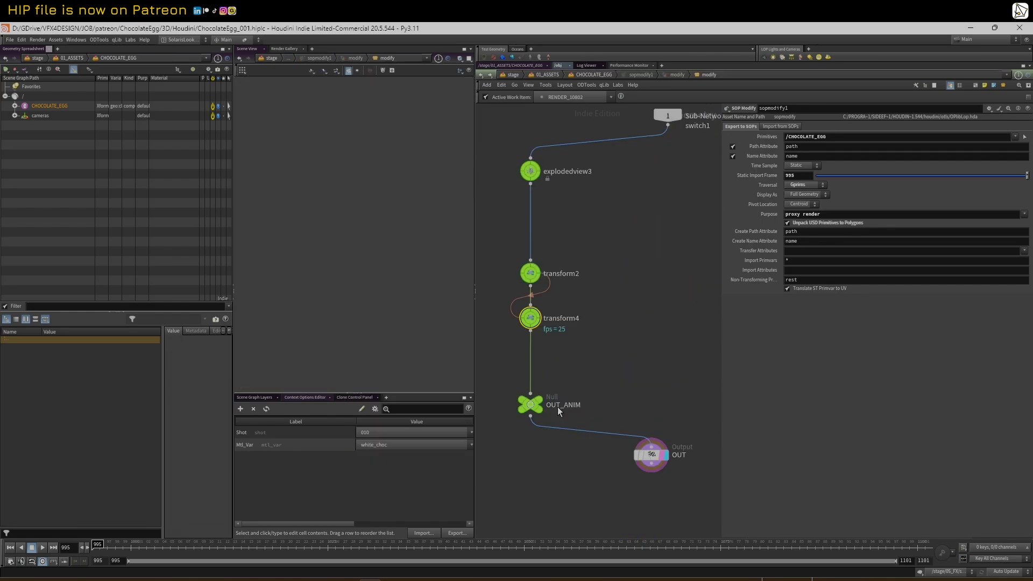
key("q")
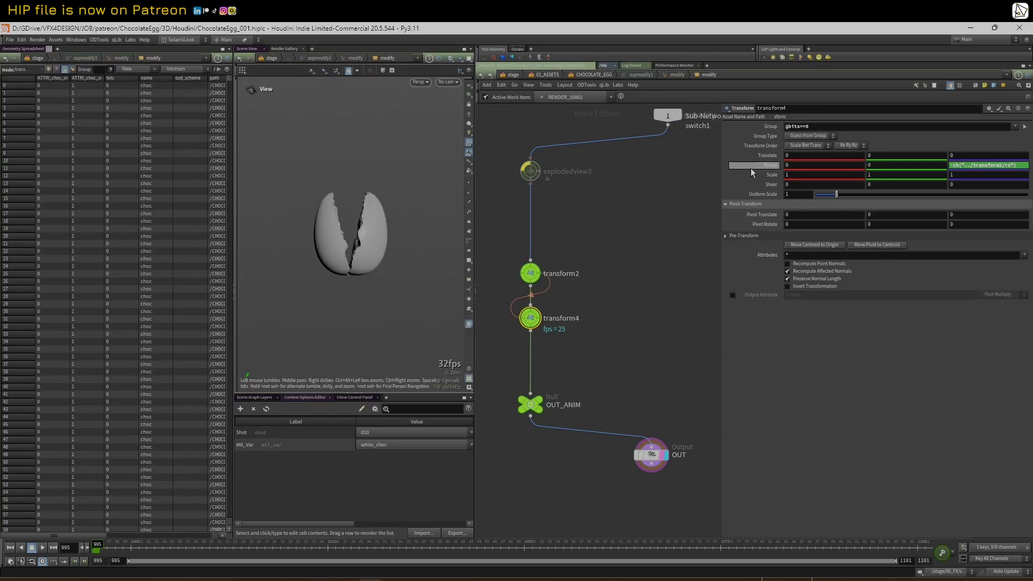
left_click_drag(720, 170, 606, 170)
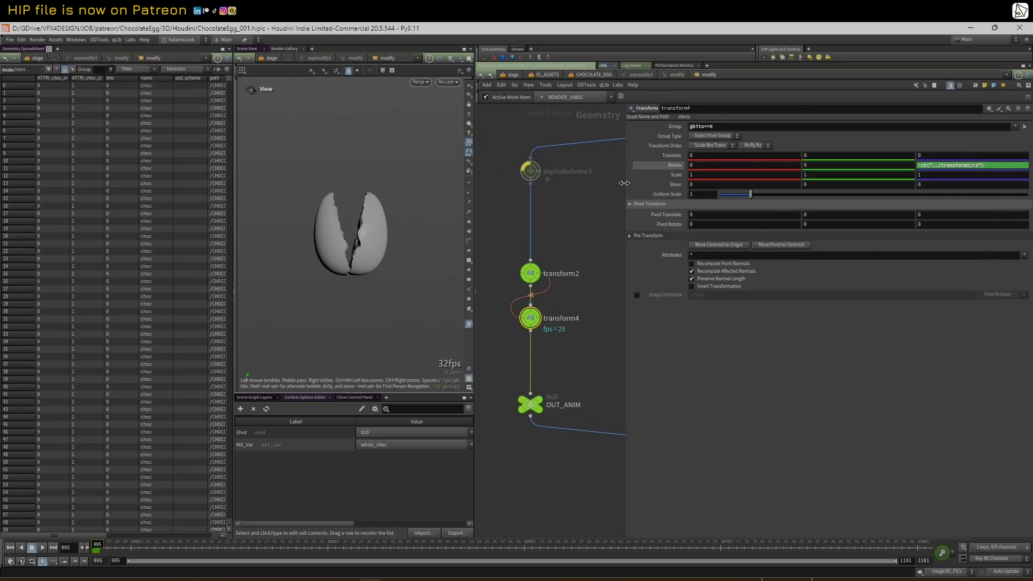
left_click(530, 172)
left_click(514, 154)
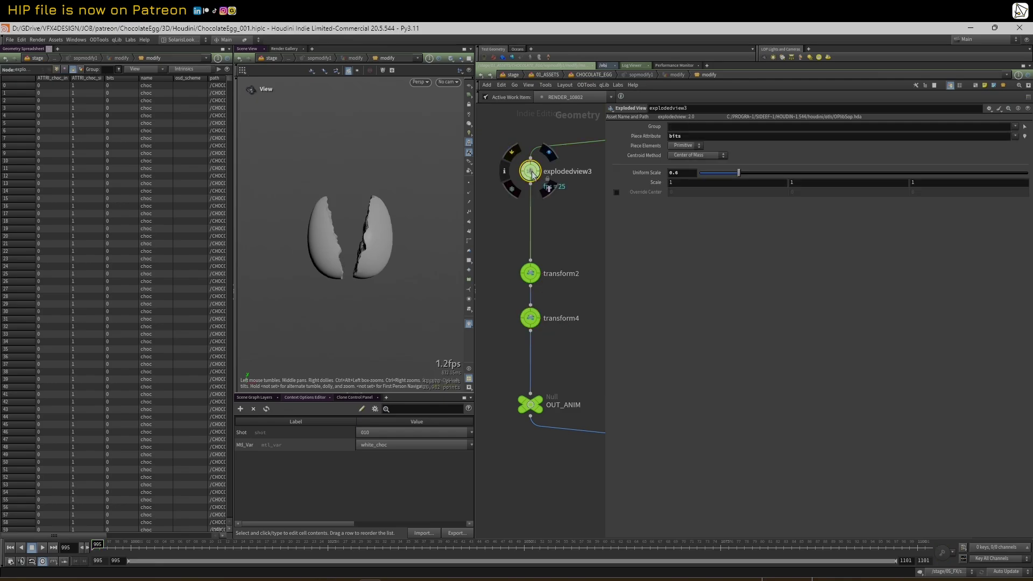
Step: Review the rotation parameters on transform2 and transform4
left_click(531, 274)
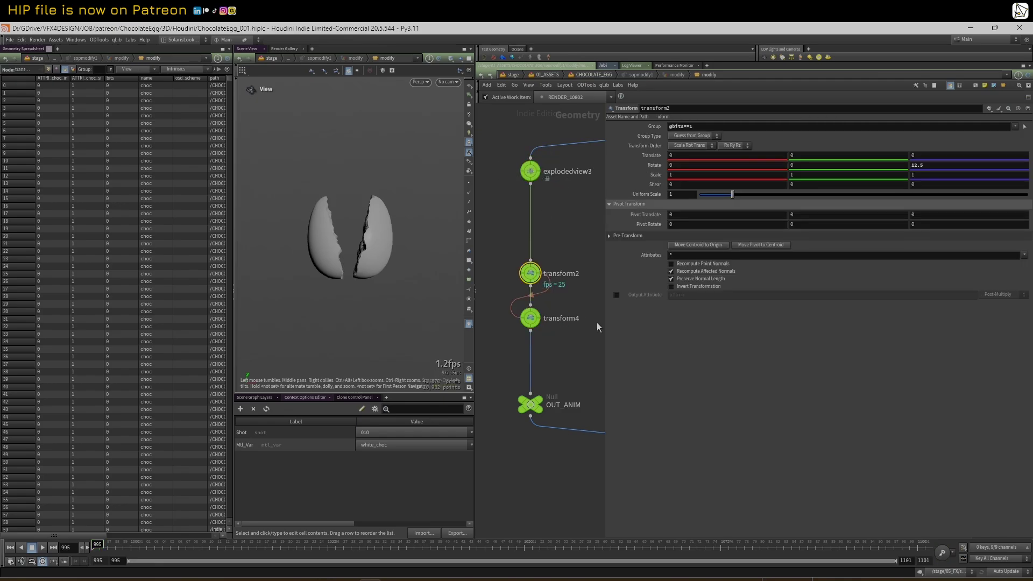
left_click(530, 318)
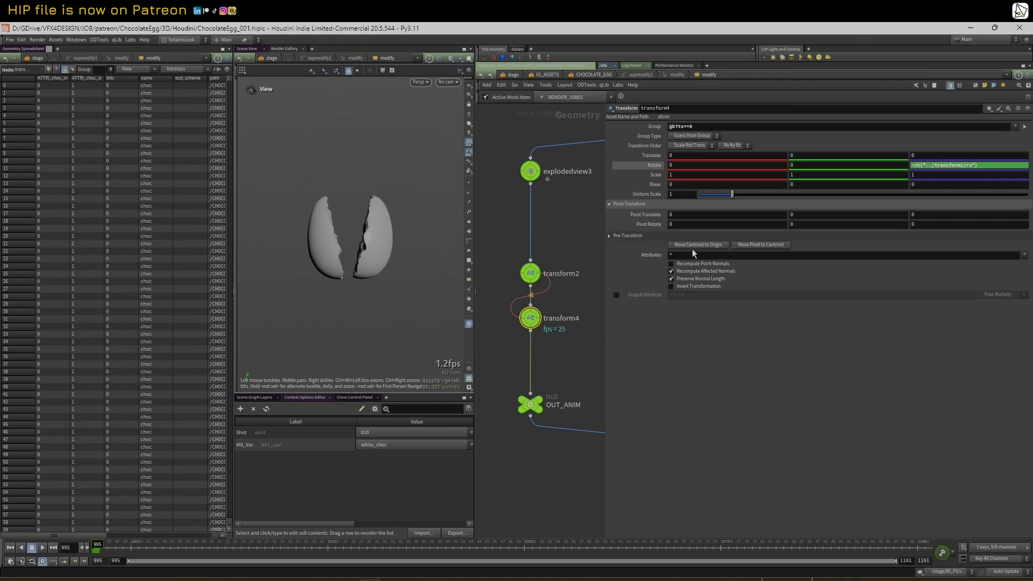
left_click_drag(603, 372, 747, 376)
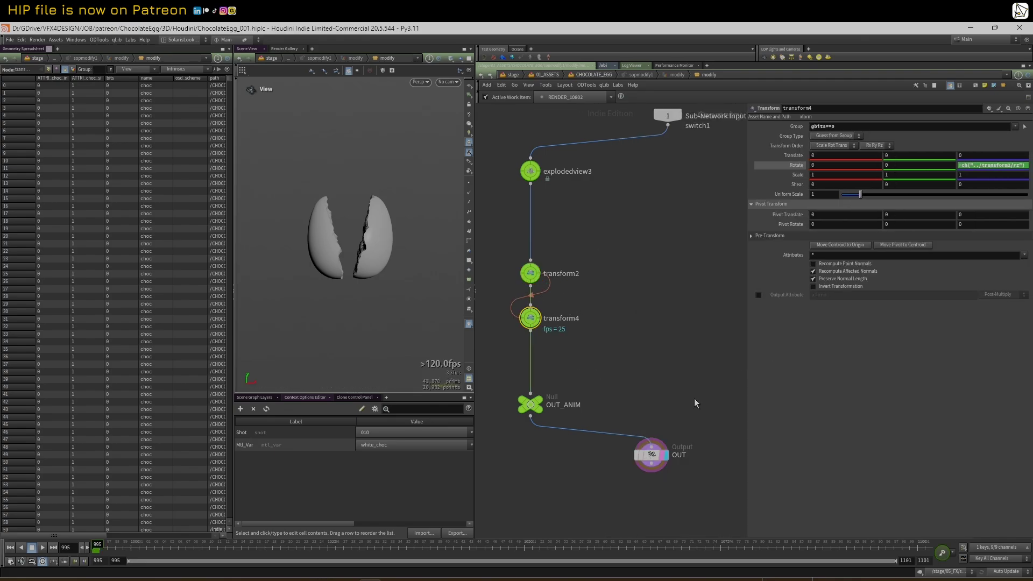
Step: Return from the SOP Modify to the CHOCOLATE_EGG network and save the scene file
left_click(653, 458)
key("u")
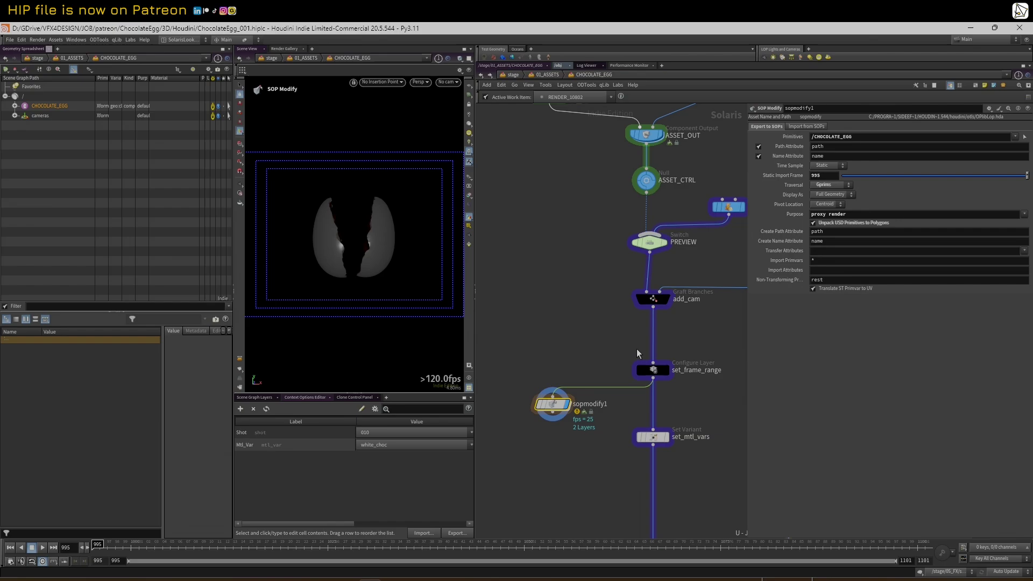
left_click(12, 40)
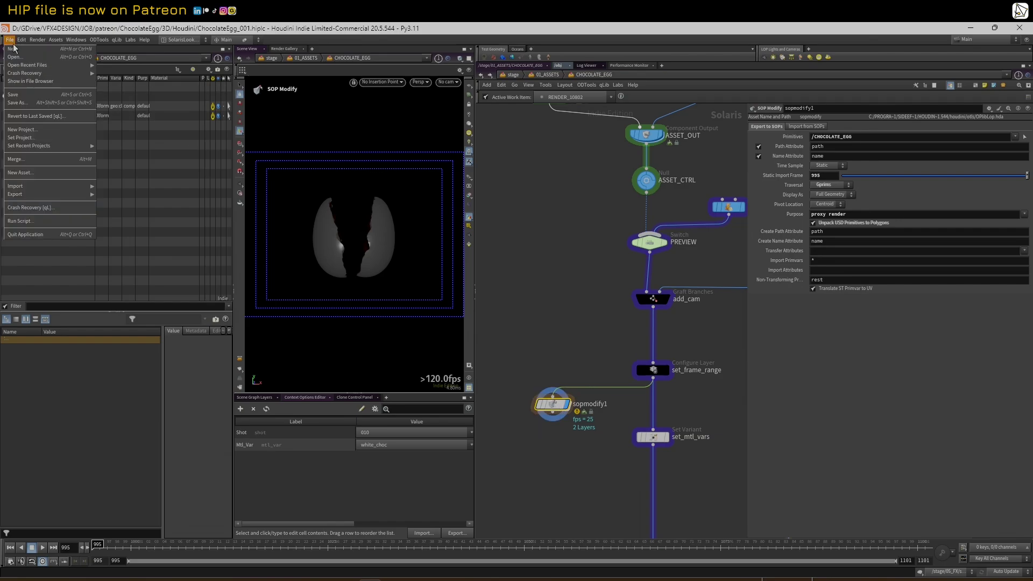
left_click(31, 96)
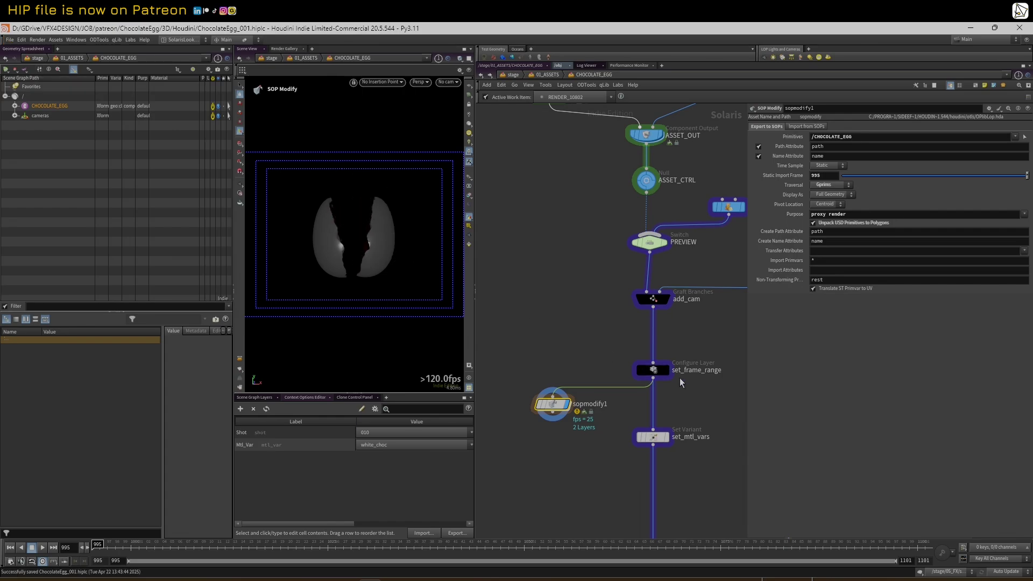
Step: Wire sopmodify1 into set_mtl_vars, align it within the main chain, and display set_mtl_vars to inspect the broken egg
scroll(680, 378, "down", 2)
middle_click_drag(702, 396, 673, 321)
left_click_drag(541, 322, 625, 336)
left_click(631, 349)
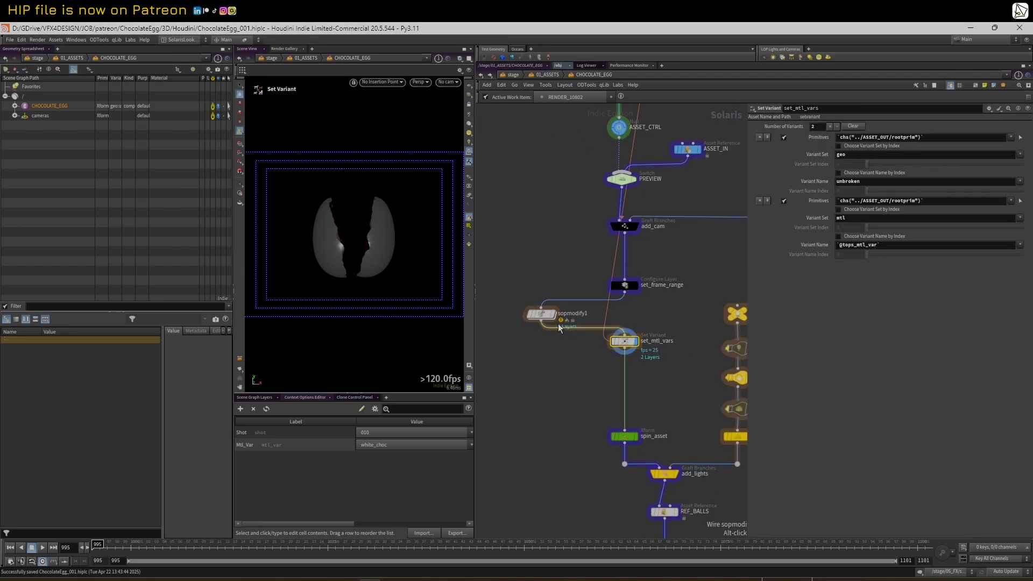
left_click_drag(542, 315, 621, 315)
key("Escape")
left_click_drag(354, 233, 335, 238)
left_click(611, 328)
left_click(611, 329)
Step: Display the OUT null in the TOPS RENDERS group and look through the render camera
middle_click_drag(669, 393, 612, 299)
scroll(636, 431, "up", 3)
middle_click_drag(647, 445, 628, 240)
scroll(628, 241, "down", 1)
middle_click_drag(614, 495, 610, 308)
scroll(625, 452, "down", 2)
middle_click_drag(638, 460, 629, 313)
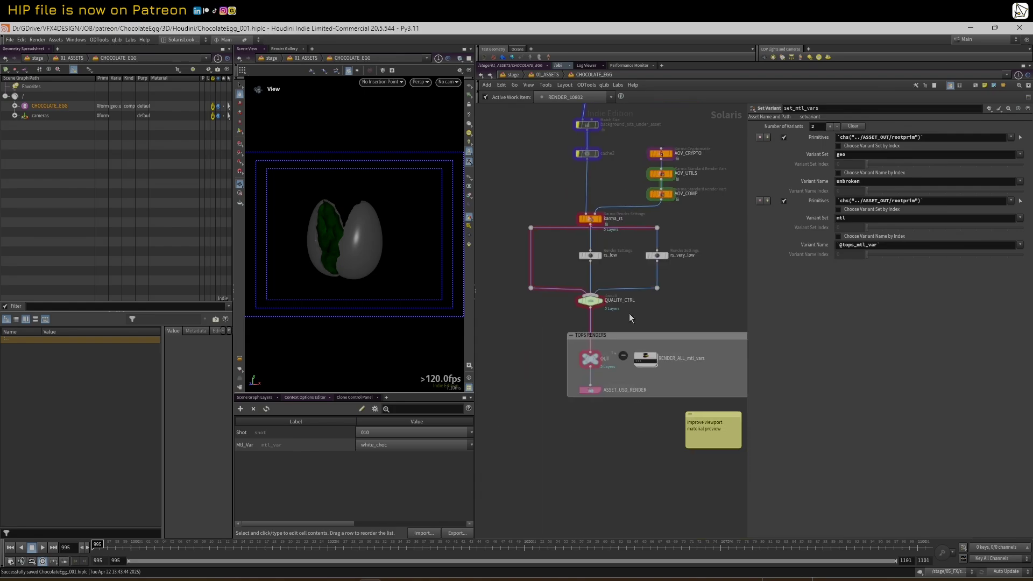
scroll(617, 331, "up", 4)
left_click(589, 359)
left_click(563, 383)
left_click(448, 82)
left_click(458, 105)
Step: Scrub the timeline to frame 1052 to examine the broken egg spinning in the render camera view
key("Up")
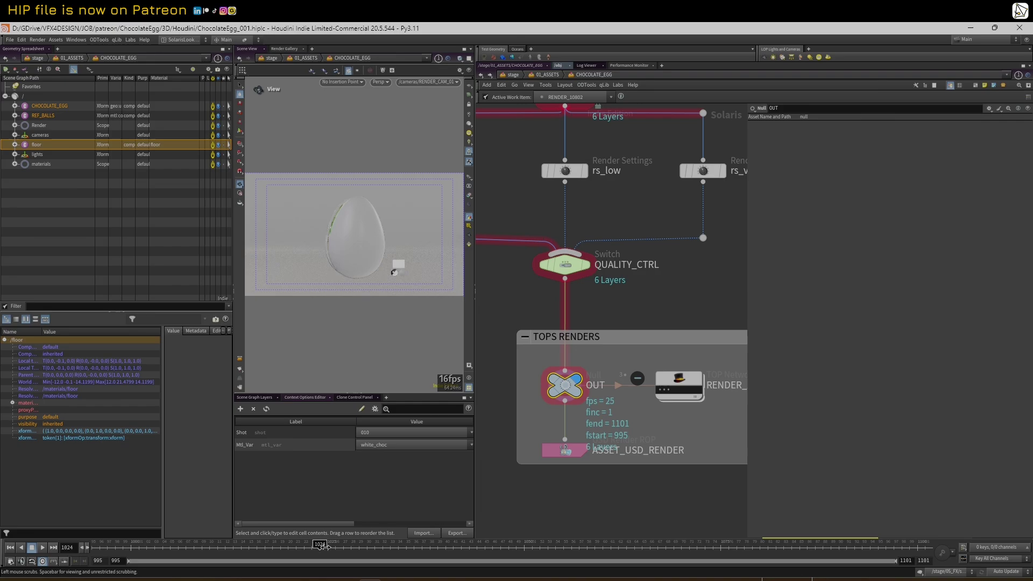
scroll(721, 253, "down", 3)
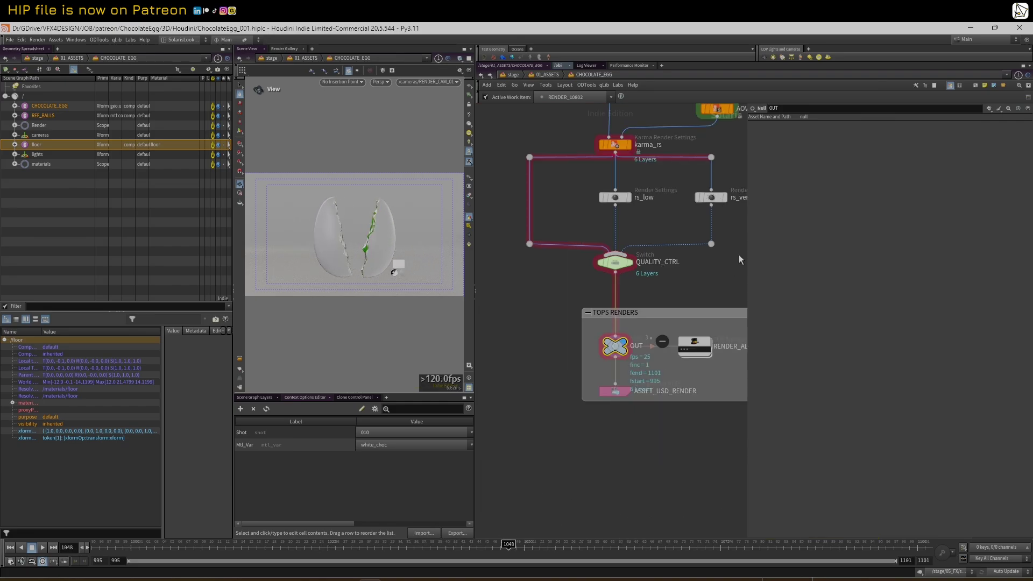
left_click_drag(746, 254, 828, 256)
scroll(592, 214, "down", 3)
middle_click_drag(575, 204, 582, 279)
scroll(575, 278, "up", 1)
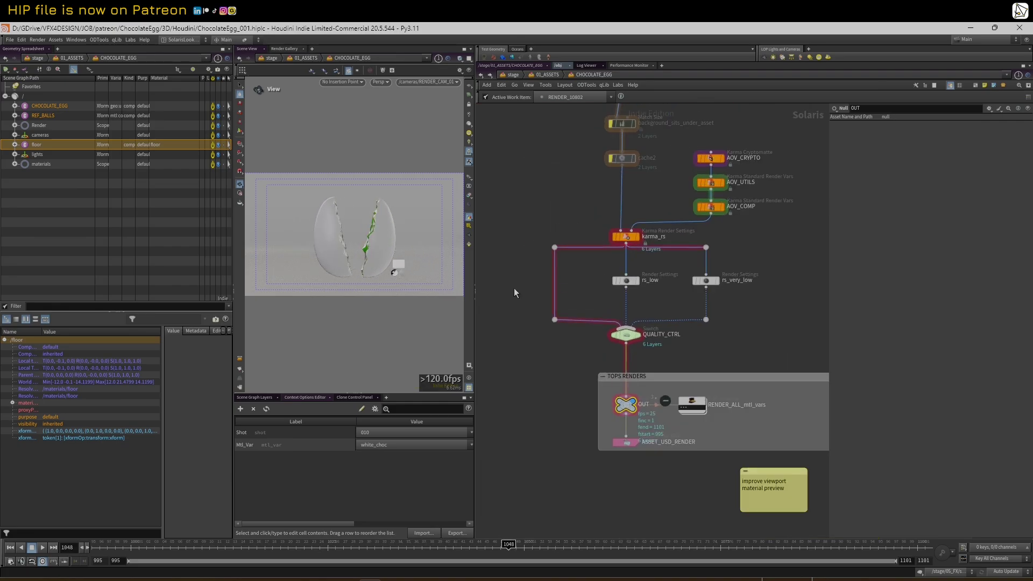
left_click_drag(511, 545, 540, 545)
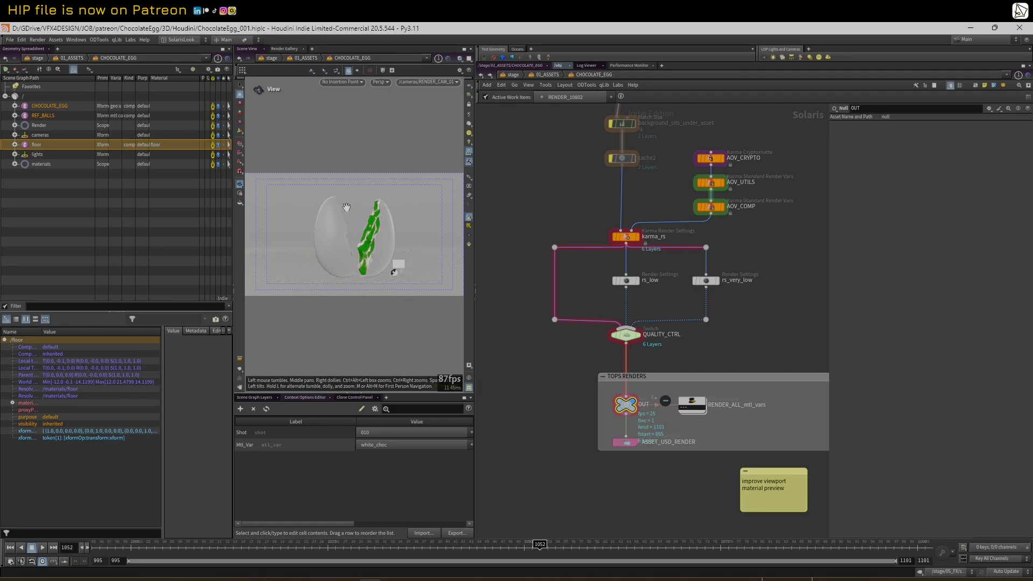
middle_click_drag(505, 186, 474, 284)
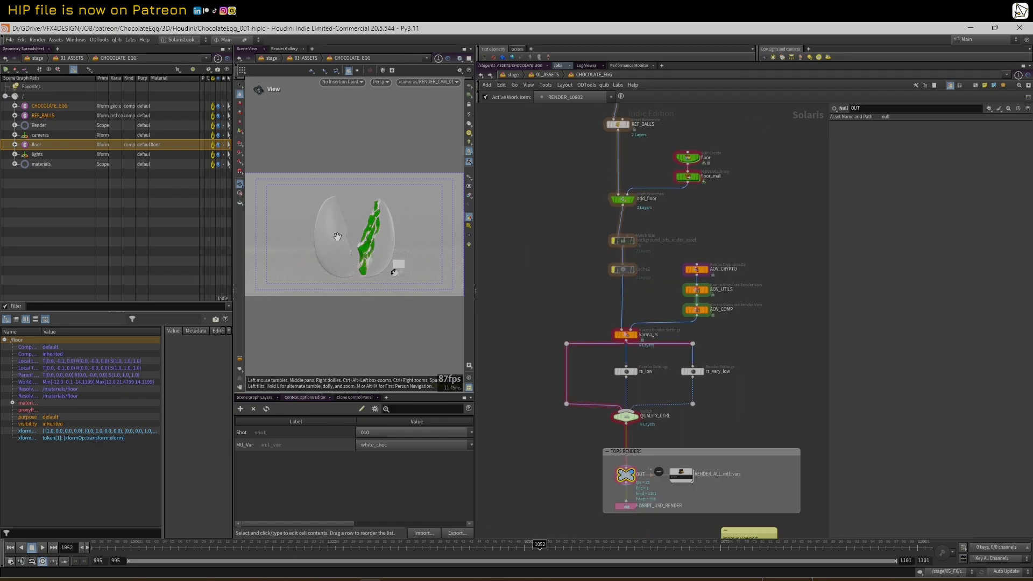
Step: Examine the open_fx component geometry's internal SOP network and return to the CHOCOLATE_EGG network
scroll(524, 216, "down", 6)
middle_click_drag(612, 169, 635, 389)
scroll(634, 360, "up", 4)
middle_click_drag(627, 345, 722, 309)
scroll(721, 304, "down", 1)
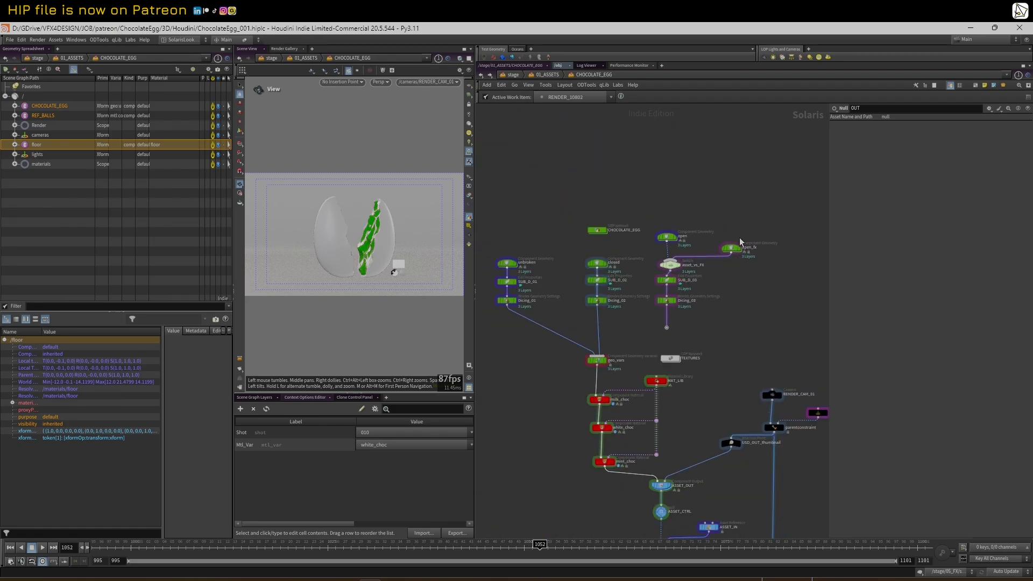
mouse_move(729, 252)
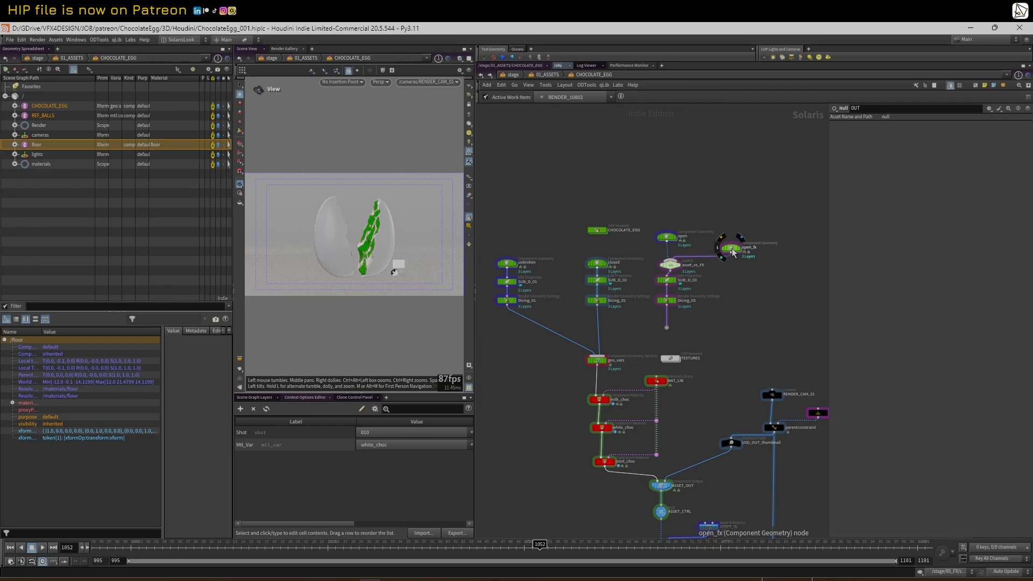
double_click(732, 250)
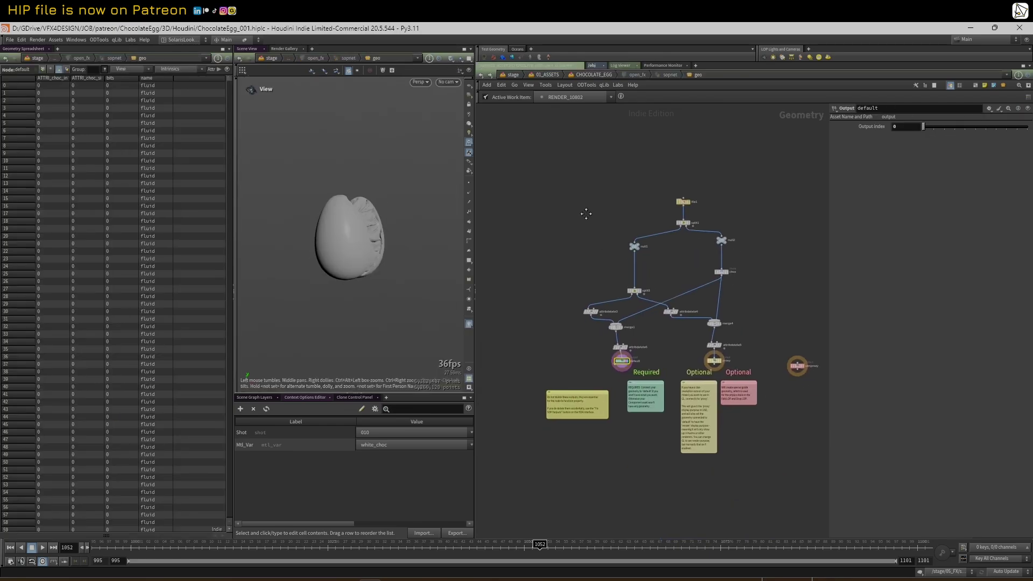
key("u")
key("u")
key("u")
middle_click_drag(703, 430, 655, 185)
scroll(655, 185, "down", 2)
scroll(593, 344, "up", 4)
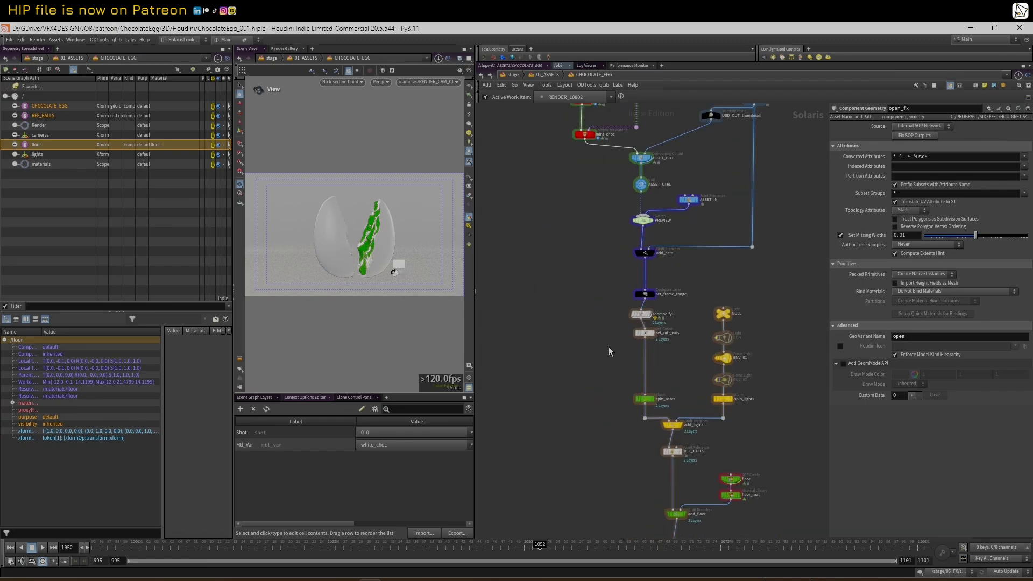
Step: Preview the broken egg in the viewport with Karma XPU, and switch back to the standard viewport renderer
left_click_drag(649, 330, 632, 339)
scroll(618, 231, "down", 5)
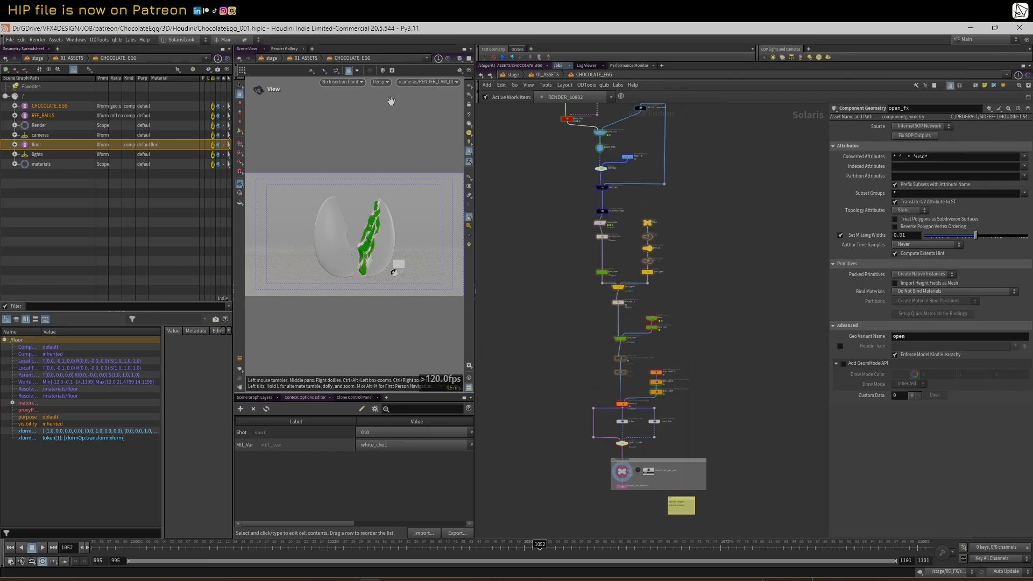
left_click(380, 82)
left_click(395, 128)
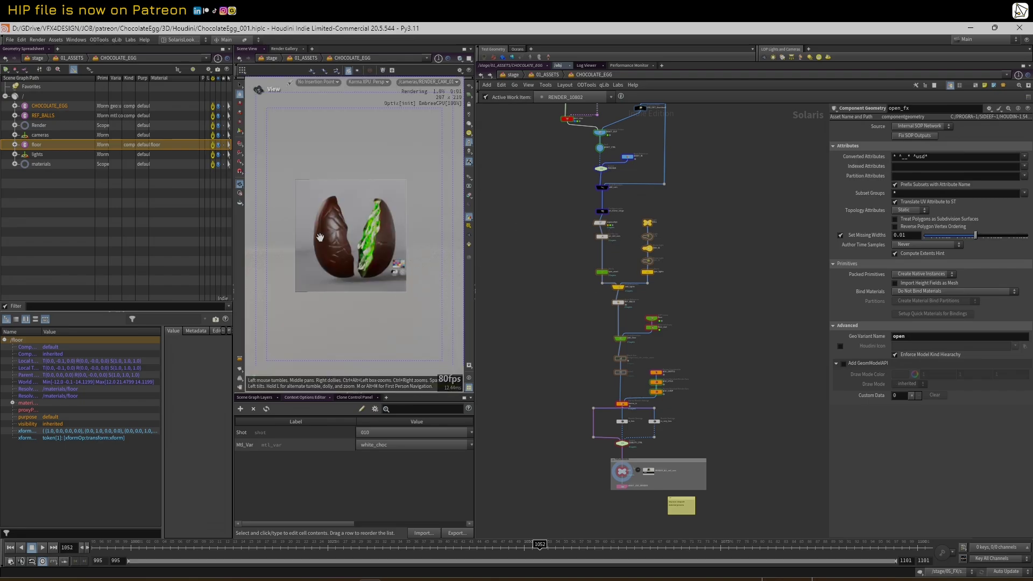
left_click(369, 82)
left_click(379, 116)
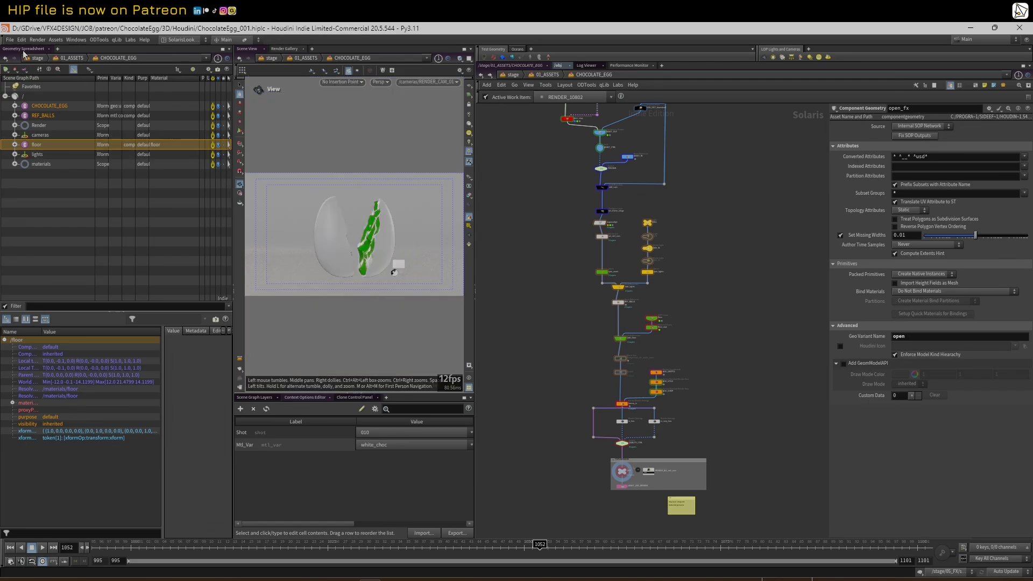
Step: Save the scene file and open the 06_LIGHTING network
left_click(10, 40)
left_click(32, 99)
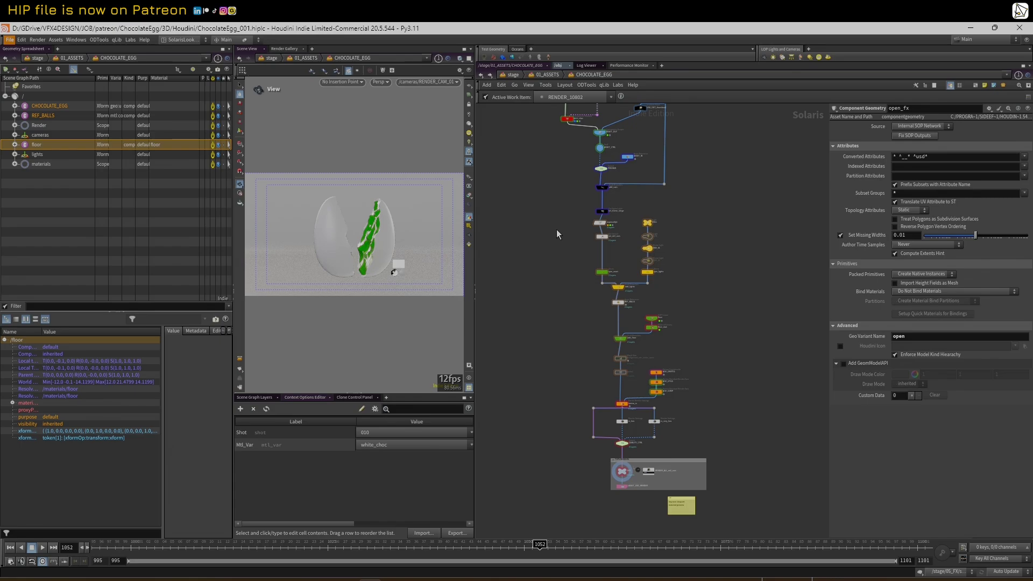
scroll(556, 229, "down", 3)
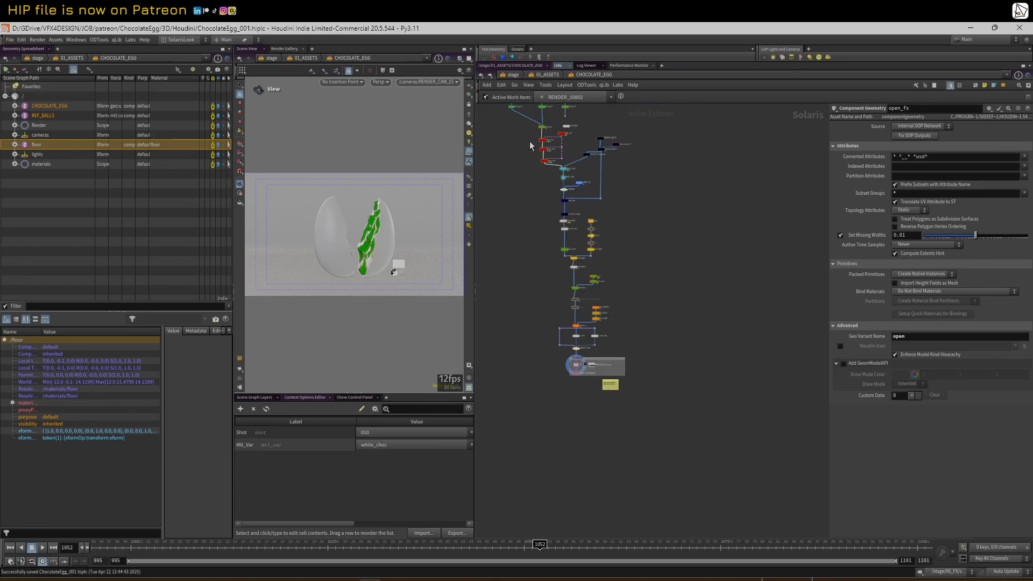
left_click(547, 75)
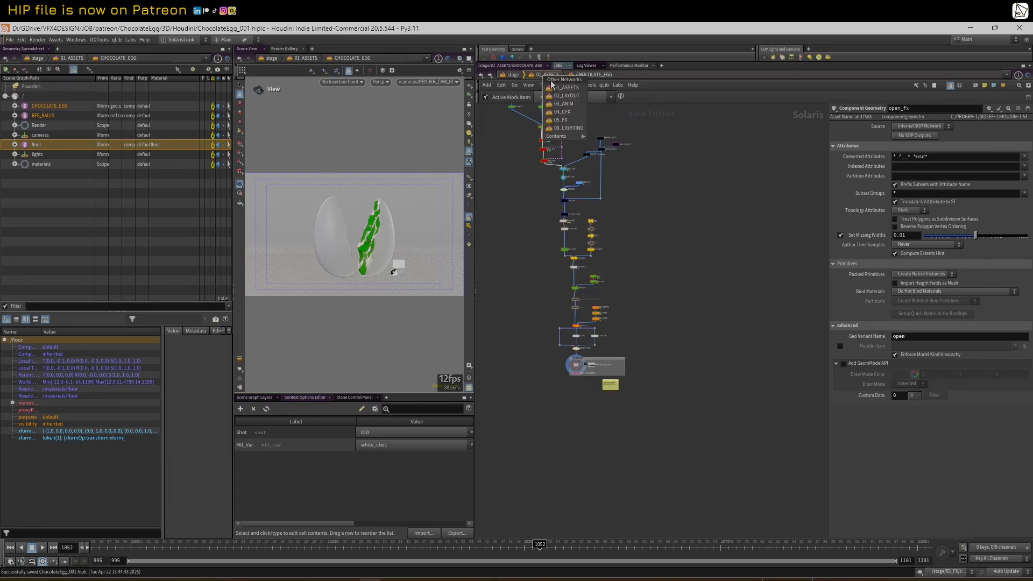
left_click(571, 128)
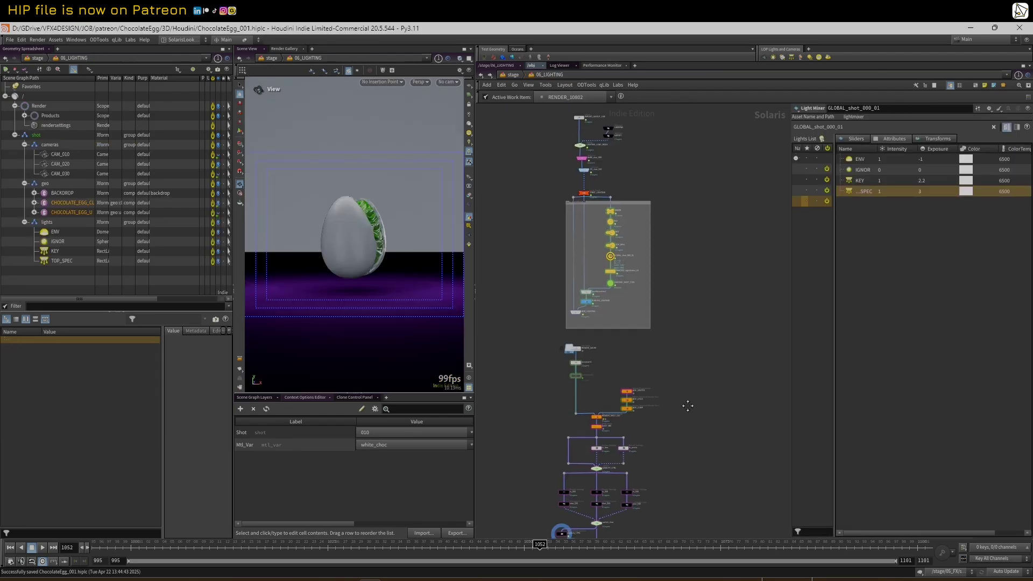
Step: Save the RENDER_CACHE file cache below the lighting group to disk for the frame range 995 to 1101
middle_click_drag(687, 407, 689, 356)
scroll(689, 356, "up", 2)
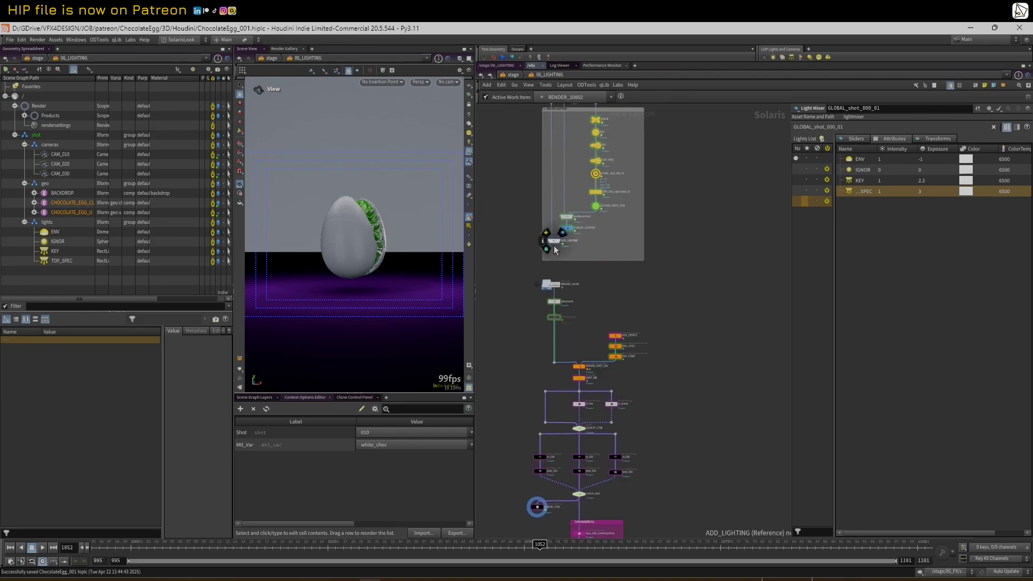
scroll(554, 245, "up", 2)
middle_click_drag(625, 239, 645, 393)
scroll(645, 393, "down", 1)
scroll(609, 222, "up", 2)
middle_click_drag(677, 251, 669, 146)
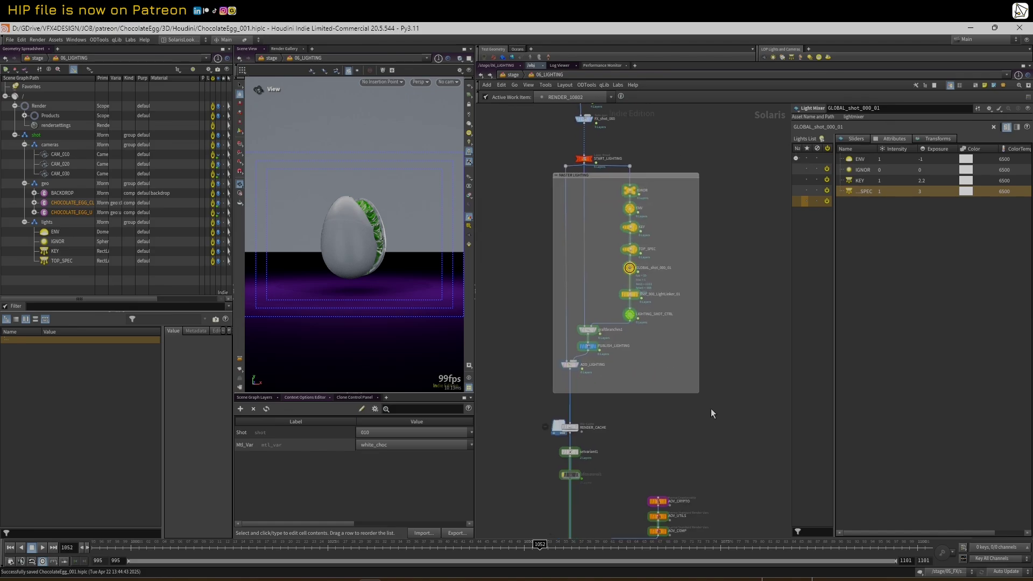
middle_click_drag(711, 410, 708, 299)
scroll(676, 301, "up", 2)
scroll(608, 303, "up", 2)
scroll(512, 318, "down", 3)
middle_click_drag(563, 335, 633, 283)
scroll(633, 283, "up", 1)
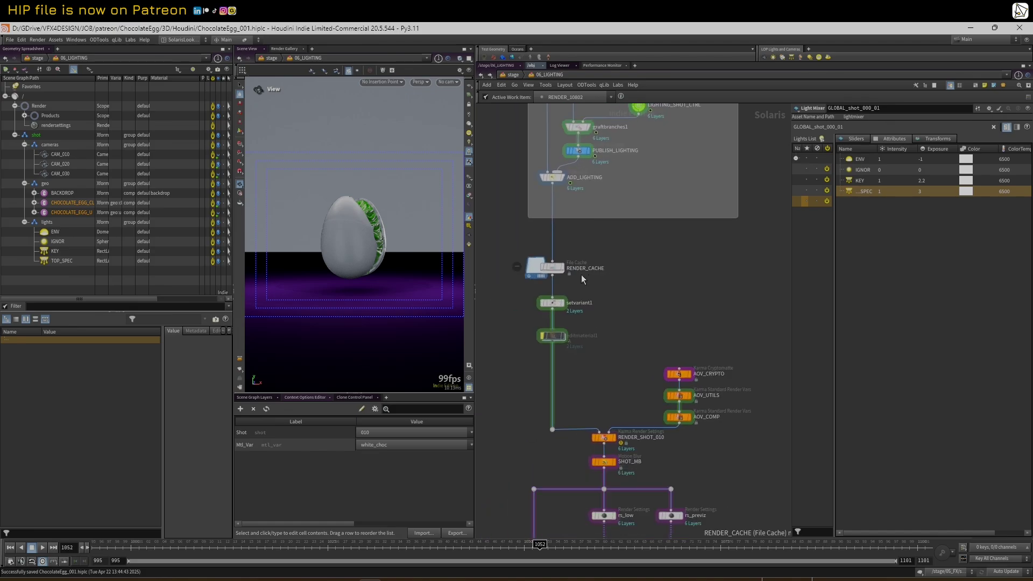
left_click(552, 268)
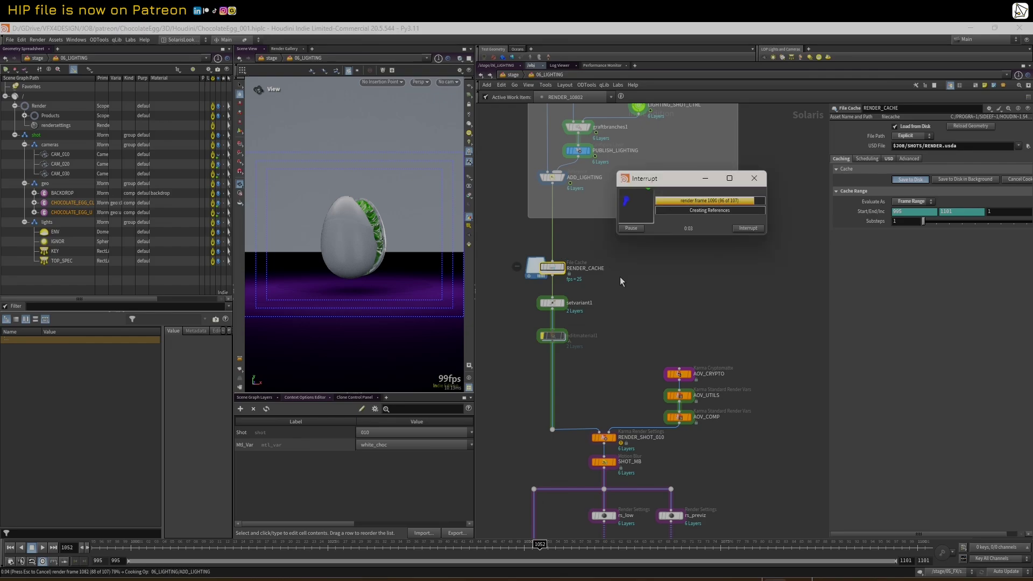
middle_click_drag(640, 304, 658, 263)
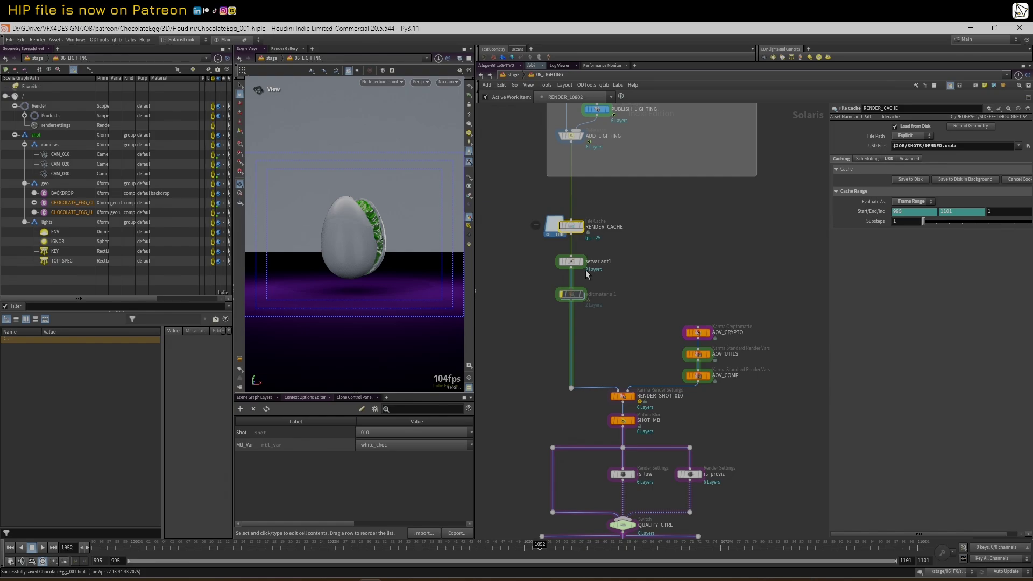
Step: Check the setvariant1 node's variant settings and enter the RENDER_ALL_SHOTS TOP network
left_click(570, 261)
middle_click_drag(687, 295, 659, 224)
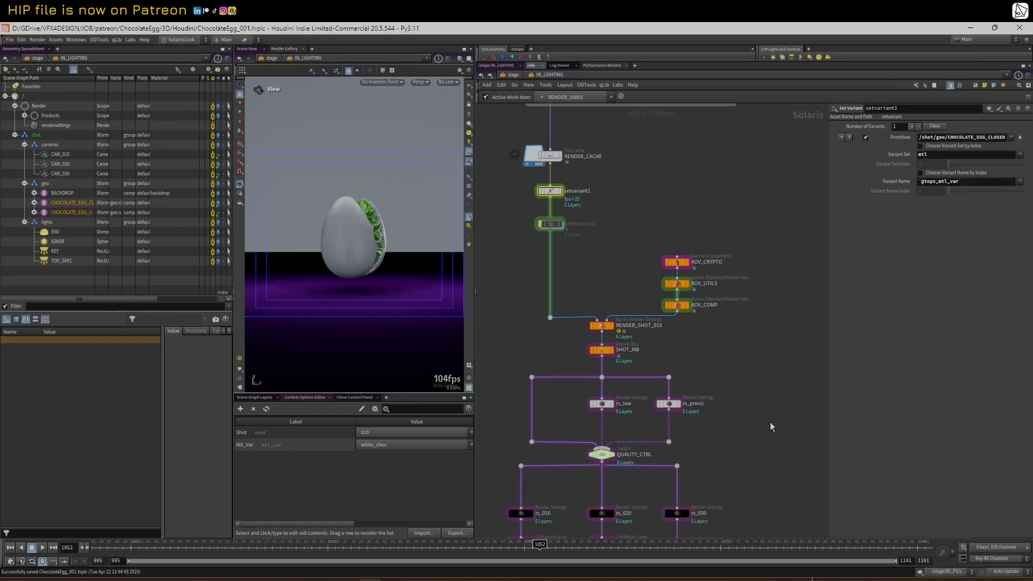
middle_click_drag(776, 435, 772, 301)
middle_click_drag(744, 396, 755, 287)
middle_click_drag(745, 453, 755, 305)
scroll(670, 327, "up", 1)
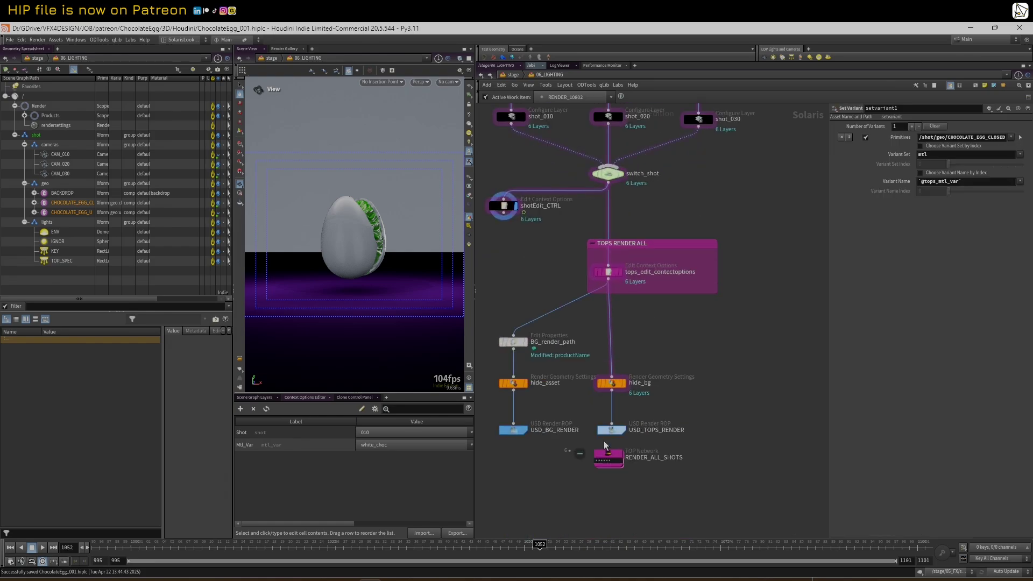
double_click(609, 459)
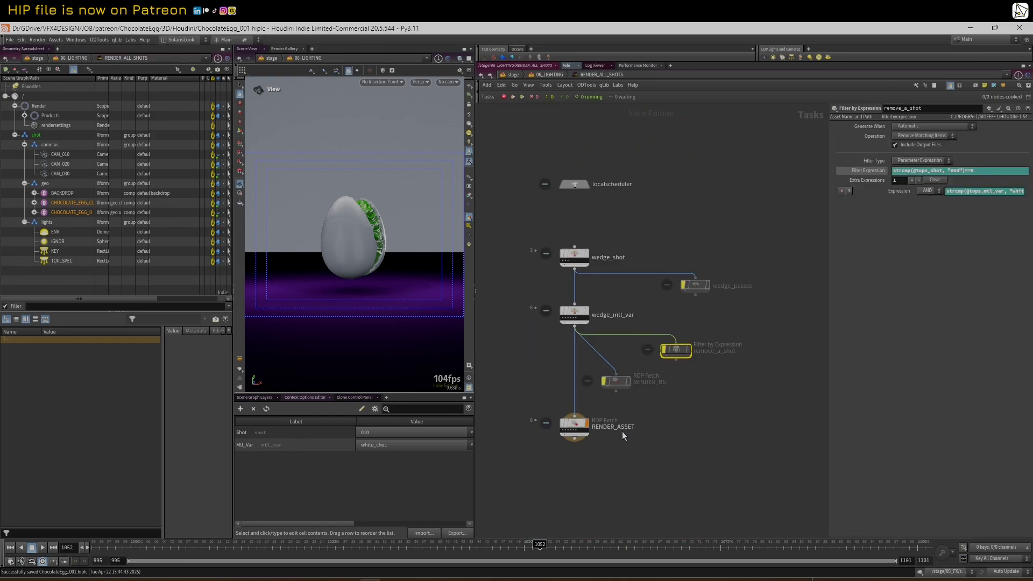
Step: In wedge_mtl_var, set the wedge count to 3 and add mint_choc as the third tops_mtl_var value
left_click(575, 257)
left_click(575, 314)
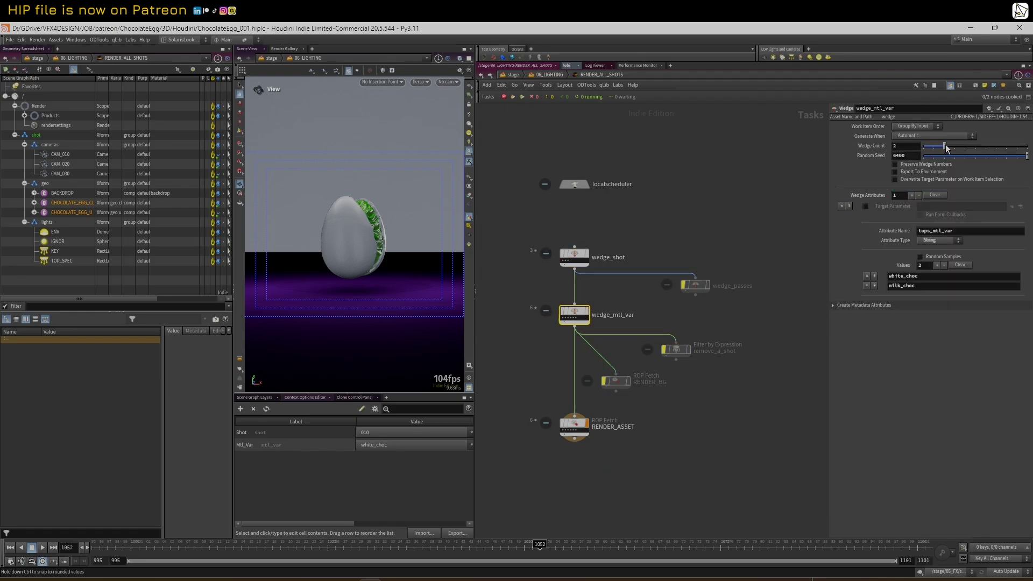
left_click(936, 265)
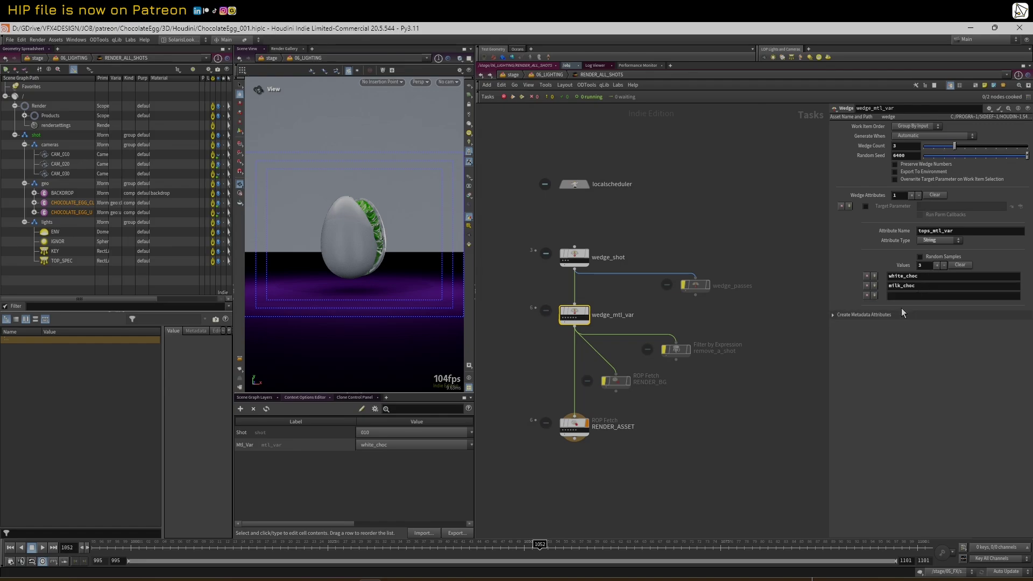
left_click(895, 296)
key("Return")
middle_click_drag(718, 428, 724, 426)
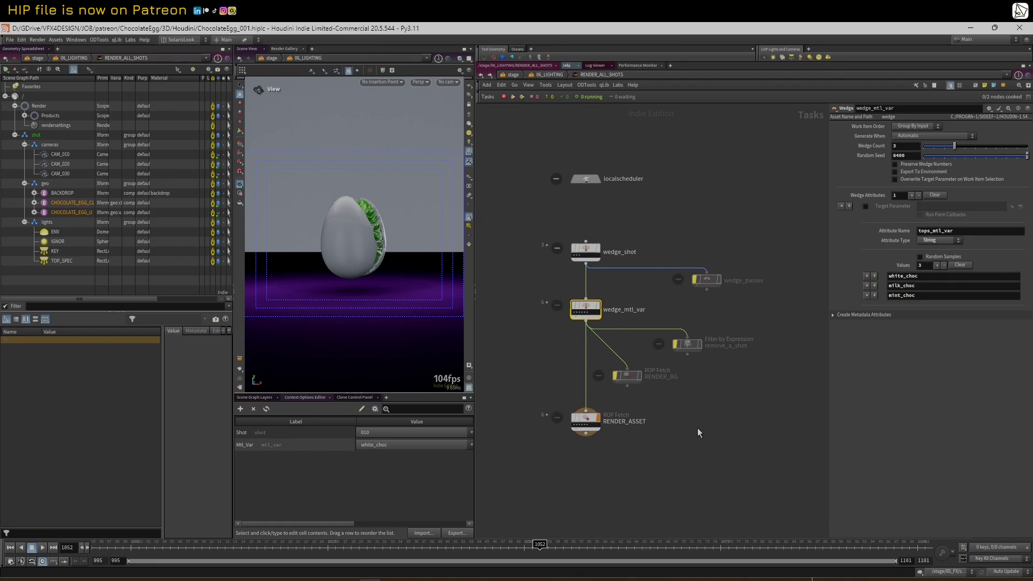
Step: Return to the 06_LIGHTING network and generate static work items for RENDER_ALL_SHOTS
key("u")
right_click(607, 456)
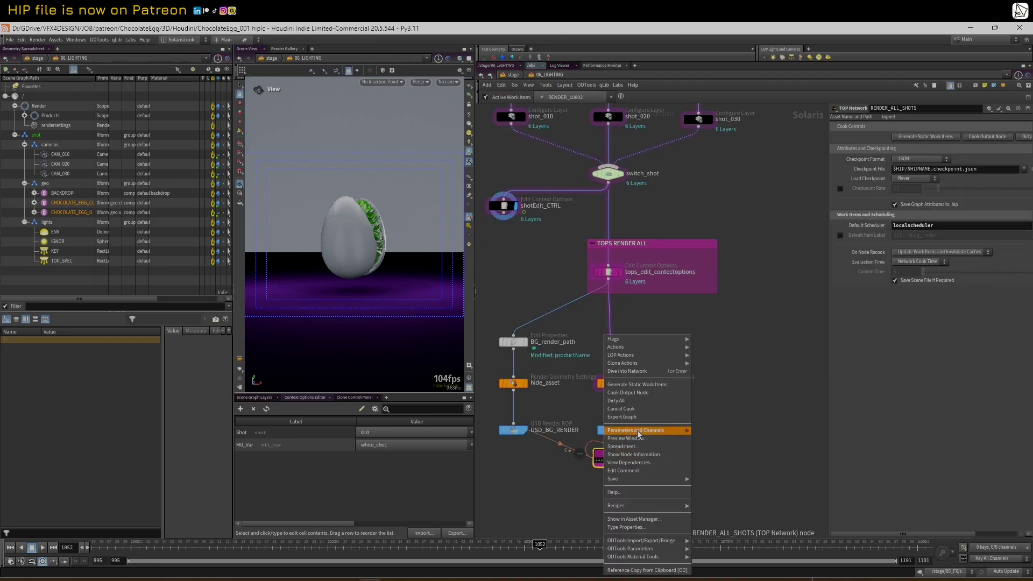
left_click(630, 386)
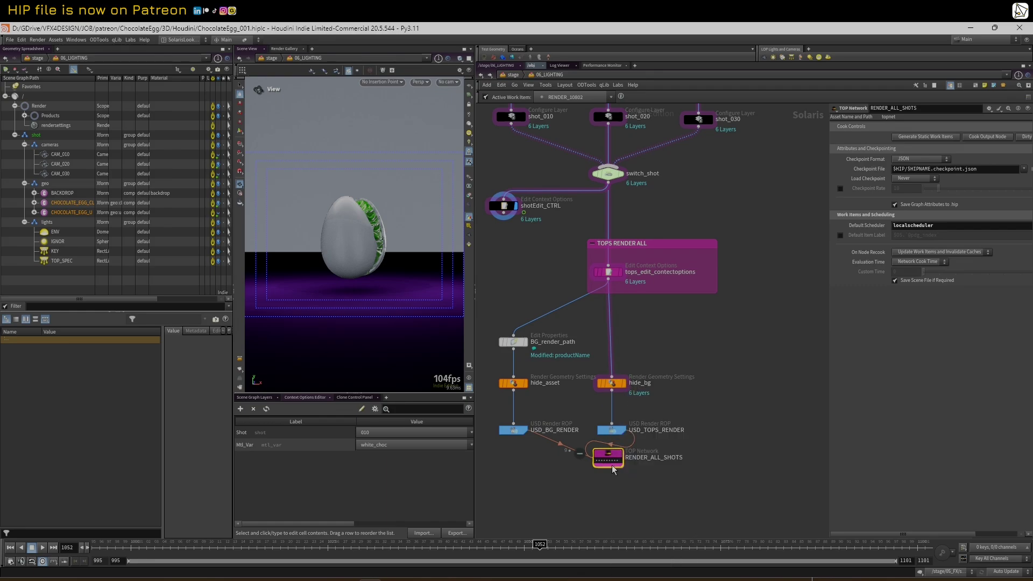
Step: Look through the CAM_020 shot camera and save the scene file
left_click(448, 82)
left_click(466, 107)
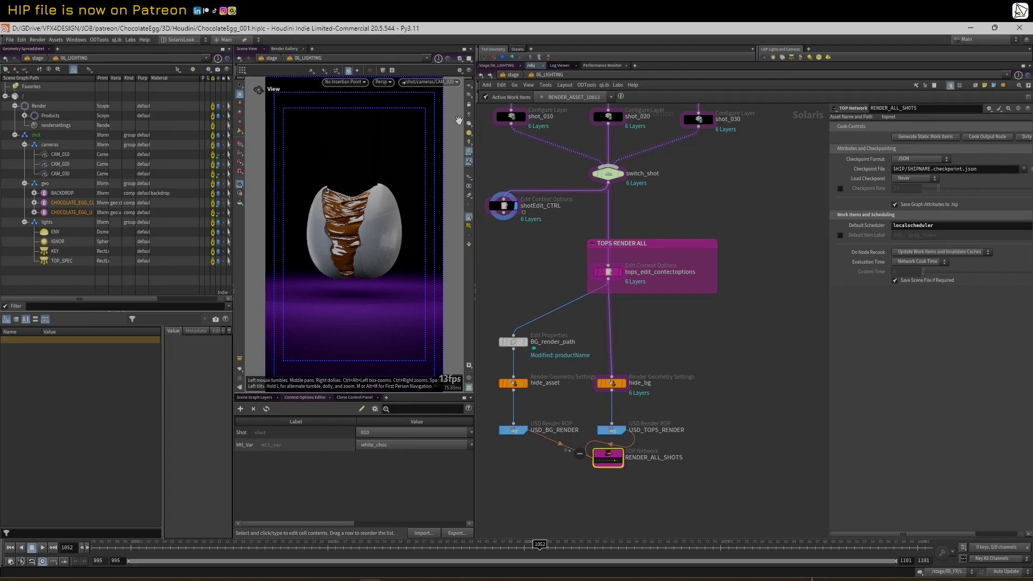
left_click(10, 39)
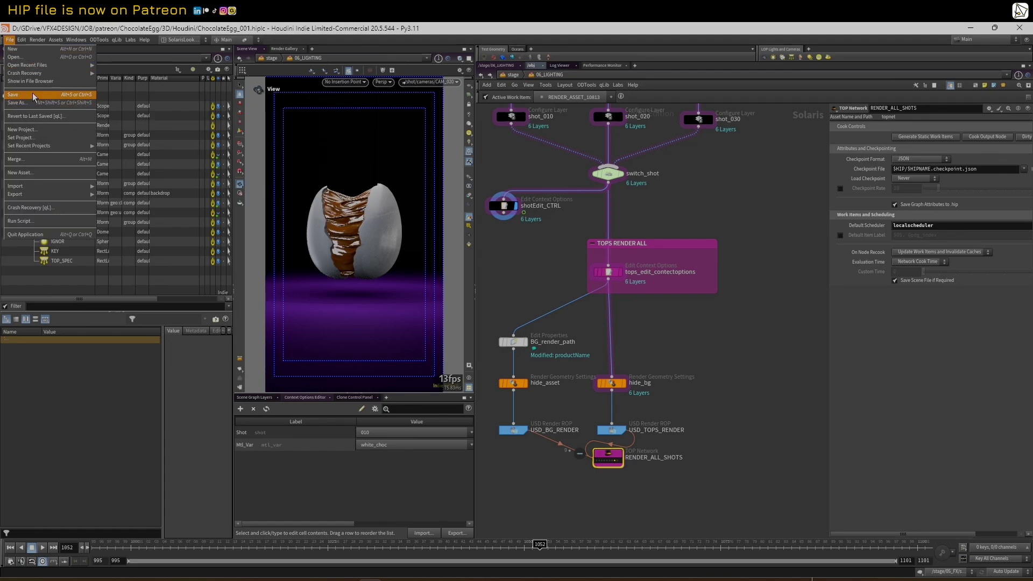
key("Escape")
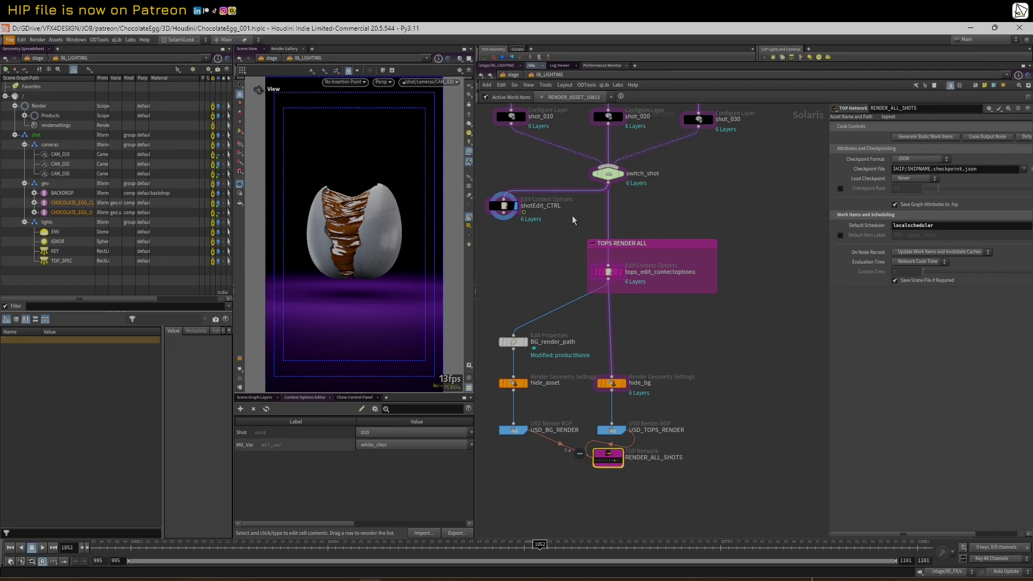
key("ctrl+s")
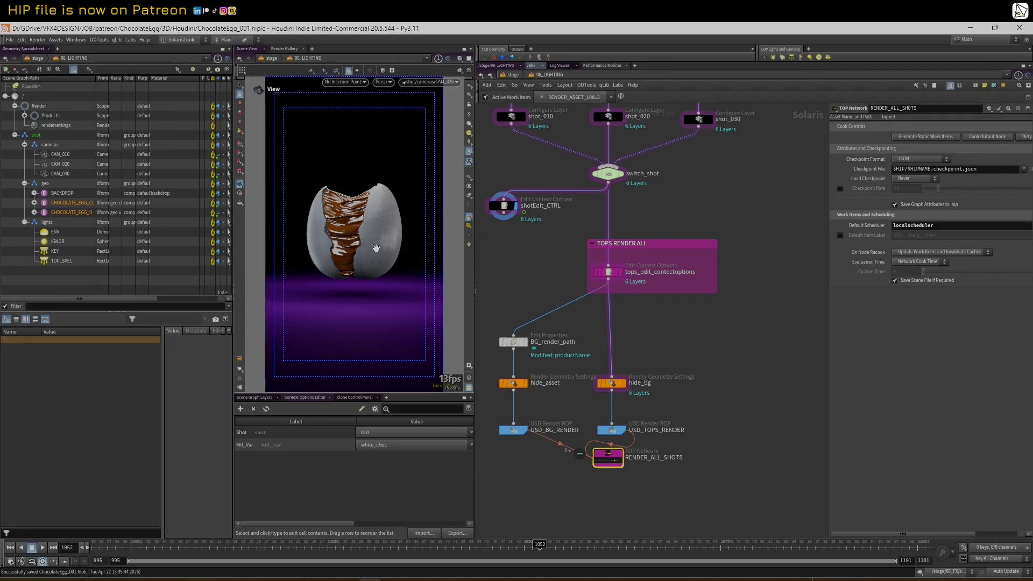
Step: Select different work items on RENDER_ALL_SHOTS to compare the egg's material variants in the camera view
scroll(612, 390, "up", 3)
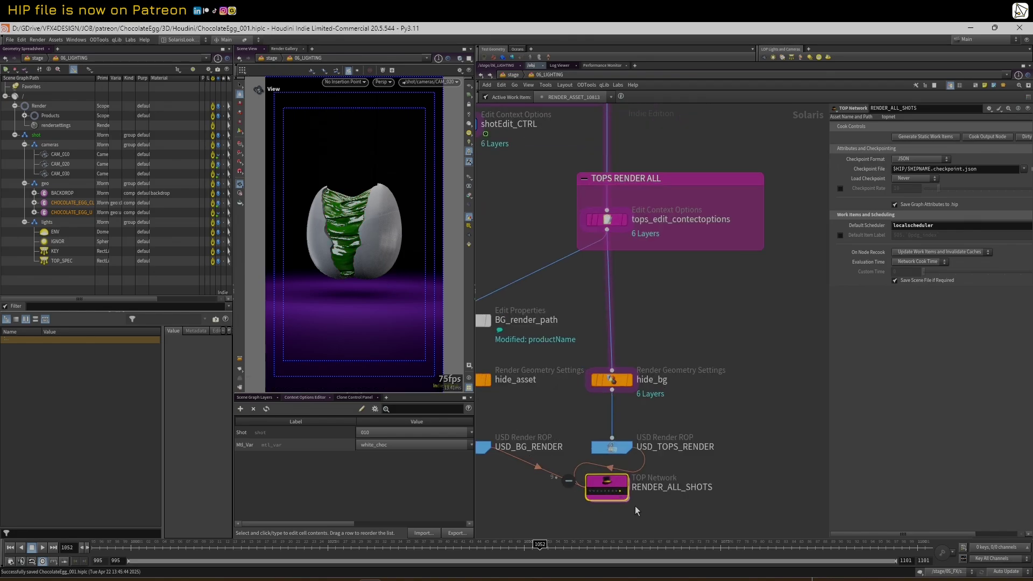
left_click(605, 492)
left_click(594, 492)
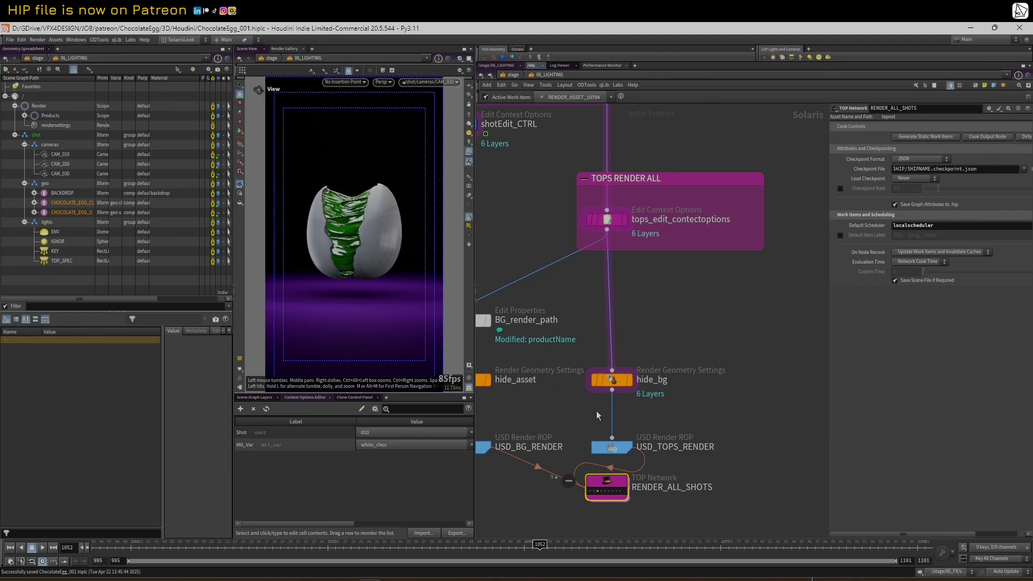
left_click(590, 492)
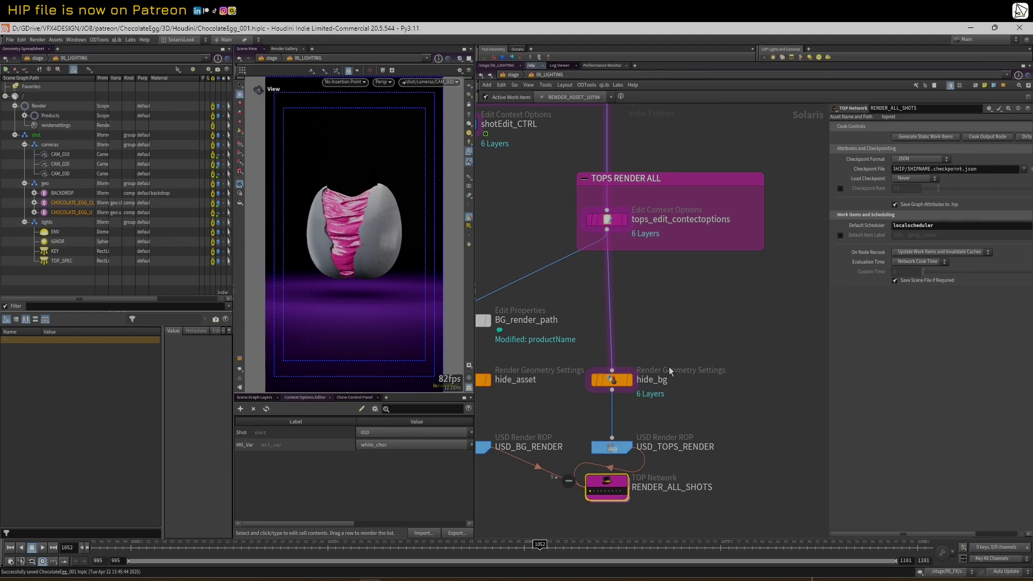
Step: Look through the Render Settings Camera and step through further RENDER_ALL_SHOTS work items to check their shot and material combinations
middle_click_drag(667, 371, 680, 336)
left_click(431, 82)
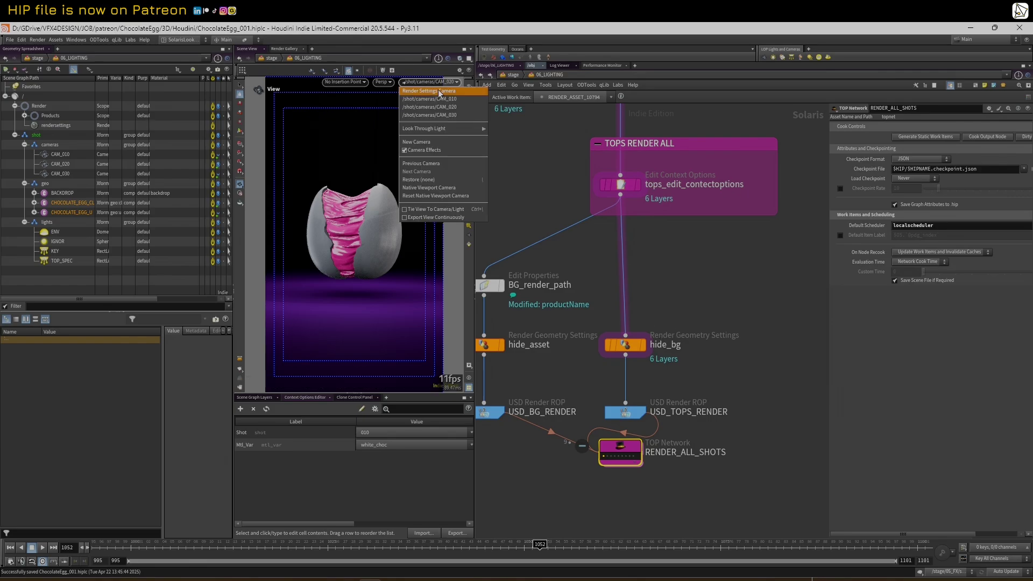
left_click(439, 91)
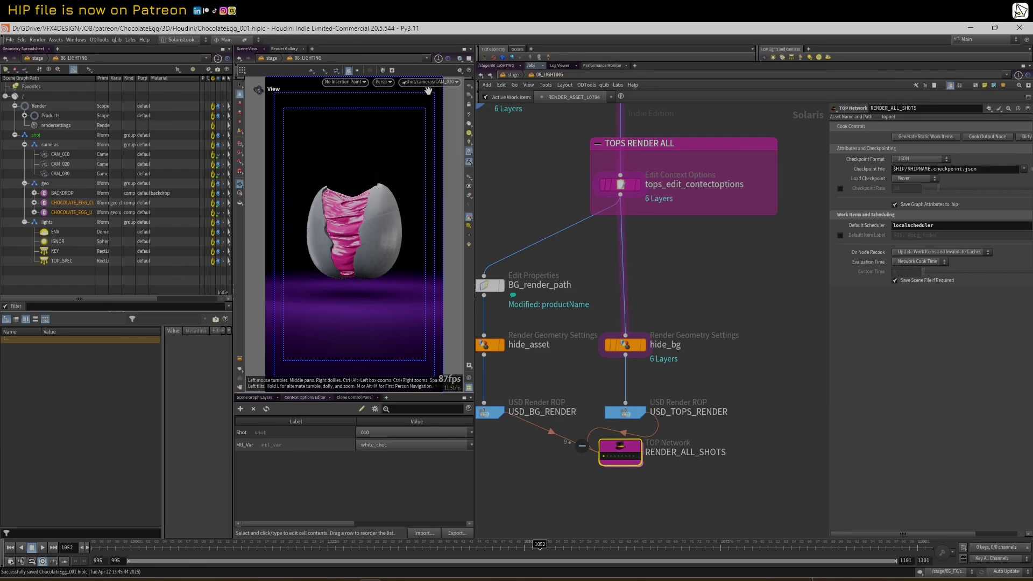
left_click(607, 457)
left_click(612, 458)
left_click(616, 458)
left_click(619, 457)
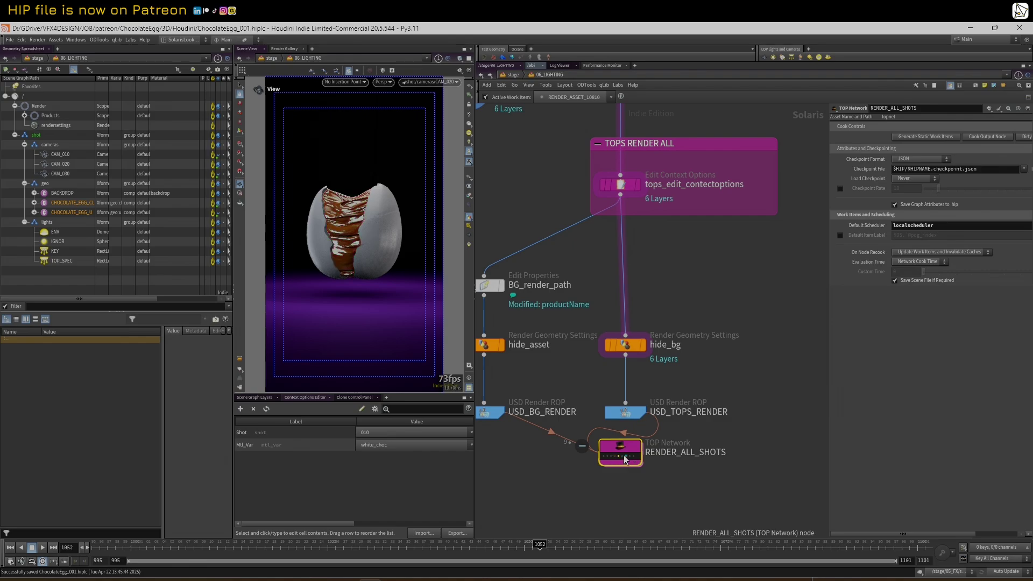
left_click(627, 458)
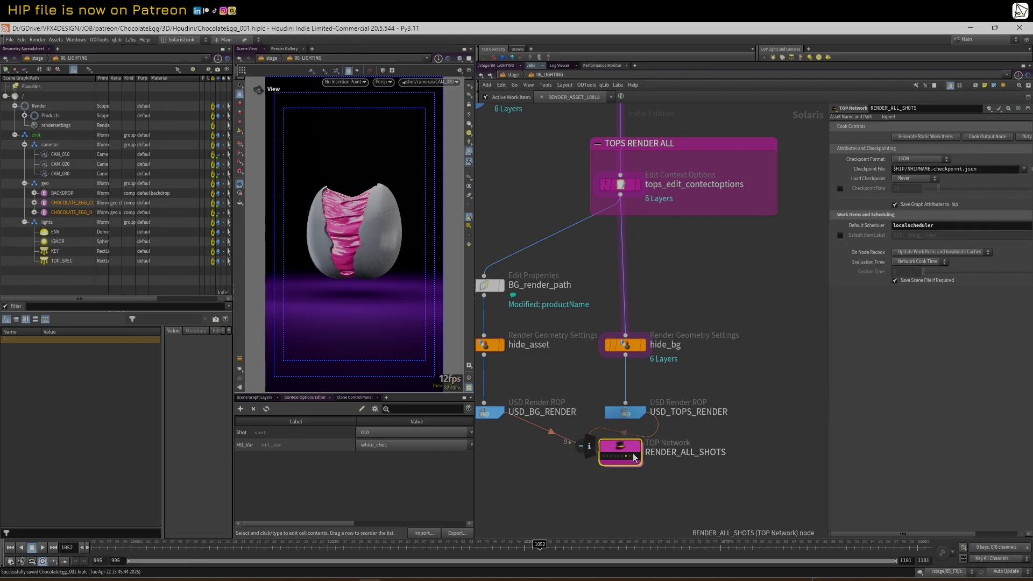
Step: Select different work items on RENDER_ALL_SHOTS to compare their shot and egg material combinations in the viewport
left_click(634, 457)
scroll(646, 365, "down", 5)
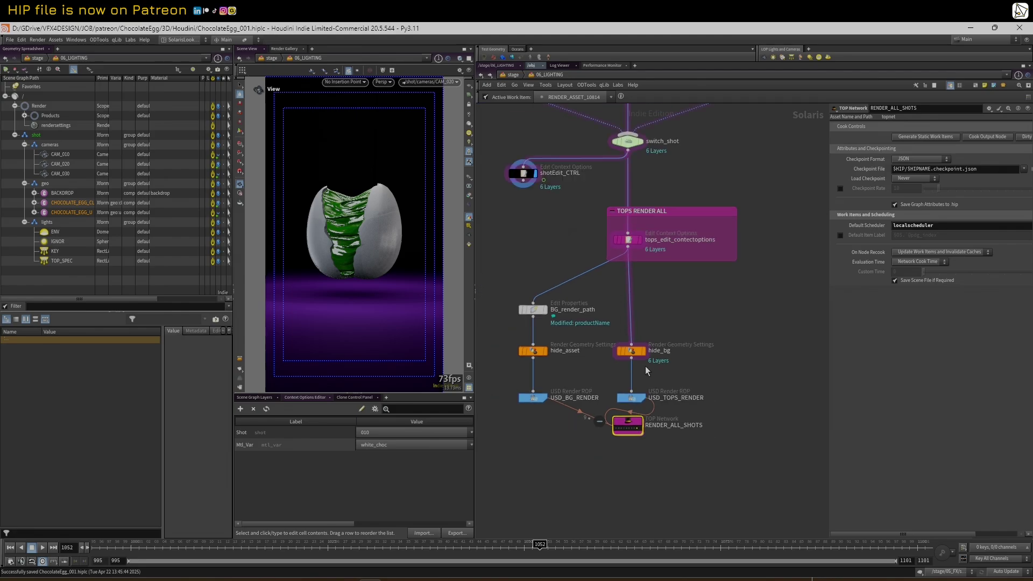
scroll(650, 366, "up", 4)
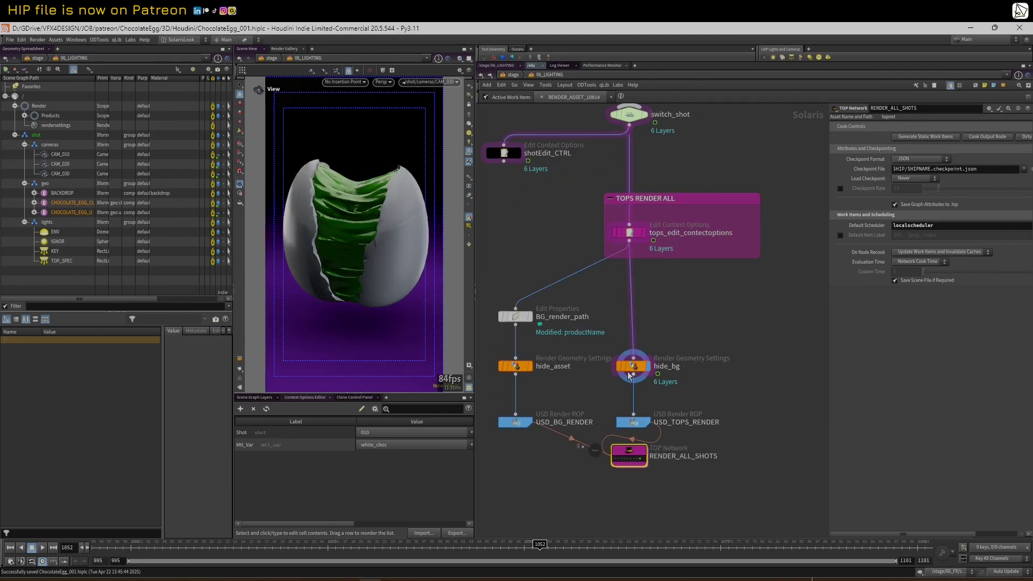
left_click_drag(631, 369, 631, 375)
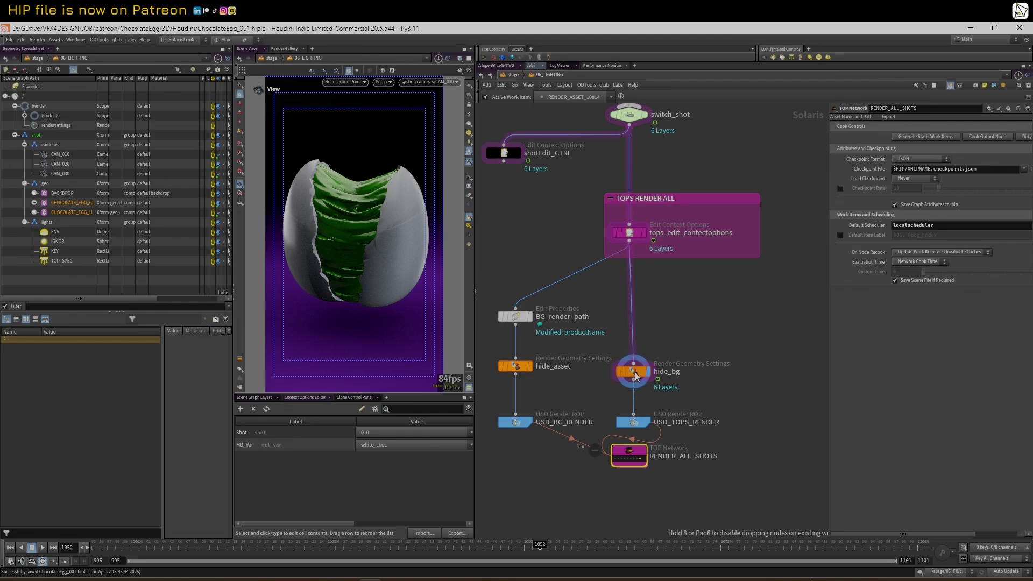
left_click(617, 460)
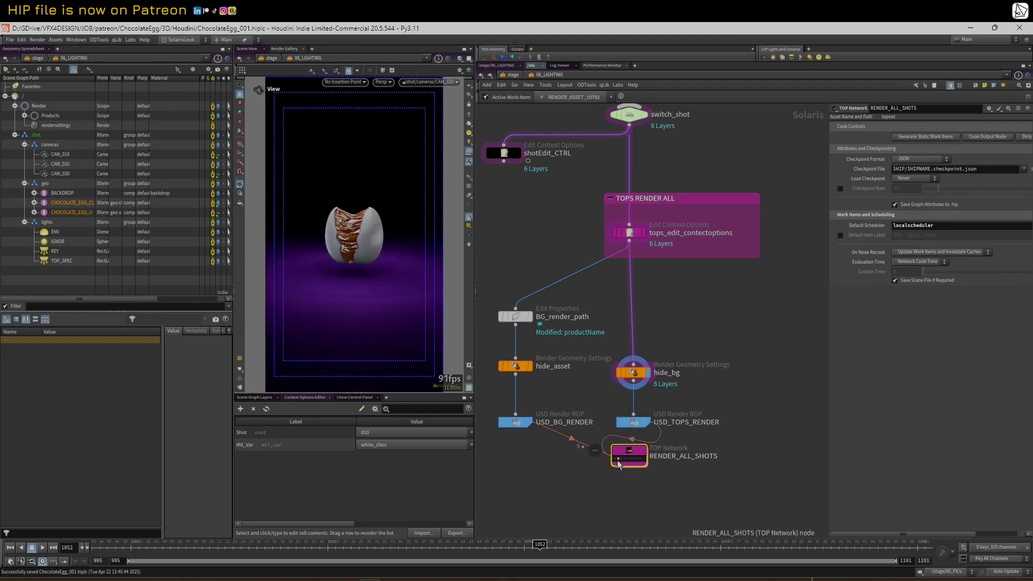
left_click(621, 460)
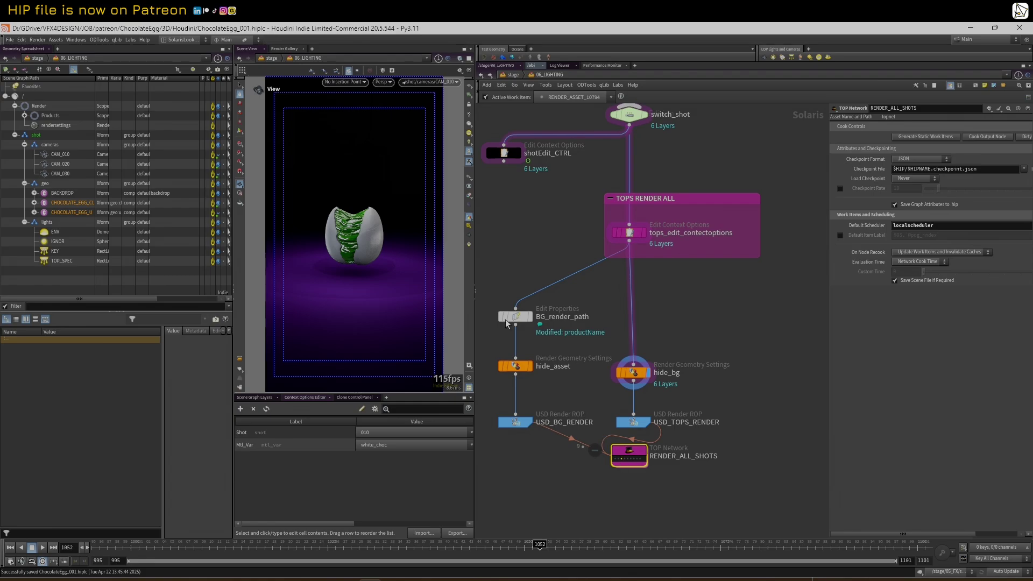
Step: Preview the work item's egg with the Karma XPU renderer in the viewport, and return to the standard viewport display
left_click(377, 85)
left_click(401, 130)
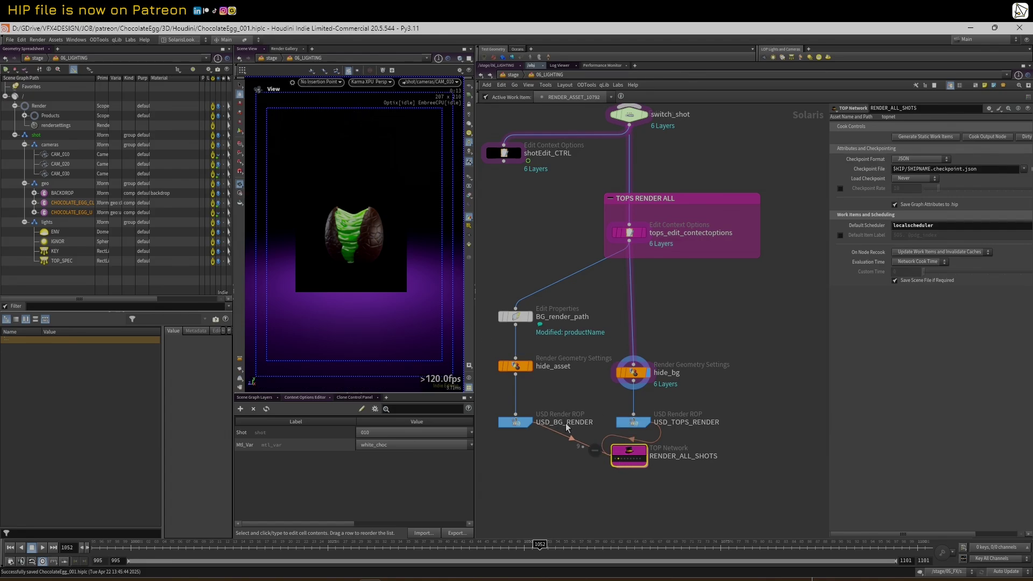
left_click_drag(363, 199, 357, 220)
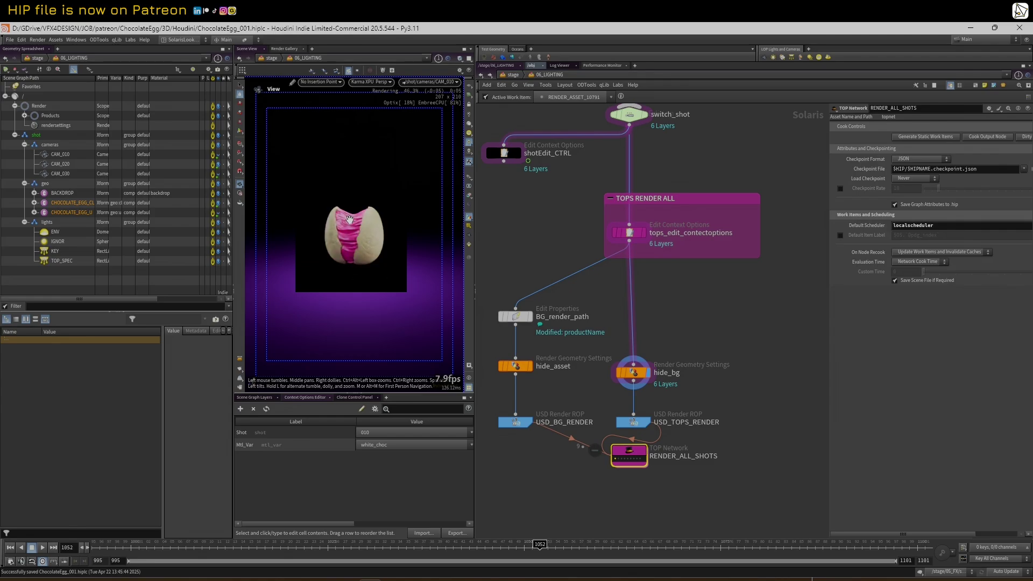
left_click(372, 82)
left_click(391, 117)
Step: Examine the RENDER_SHOT_010 Karma render settings above the quality and shot switches
scroll(633, 201, "down", 3)
middle_click_drag(674, 171, 680, 268)
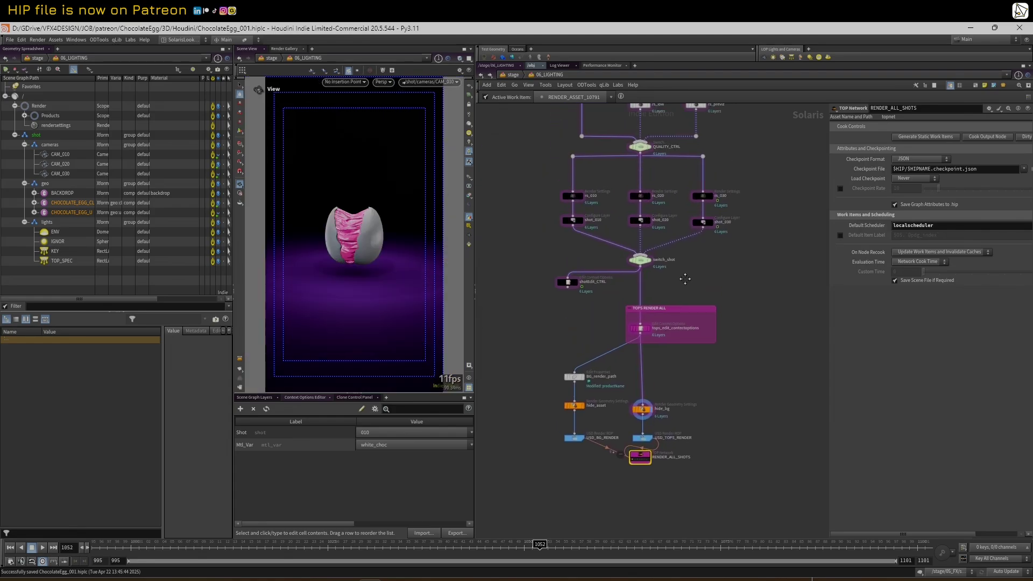
scroll(669, 214, "up", 1)
middle_click_drag(669, 215, 683, 318)
middle_click_drag(680, 178, 658, 313)
scroll(646, 293, "up", 2)
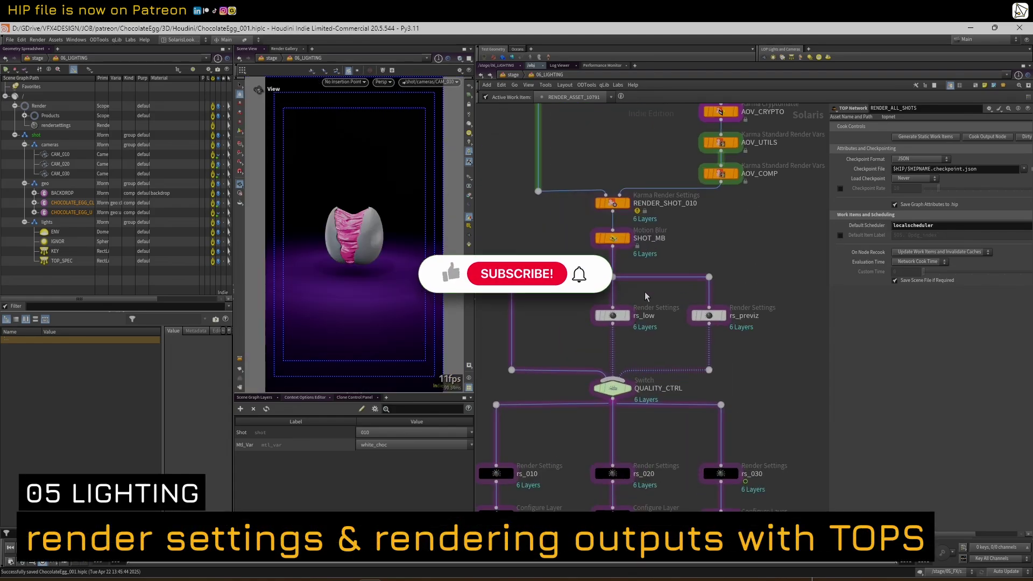
left_click(612, 205)
scroll(673, 235, "down", 1)
scroll(673, 234, "down", 2)
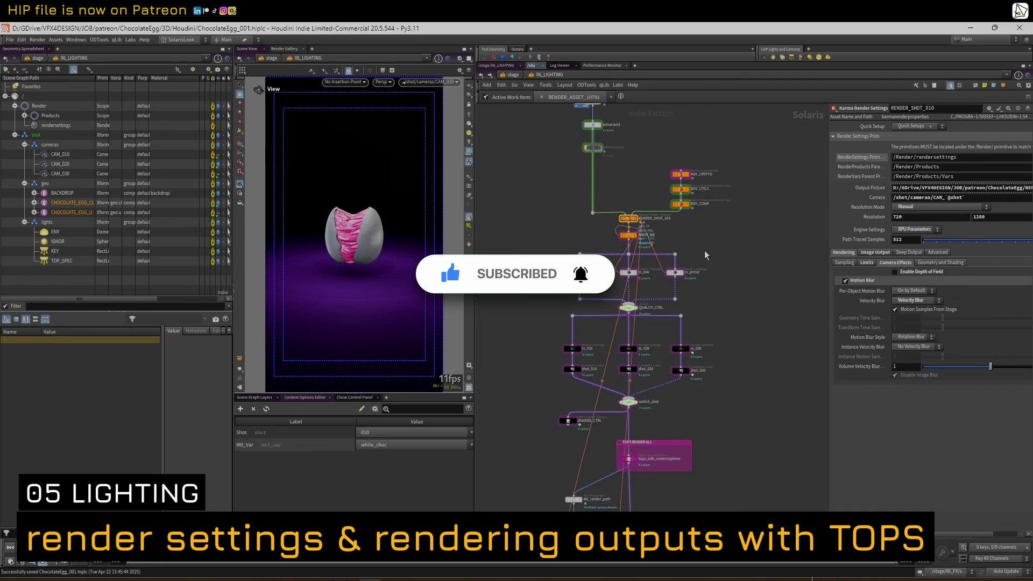
Step: Examine the QUALITY_CTRL switch inputs and the resolution settings of rs_low and rs_previz
left_click(613, 320)
left_click(615, 320)
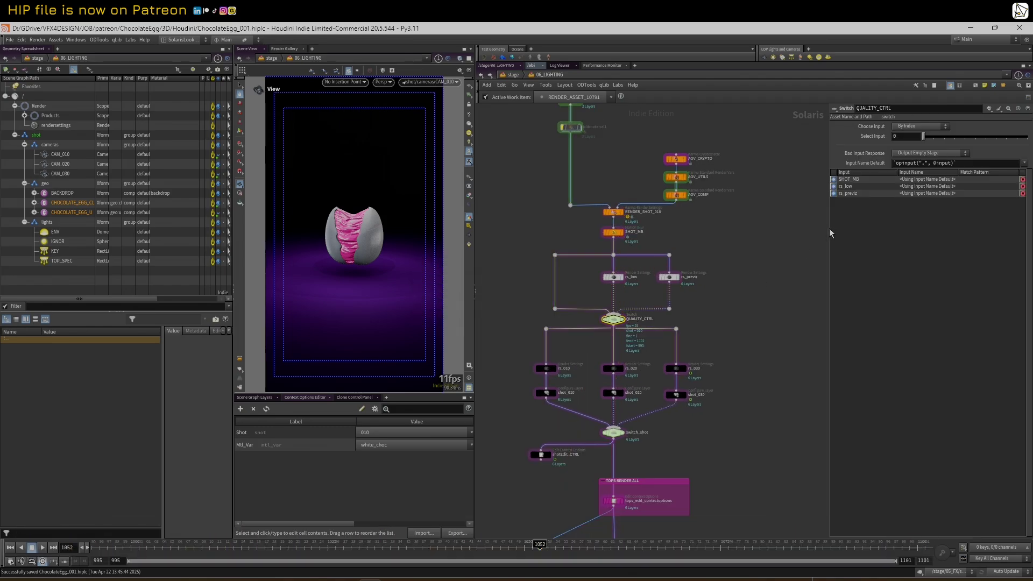
left_click_drag(830, 233, 754, 233)
scroll(616, 276, "up", 2)
left_click(614, 279)
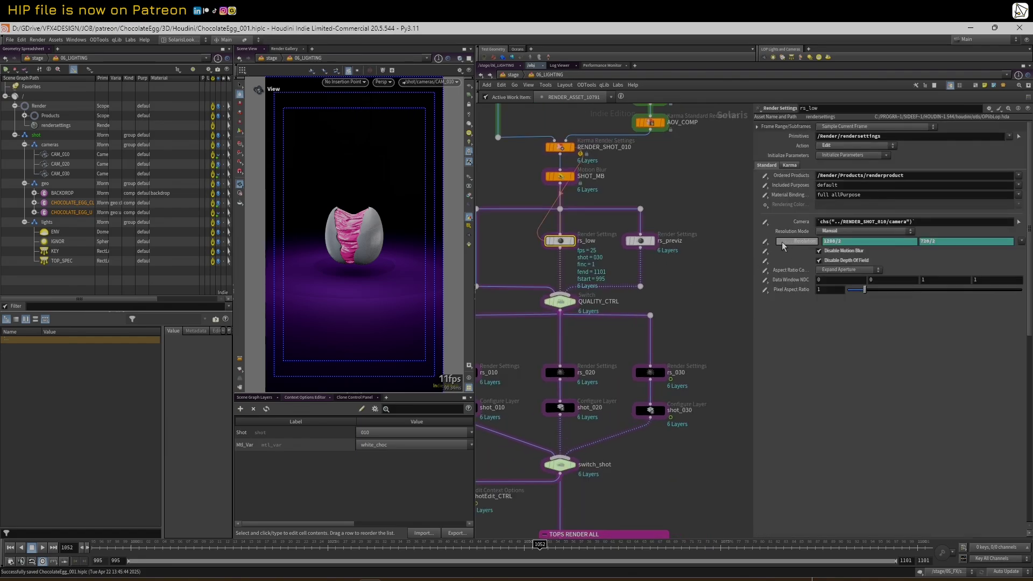
left_click(644, 241)
mouse_move(568, 245)
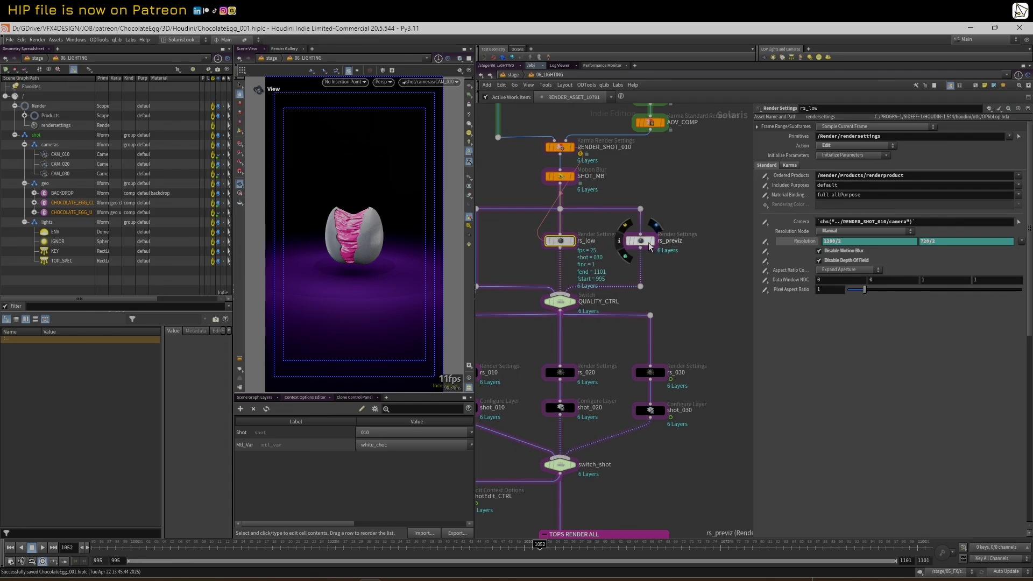
mouse_move(634, 248)
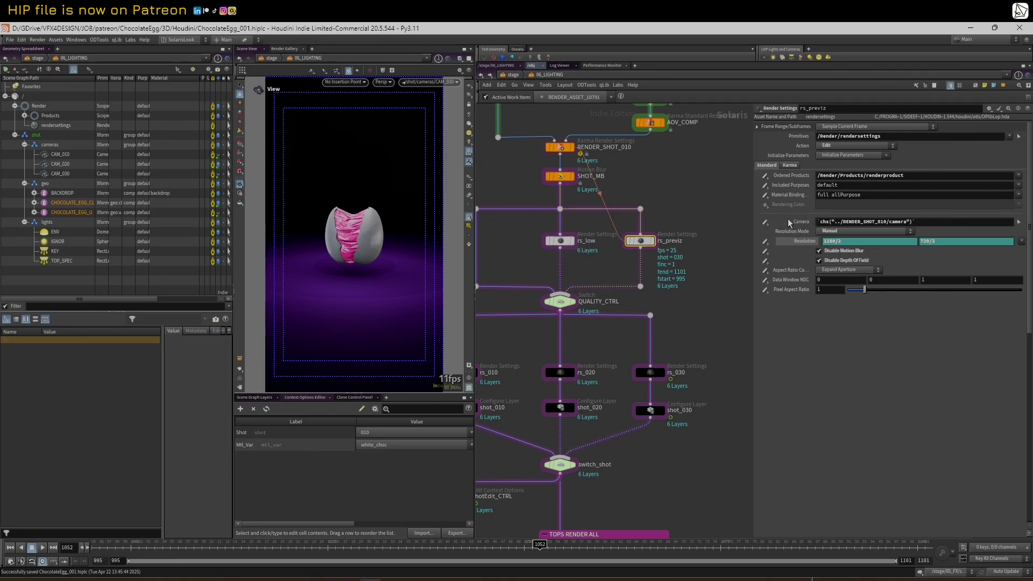
Step: Copy the RENDER_SHOT_010 resolution and paste it as relative references into the resolution of rs_low and rs_previz
scroll(663, 243, "up", 2)
scroll(667, 244, "down", 1)
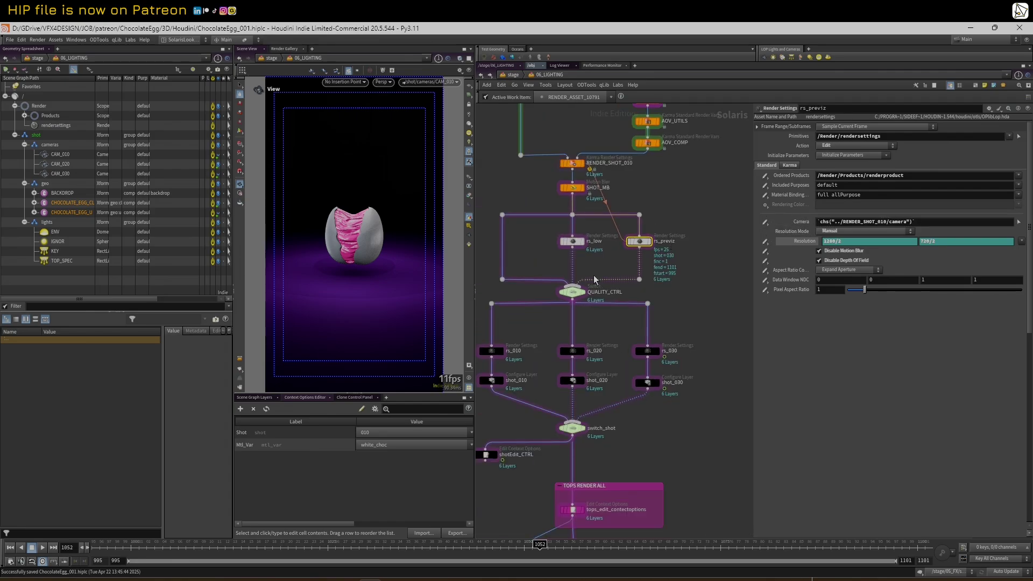
scroll(572, 296, "down", 1)
scroll(593, 250, "up", 1)
left_click(594, 242)
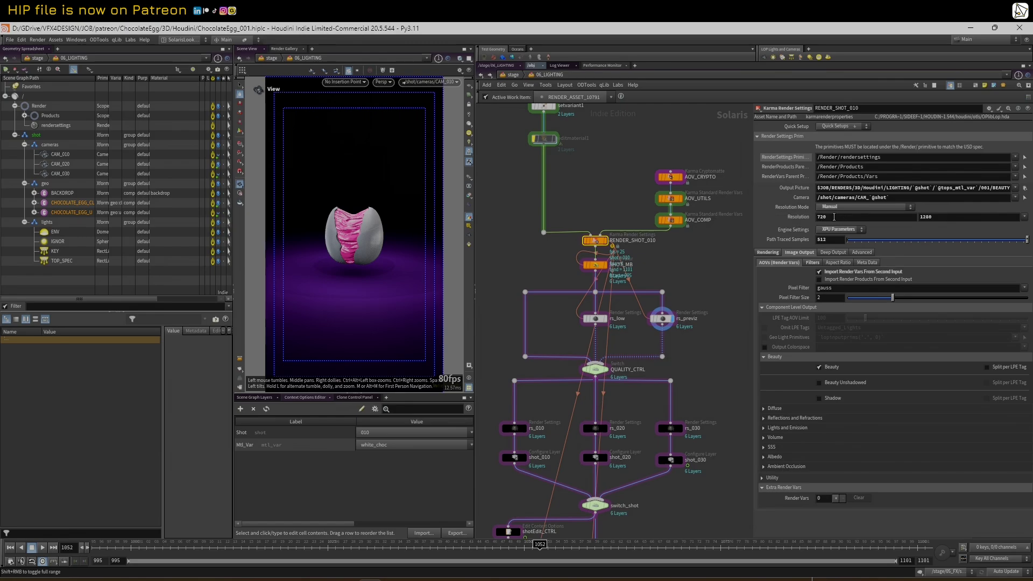
key("Tab")
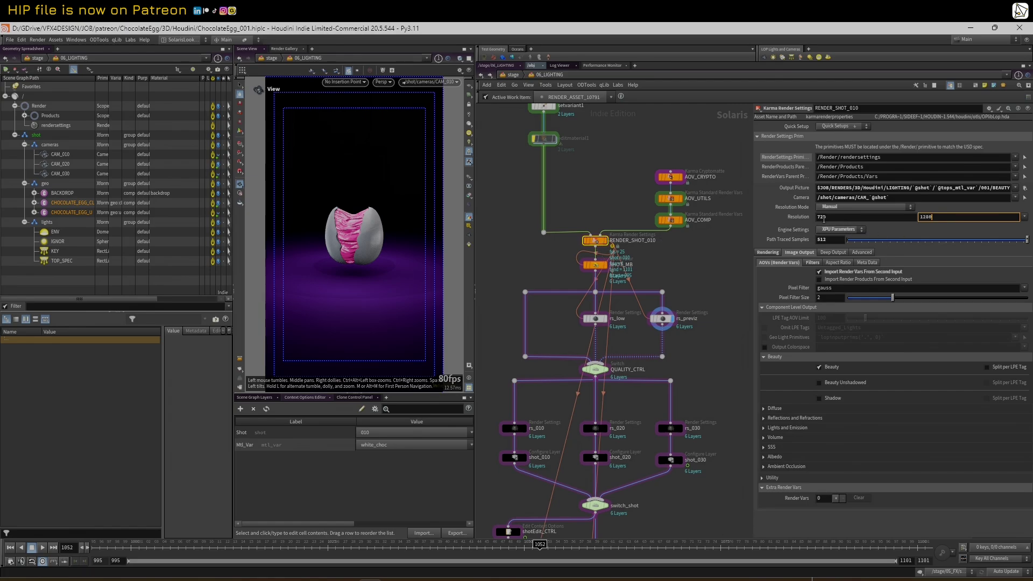
right_click(801, 220)
left_click(854, 288)
left_click_drag(702, 339, 581, 315)
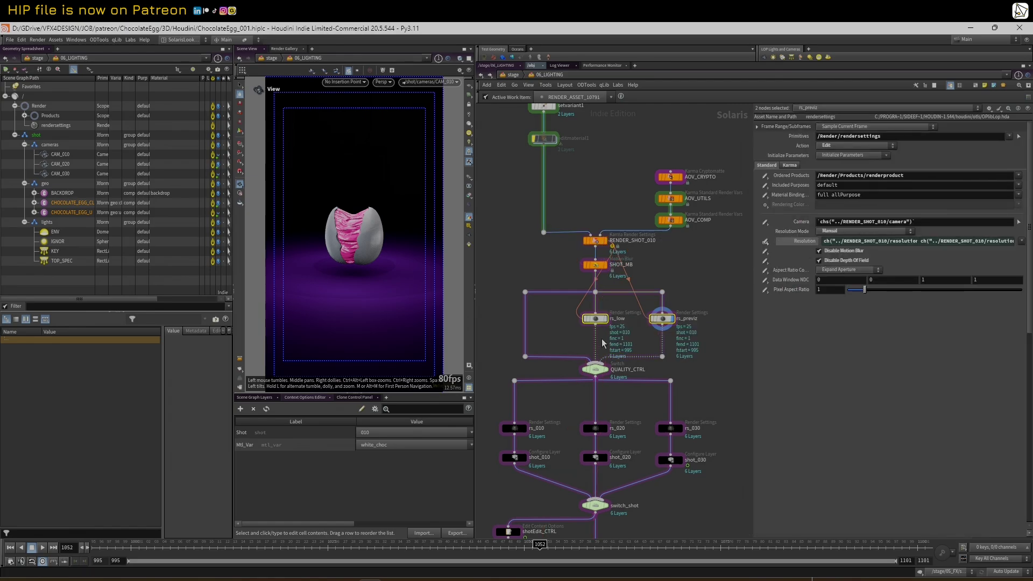
Step: Divide the referenced resolution width on rs_low by 2
left_click(600, 318)
left_click_drag(753, 237, 714, 237)
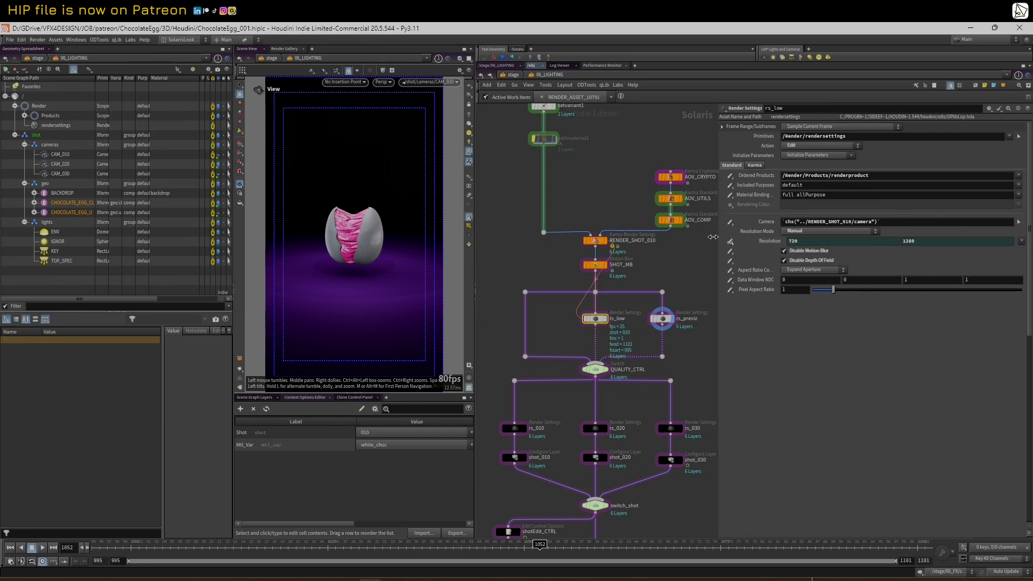
left_click(821, 240)
type("/*")
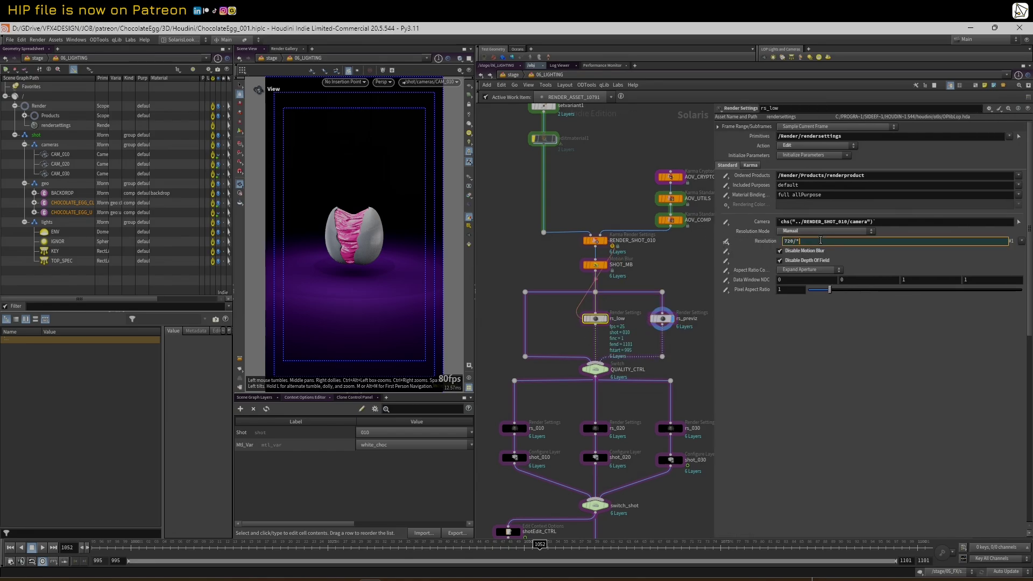
type("2")
key("Left")
key("BackSpace")
key("Return")
left_click(805, 241)
key("BackSpace")
type("*")
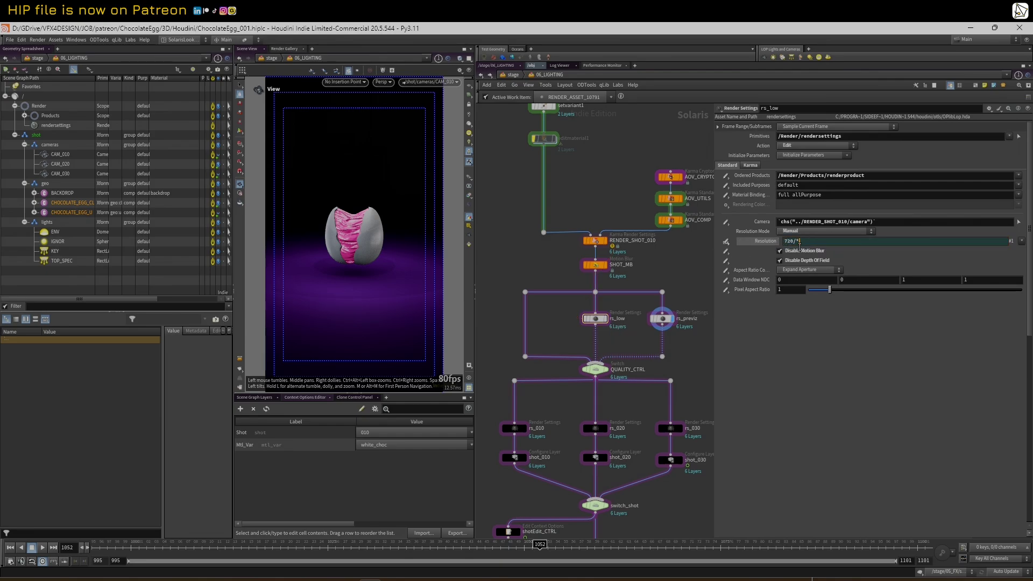
type("2")
key("Return")
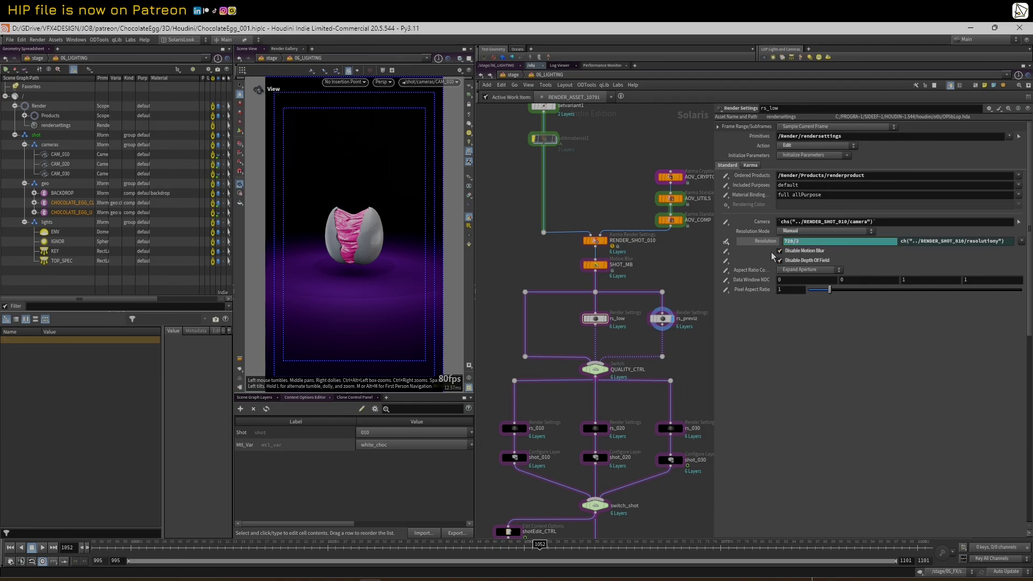
left_click(754, 244)
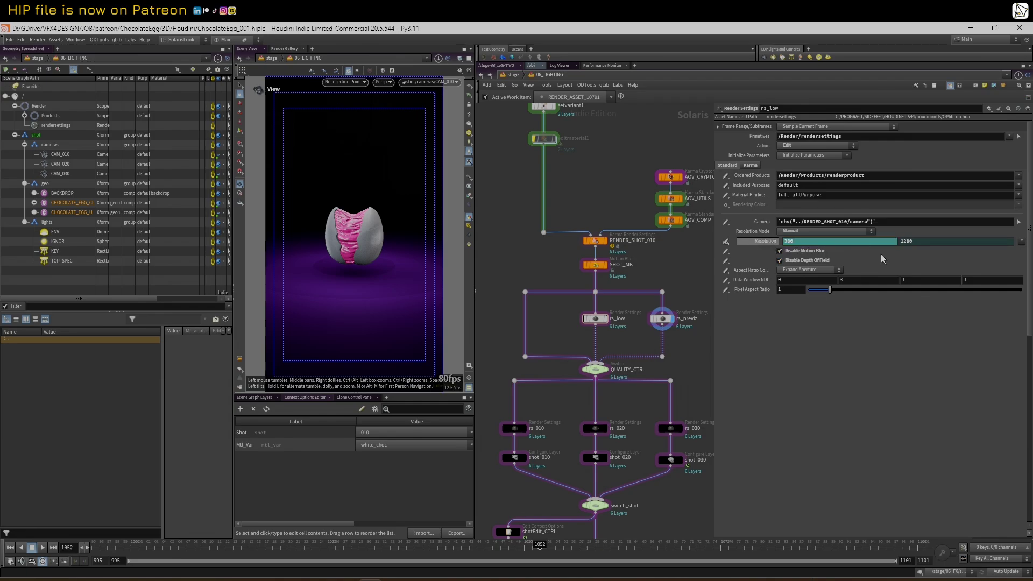
Step: Divide the referenced resolution height on rs_low by 2
left_click(920, 243)
type("/")
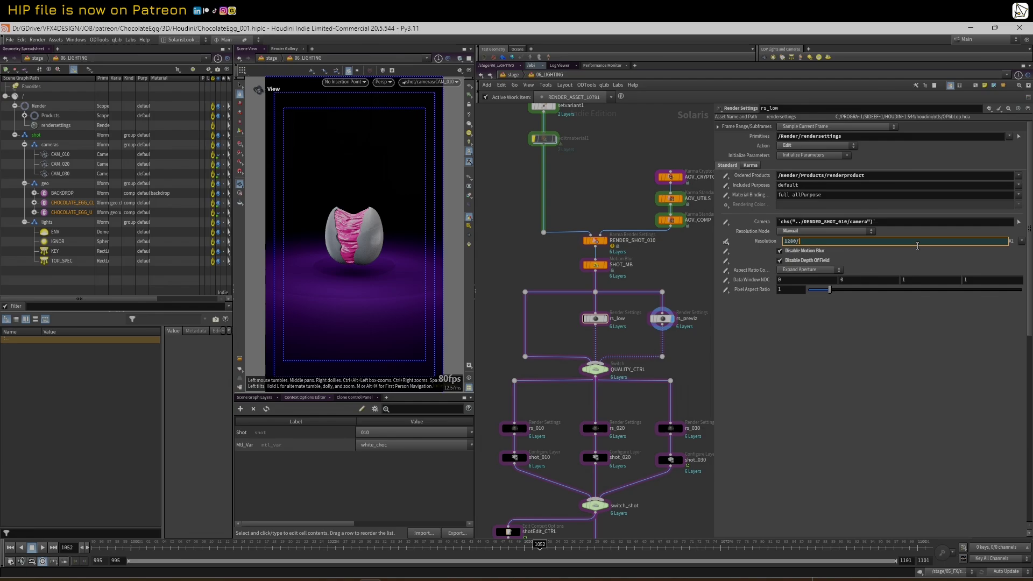
type("2")
key("Return")
left_click(771, 243)
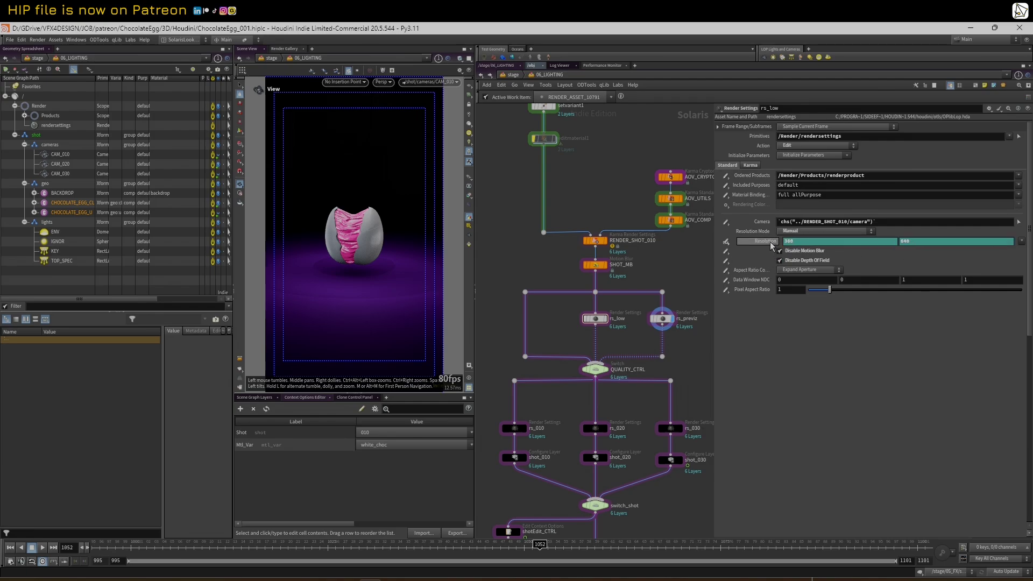
Step: Divide both the referenced resolution width and height on rs_previz by 3
left_click(663, 319)
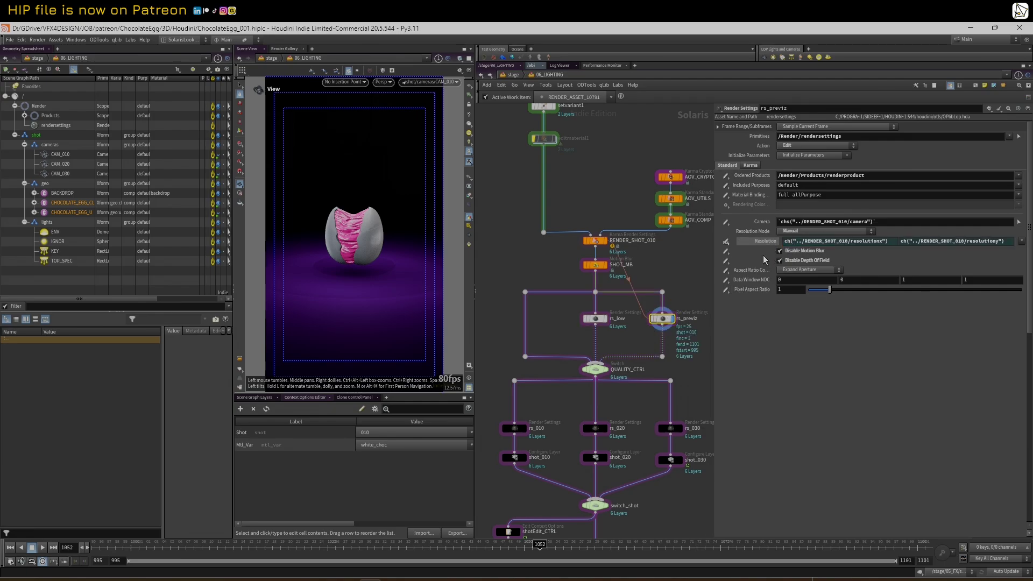
left_click(811, 243)
type("/2")
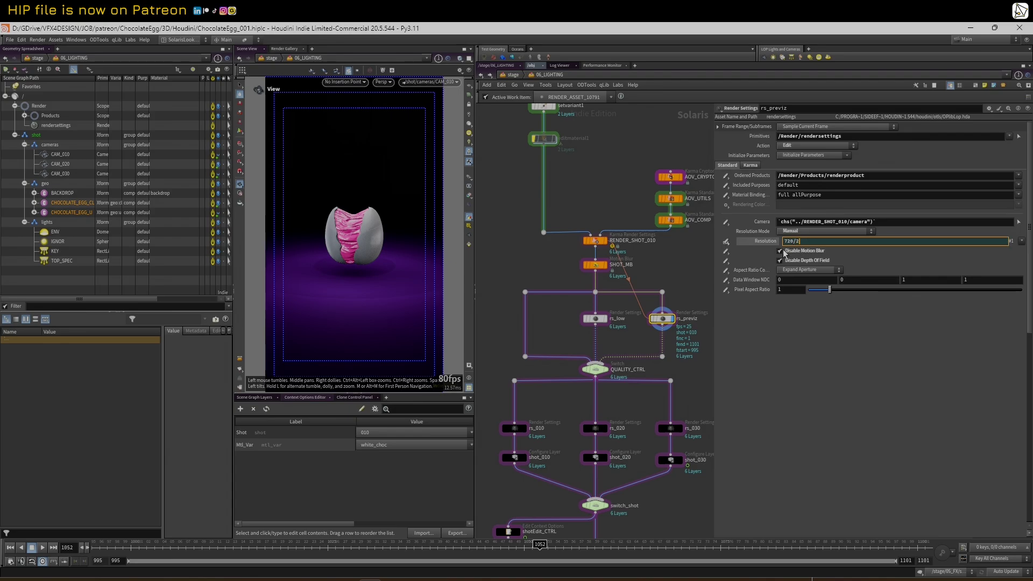
key("Return")
left_click(765, 241)
left_click(934, 242)
type("/")
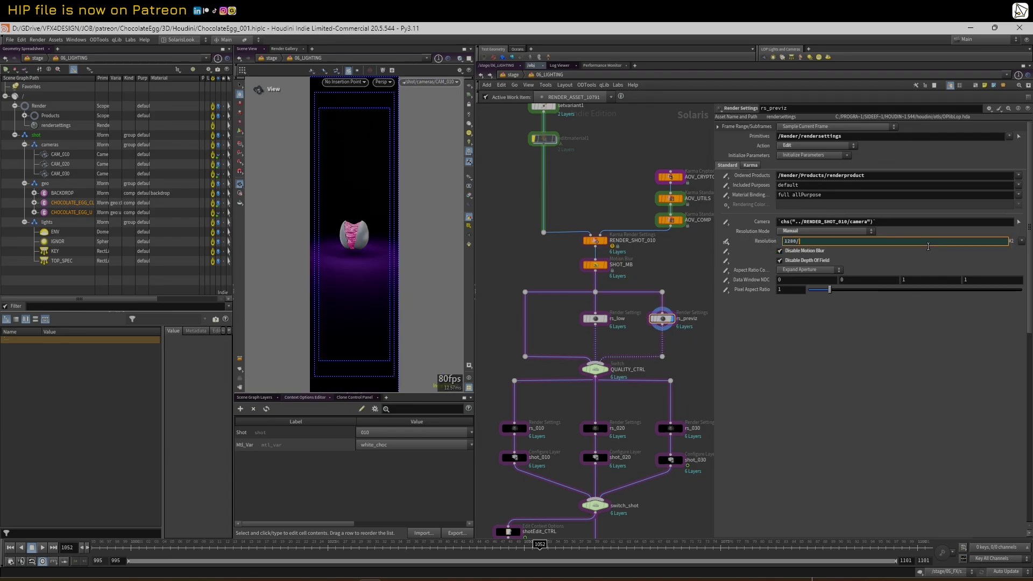
type("3")
key("Return")
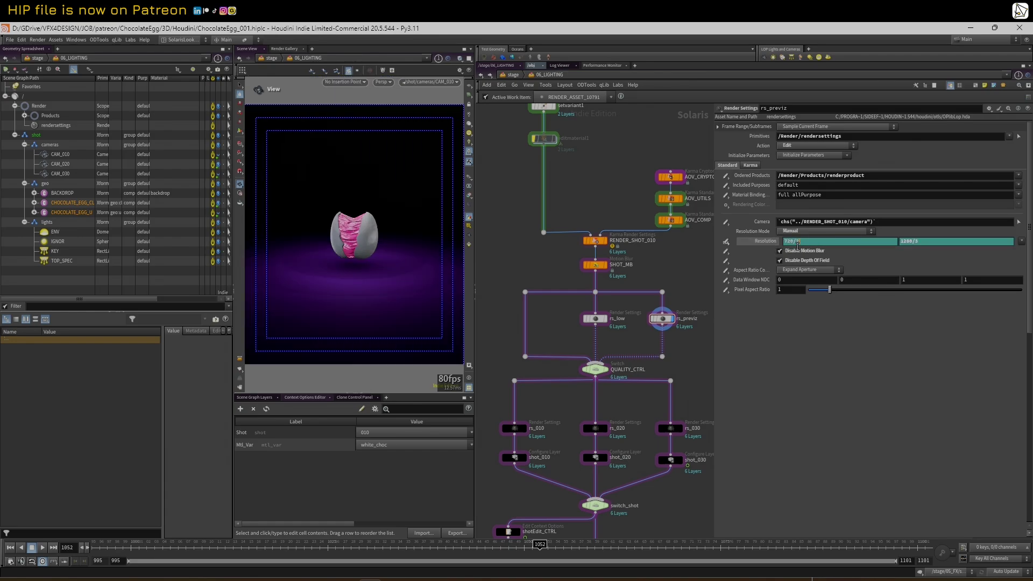
left_click(796, 243)
key("Return")
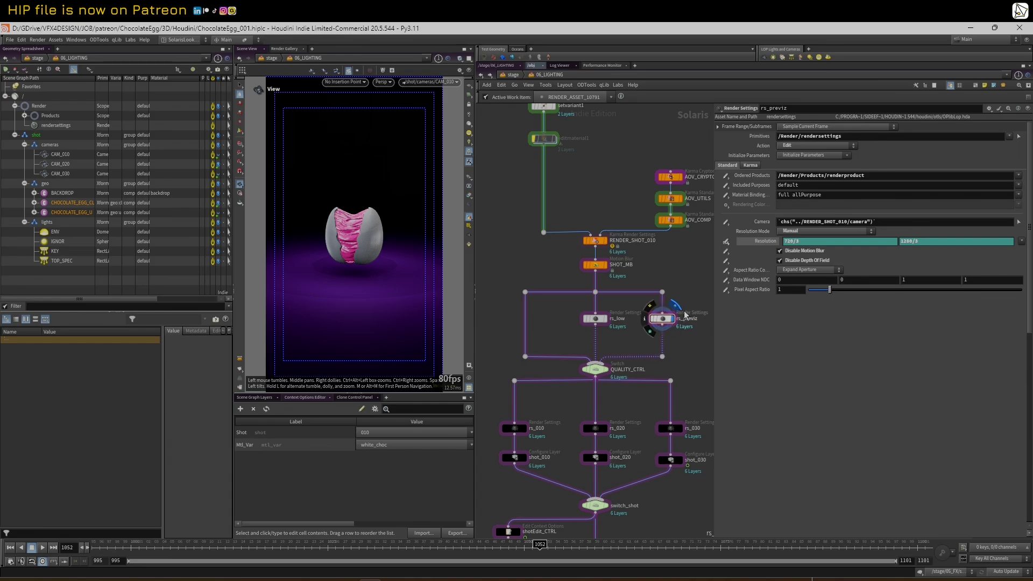
Step: Set the QUALITY_CTRL switch's selected input to 1
left_click(599, 374)
left_click(832, 138)
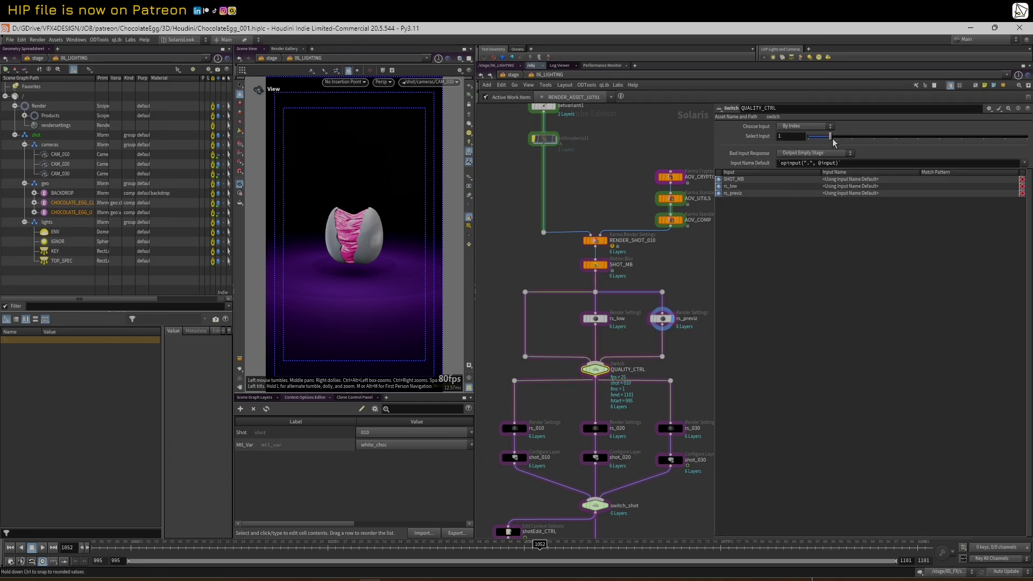
Step: Examine the Karma path traced samples on rs_low and the resolution settings on rs_previz
left_click(595, 318)
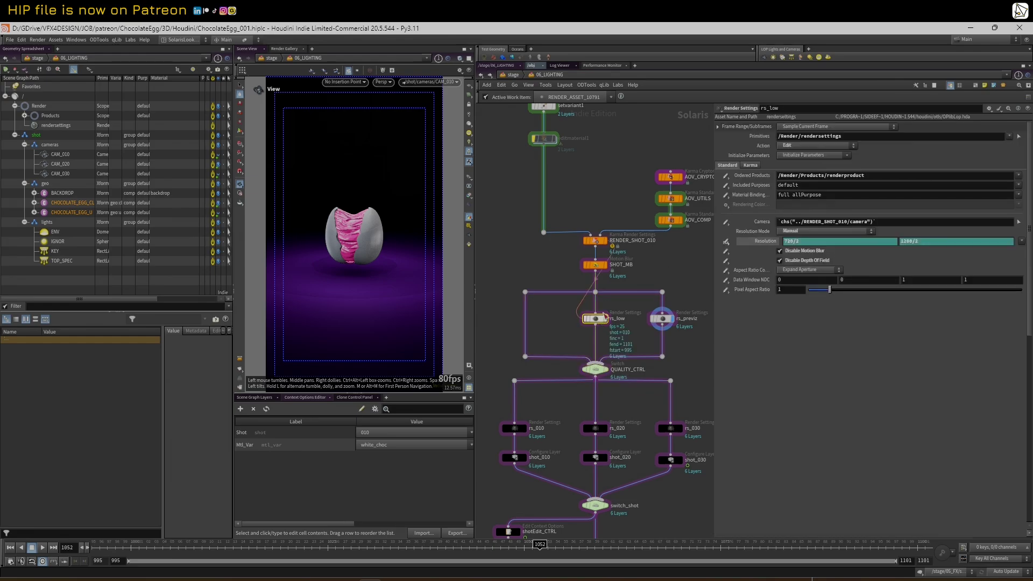
left_click(751, 165)
scroll(1030, 213, "down", 4)
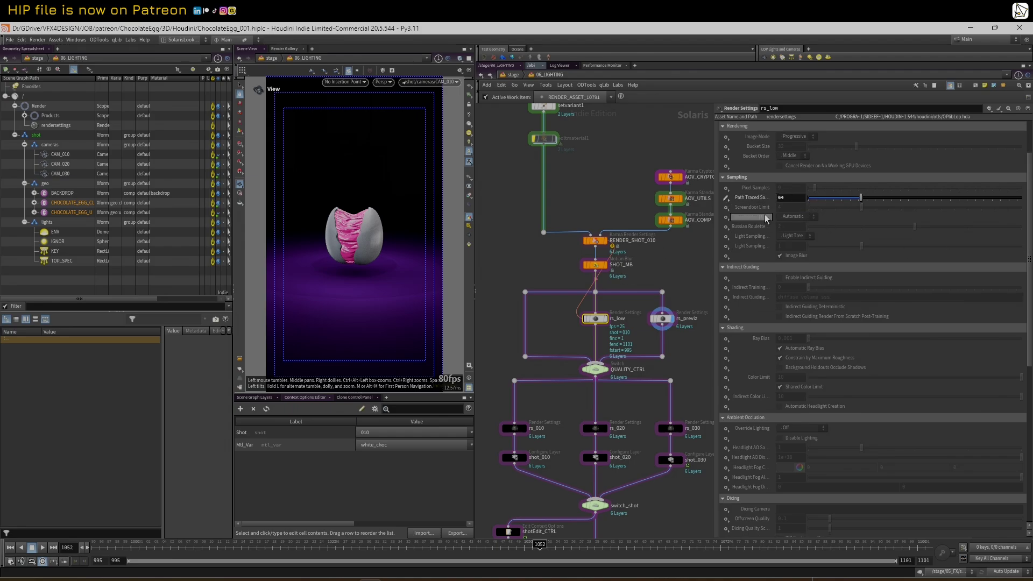
mouse_move(594, 239)
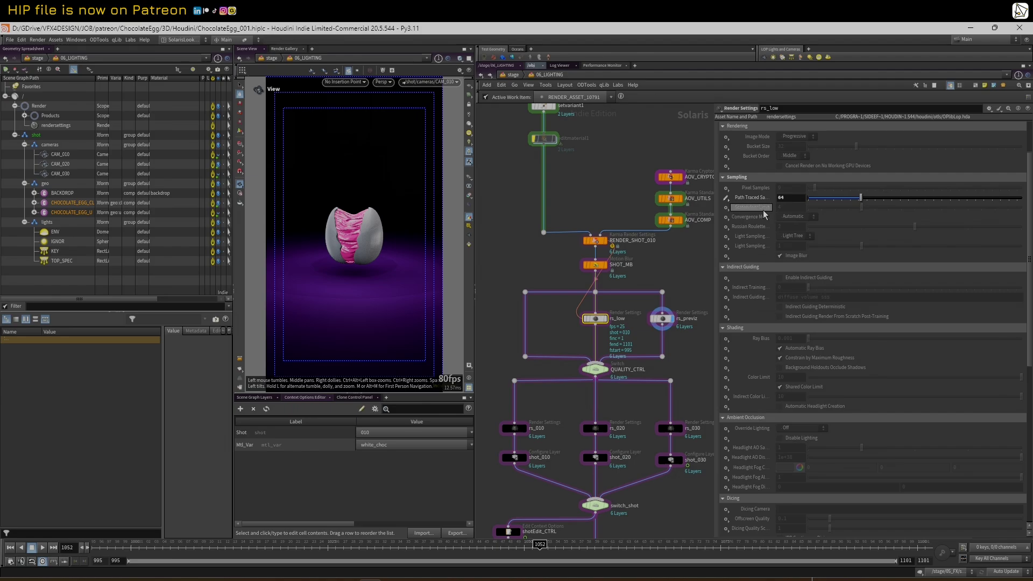
left_click(665, 321)
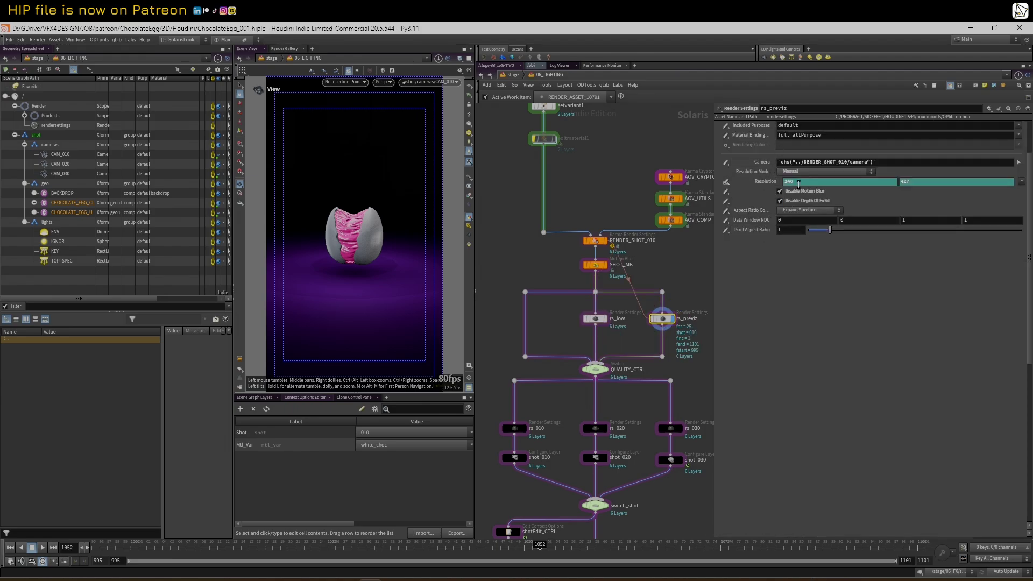
Step: Examine the Karma sampling settings on rs_previz, then rs_low and the selected input of the QUALITY_CTRL switch
scroll(1019, 206, "up", 3)
left_click(751, 165)
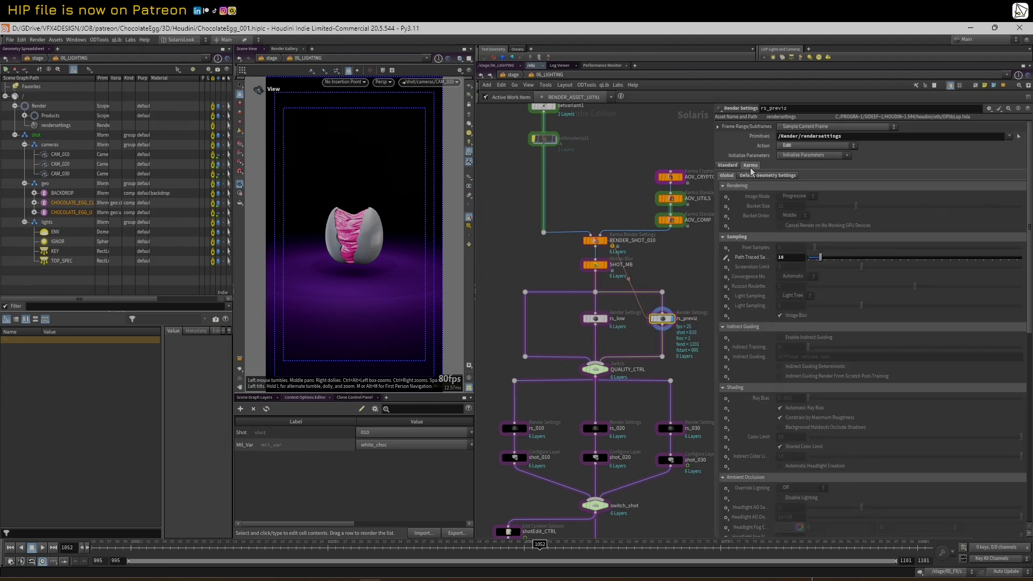
left_click(595, 319)
left_click(595, 370)
middle_click_drag(686, 363, 686, 171)
left_click_drag(715, 280, 783, 280)
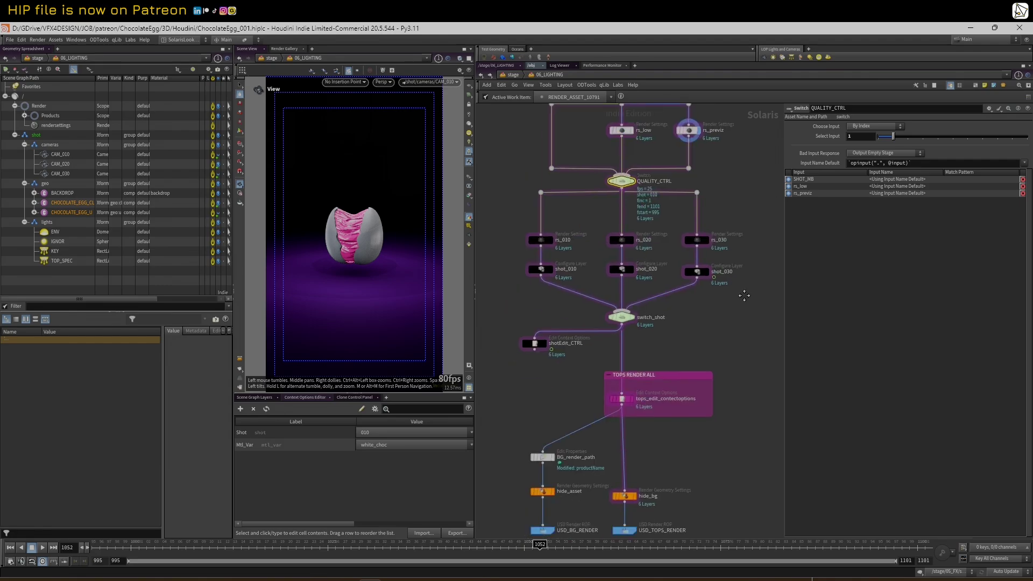
Step: Set the display to the hide_bg node and select the RENDER_ALL_SHOTS network
middle_click_drag(744, 295, 746, 265)
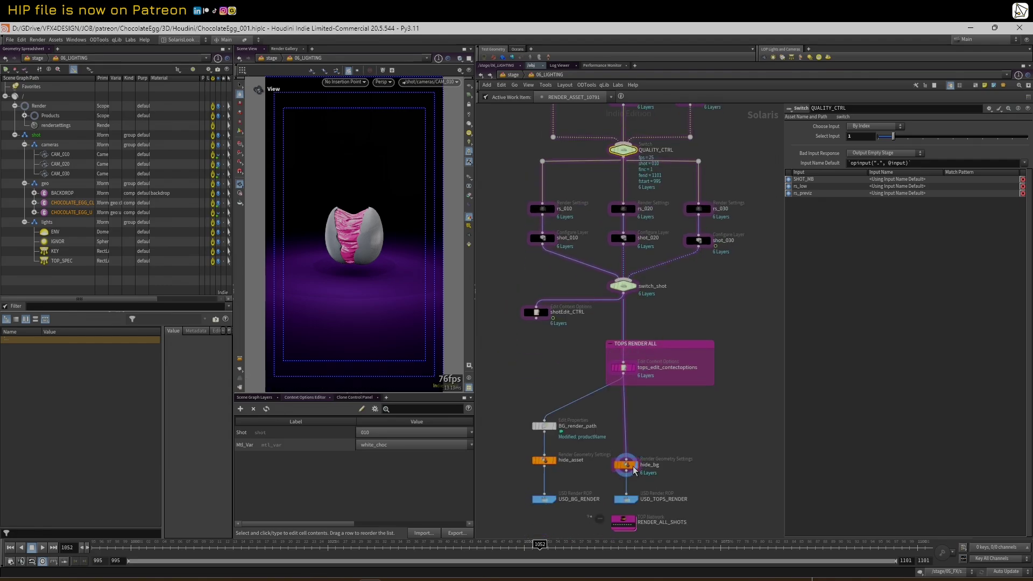
left_click(626, 466)
left_click(623, 522)
scroll(678, 458, "down", 3)
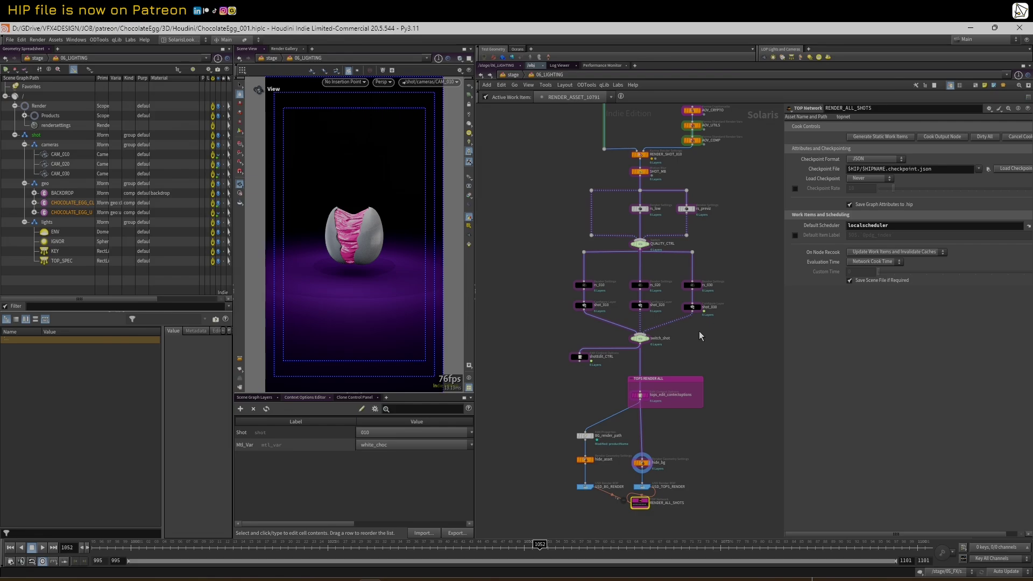
Step: Check the existing milk_choc render folder for shot 010 and set the version folder in RENDER_SHOT_010's output picture path to 002
middle_click_drag(732, 315, 684, 439)
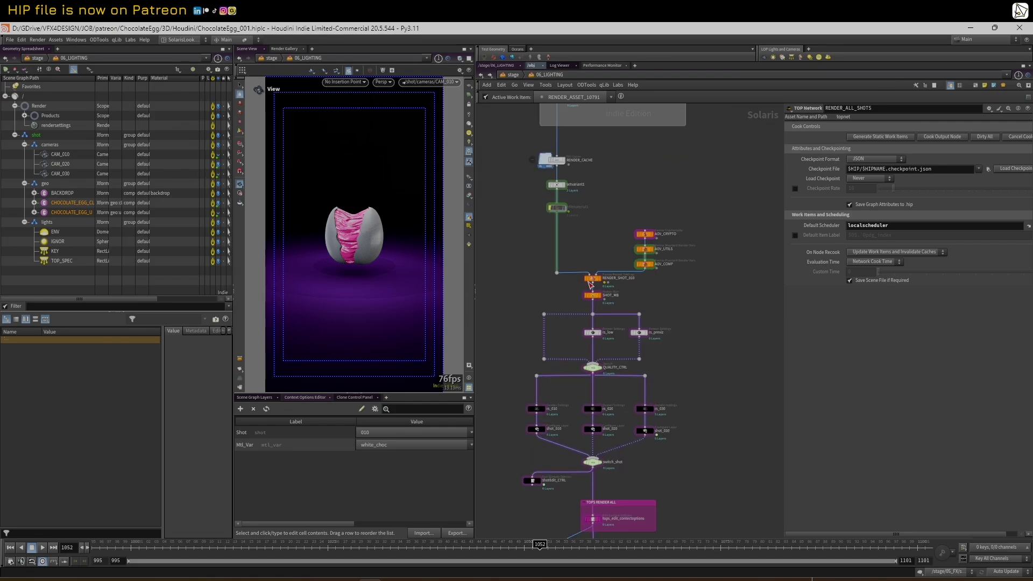
left_click(594, 280)
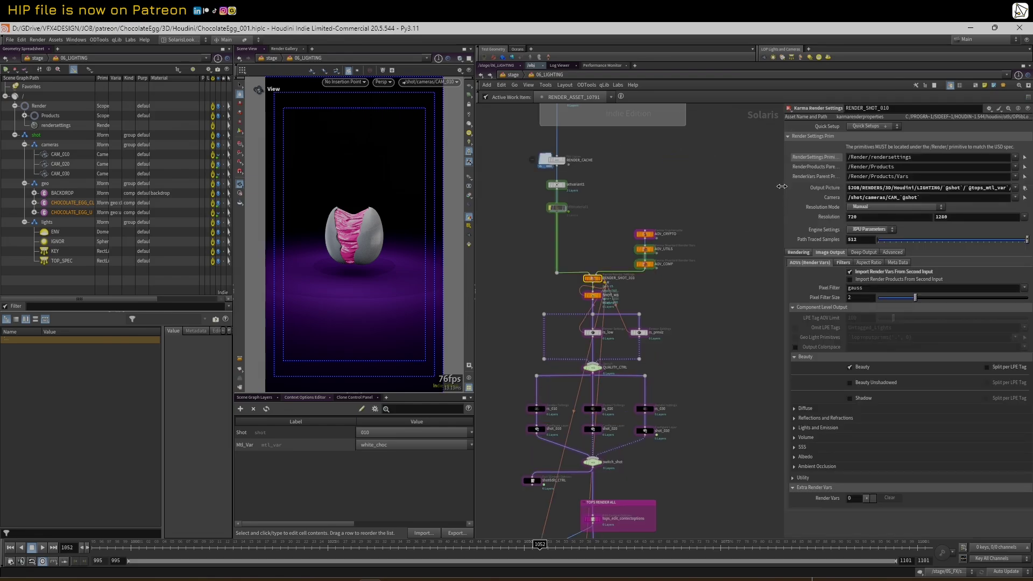
left_click_drag(783, 188, 598, 195)
left_click(836, 190)
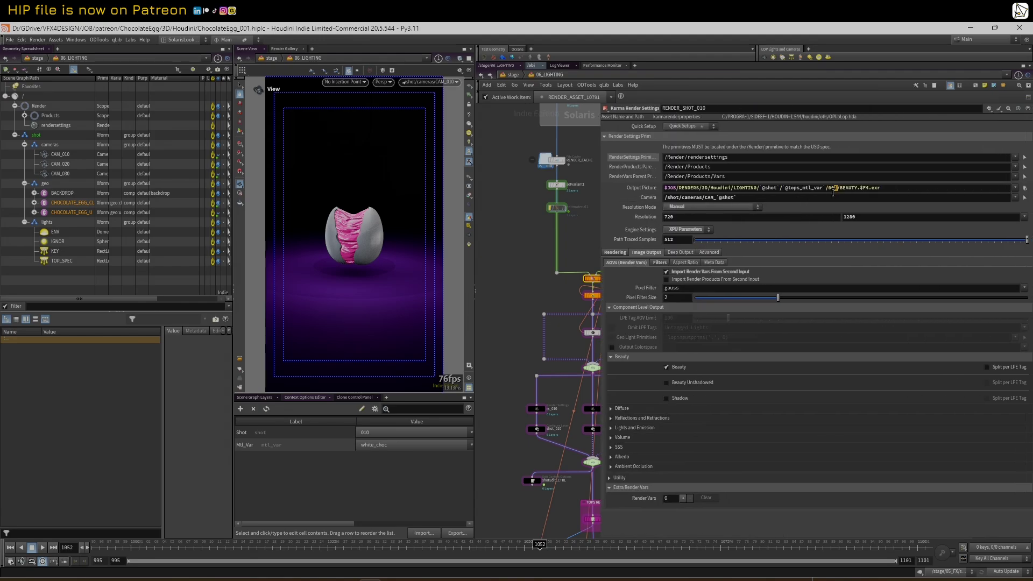
left_click(181, 579)
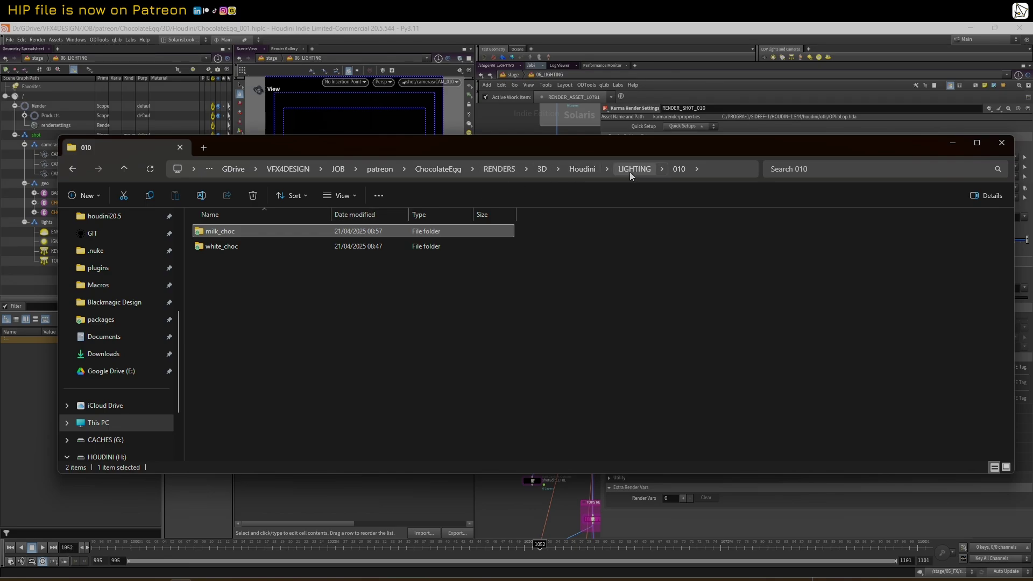
double_click(198, 233)
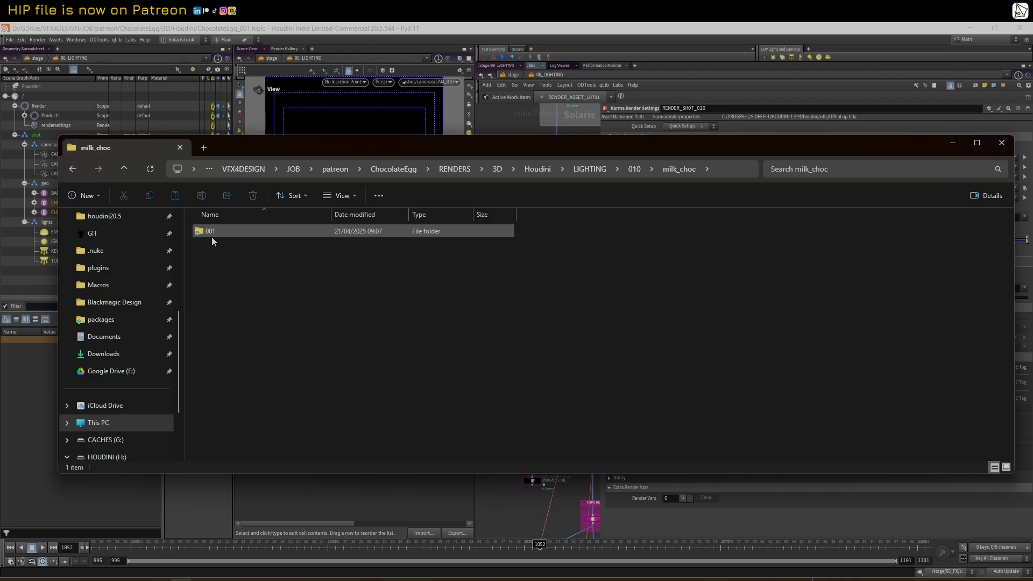
left_click(620, 34)
left_click(834, 188)
key("Return")
Step: Save the ChocolateEgg_001.hiplc scene
left_click_drag(600, 231, 774, 232)
left_click(8, 41)
left_click(37, 96)
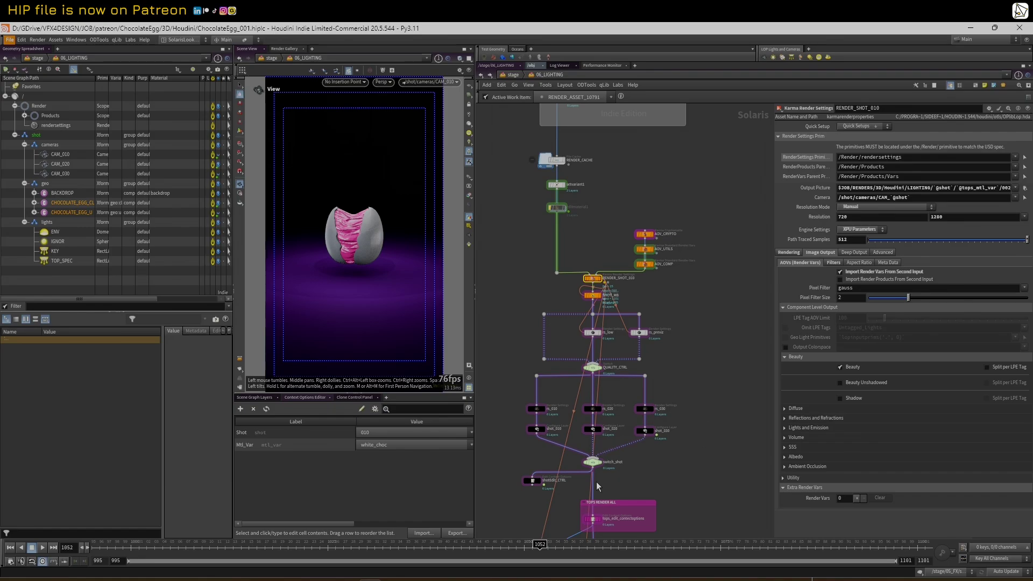
Step: Examine USD_TOPS_RENDER's husk rendering options, MPlay monitor setting and render command
middle_click_drag(677, 448, 710, 295)
scroll(659, 393, "up", 1)
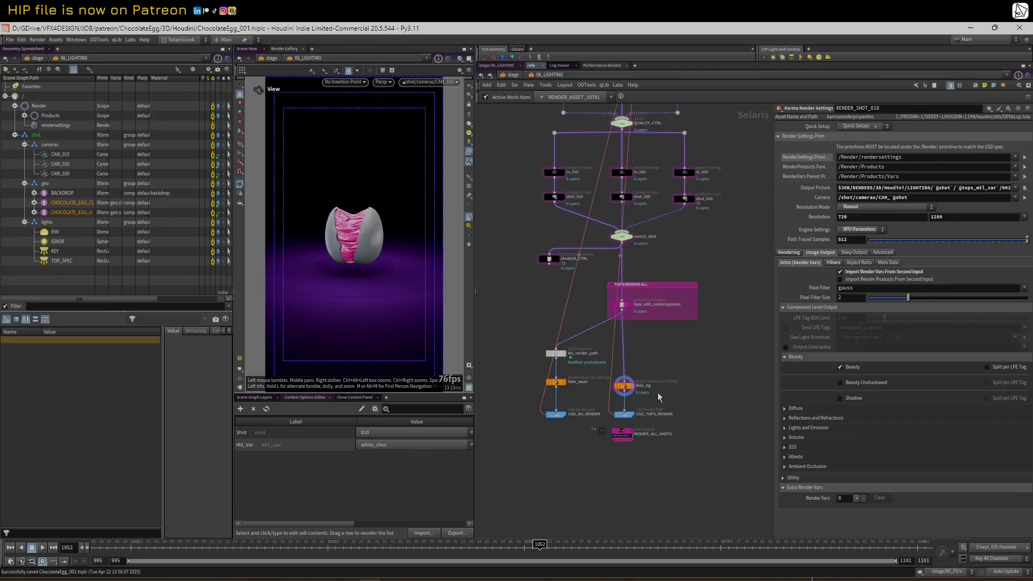
left_click(620, 434)
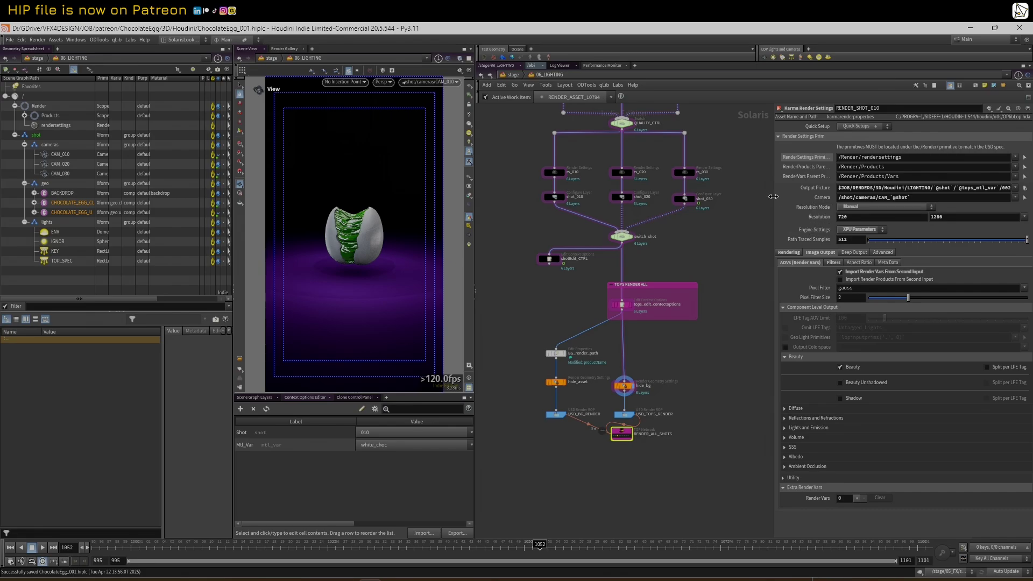
left_click_drag(773, 197, 726, 197)
left_click(615, 381)
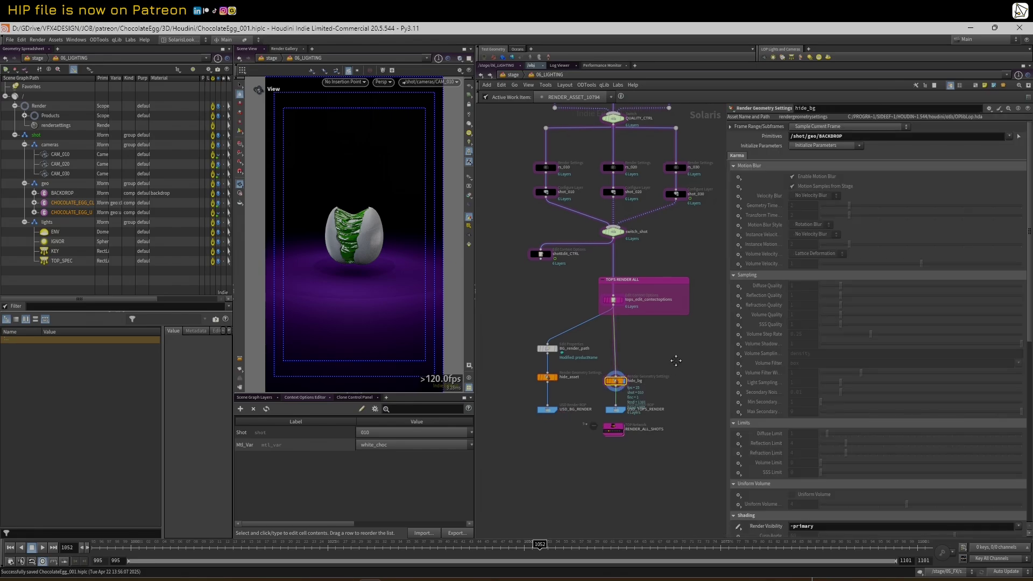
left_click(616, 409)
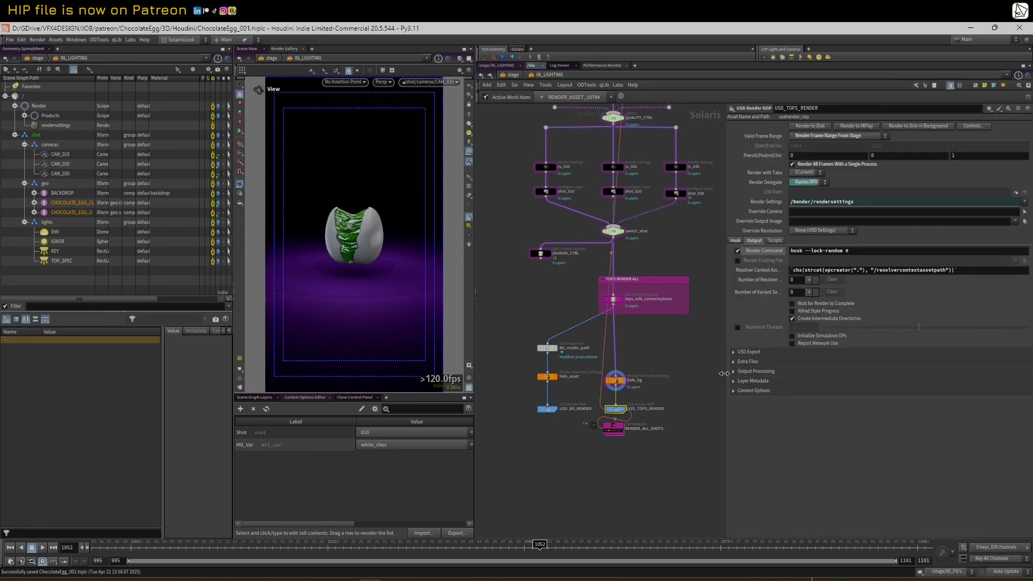
left_click(736, 241)
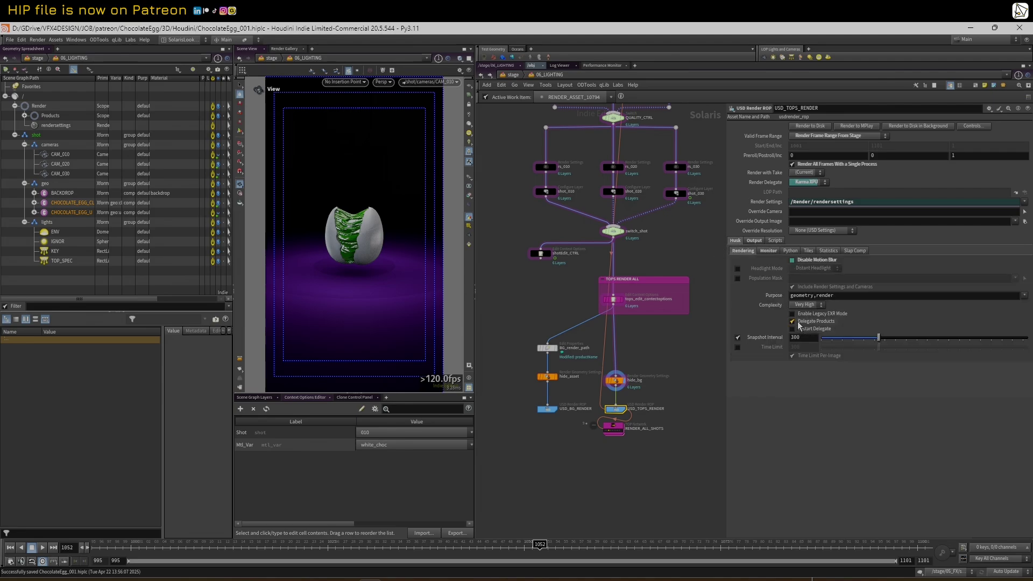
left_click(769, 251)
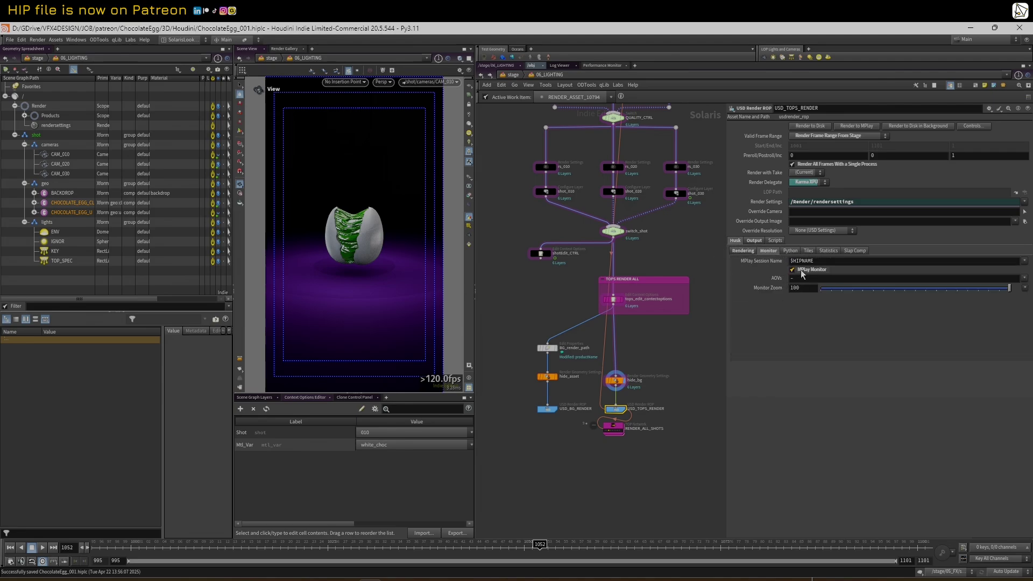
left_click(755, 241)
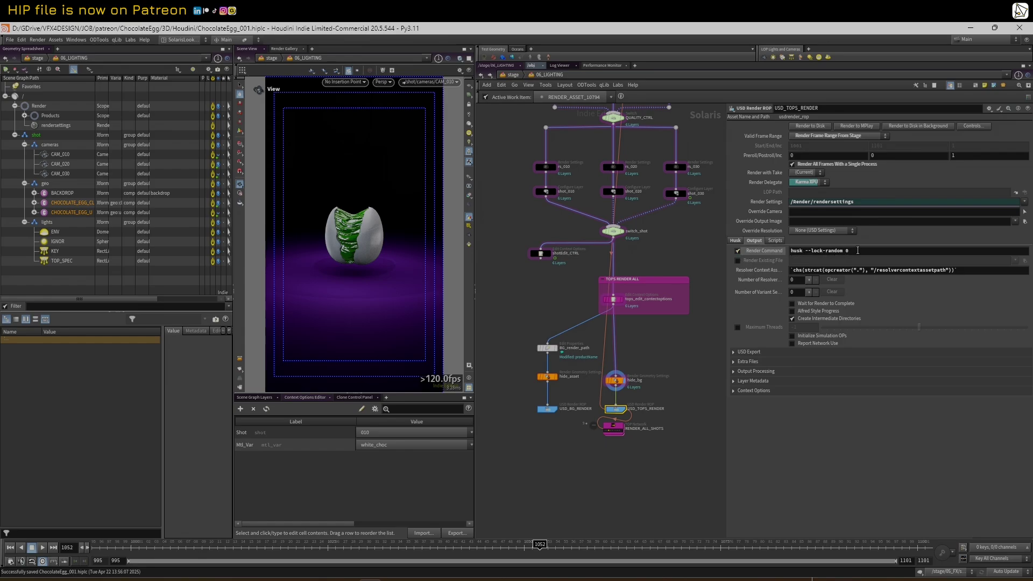
left_click_drag(864, 253, 673, 260)
Step: Move the hide_bg node slightly to line it up beneath tops_edit_contextoptions
left_click(655, 364)
left_click_drag(614, 388, 612, 390)
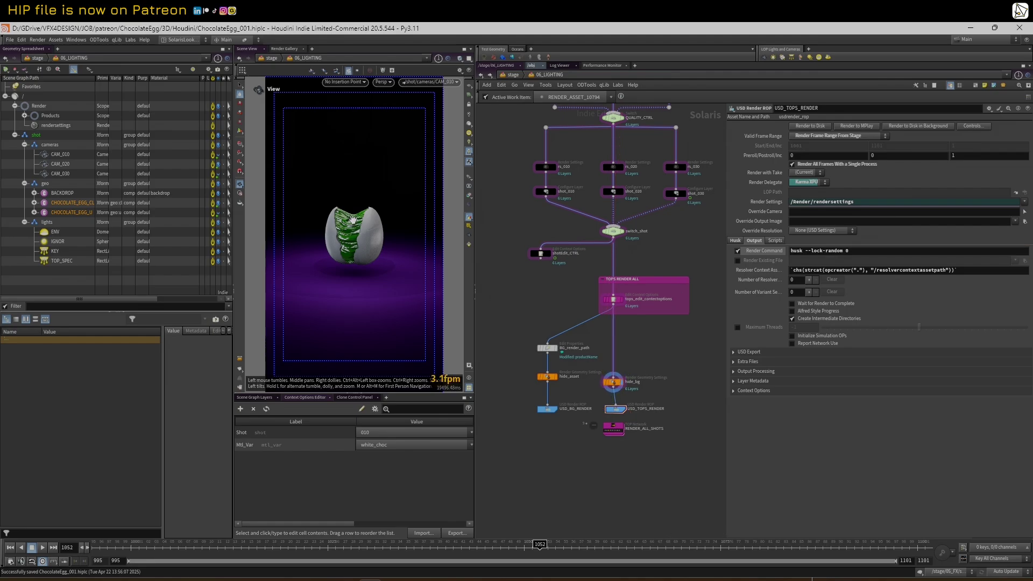
middle_click_drag(592, 234, 574, 258)
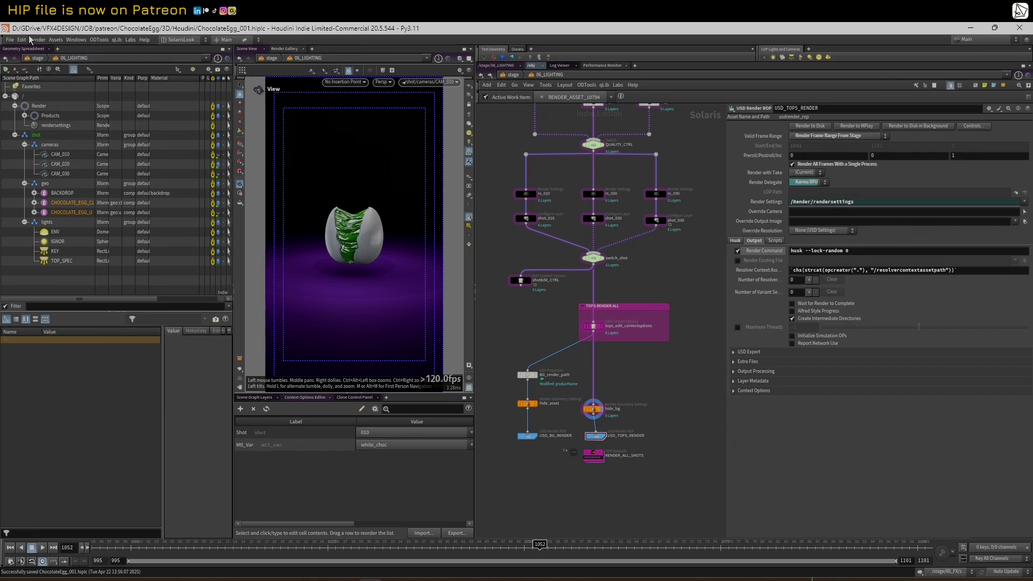
Step: Dirty all work items of the RENDER_ALL_SHOTS network and cook its output node
left_click(593, 455)
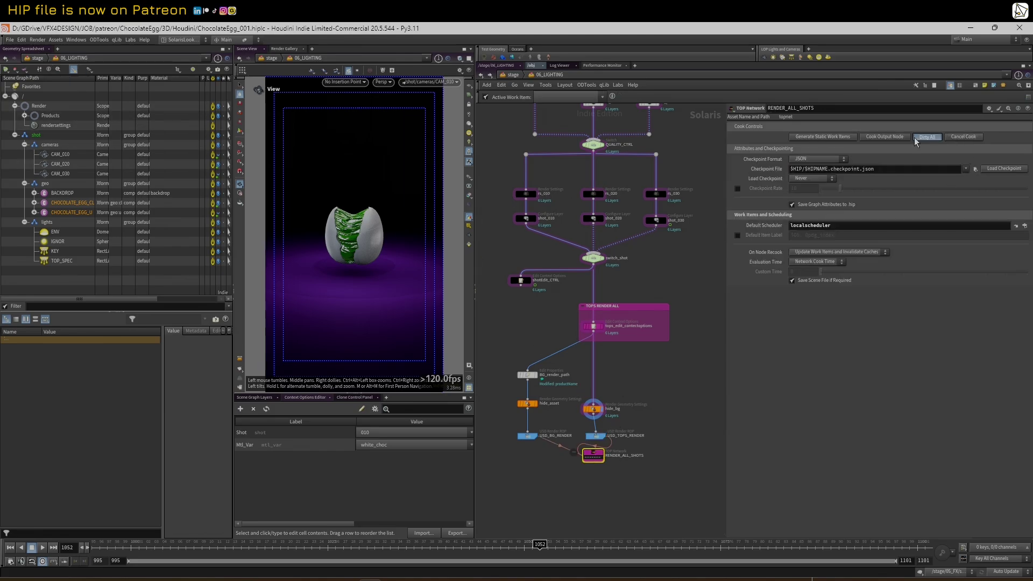
left_click(927, 124)
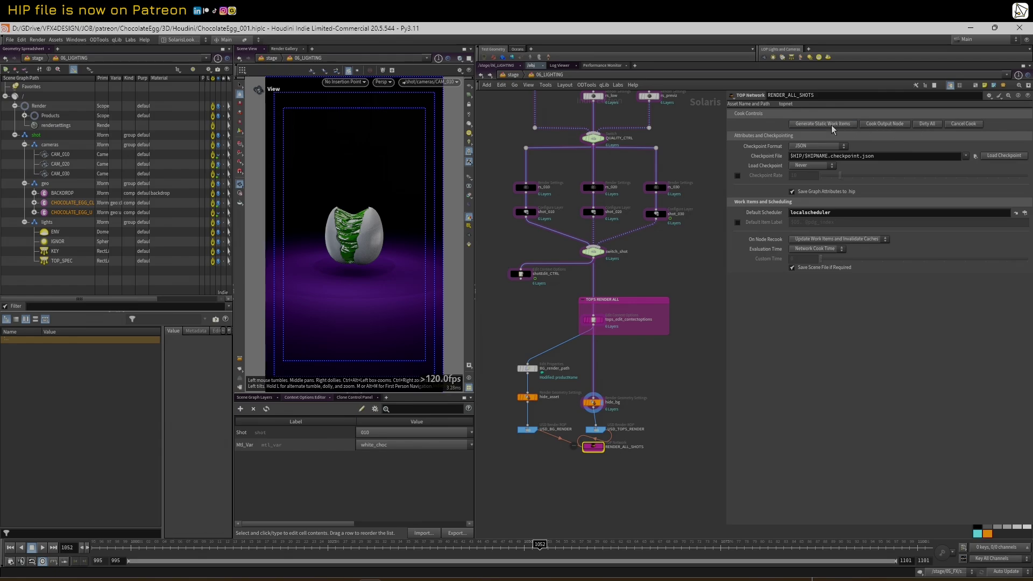
left_click(885, 124)
scroll(589, 471, "up", 2)
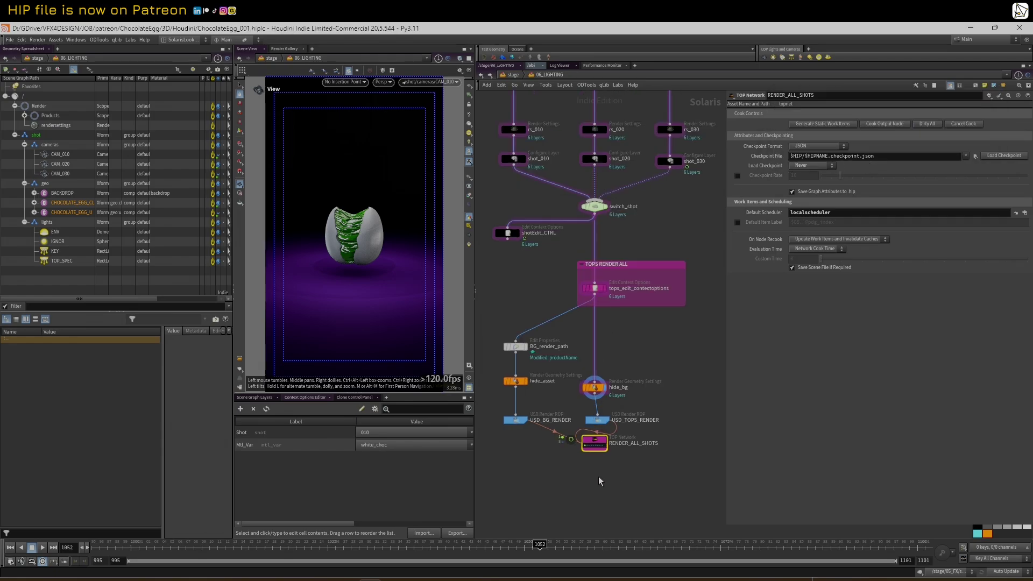
Step: Review the node chain down to USD_TOPS_RENDER and minimise the MPlay render window
middle_click_drag(646, 248, 648, 349)
scroll(634, 248, "down", 1)
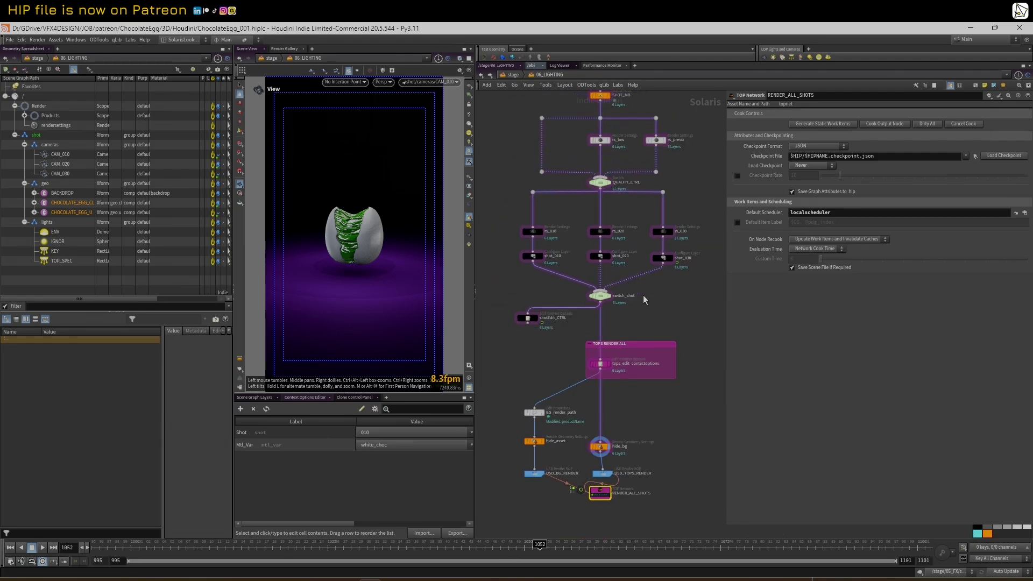
middle_click_drag(645, 300, 642, 337)
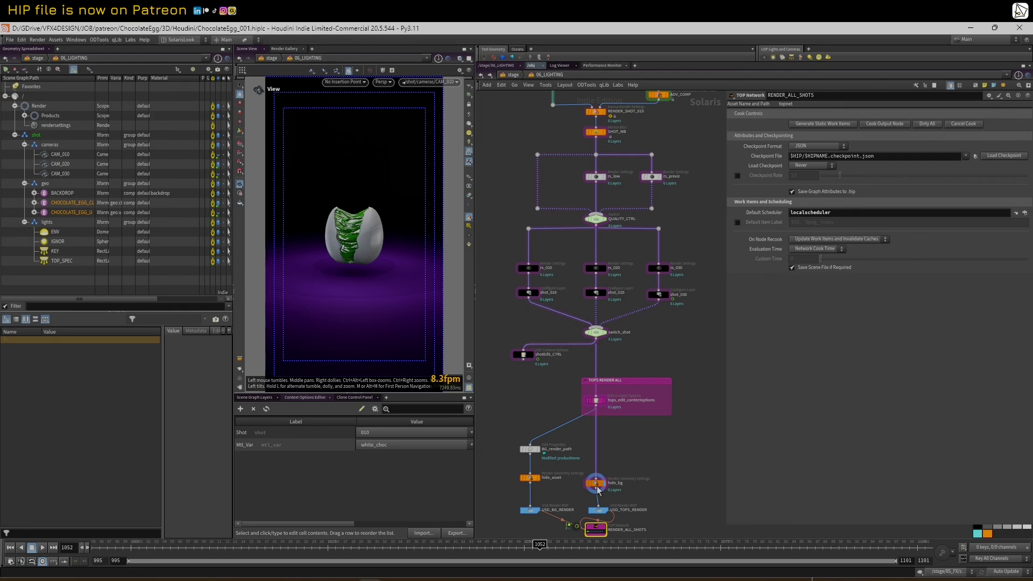
left_click(599, 510)
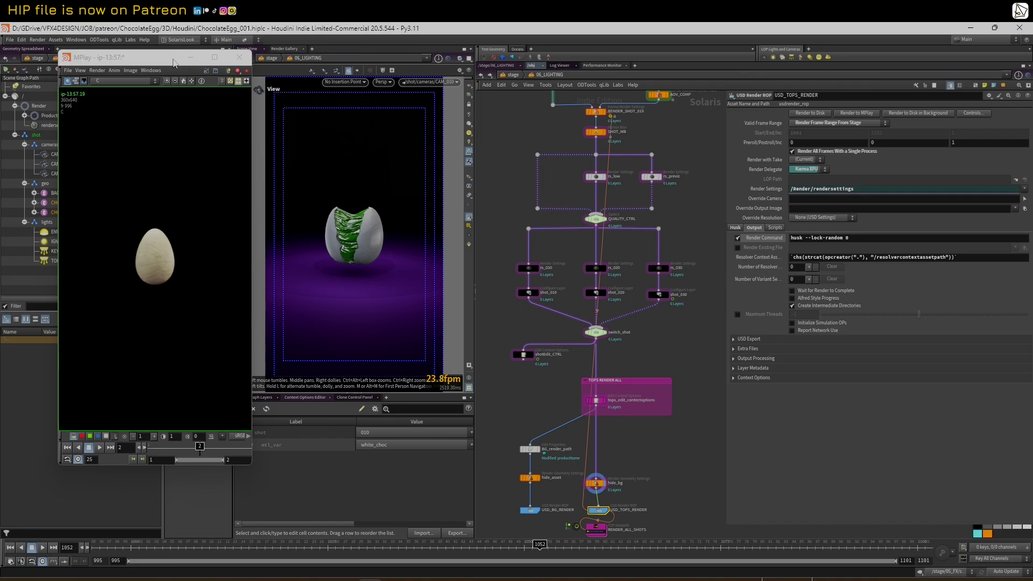
left_click(190, 58)
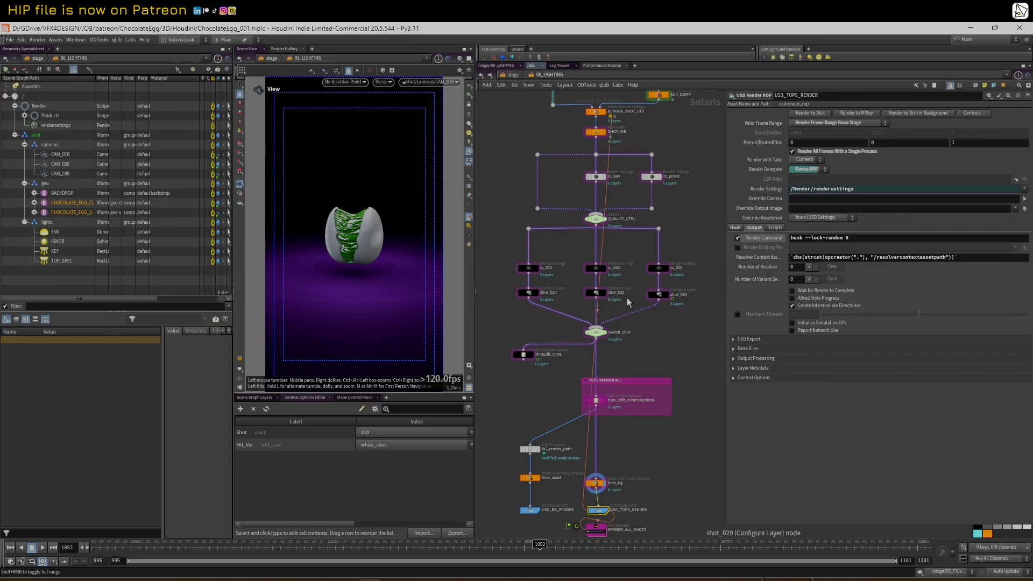
Step: Examine the start and end times on the shot_010 and shot_020 Configure Layer nodes
left_click(528, 269)
left_click(529, 293)
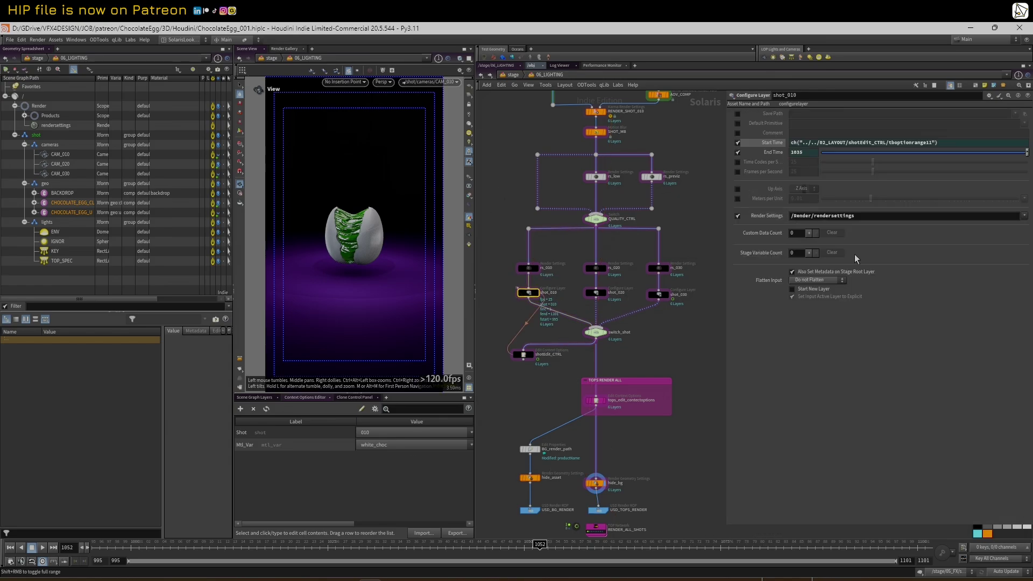
left_click(773, 142)
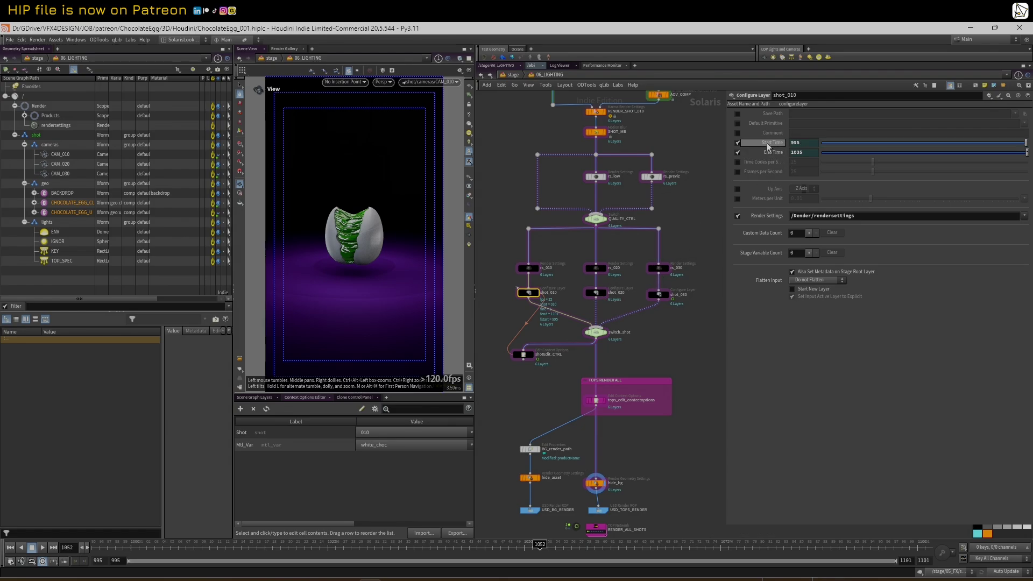
left_click(596, 293)
left_click(773, 142)
left_click(765, 152)
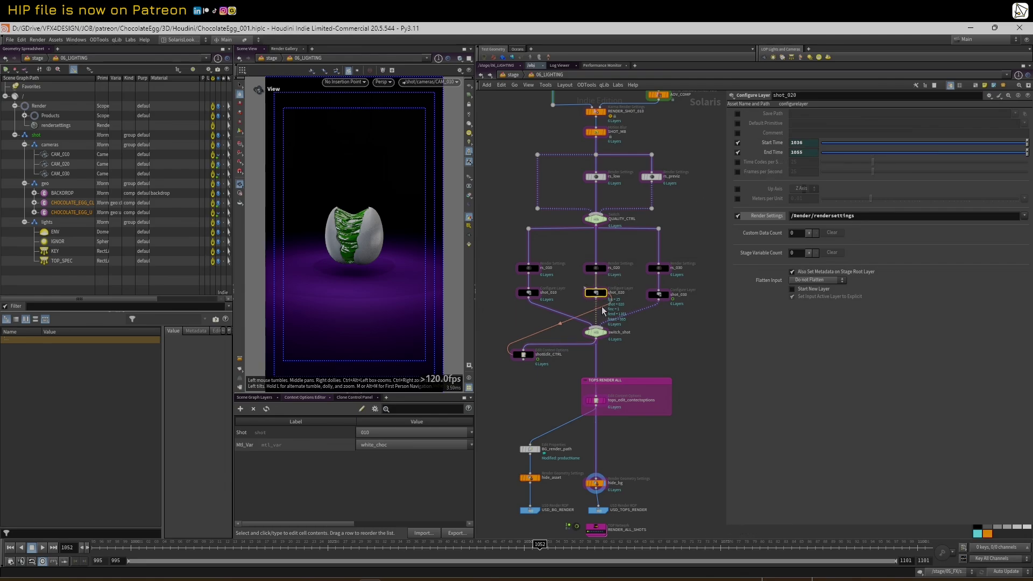
mouse_move(530, 297)
middle_click_drag(693, 467, 692, 455)
scroll(695, 453, "down", 1)
left_click_drag(726, 404, 785, 404)
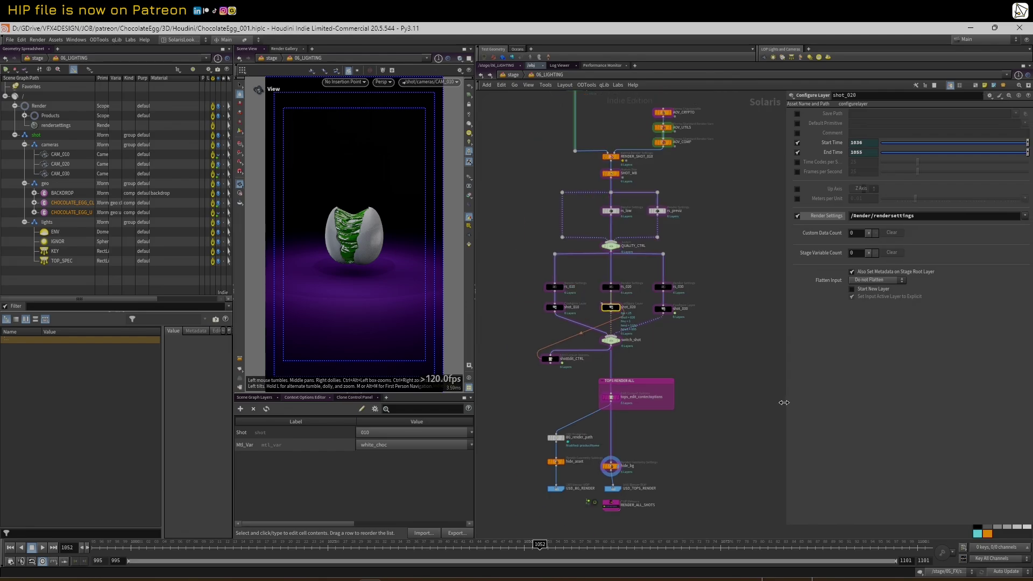
scroll(740, 400, "down", 1)
mouse_move(747, 288)
middle_mouse_down()
mouse_move(746, 385)
mouse_move(750, 302)
middle_mouse_up()
right_click_drag(714, 352, 713, 326)
middle_click_drag(713, 326, 739, 318)
right_click_drag(738, 318, 706, 406)
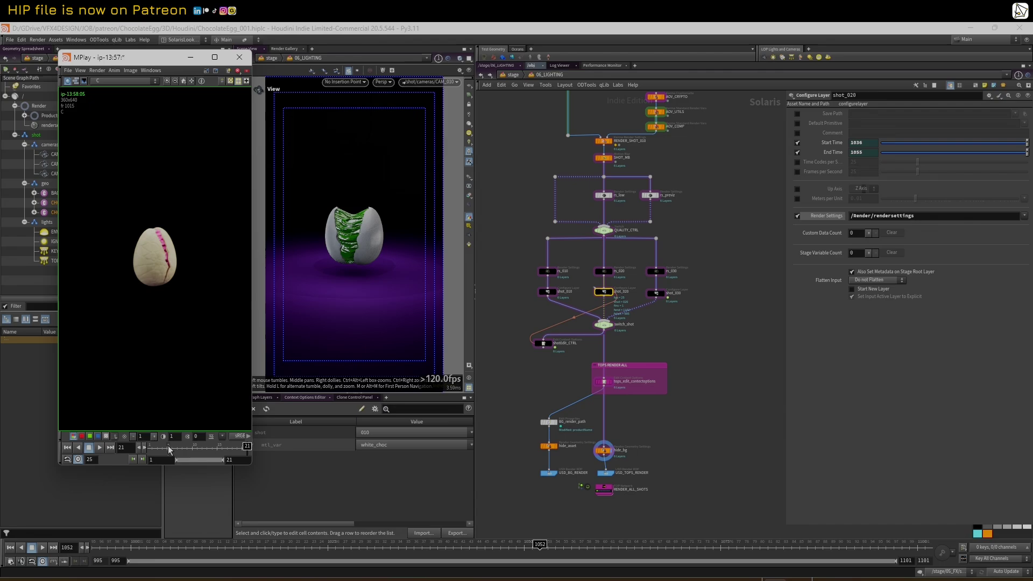
Step: Scrub and play back the rendered egg frames in MPlay, and stop the playback
left_click_drag(171, 449, 132, 450)
left_click(100, 448)
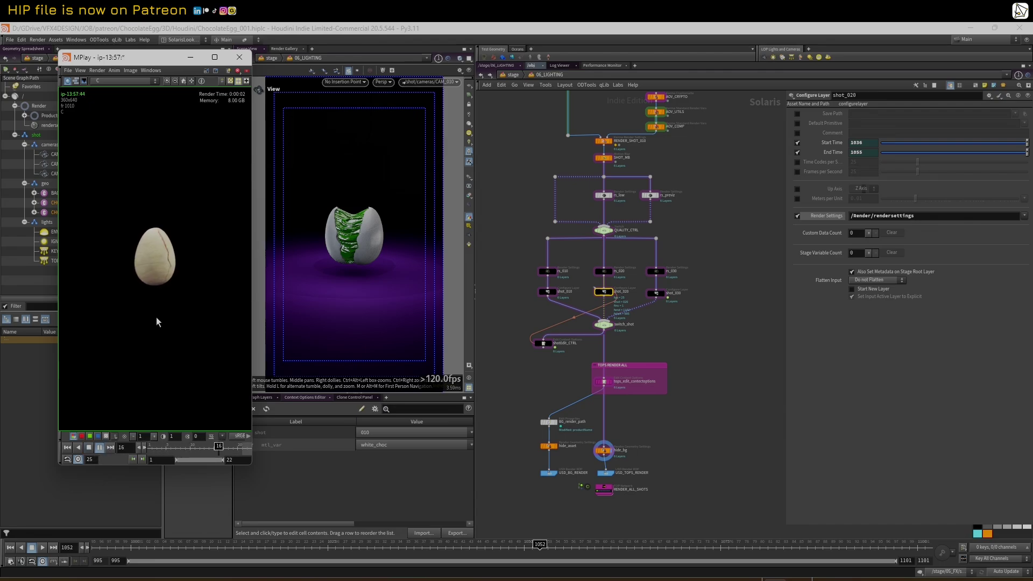
left_click(89, 448)
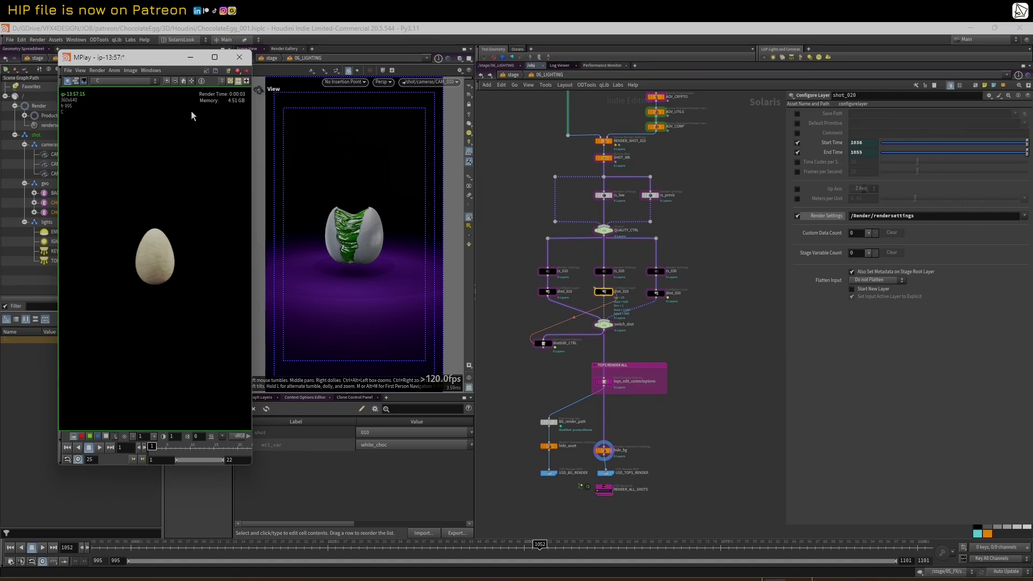
Step: Review the render planes available for the MPlay sequence and scrub through the rendered egg frames
left_click_drag(160, 58, 276, 58)
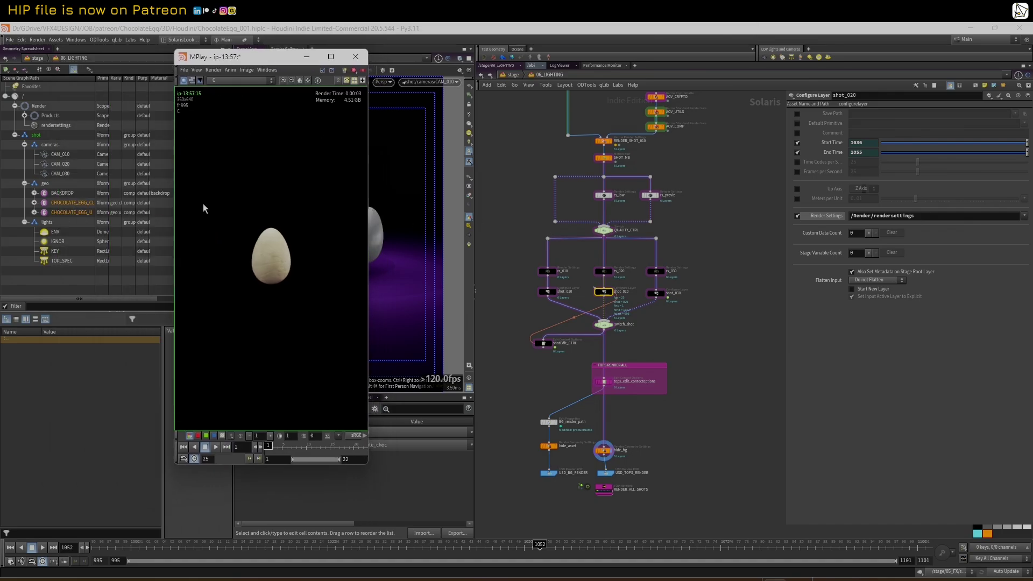
left_click(223, 84)
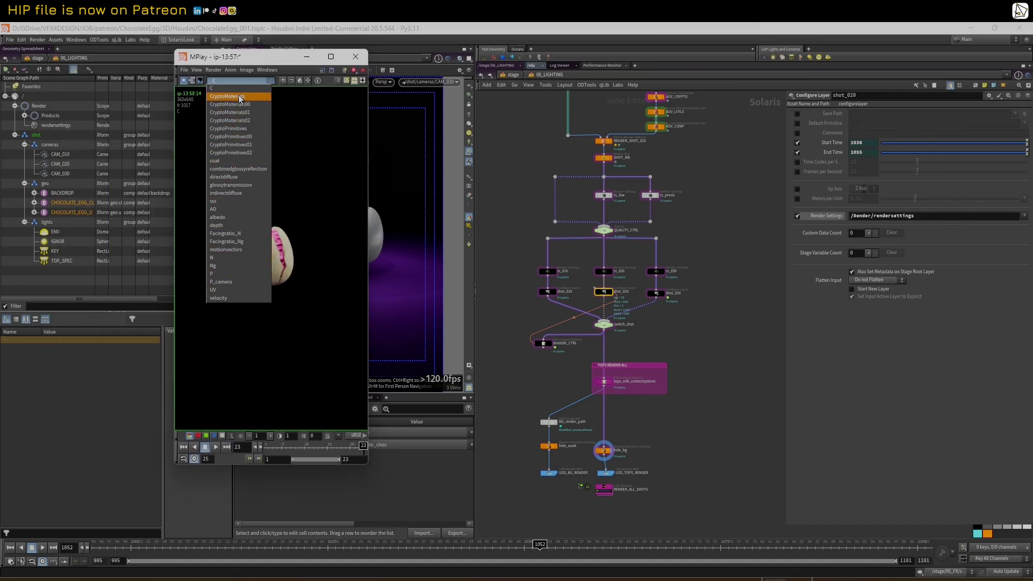
left_click(294, 258)
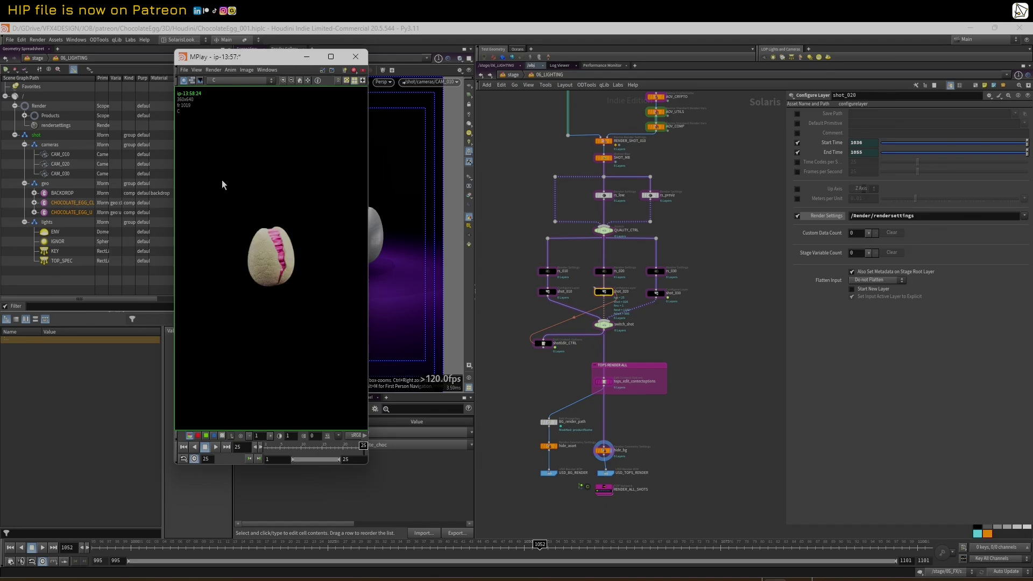
mouse_move(243, 63)
left_mouse_down()
mouse_move(277, 66)
mouse_move(253, 70)
left_mouse_up()
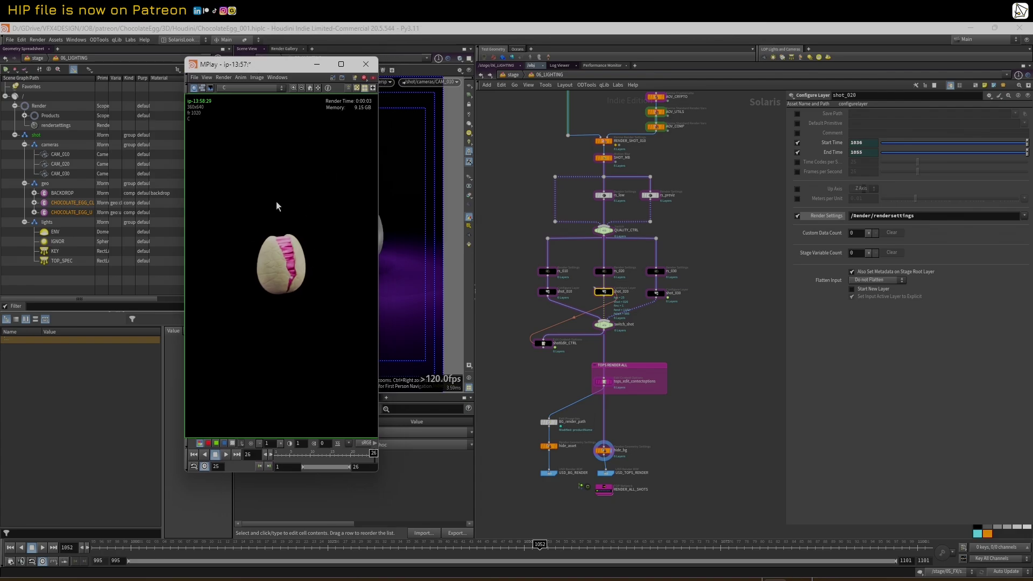
left_click_drag(289, 456, 361, 467)
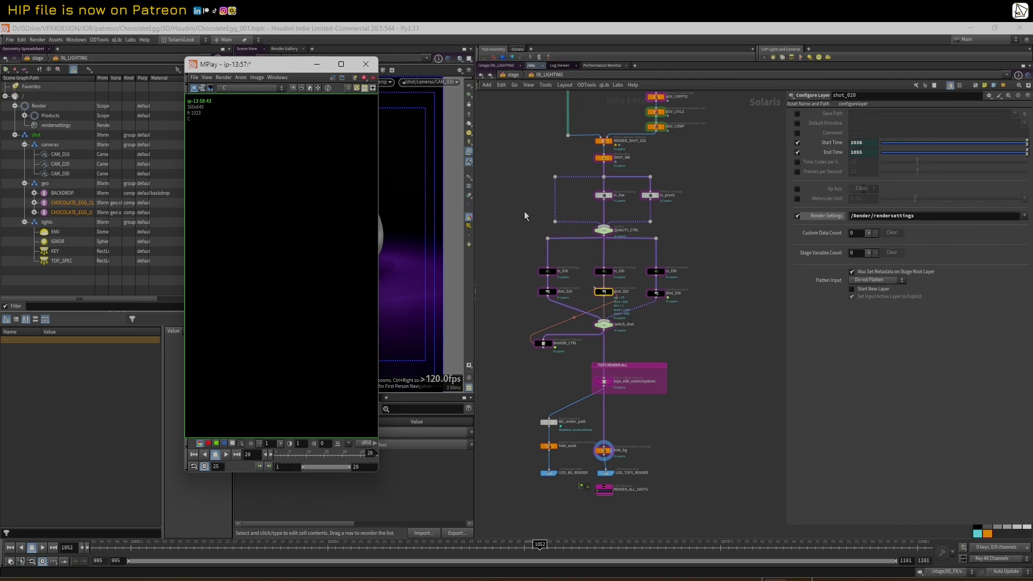
left_click(371, 453)
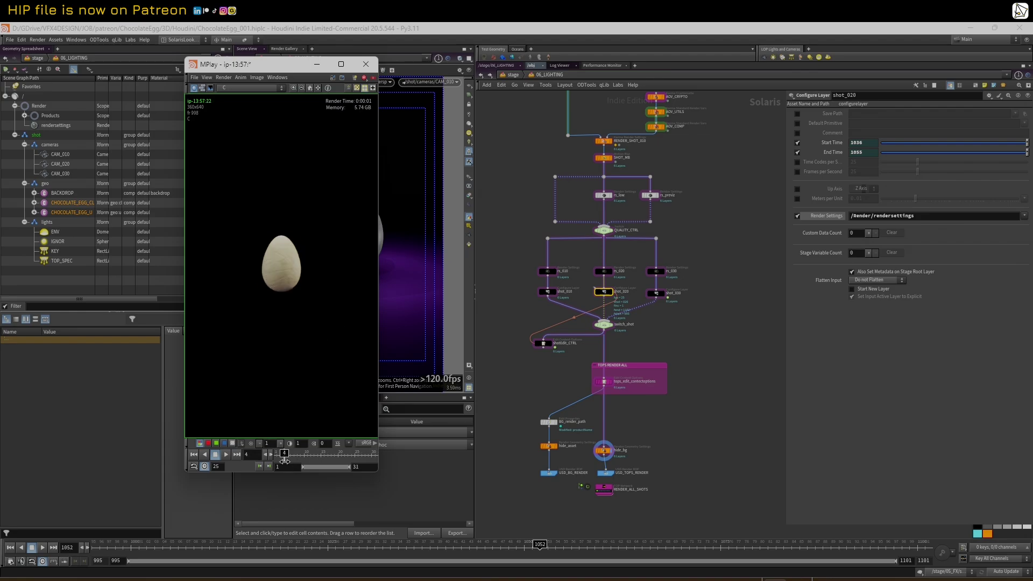
Step: Examine the 06_LIGHTING node chain from the lighting setup through QUALITY_CTRL and switch_shot to the TOPS RENDER ALL section
scroll(550, 276, "up", 2)
scroll(588, 265, "down", 2)
scroll(554, 249, "up", 1)
scroll(550, 239, "down", 2)
middle_click_drag(536, 167, 552, 318)
scroll(547, 300, "down", 3)
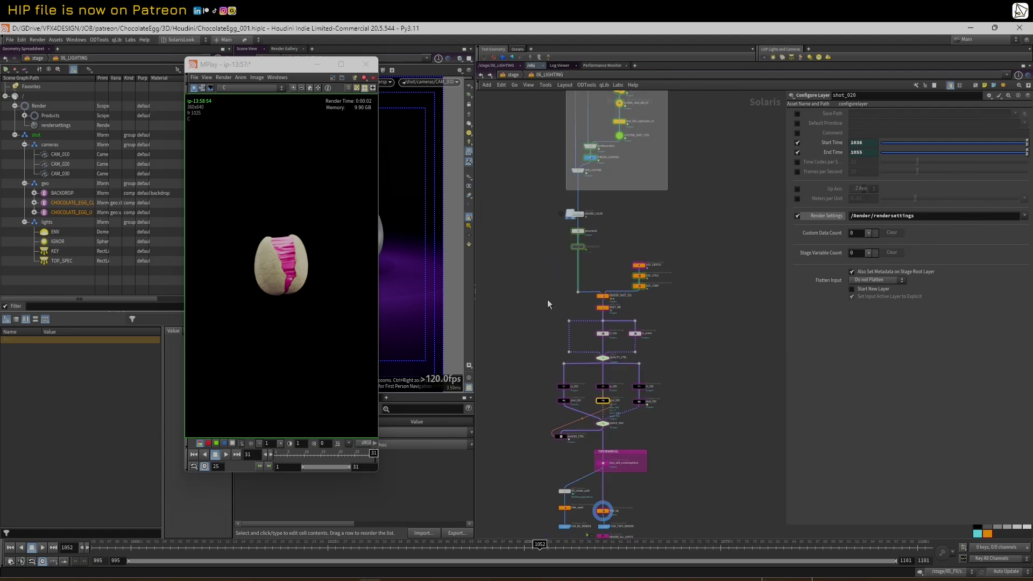
middle_click_drag(536, 266, 542, 314)
middle_click_drag(542, 262, 540, 188)
scroll(539, 187, "up", 2)
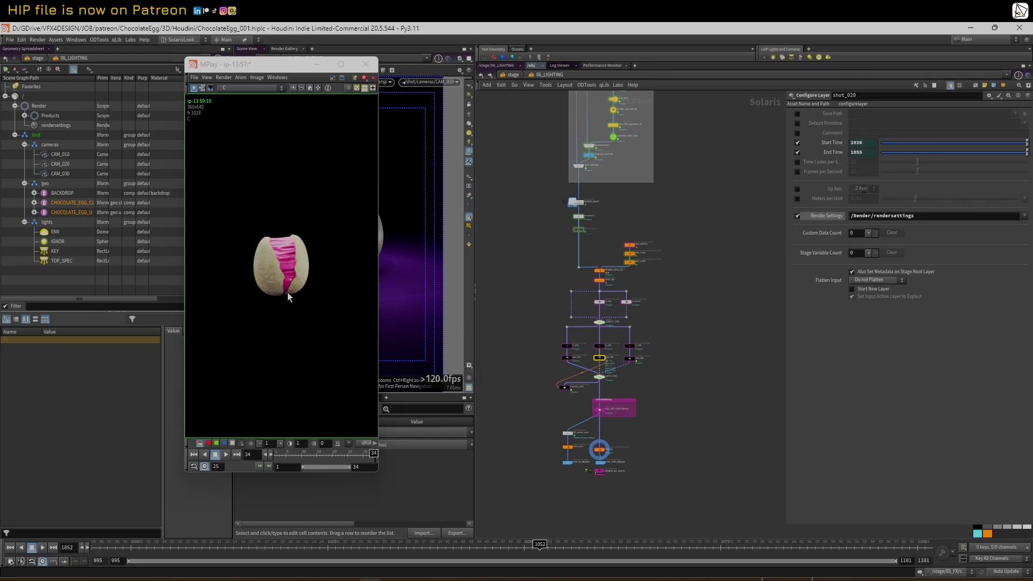
scroll(579, 360, "up", 3)
middle_click_drag(647, 377, 690, 348)
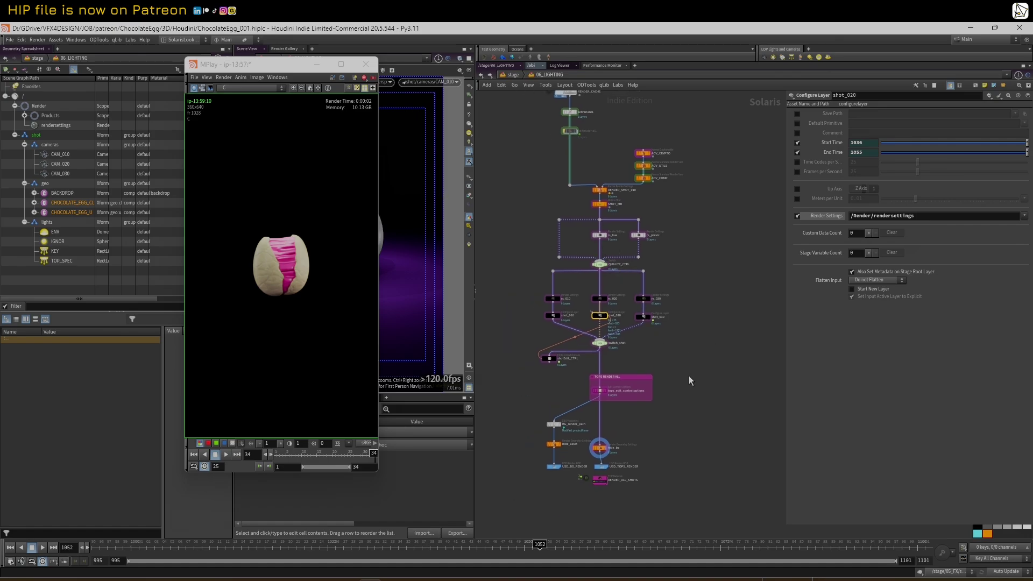
scroll(705, 335, "up", 2)
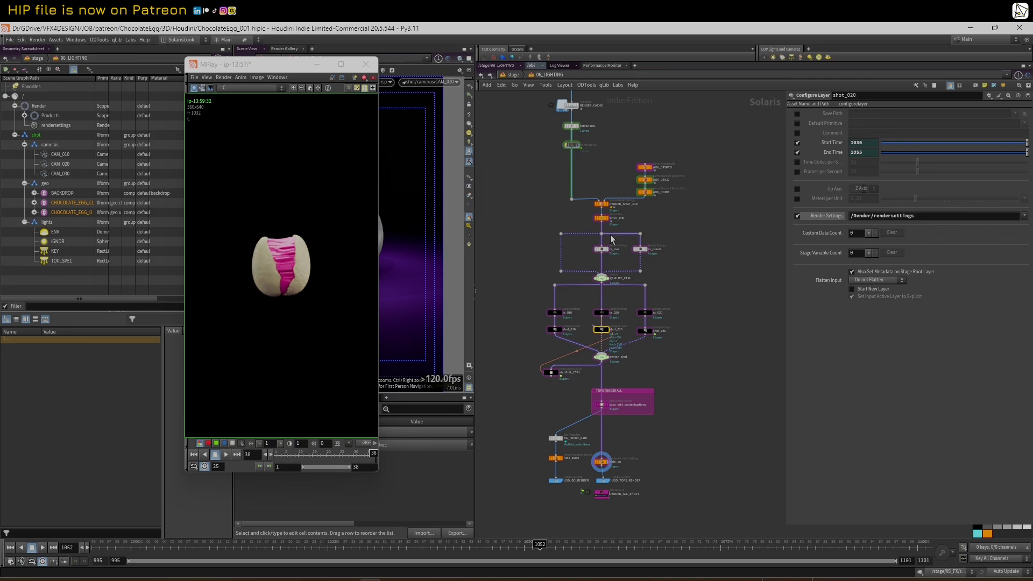
scroll(571, 330, "up", 2)
middle_click_drag(690, 393, 689, 301)
Step: Check the start and end times on the shot_010 Configure Layer node above RENDER_ALL_SHOTS
left_click(547, 242)
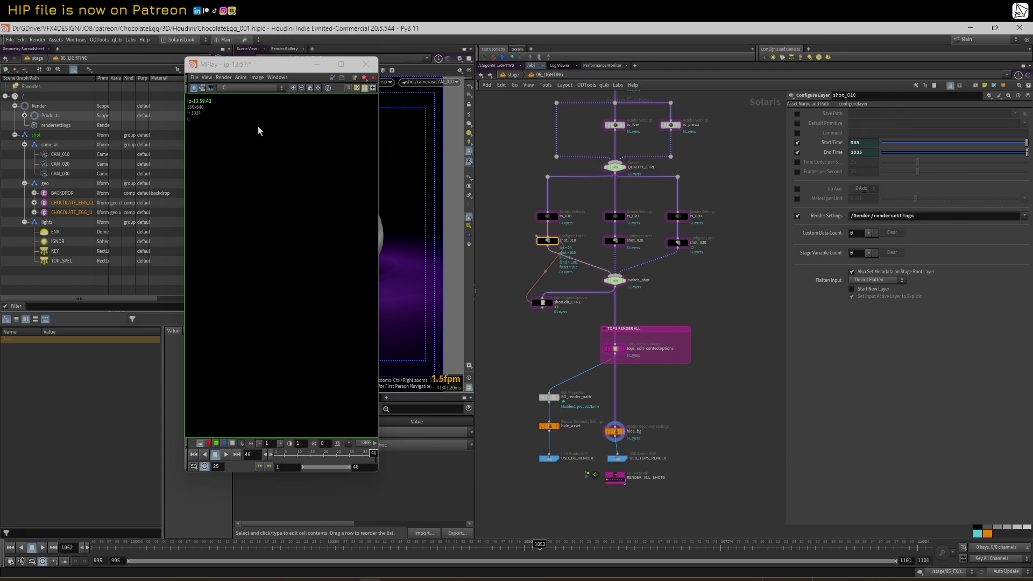
scroll(612, 502, "up", 2)
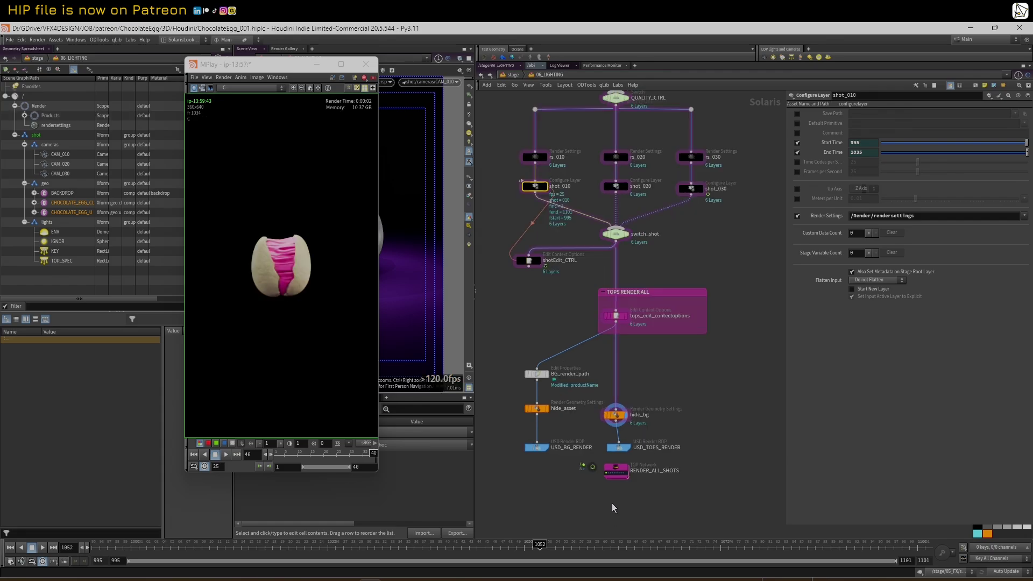
left_click(609, 474)
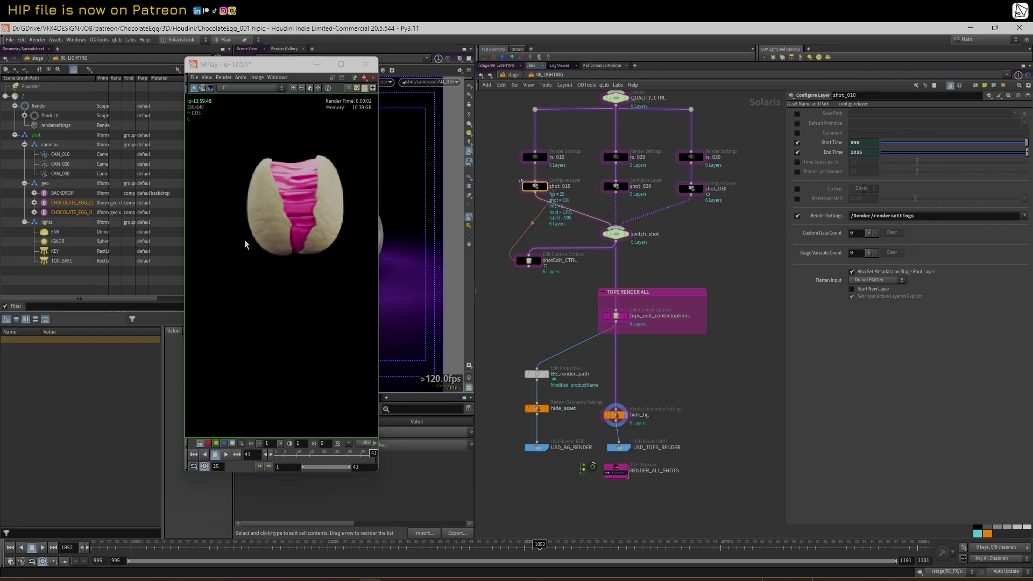
Step: Inspect the opened egg up close in MPlay, scrub the rendered frames and play back the sequence
middle_click_drag(283, 235, 271, 309)
scroll(271, 309, "up", 1)
key("h")
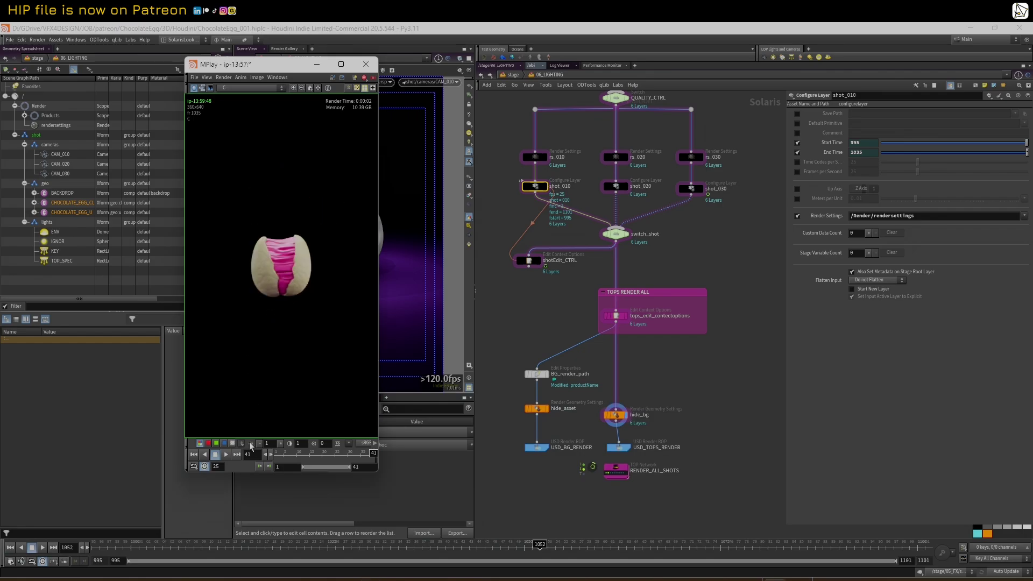
left_click_drag(277, 454, 340, 440)
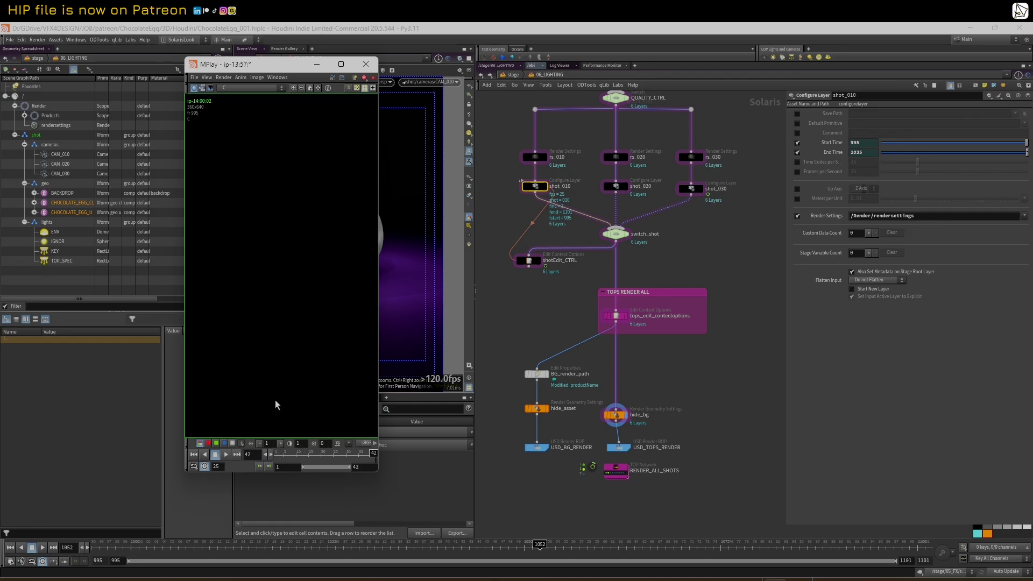
left_click(226, 455)
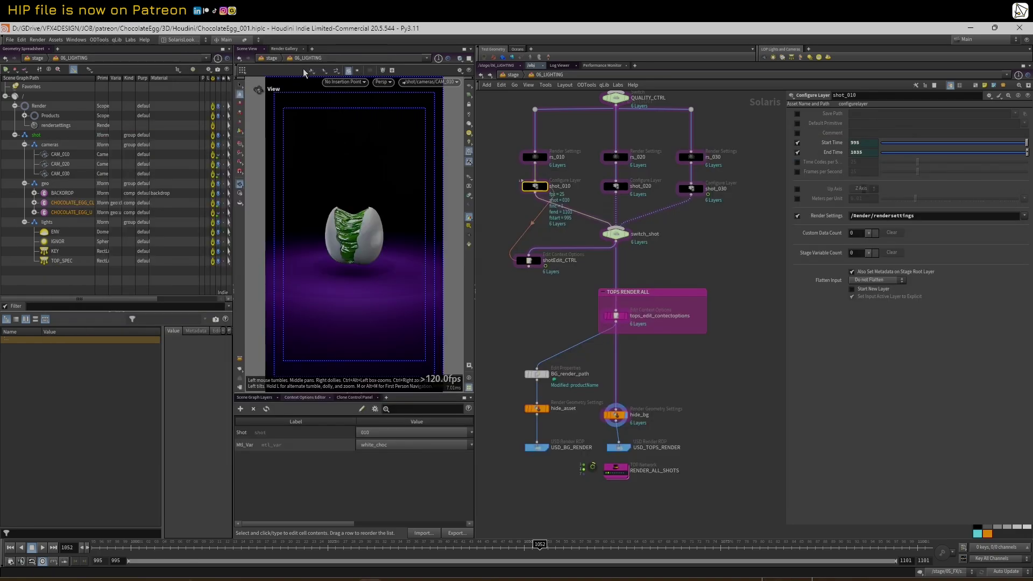
Step: Switch to File Explorer, examine the version 002 EXR files of shot 010's milk_choc wedge, and go back up to the LIGHTING folder
left_click(181, 580)
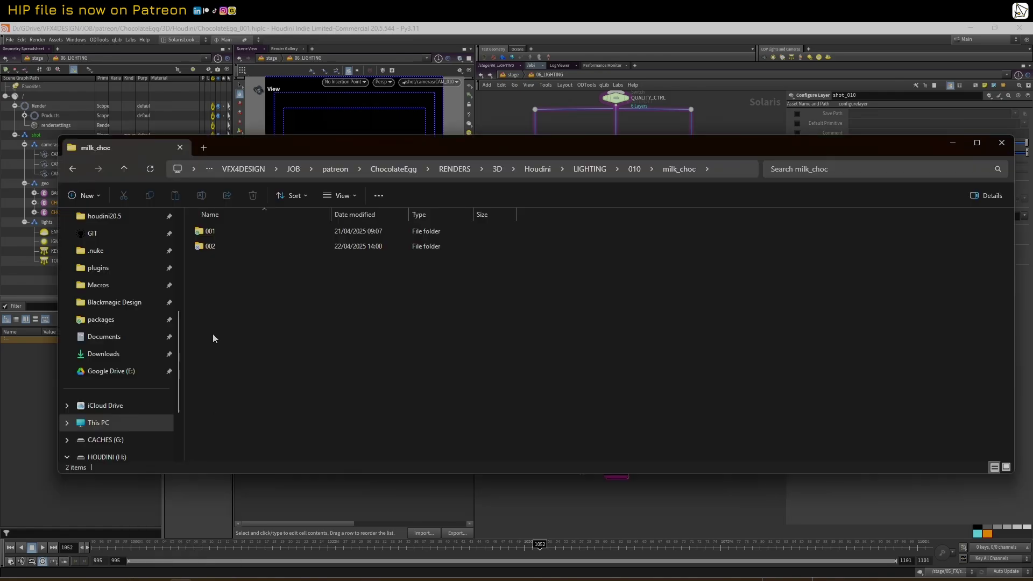
left_click(204, 251)
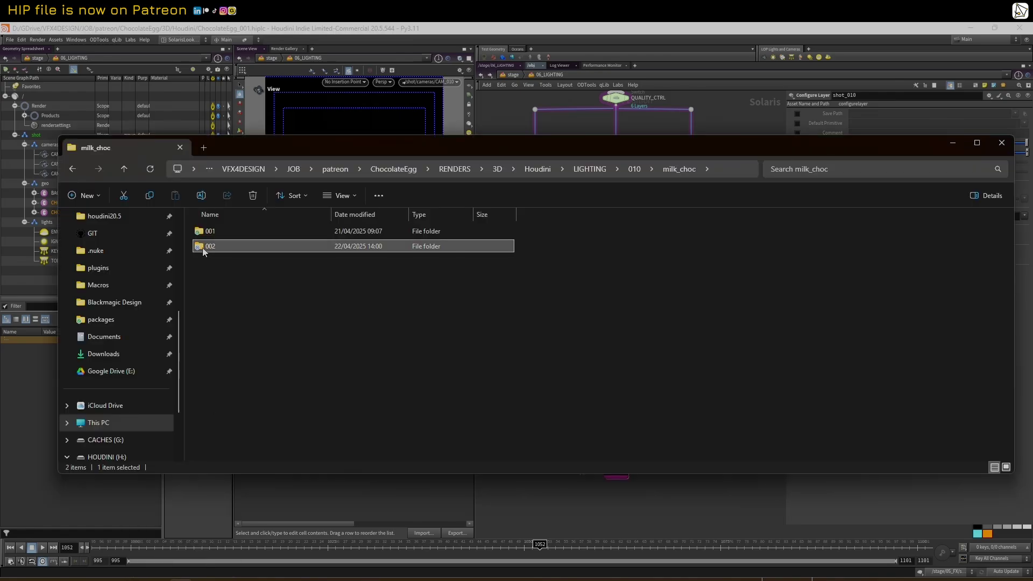
double_click(205, 248)
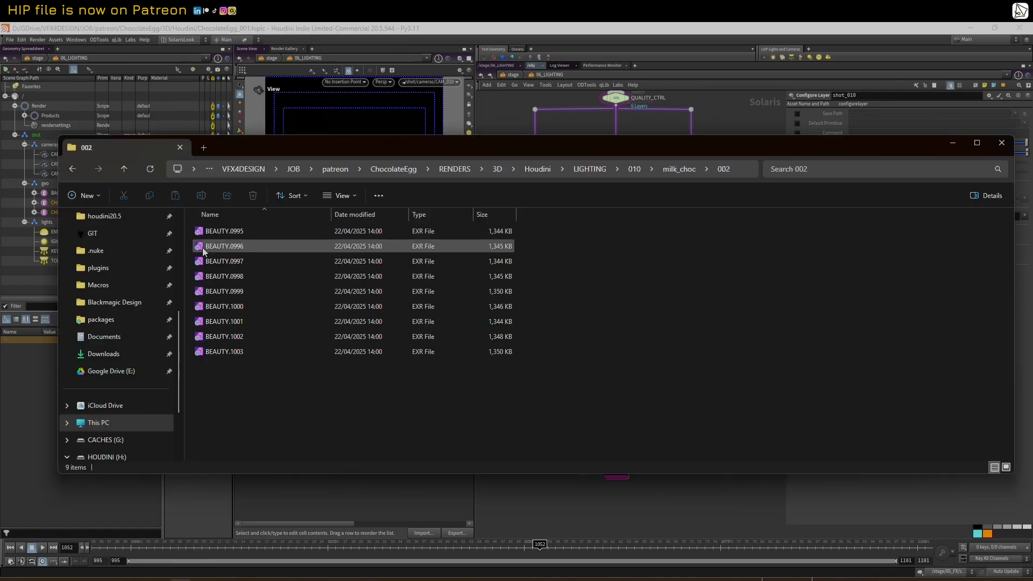
left_click(123, 170)
left_click(591, 169)
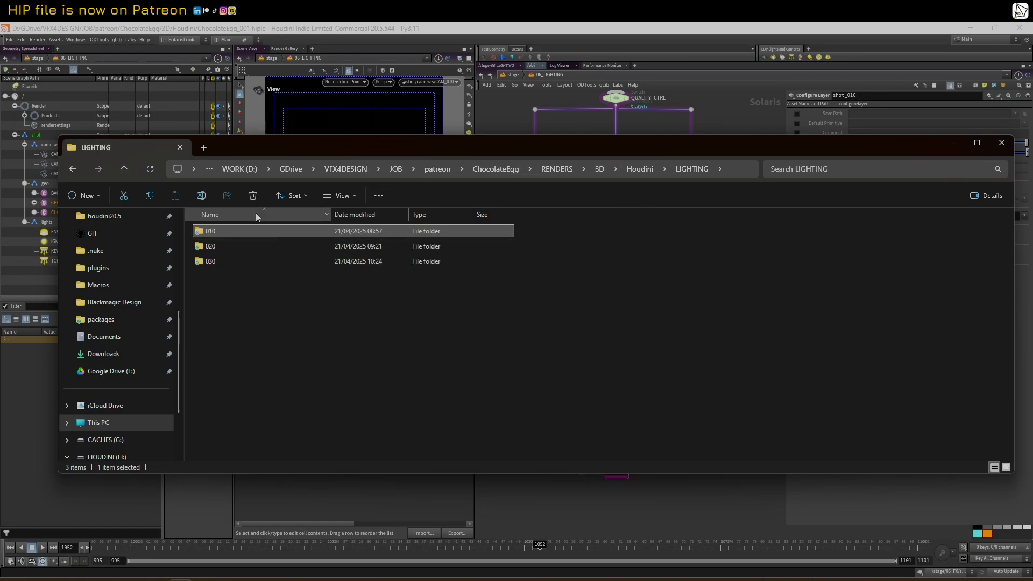
Step: Examine the version 002 EXR files of shot 010's white_choc wedge, and return to Houdini with the MPlay window showing
double_click(212, 233)
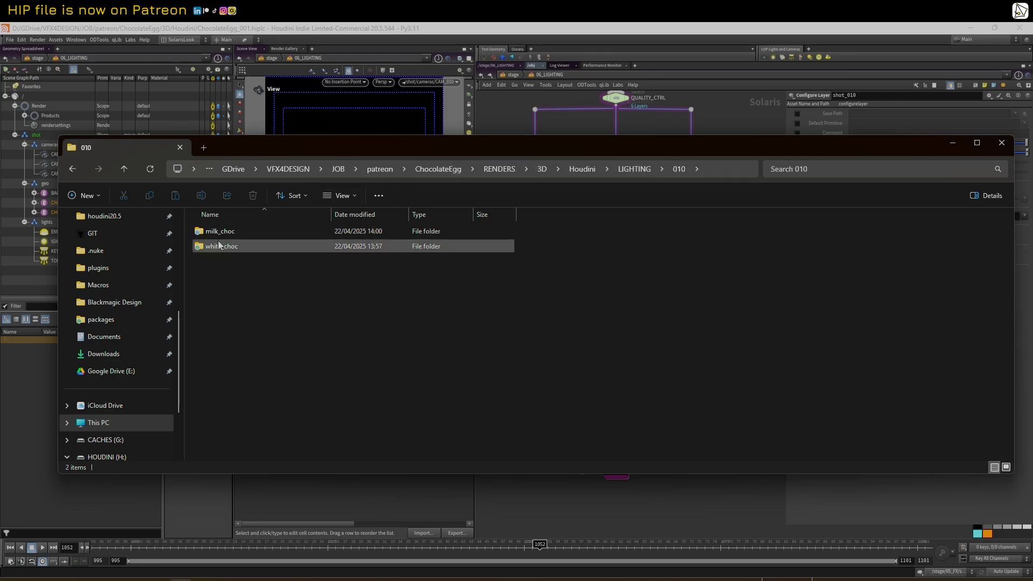
double_click(235, 246)
left_click(217, 245)
double_click(217, 246)
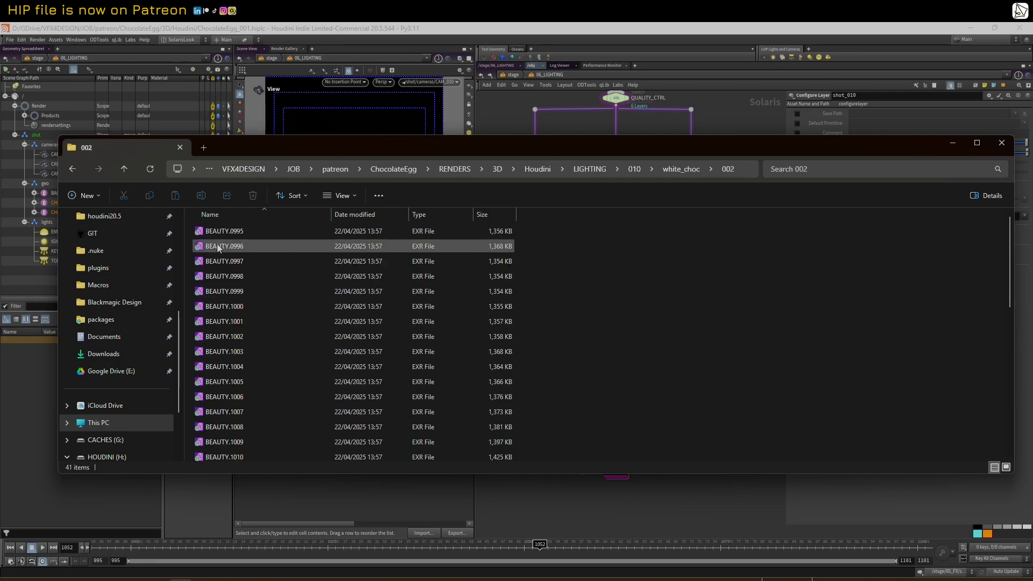
left_click(124, 169)
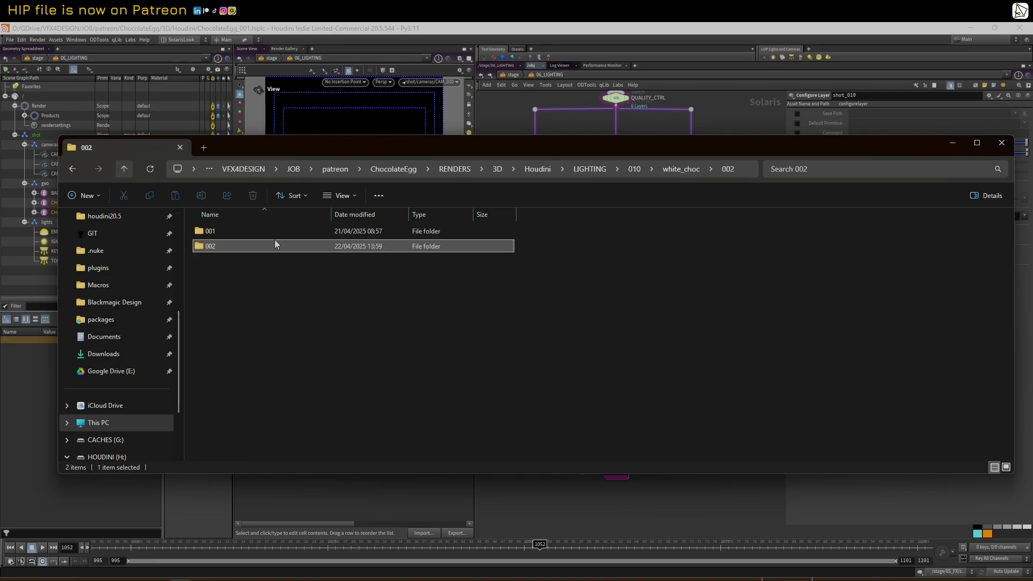
left_click(124, 169)
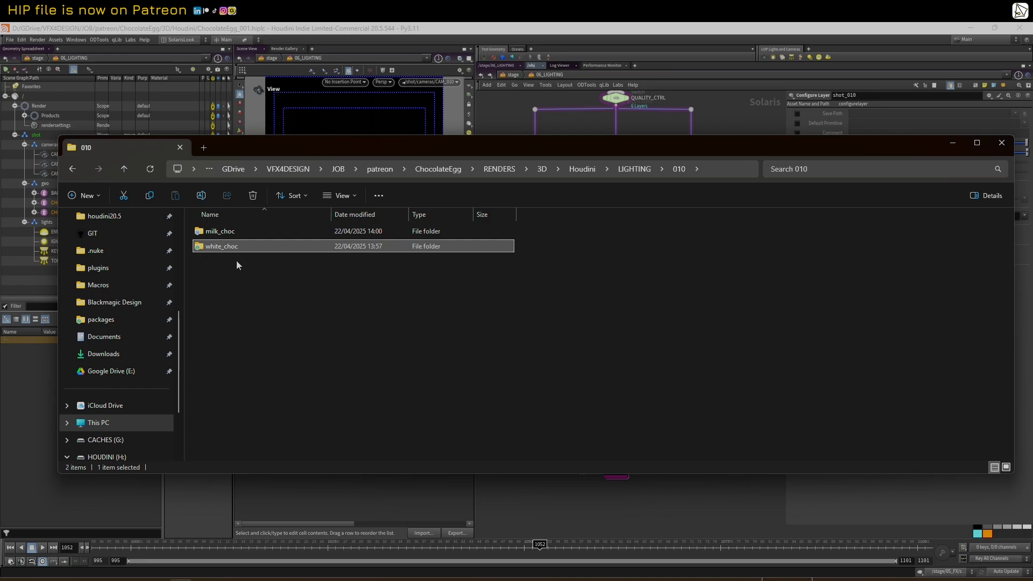
left_click(387, 33)
left_click(799, 580)
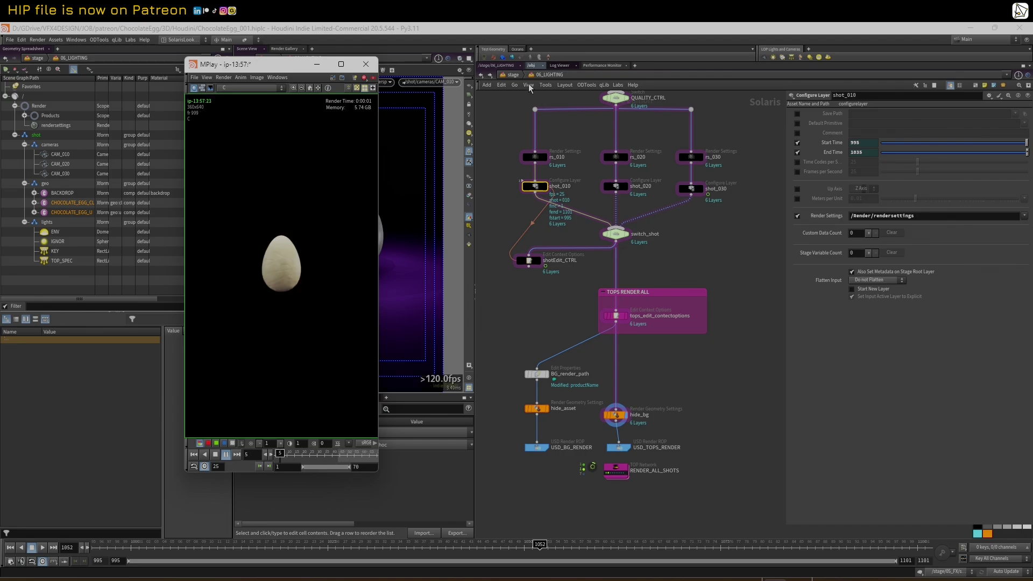
Step: Go up from the 06_LIGHTING network to the stage level with all the department LOP networks
left_click(512, 75)
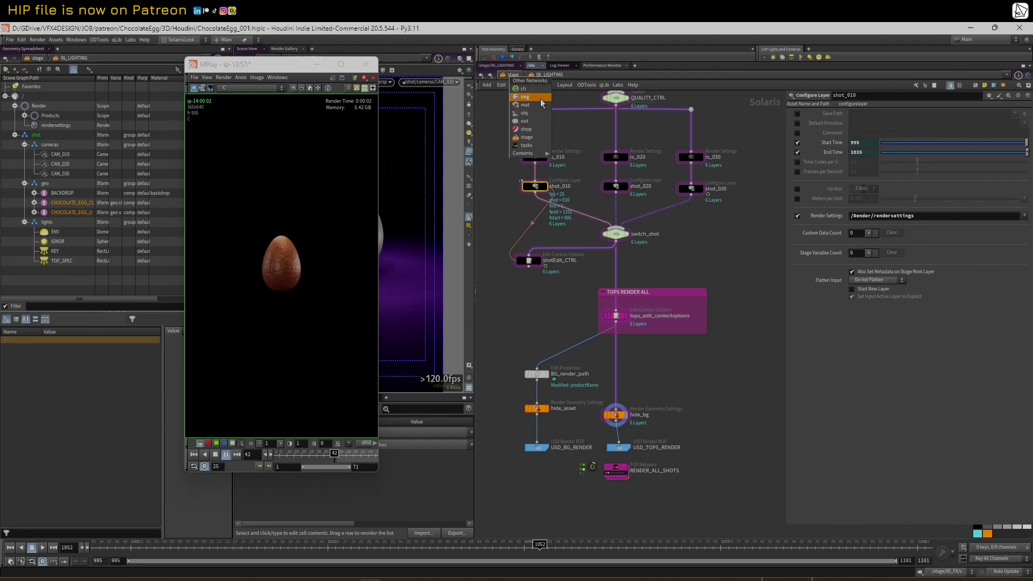
left_click(493, 99)
middle_click_drag(538, 102, 551, 142)
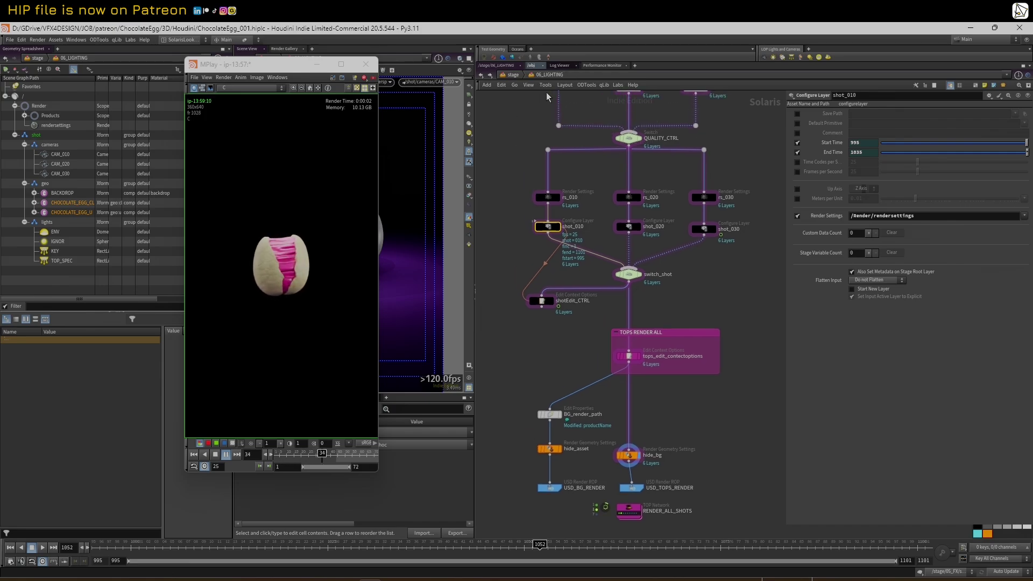
left_click(512, 143)
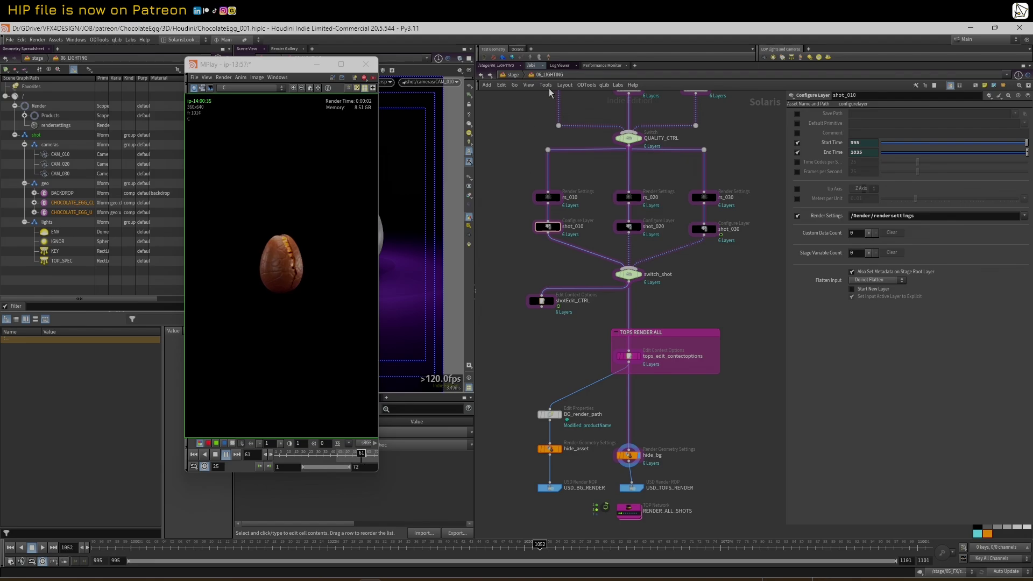
key("u")
middle_click_drag(562, 127, 602, 187)
scroll(602, 186, "up", 4)
middle_click_drag(698, 301, 663, 204)
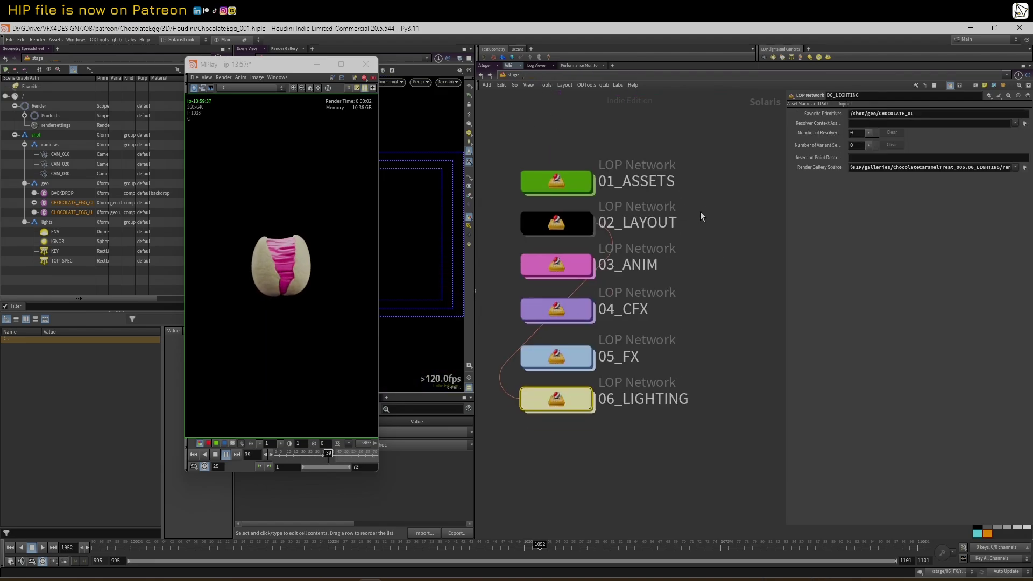
scroll(700, 211, "down", 1)
left_click_drag(605, 157, 524, 232)
left_click(521, 271)
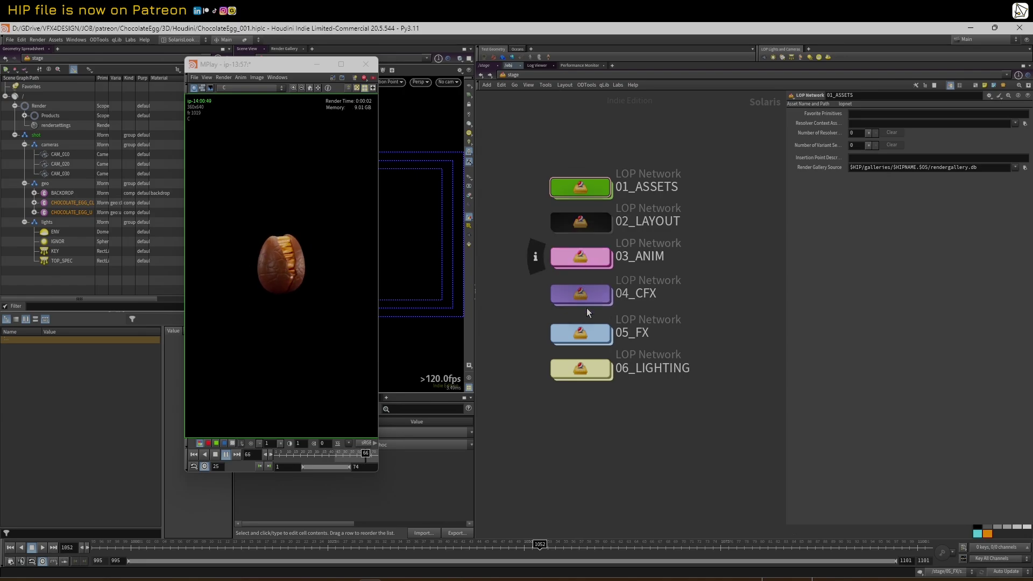
Step: Open CHOCOLATE_EGG_01 inside the shot_000 network of 05_FX, and show the settings of the fluid_fx_01 SOP Create node
double_click(584, 333)
scroll(686, 323, "up", 3)
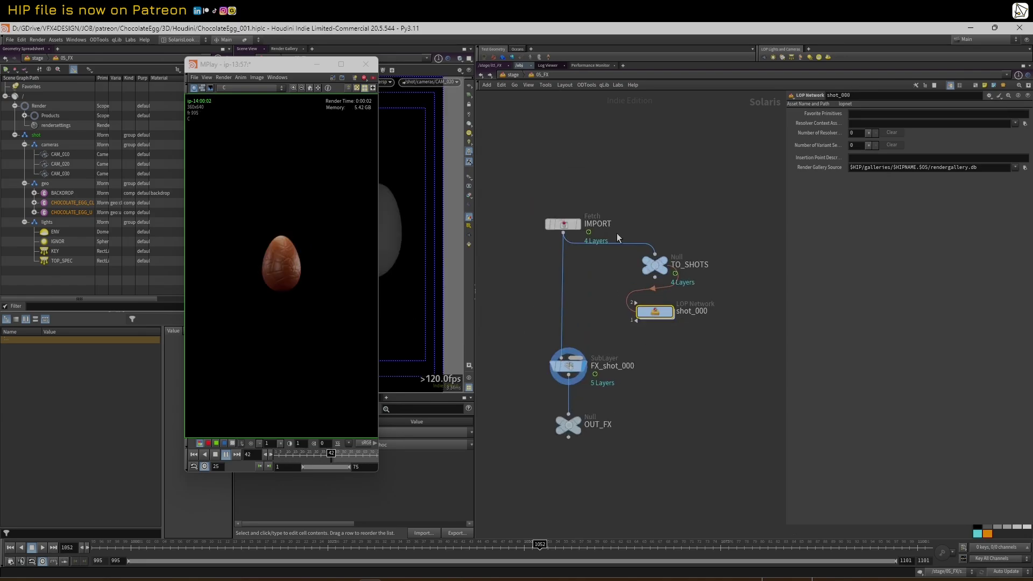
mouse_move(657, 316)
left_mouse_down()
mouse_move(648, 317)
mouse_move(657, 318)
left_mouse_up()
middle_click_drag(673, 342, 631, 319)
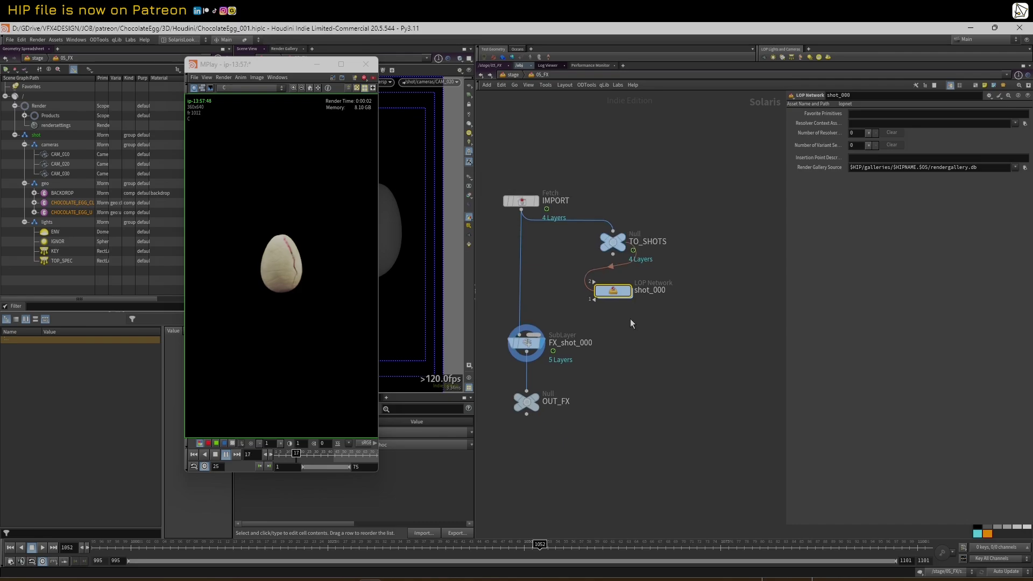
double_click(613, 290)
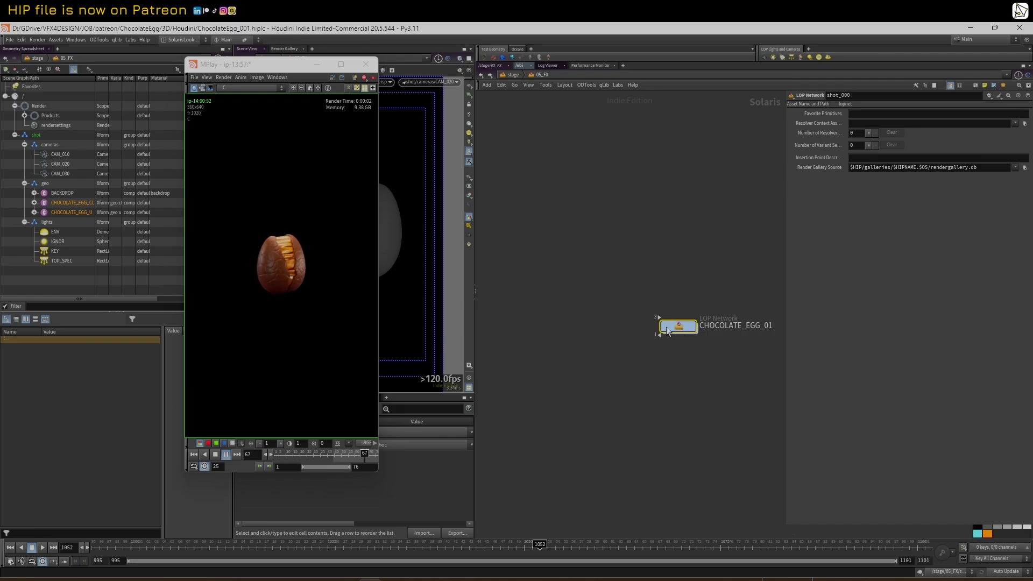
double_click(670, 327)
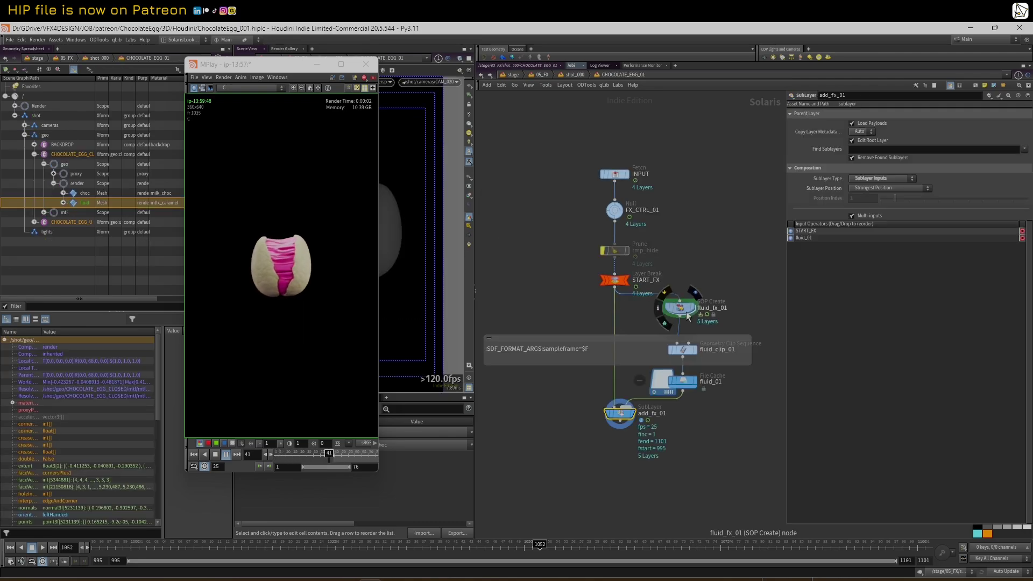
left_click(685, 312)
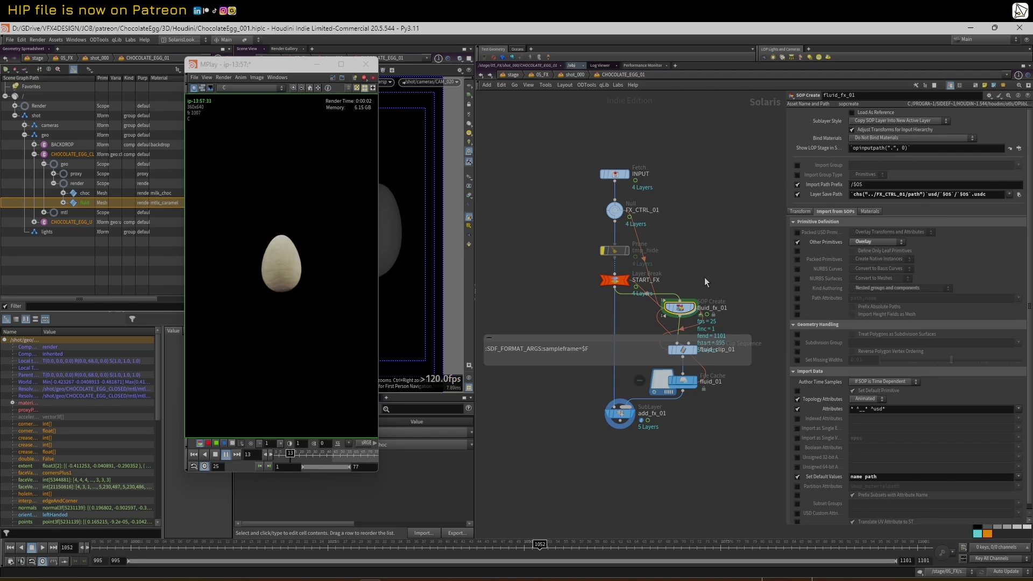
Step: Widen the network editor against the parameter settings, keeping the FX nodes of CHOCOLATE_EGG_01 in view
scroll(666, 251, "down", 3)
left_click_drag(646, 250, 655, 295)
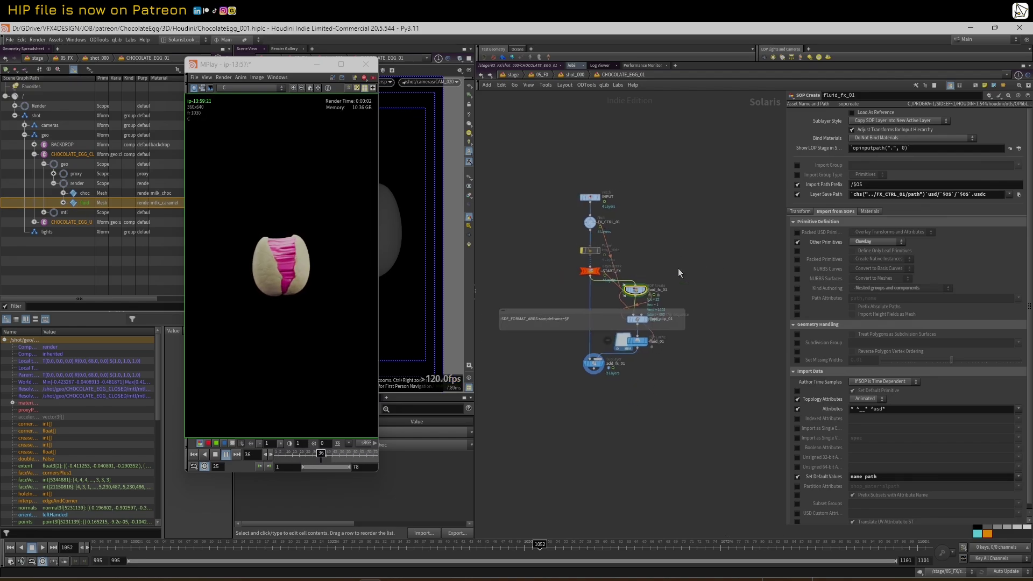
scroll(636, 268, "up", 2)
left_click_drag(787, 236, 831, 237)
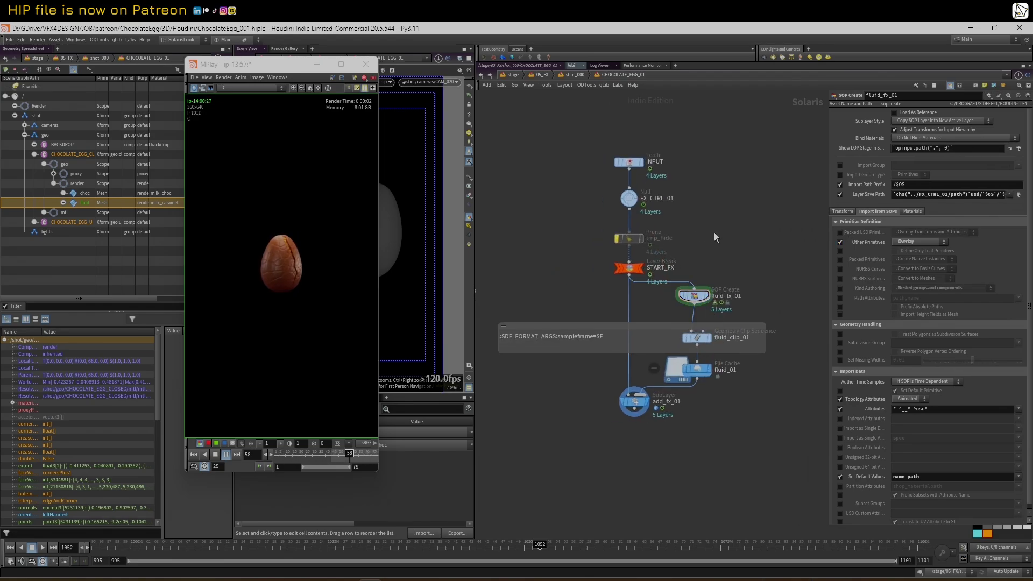
Step: Move the MPlay window closer to the network editor, stop the playback, and show the newest rendered frame
left_click_drag(274, 68, 387, 90)
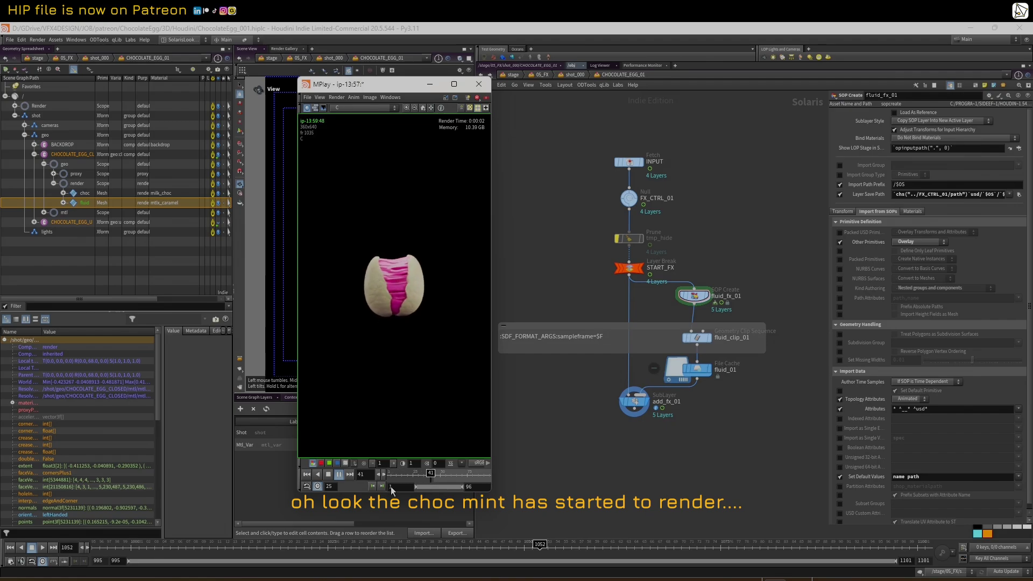
left_click(459, 473)
mouse_move(459, 473)
left_mouse_down()
mouse_move(494, 466)
mouse_move(449, 466)
mouse_move(491, 460)
left_mouse_up()
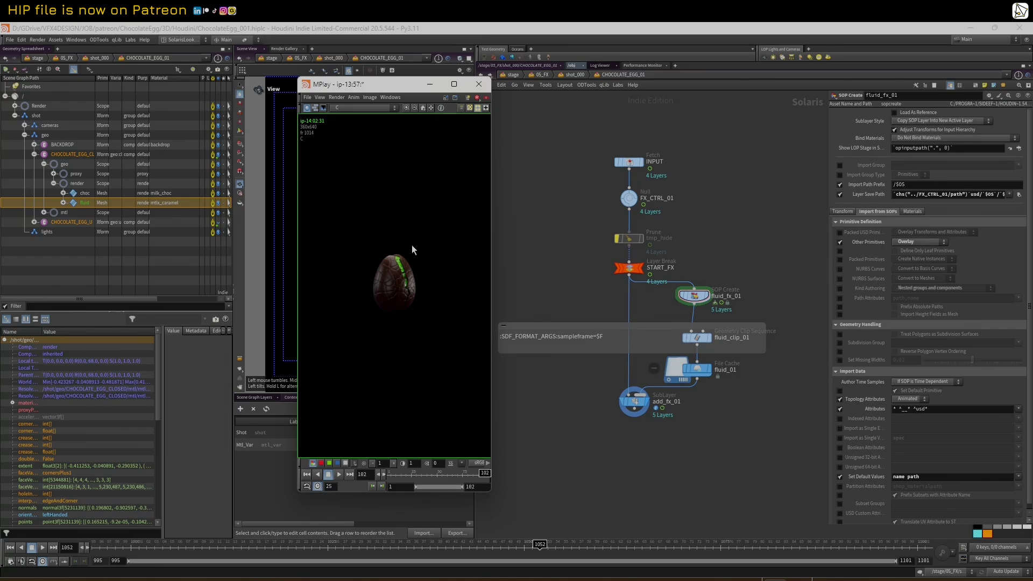
left_click_drag(416, 477, 476, 477)
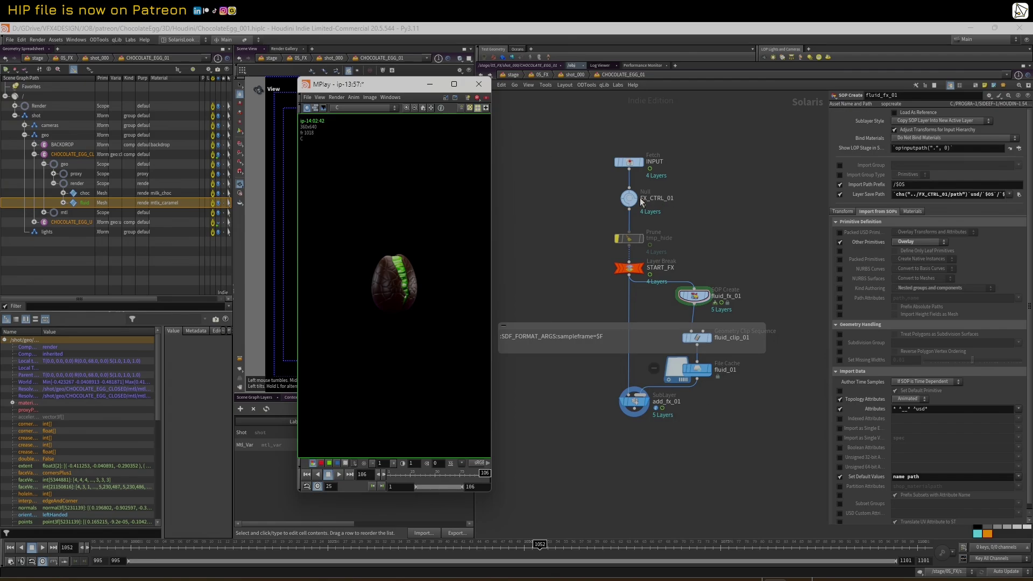
Step: Look inside the fluid_fx_01 SOP Create node at its geometry network, and return to the CHOCOLATE_EGG_01 level
mouse_move(694, 298)
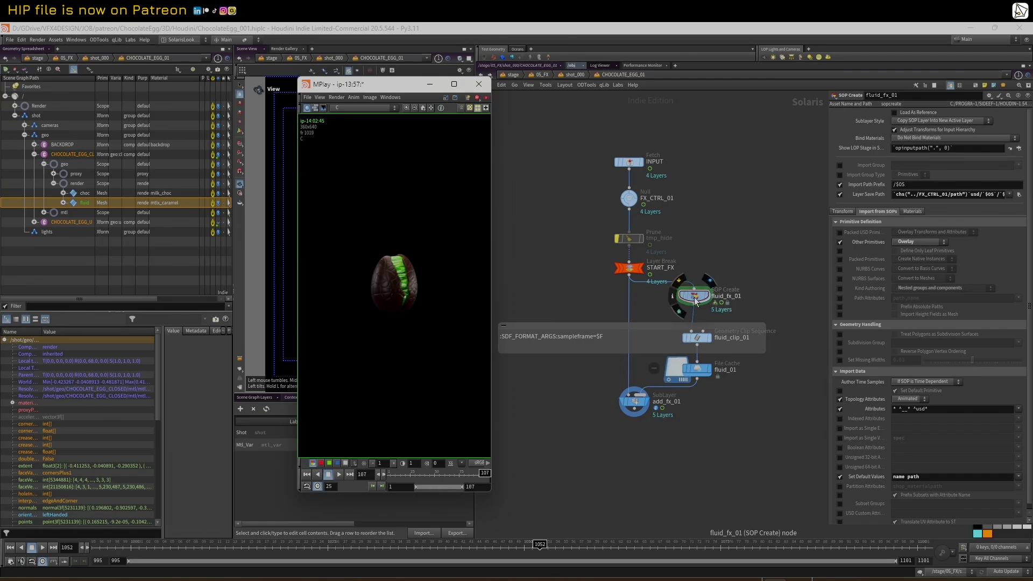
double_click(694, 297)
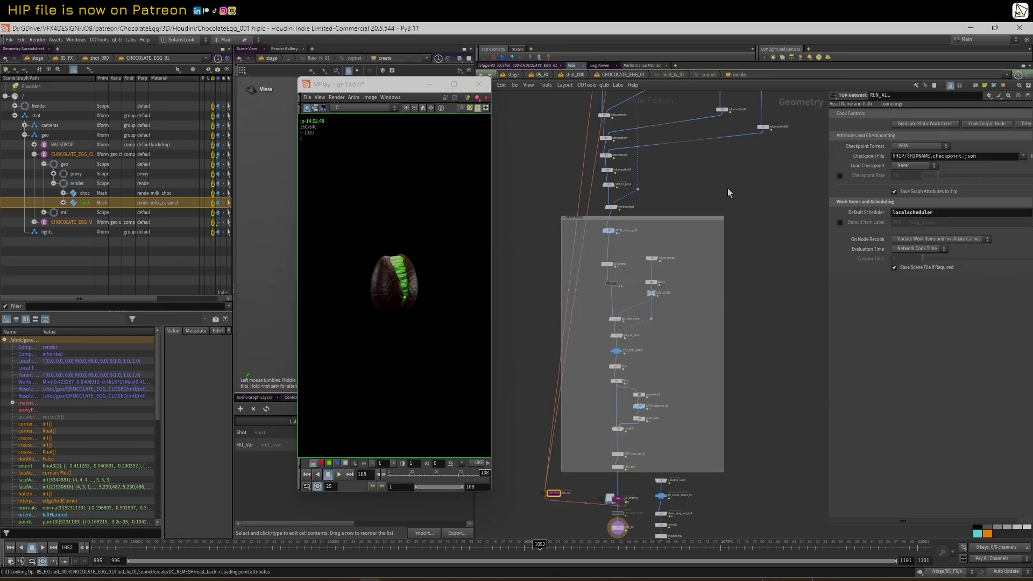
key("u")
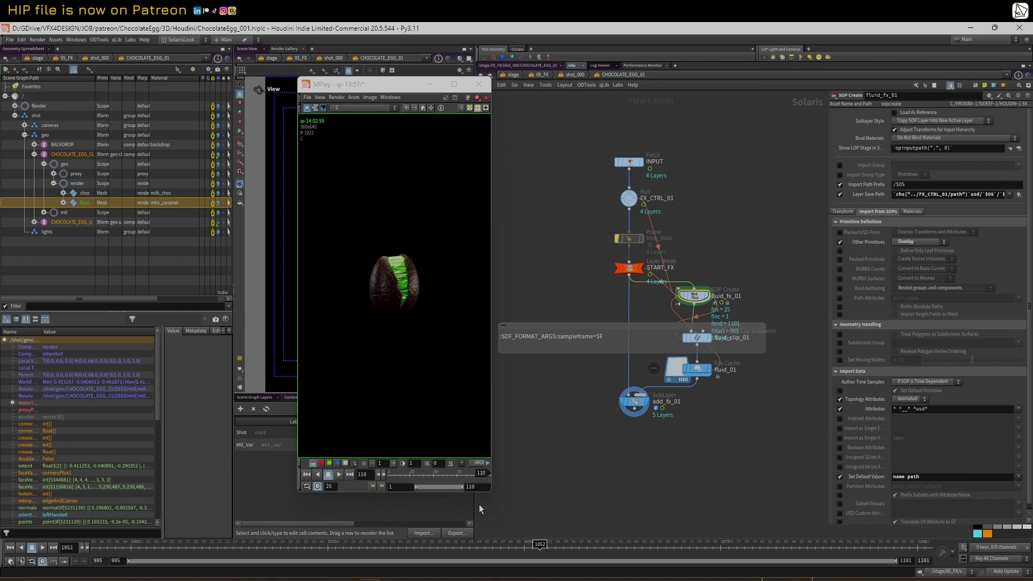
Step: Go up from CHOCOLATE_EGG_01 through shot_000 and 05_FX to the stage level, framing all the department LOP networks
scroll(571, 242, "down", 2)
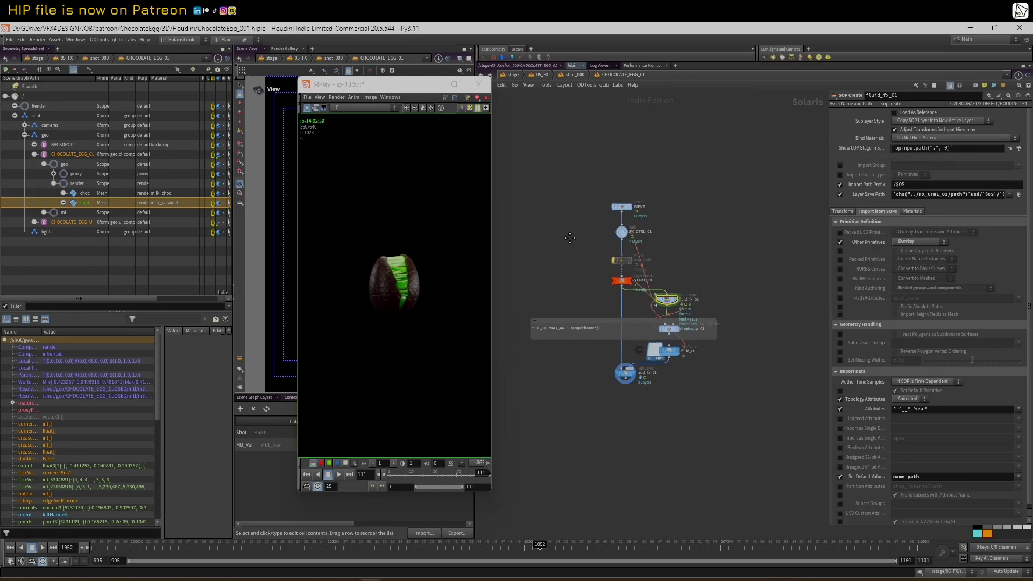
key("u")
key("u")
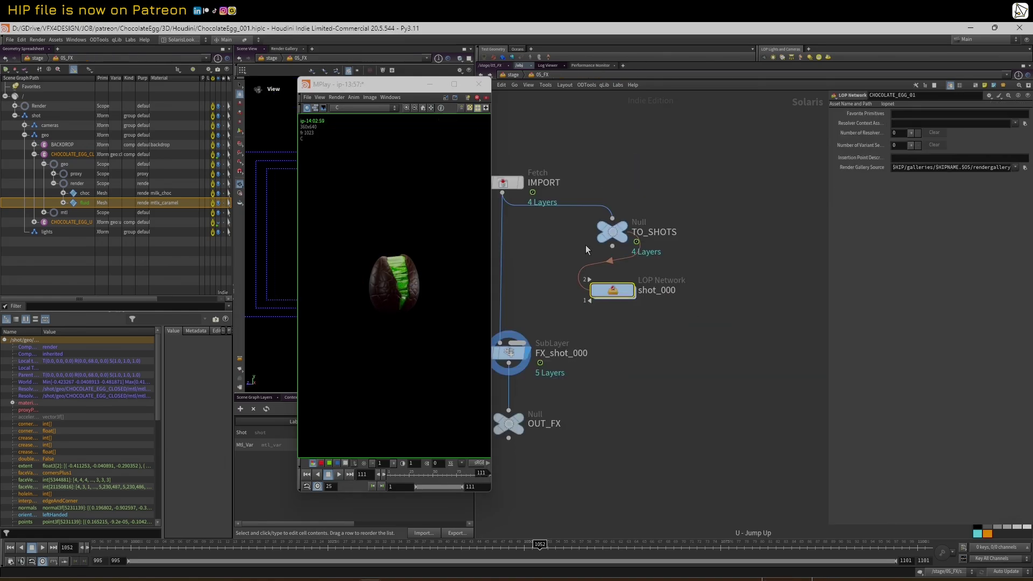
middle_click_drag(590, 162, 661, 178)
key("u")
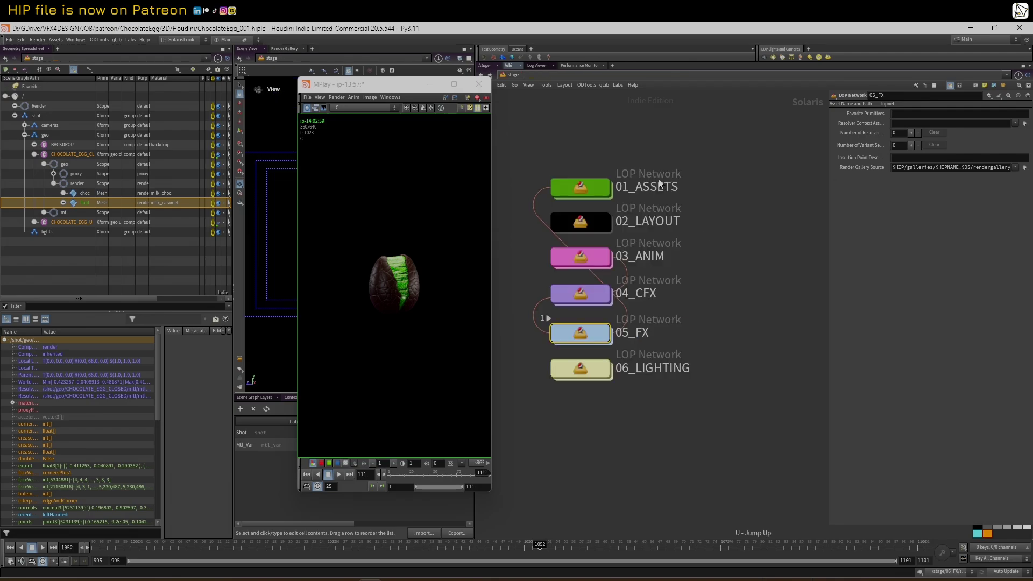
key("h")
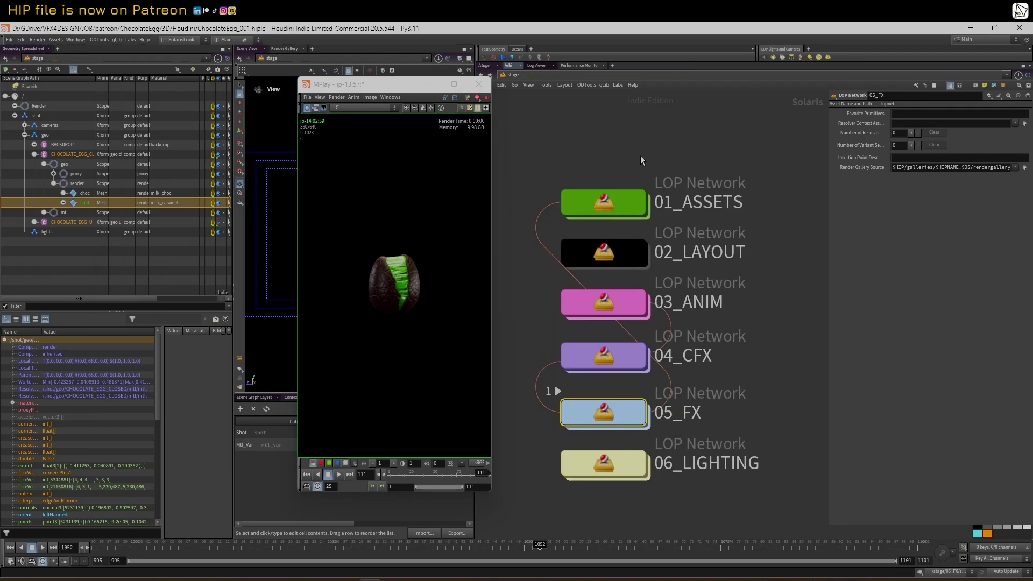
Step: Move the MPlay window slightly lower and check the latest frame of the mint chocolate egg render
left_click_drag(403, 92, 401, 103)
left_click(635, 146)
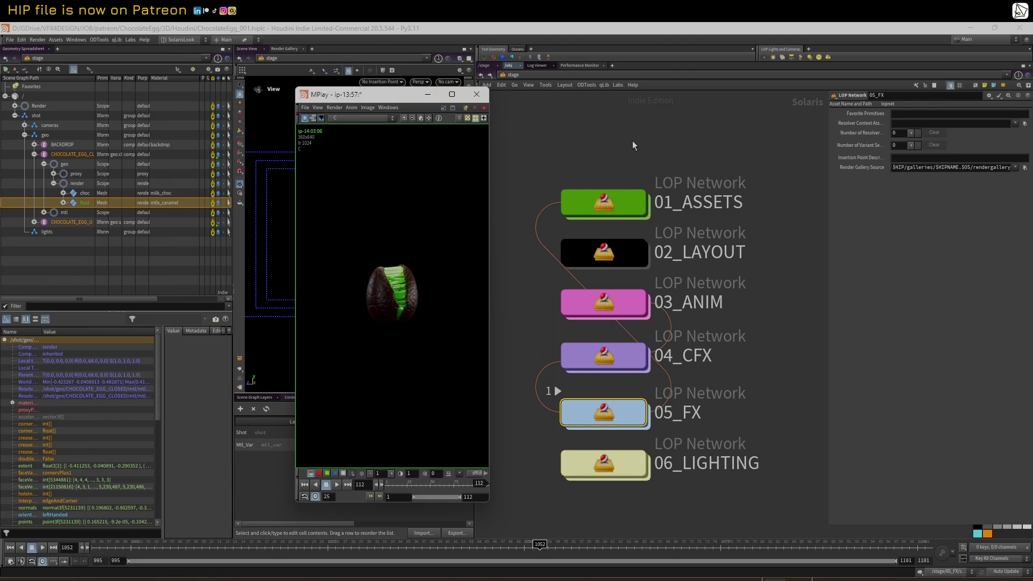
scroll(635, 148, "down", 2)
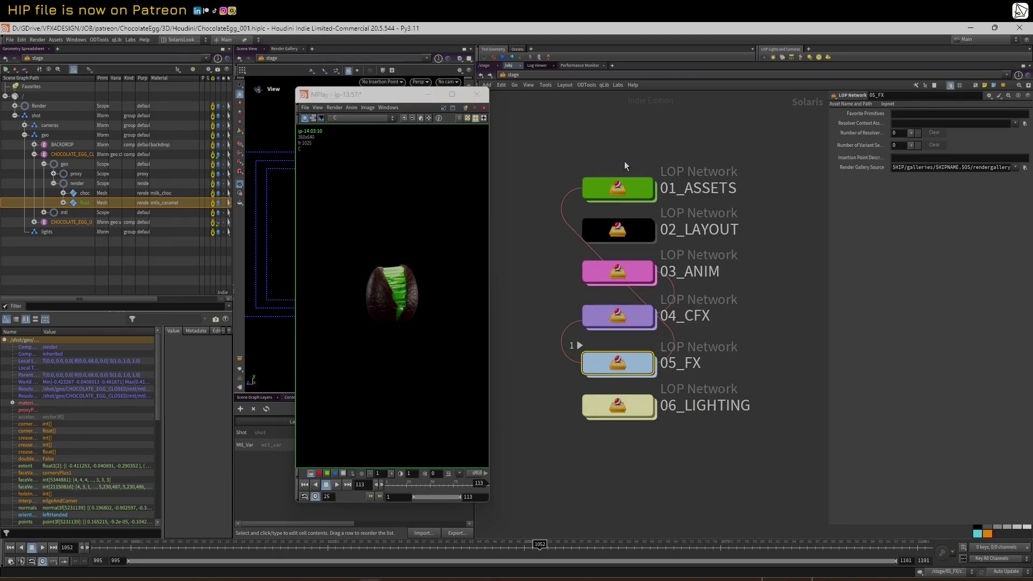
left_click(483, 484)
mouse_move(483, 483)
left_mouse_down()
mouse_move(392, 483)
mouse_move(491, 478)
left_mouse_up()
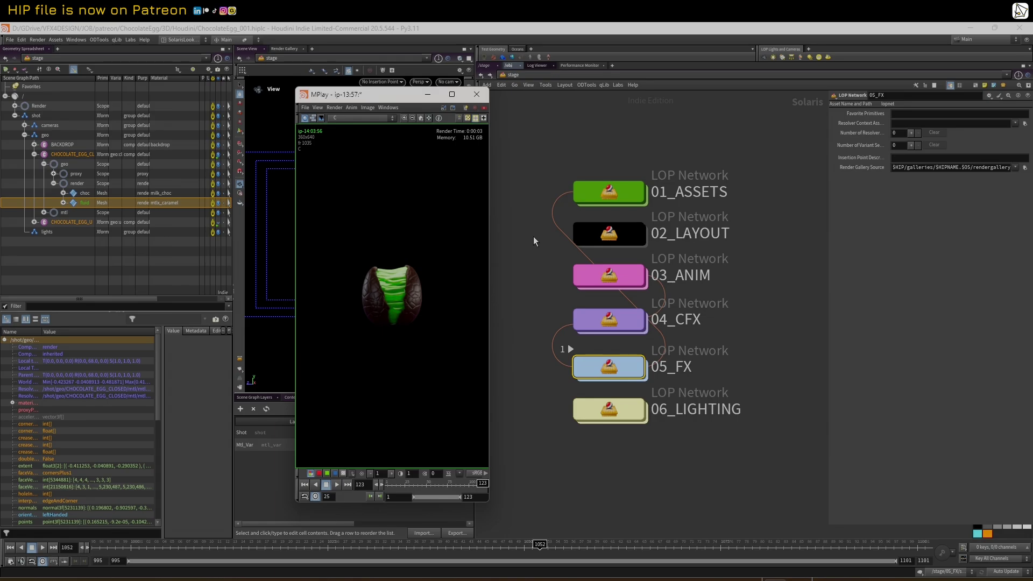
Step: Switch to File Explorer, check shot 010's mint_choc wedge folder, and go back up to the LIGHTING folder
mouse_move(183, 580)
left_click(207, 548)
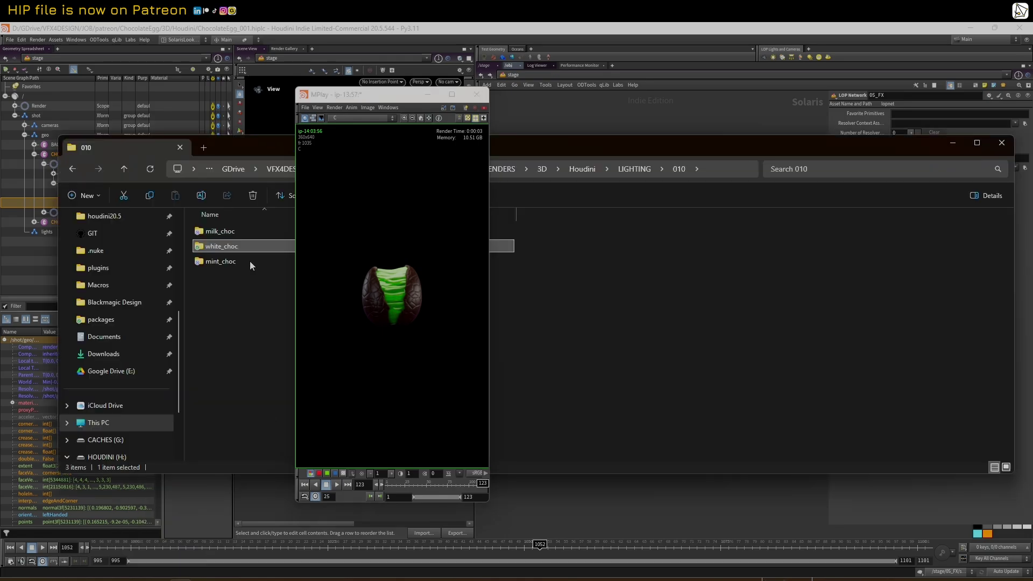
left_click(208, 262, "ctrl")
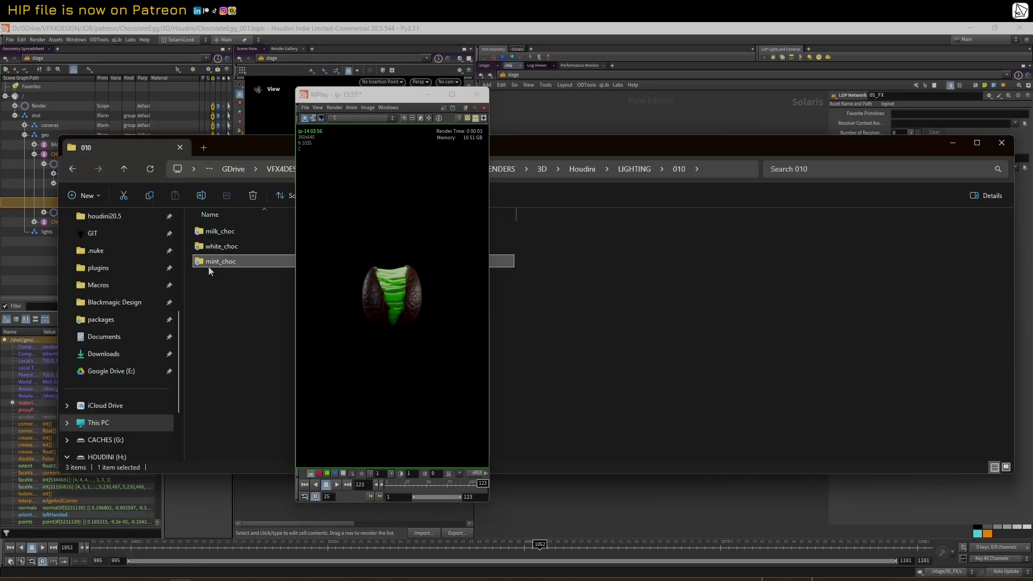
left_click(408, 488)
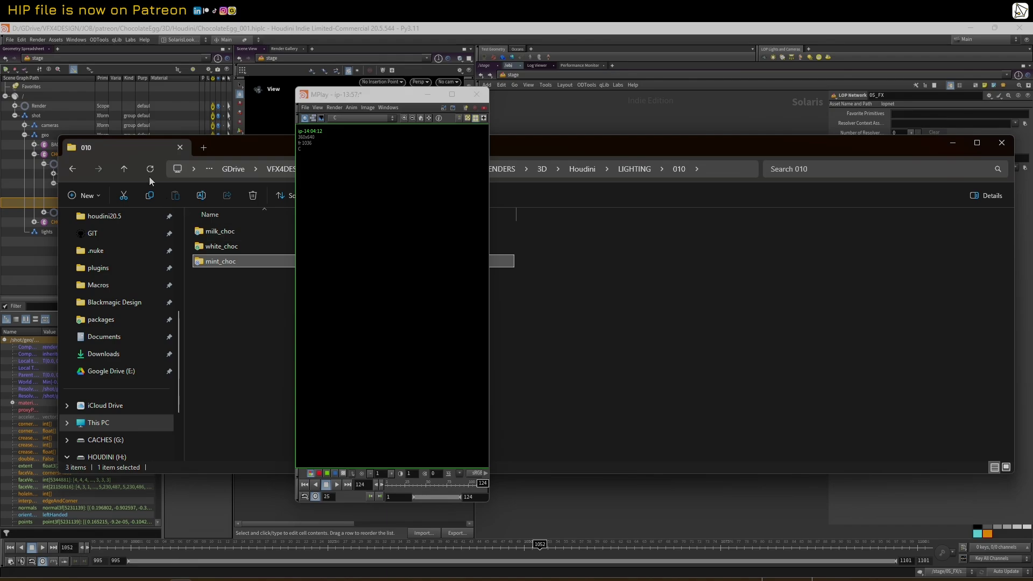
double_click(202, 262)
left_click(122, 170)
left_click(122, 170)
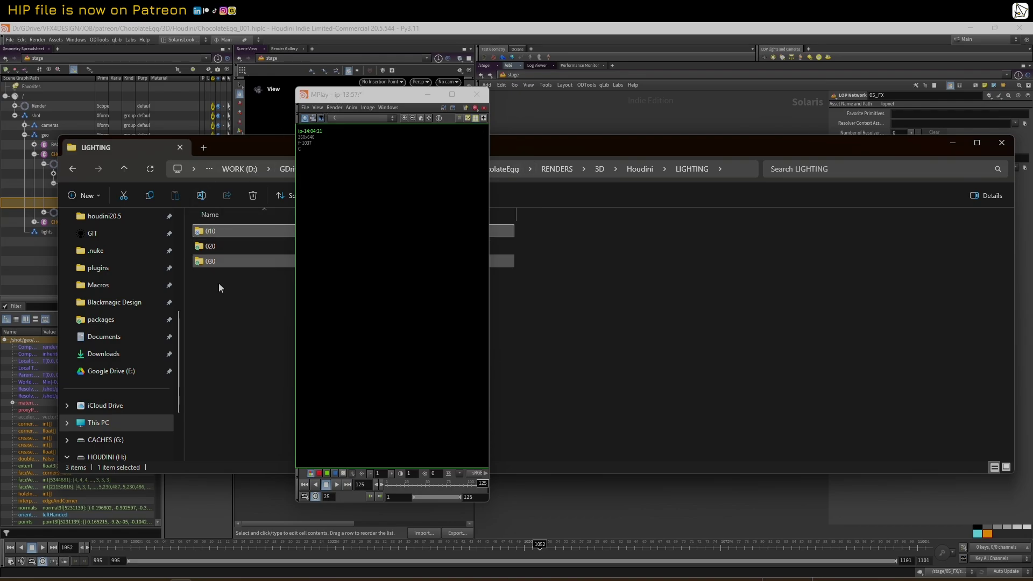
Step: Move the MPlay window clear of the folder list, scrub back through the rendered frames, and play the sequence
left_click_drag(344, 96, 496, 111)
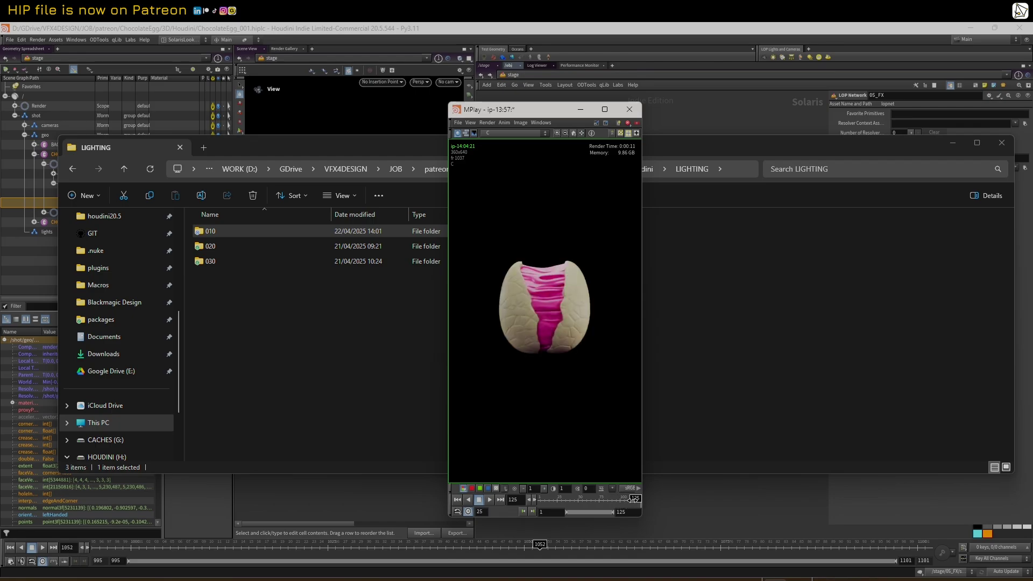
left_click_drag(644, 501, 515, 510)
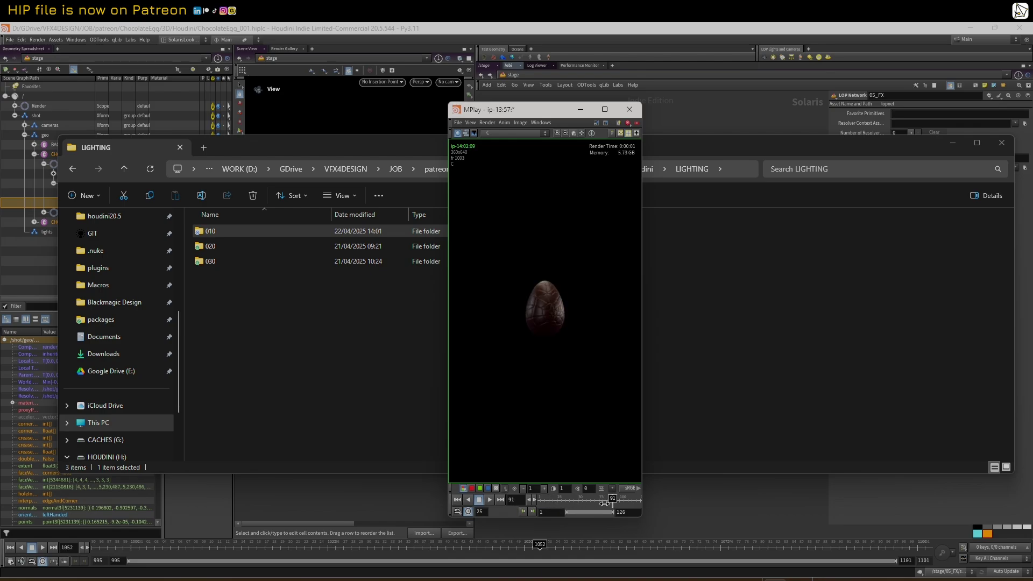
left_click(491, 501)
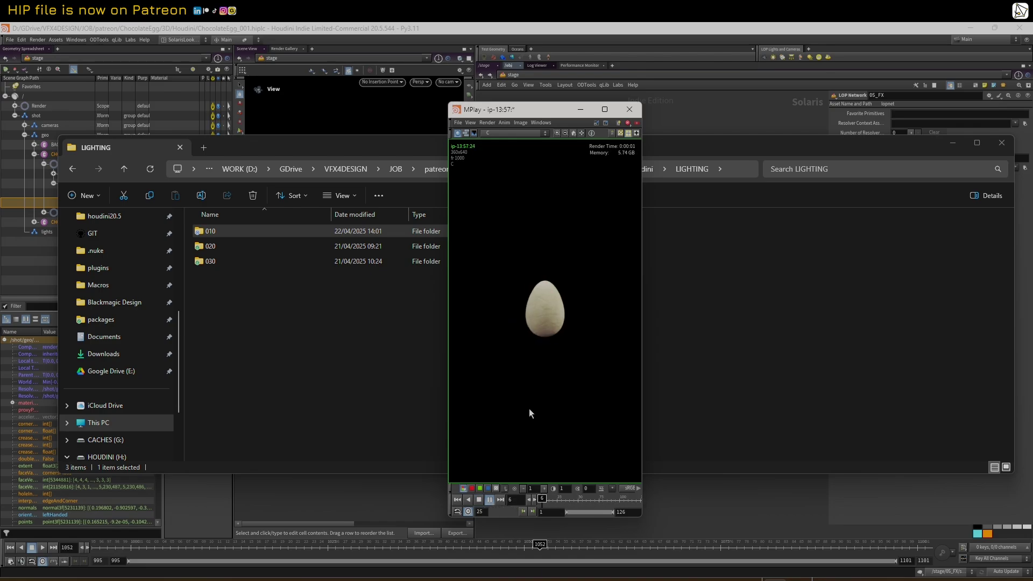